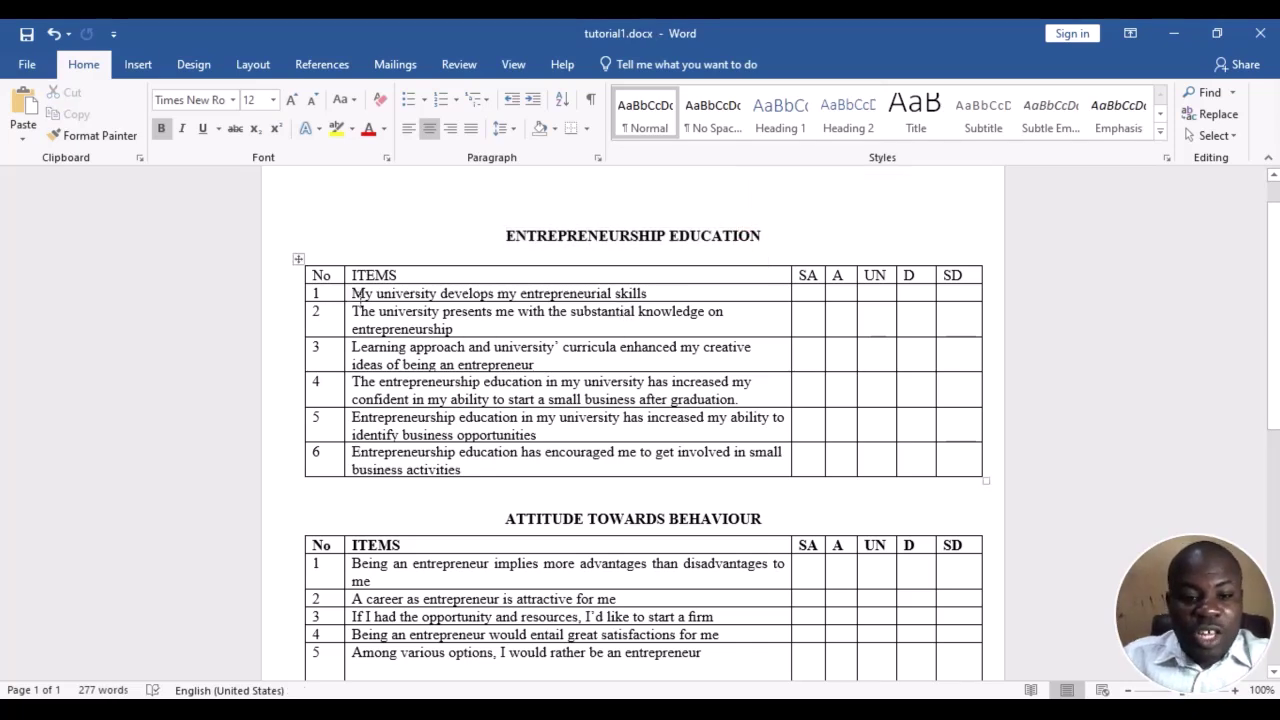
Examine the six numbered items and the heading of the Entrepreneurship Education section.
{"action": "mouse_move", "coordinate": [353, 294]}
{"action": "left_mouse_down"}
{"action": "mouse_move", "coordinate": [420, 425]}
{"action": "mouse_move", "coordinate": [455, 452]}
{"action": "left_mouse_up"}
{"action": "left_click", "coordinate": [633, 236]}
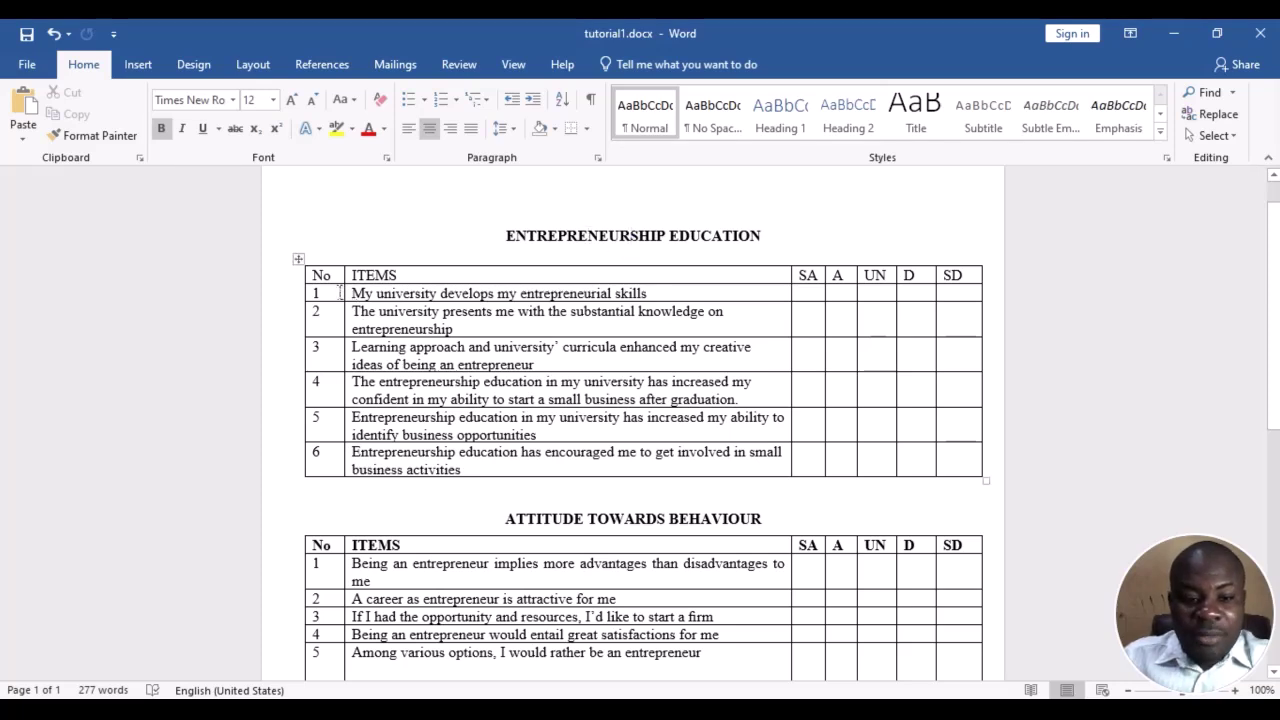
{"action": "left_click", "coordinate": [337, 449]}
{"action": "left_click", "coordinate": [598, 197]}
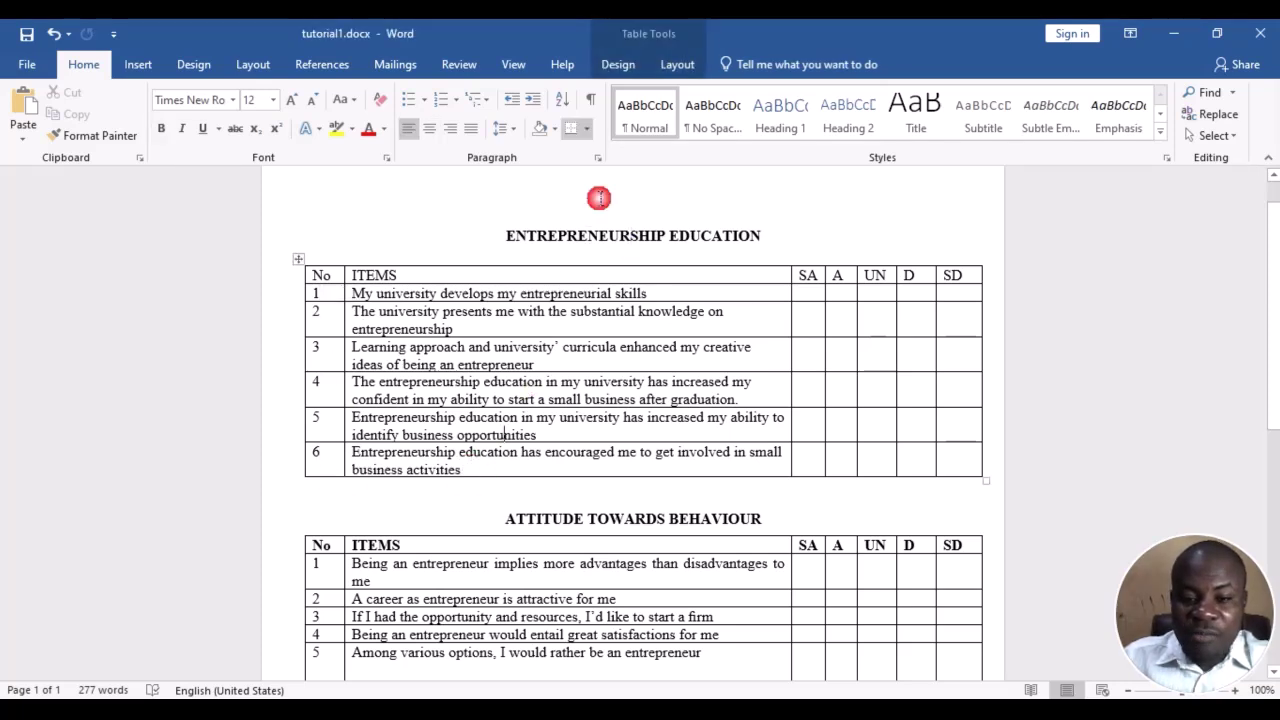
{"action": "left_click_drag", "start_coordinate": [506, 231], "coordinate": [755, 244]}
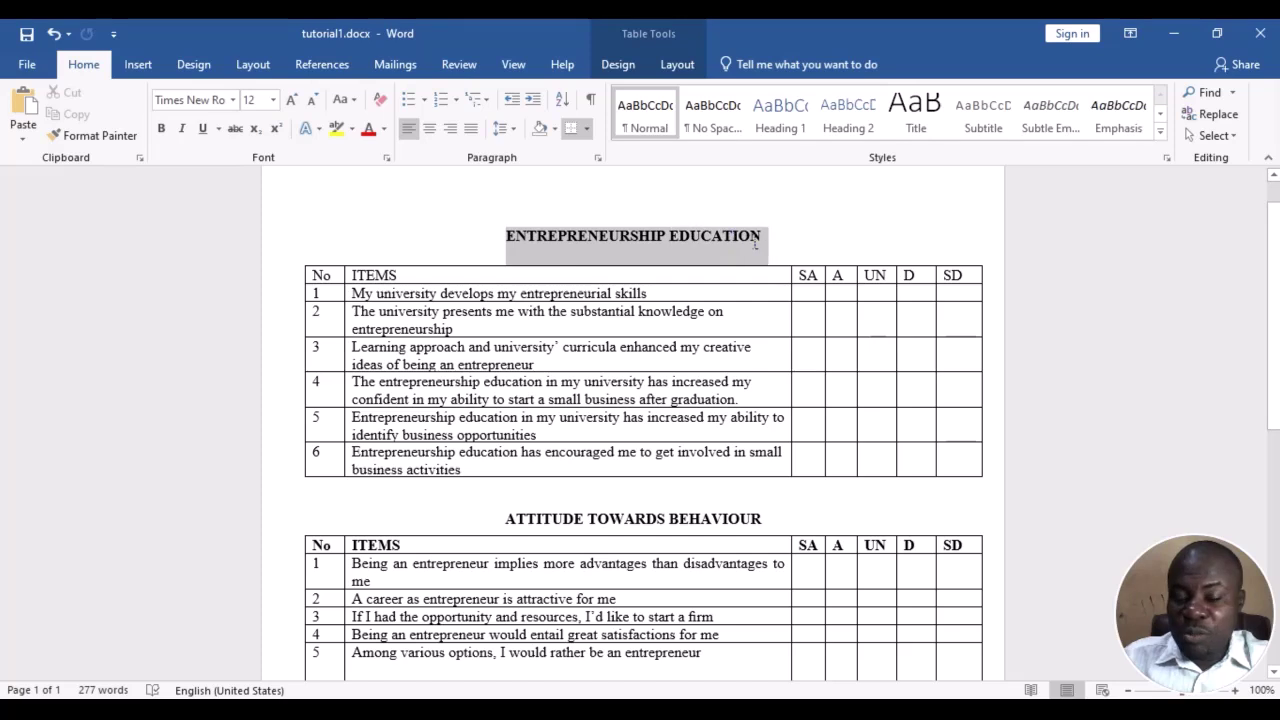
Examine the SA, A, UN, D and SD response columns of the Entrepreneurship Education table.
{"action": "left_click_drag", "start_coordinate": [812, 297], "coordinate": [935, 450]}
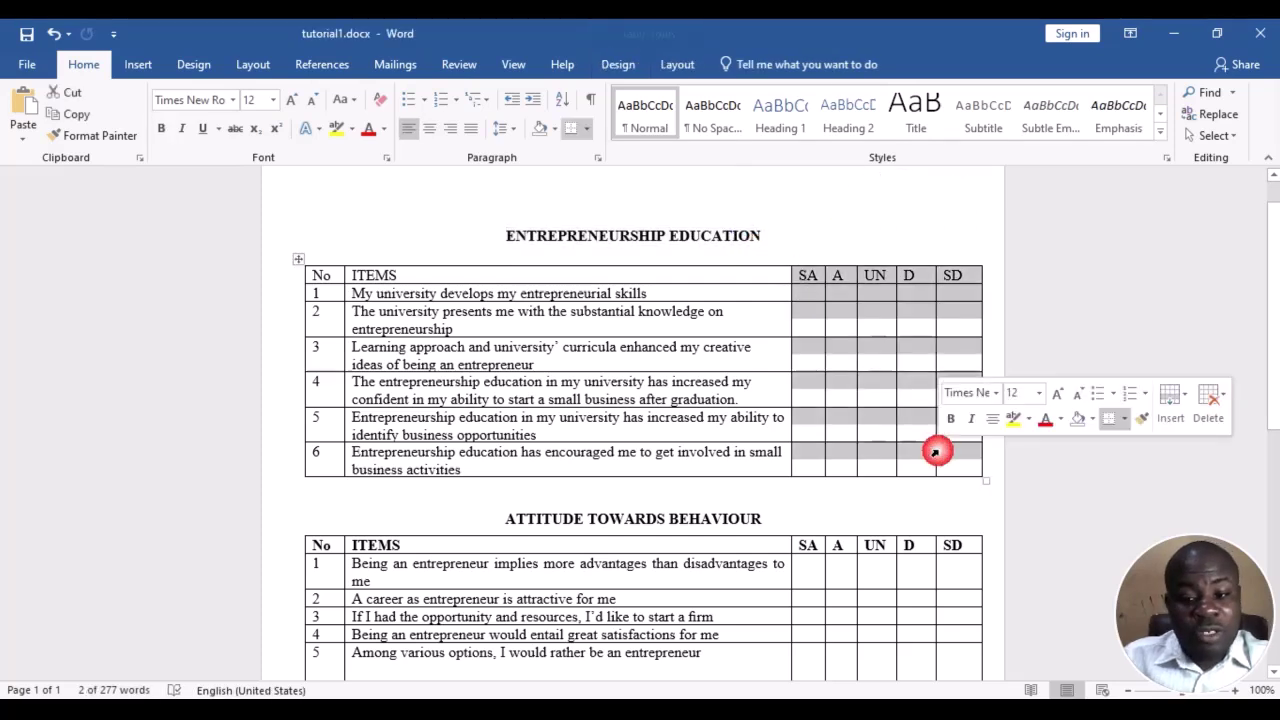
{"action": "left_click", "coordinate": [818, 274]}
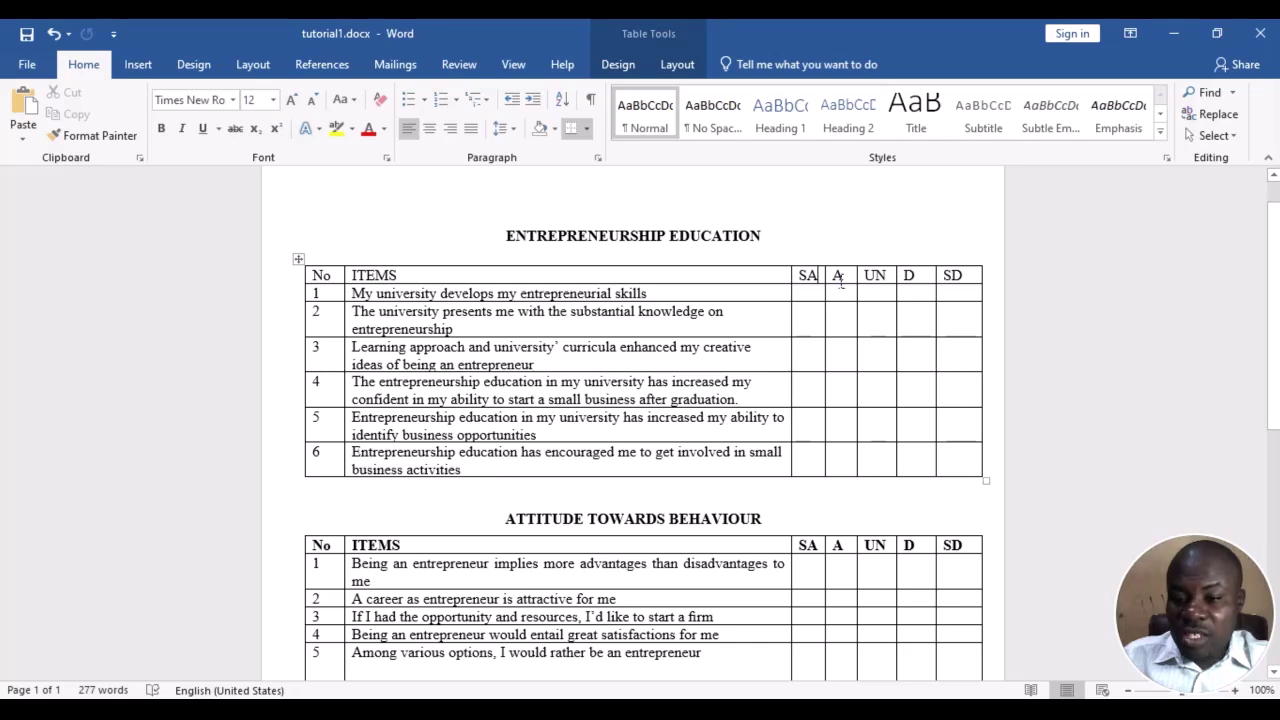
{"action": "left_click", "coordinate": [871, 278]}
{"action": "left_click", "coordinate": [907, 276]}
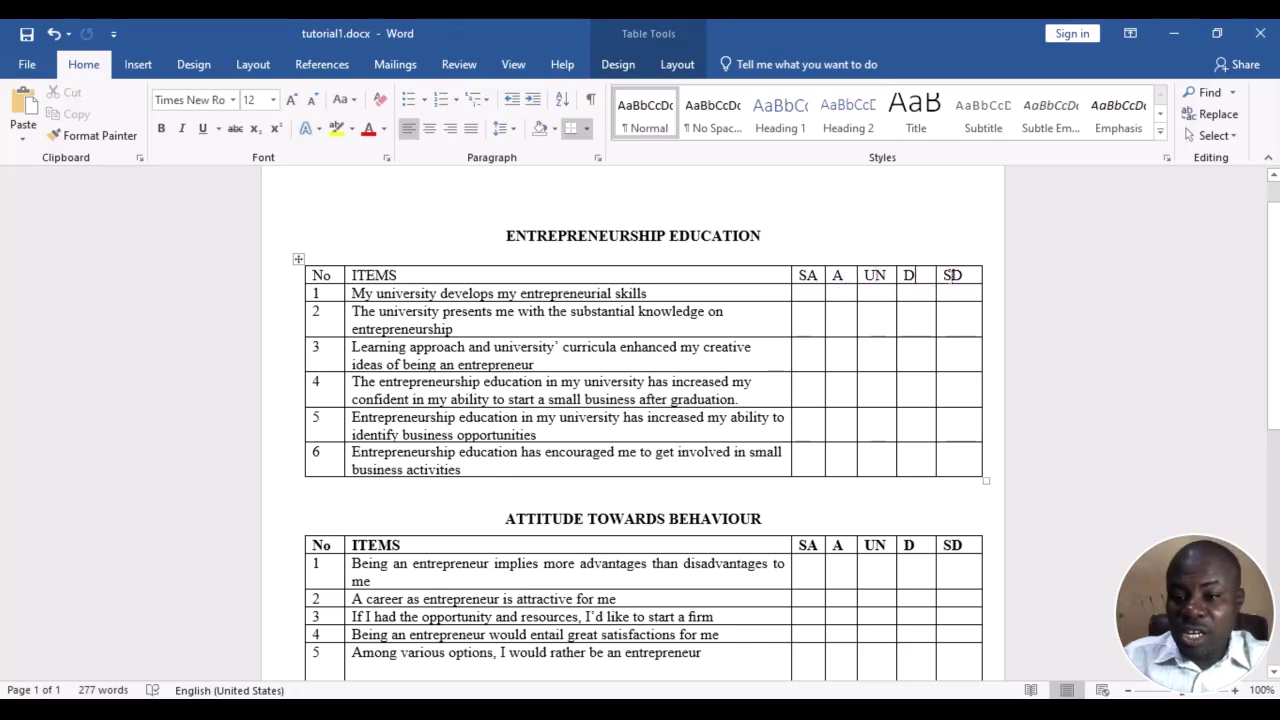
{"action": "left_click", "coordinate": [951, 274]}
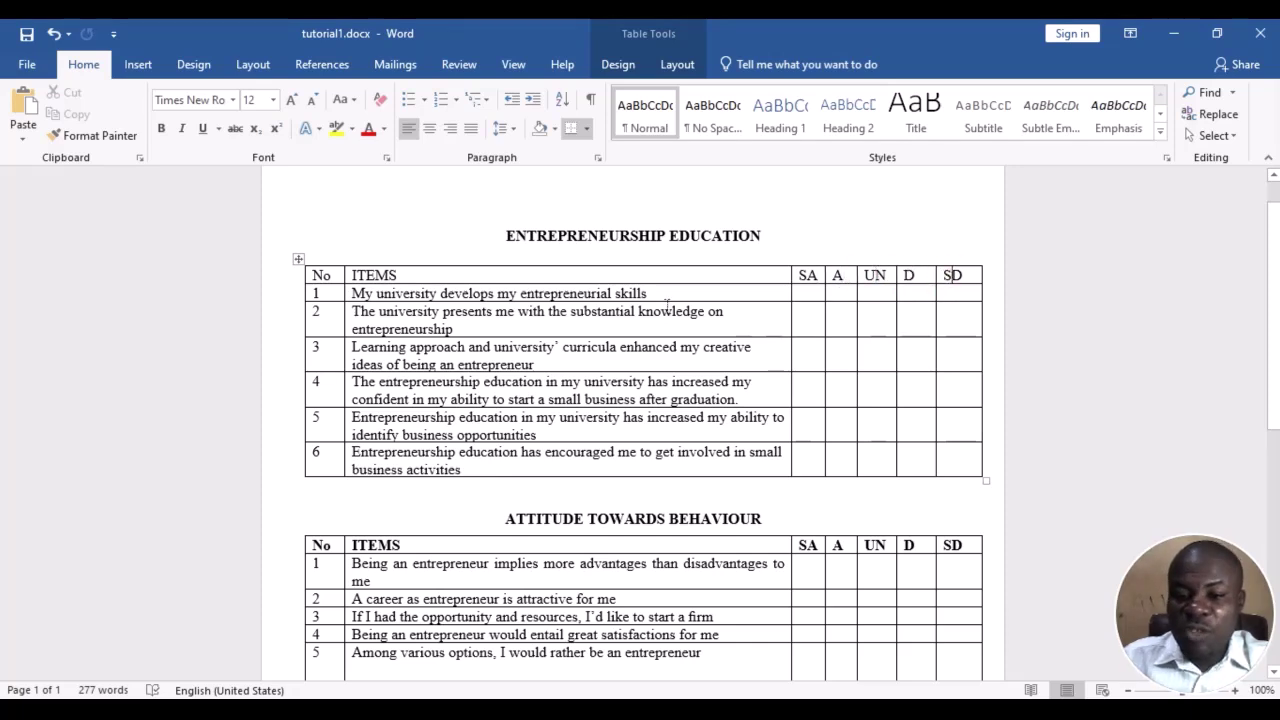
{"action": "left_click", "coordinate": [817, 292]}
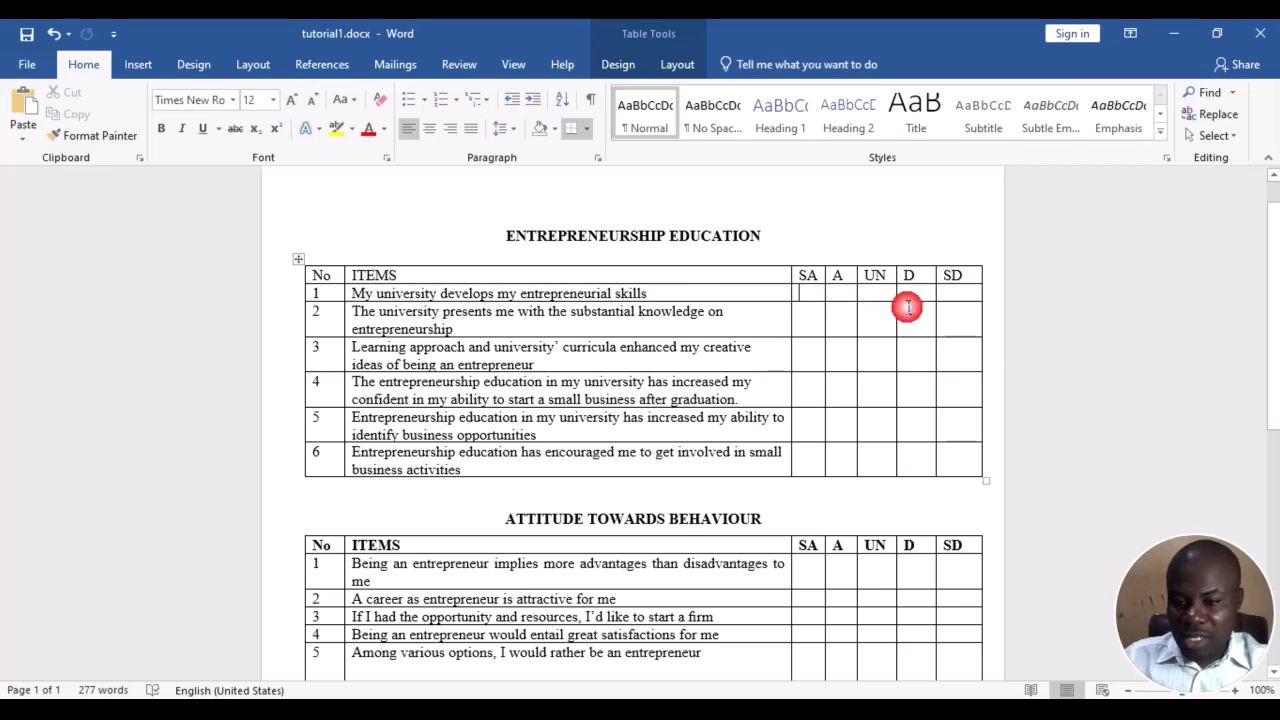
{"action": "left_click", "coordinate": [976, 308]}
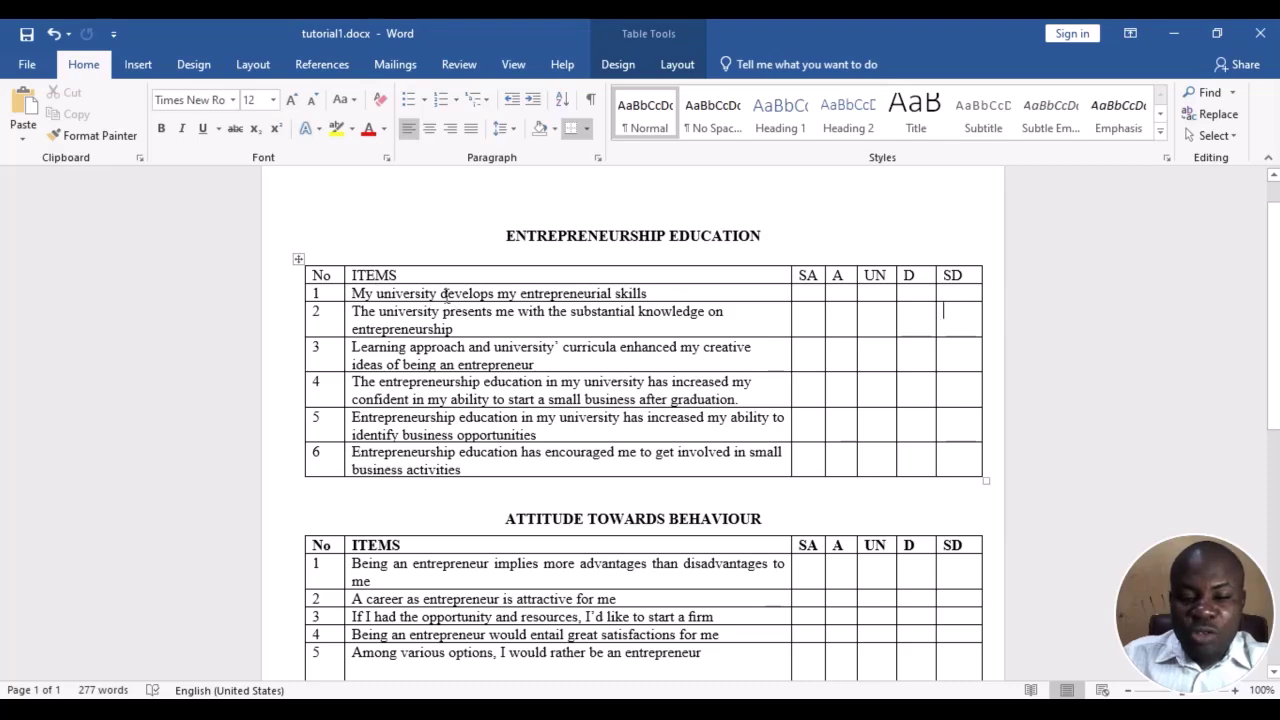
Review the questionnaire's sections from Entrepreneurship Education through Attitude Towards Behaviour and Perceived Behavioural Control to Entrepreneurial intentions.
{"action": "left_click_drag", "start_coordinate": [447, 293], "coordinate": [560, 462]}
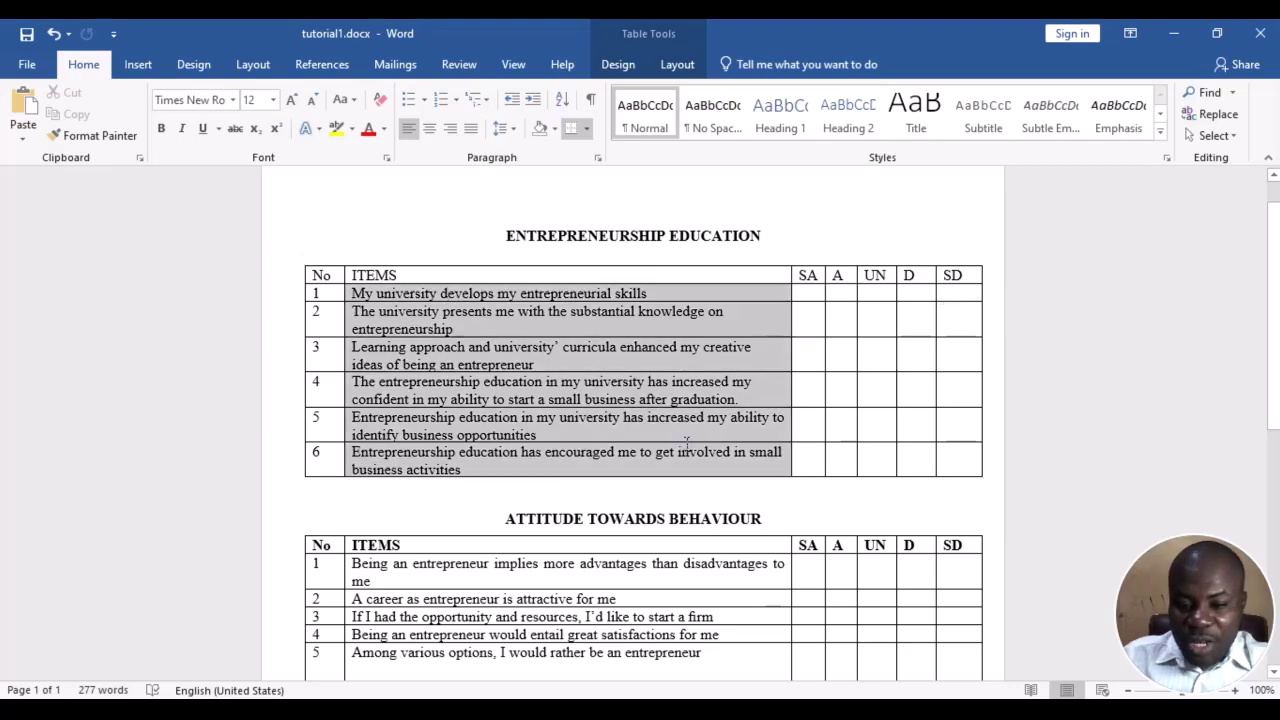
{"action": "triple_click", "coordinate": [676, 240]}
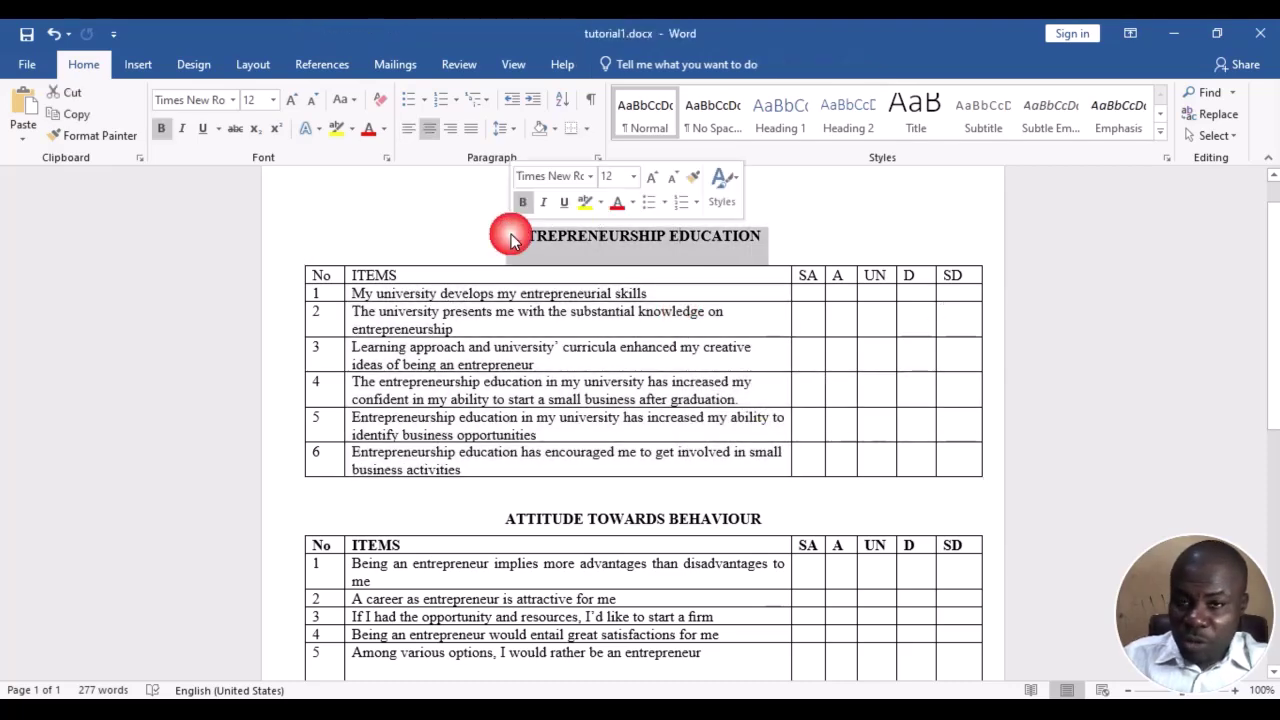
{"action": "scroll", "coordinate": [560, 300], "scroll_direction": "down", "scroll_amount": 3}
{"action": "left_click", "coordinate": [590, 380]}
{"action": "scroll", "coordinate": [633, 345], "scroll_direction": "up", "scroll_amount": 4}
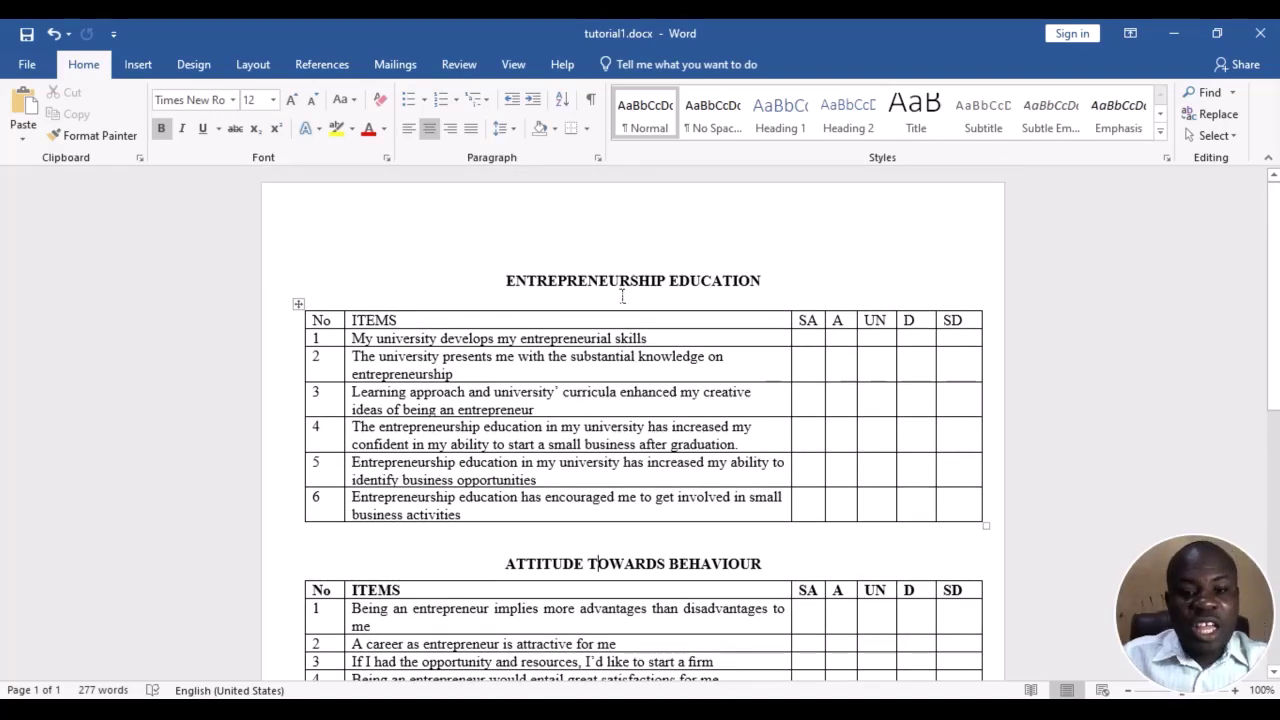
{"action": "scroll", "coordinate": [622, 300], "scroll_direction": "down", "scroll_amount": 3}
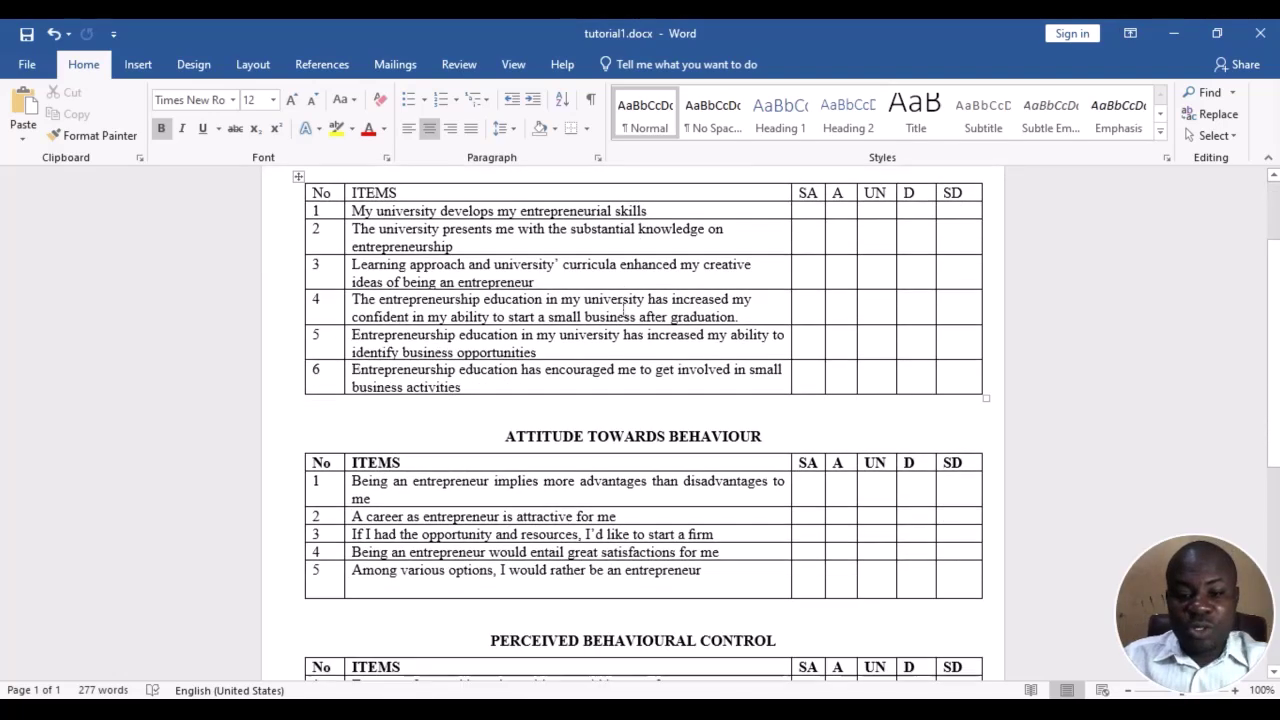
{"action": "left_click", "coordinate": [643, 420]}
{"action": "scroll", "coordinate": [645, 422], "scroll_direction": "down", "scroll_amount": 2}
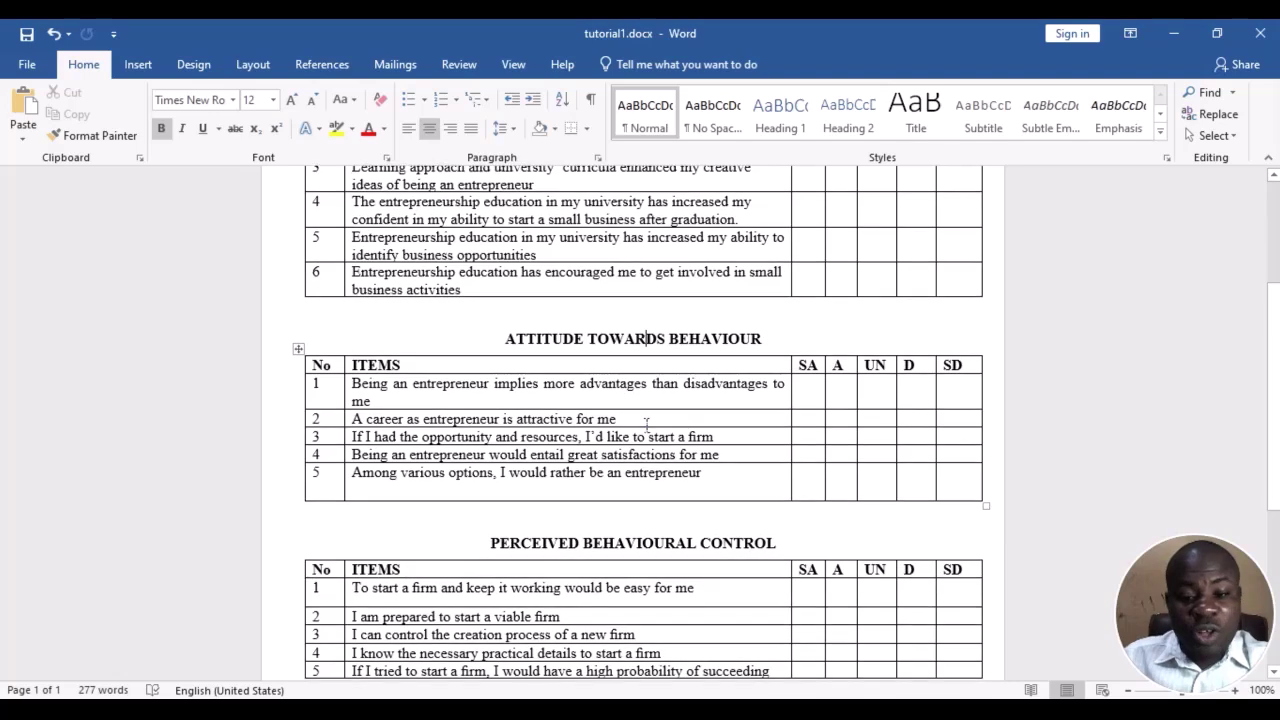
{"action": "scroll", "coordinate": [646, 424], "scroll_direction": "down", "scroll_amount": 3}
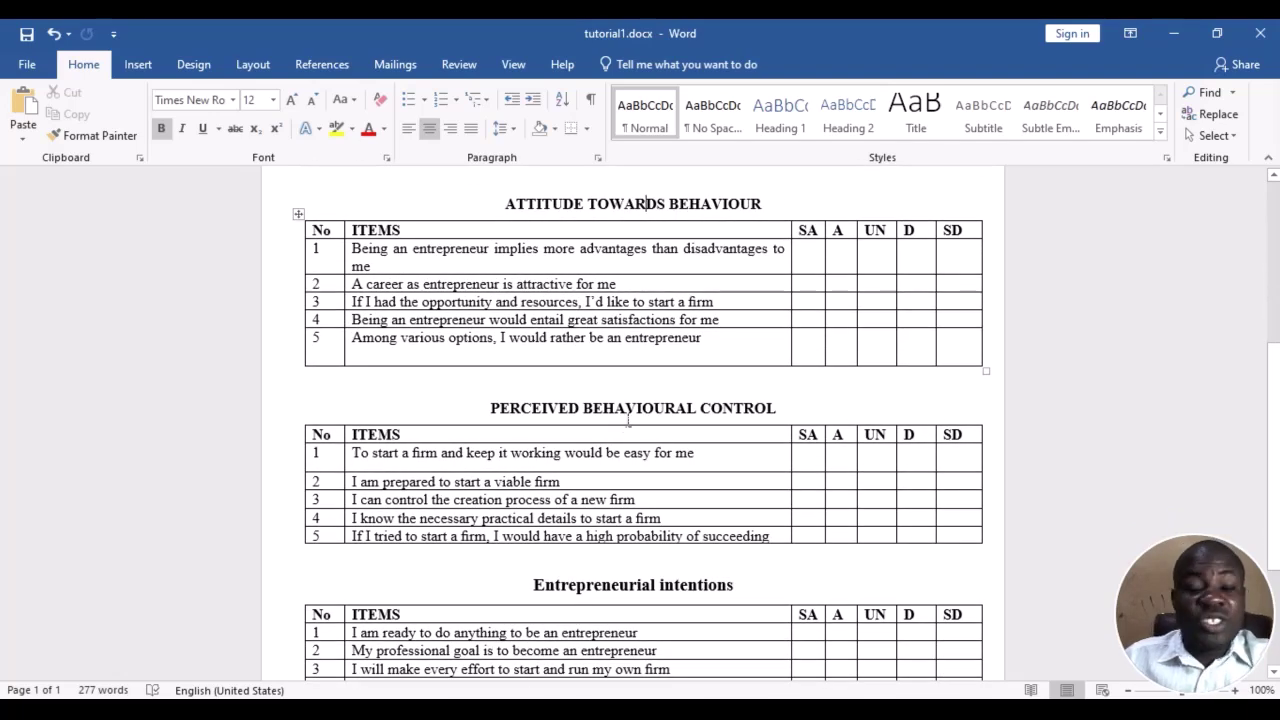
{"action": "scroll", "coordinate": [629, 420], "scroll_direction": "down", "scroll_amount": 2}
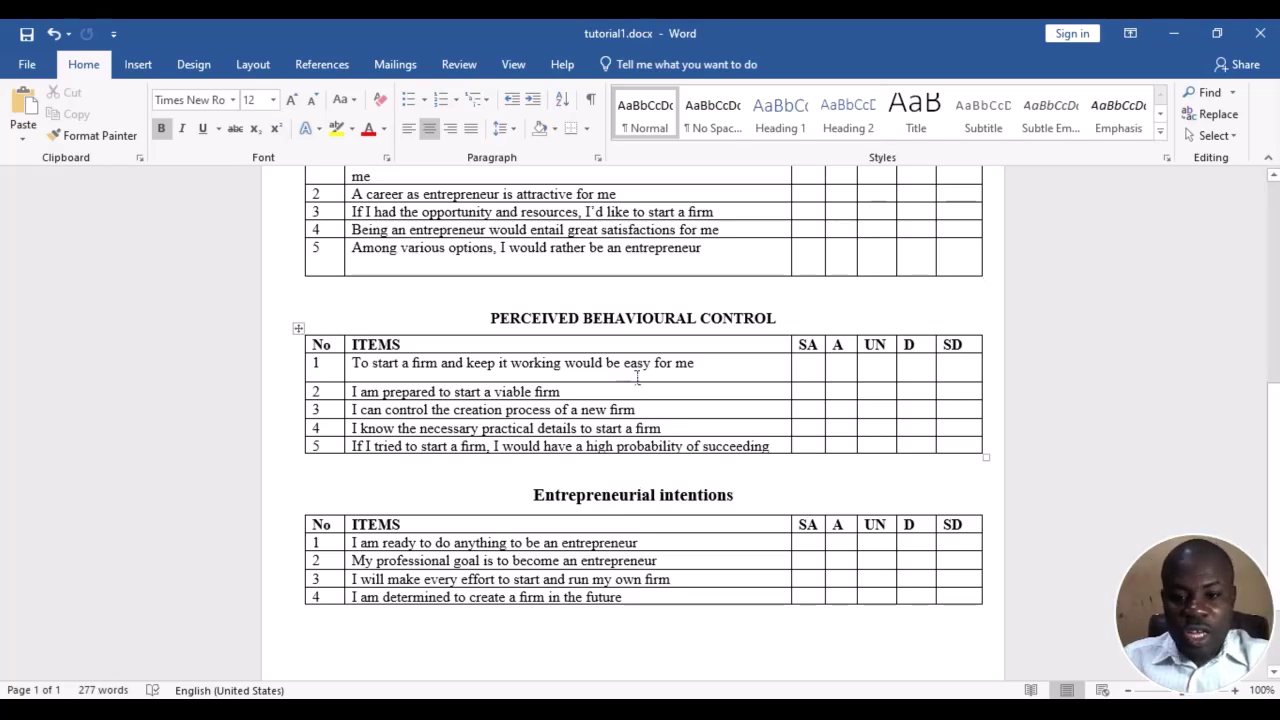
{"action": "scroll", "coordinate": [637, 377], "scroll_direction": "up", "scroll_amount": 6}
{"action": "scroll", "coordinate": [637, 377], "scroll_direction": "up", "scroll_amount": 2}
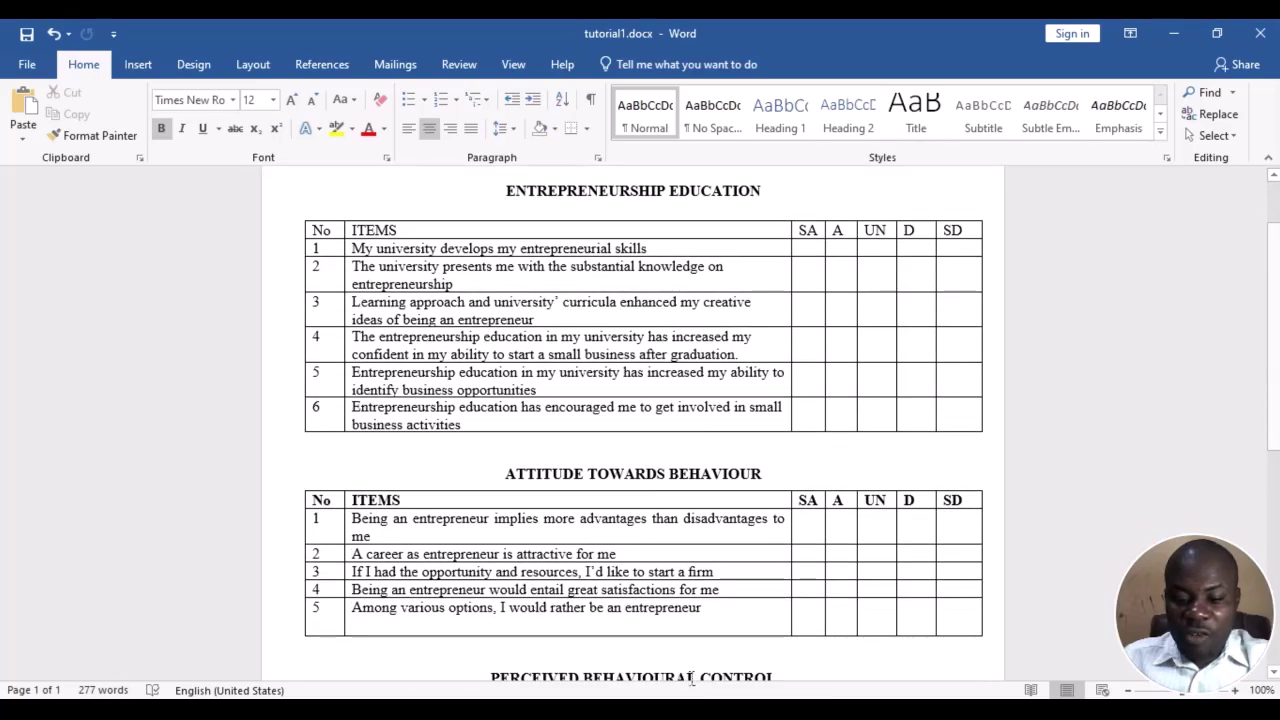
Switch to the Mediation analysis dataset in SPSS and show its responses as numeric codes instead of value labels.
{"action": "left_click", "coordinate": [614, 628]}
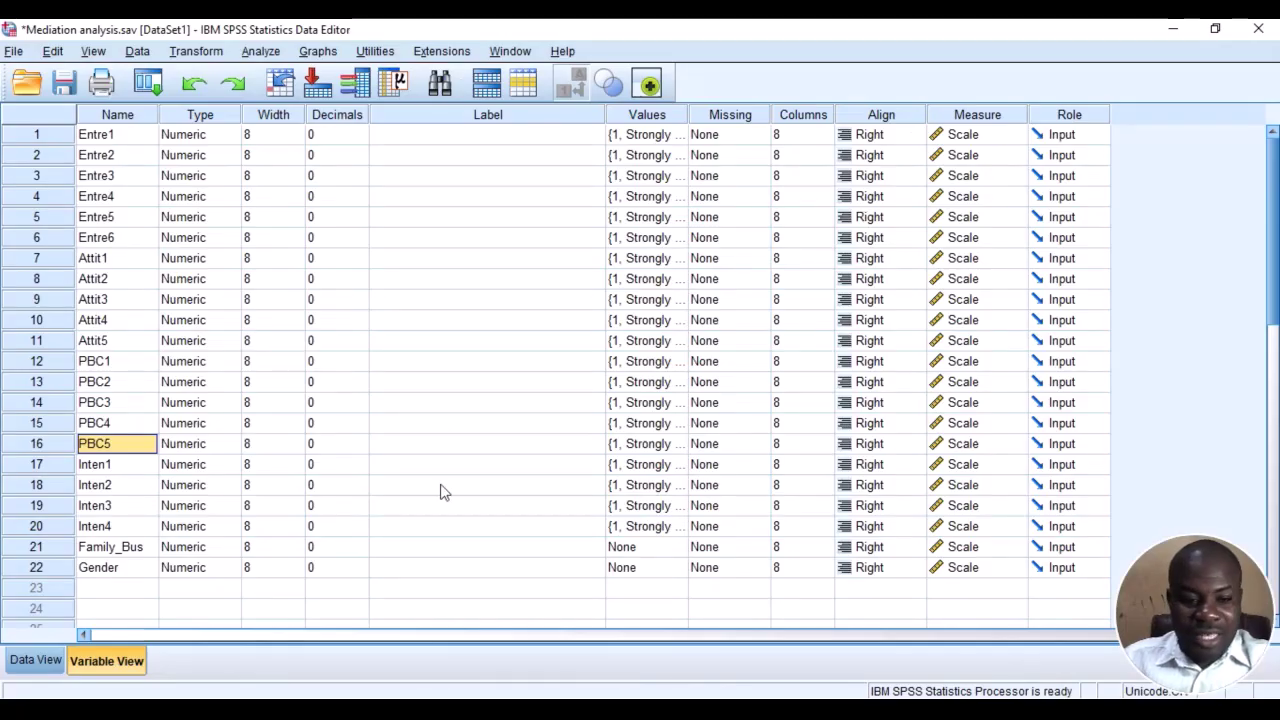
{"action": "left_click", "coordinate": [56, 662]}
{"action": "scroll", "coordinate": [330, 350], "scroll_direction": "up", "scroll_amount": 5}
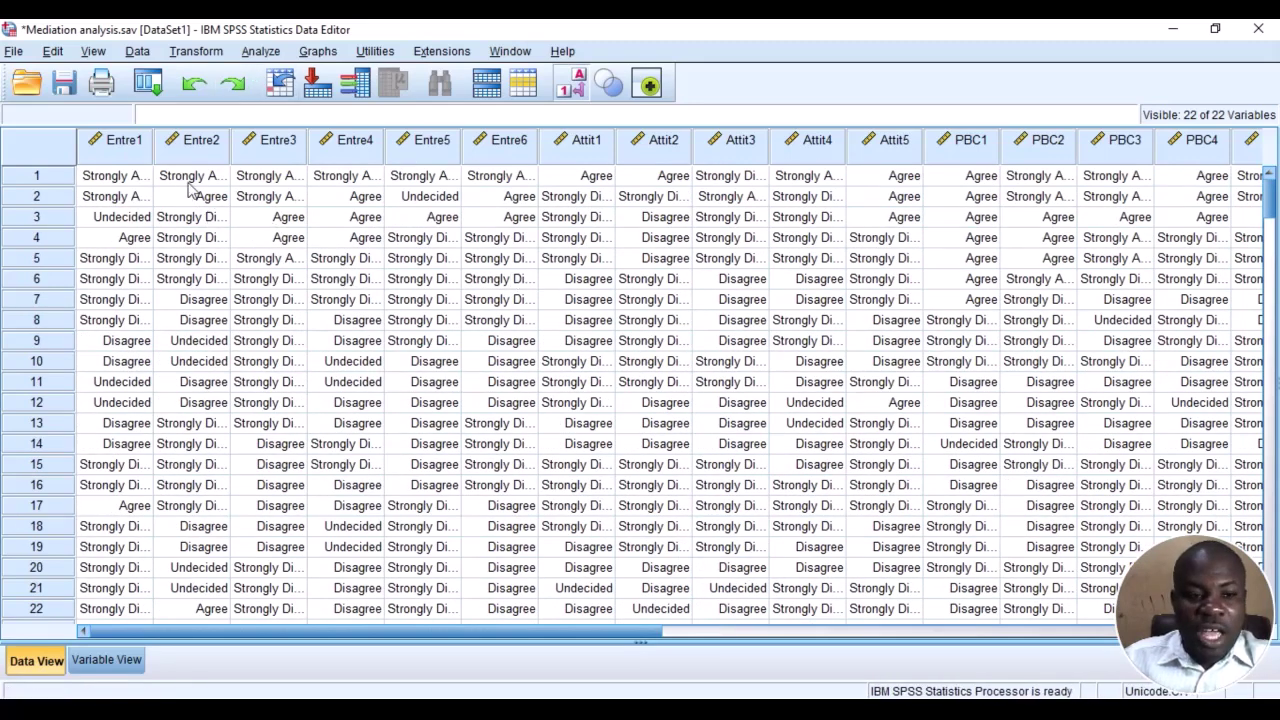
{"action": "scroll", "coordinate": [326, 260], "scroll_direction": "down", "scroll_amount": 4}
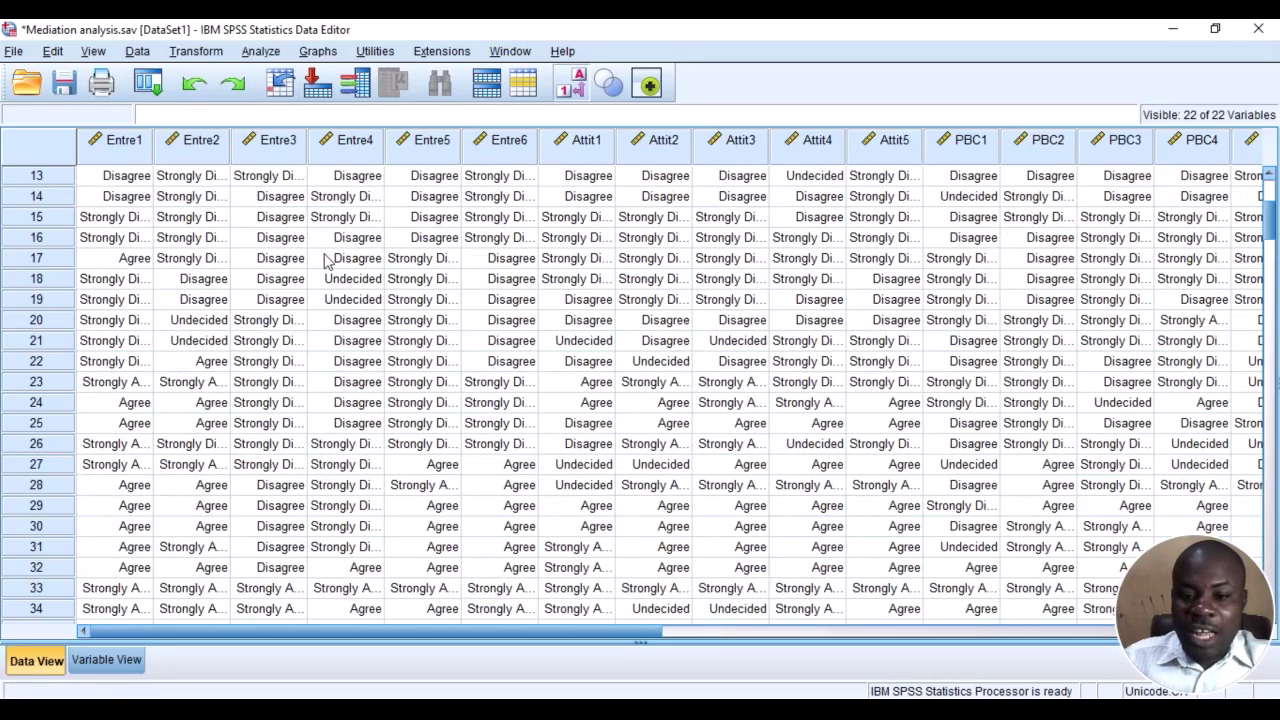
{"action": "scroll", "coordinate": [333, 262], "scroll_direction": "up", "scroll_amount": 2}
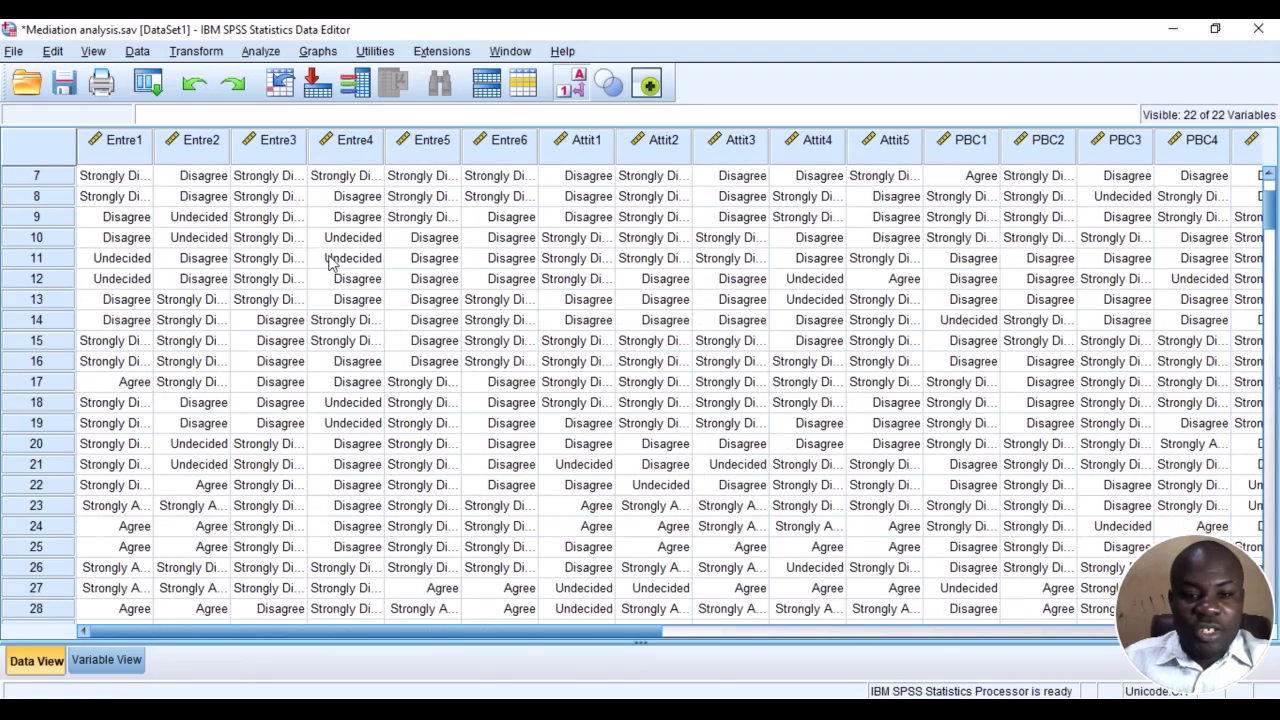
{"action": "left_click", "coordinate": [574, 88]}
{"action": "scroll", "coordinate": [477, 318], "scroll_direction": "up", "scroll_amount": 2}
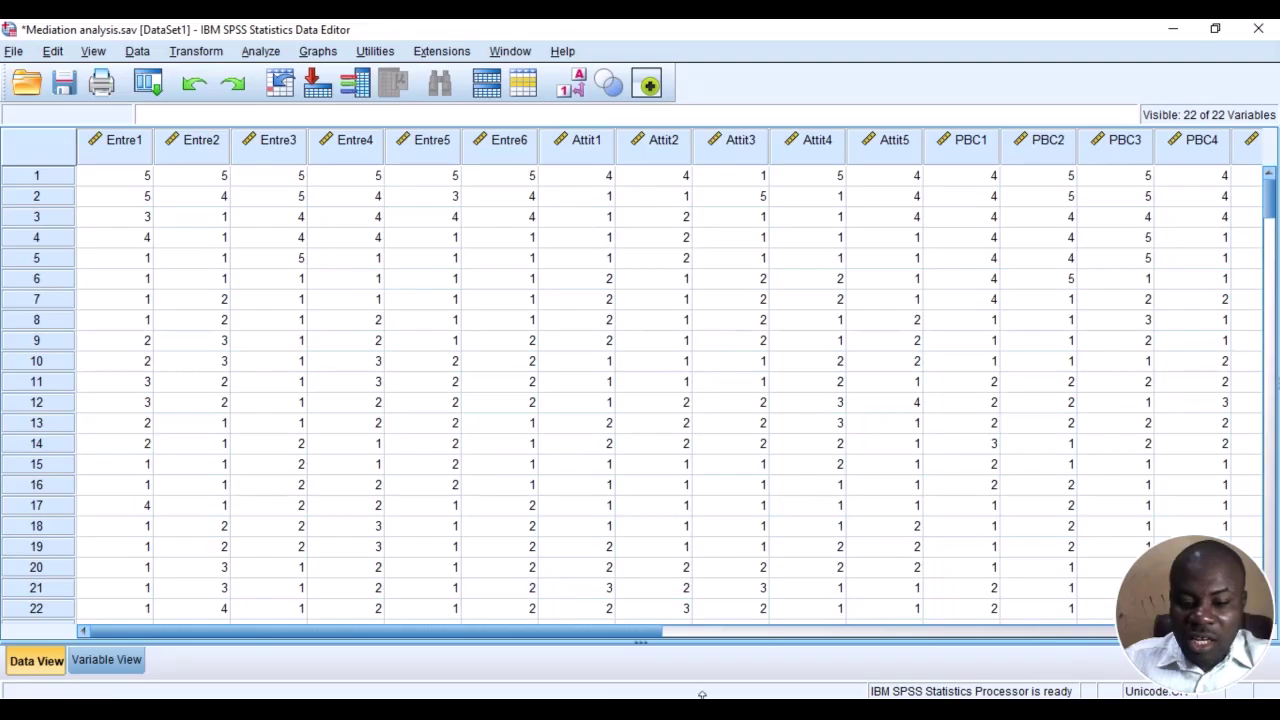
Compare the six Entrepreneurship Education items in the Word questionnaire with the Entre1 to Entre6 columns in SPSS.
{"action": "mouse_move", "coordinate": [702, 694]}
{"action": "left_click", "coordinate": [808, 625]}
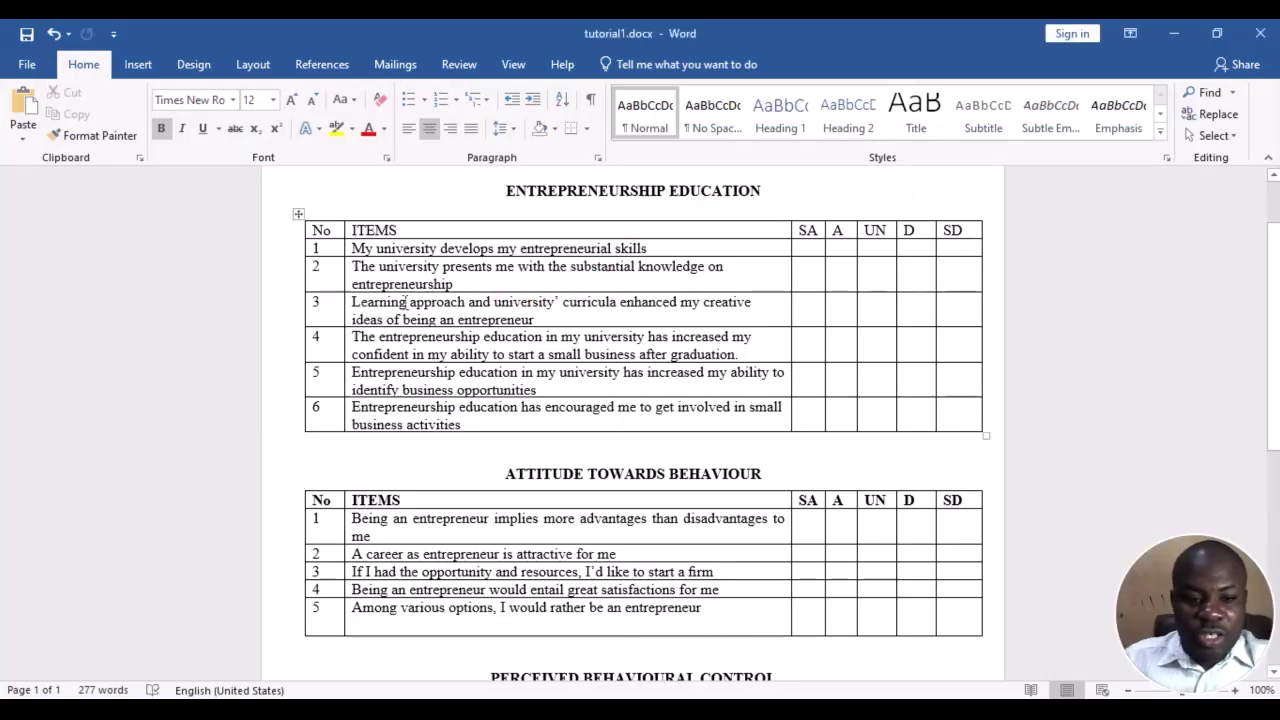
{"action": "left_click", "coordinate": [333, 252]}
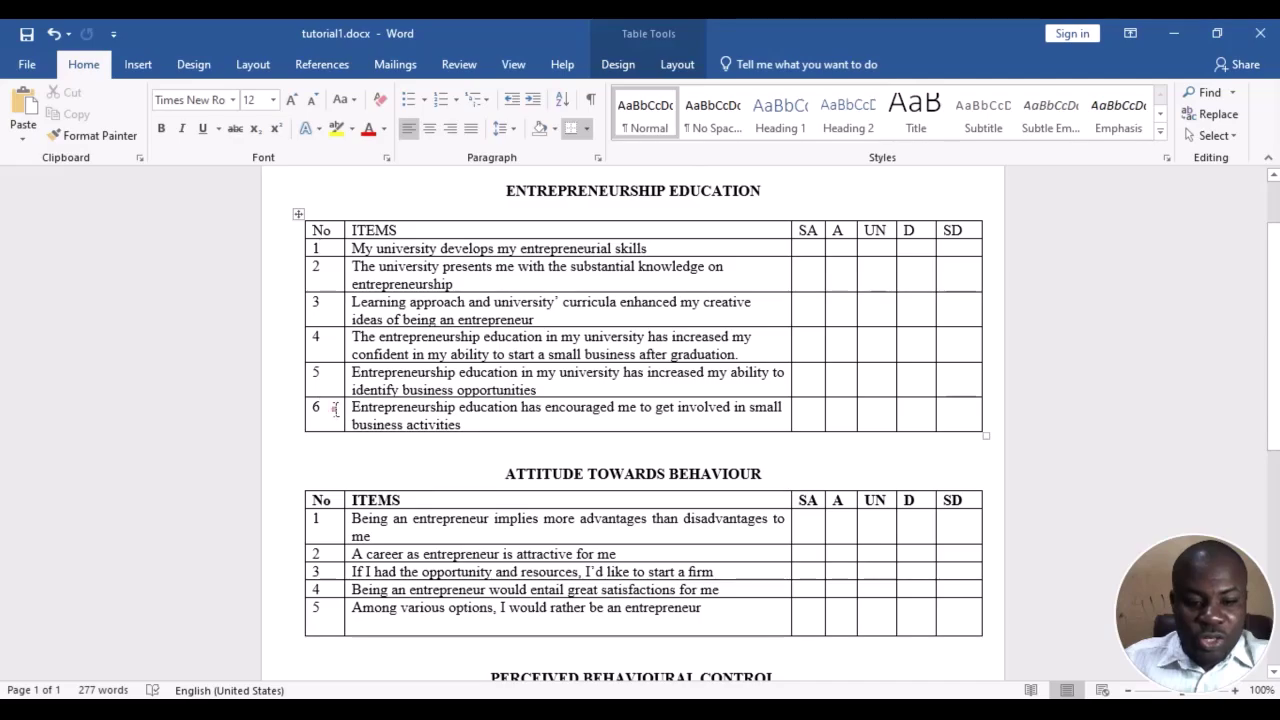
{"action": "key", "text": "alt+Tab"}
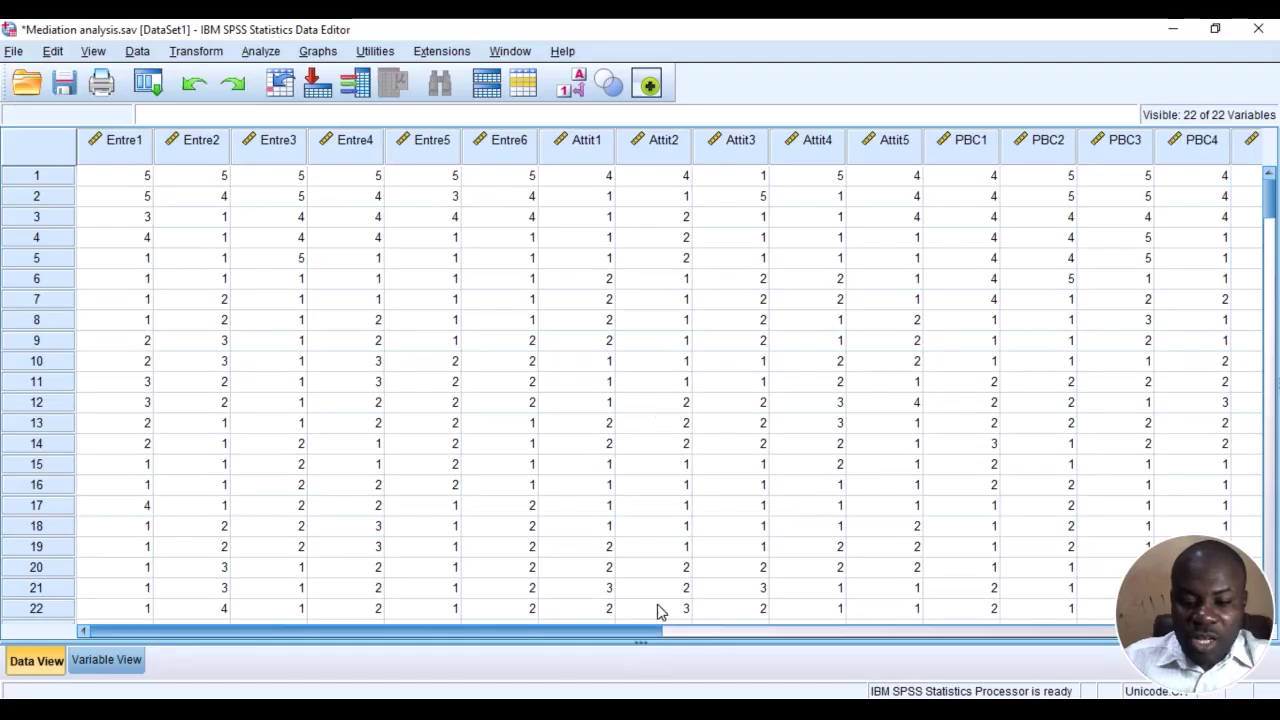
{"action": "left_click", "coordinate": [117, 143]}
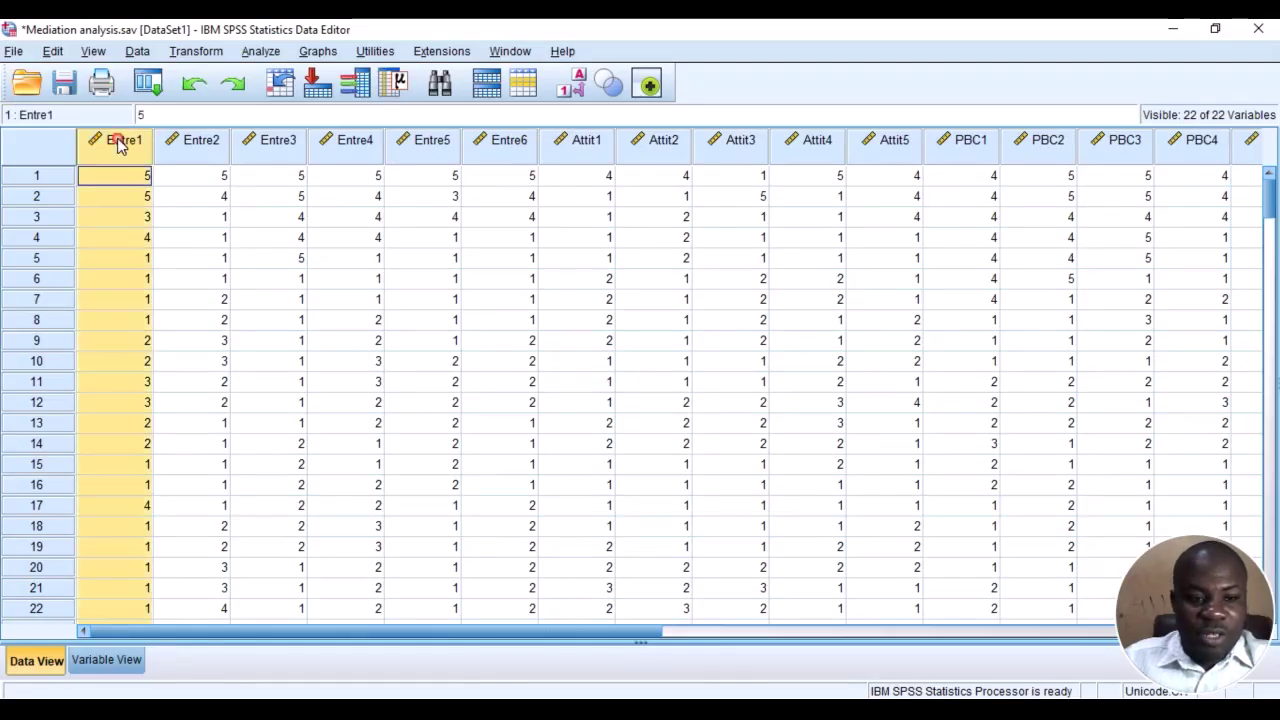
{"action": "left_click", "coordinate": [490, 143]}
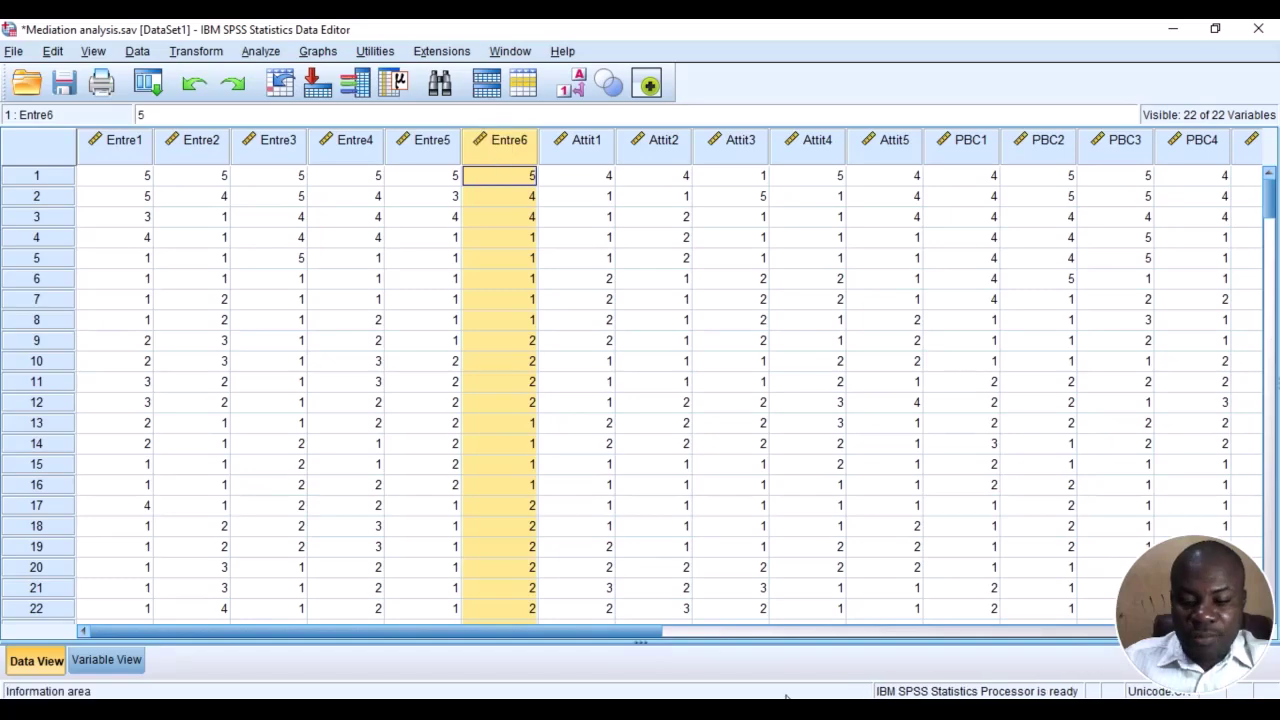
Compare the five Attitude Towards Behaviour items in the Word questionnaire with the Attit1 to Attit5 columns in SPSS.
{"action": "left_click", "coordinate": [810, 625]}
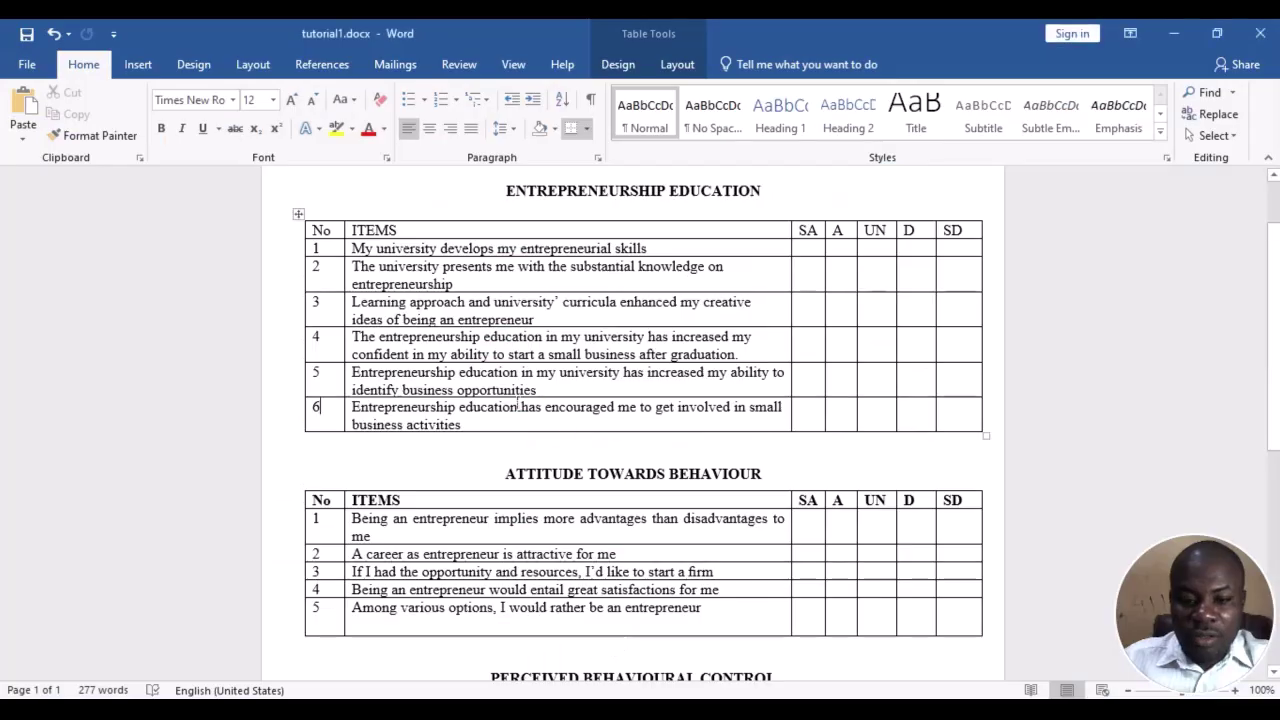
{"action": "scroll", "coordinate": [494, 342], "scroll_direction": "down", "scroll_amount": 3}
{"action": "left_click_drag", "start_coordinate": [494, 342], "coordinate": [762, 341]}
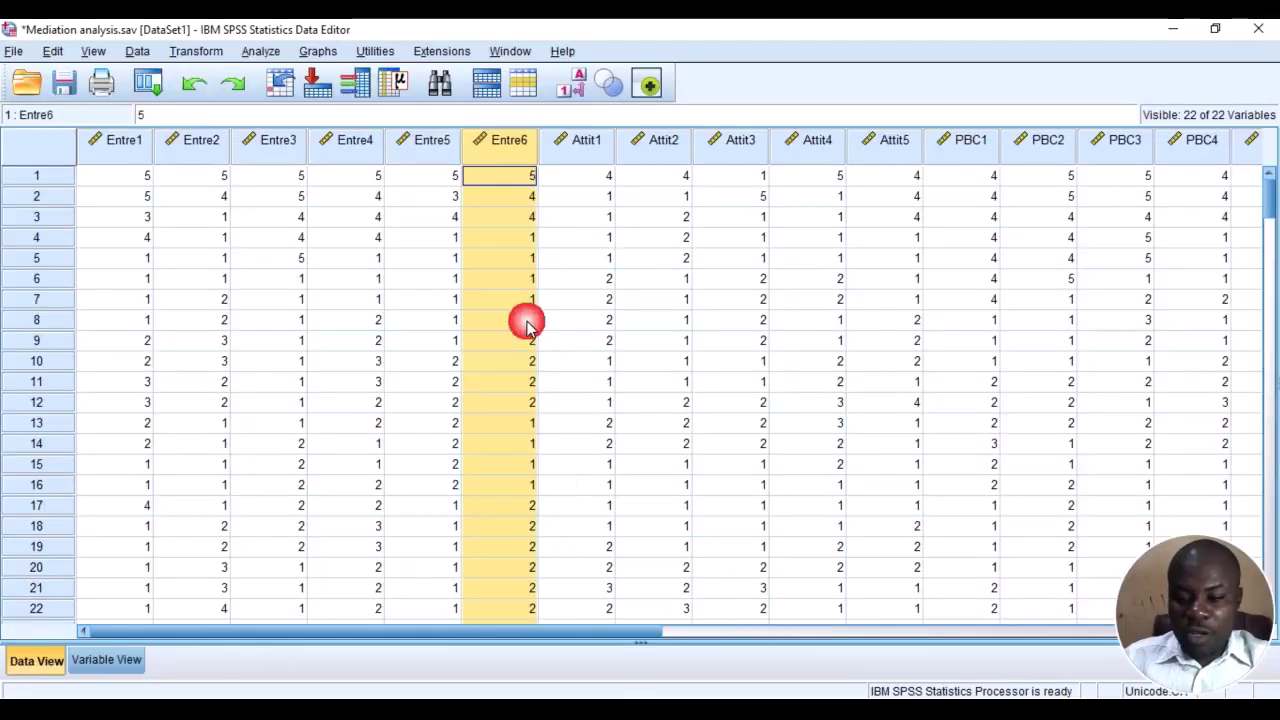
{"action": "key", "text": "alt+Tab"}
{"action": "left_click", "coordinate": [586, 150]}
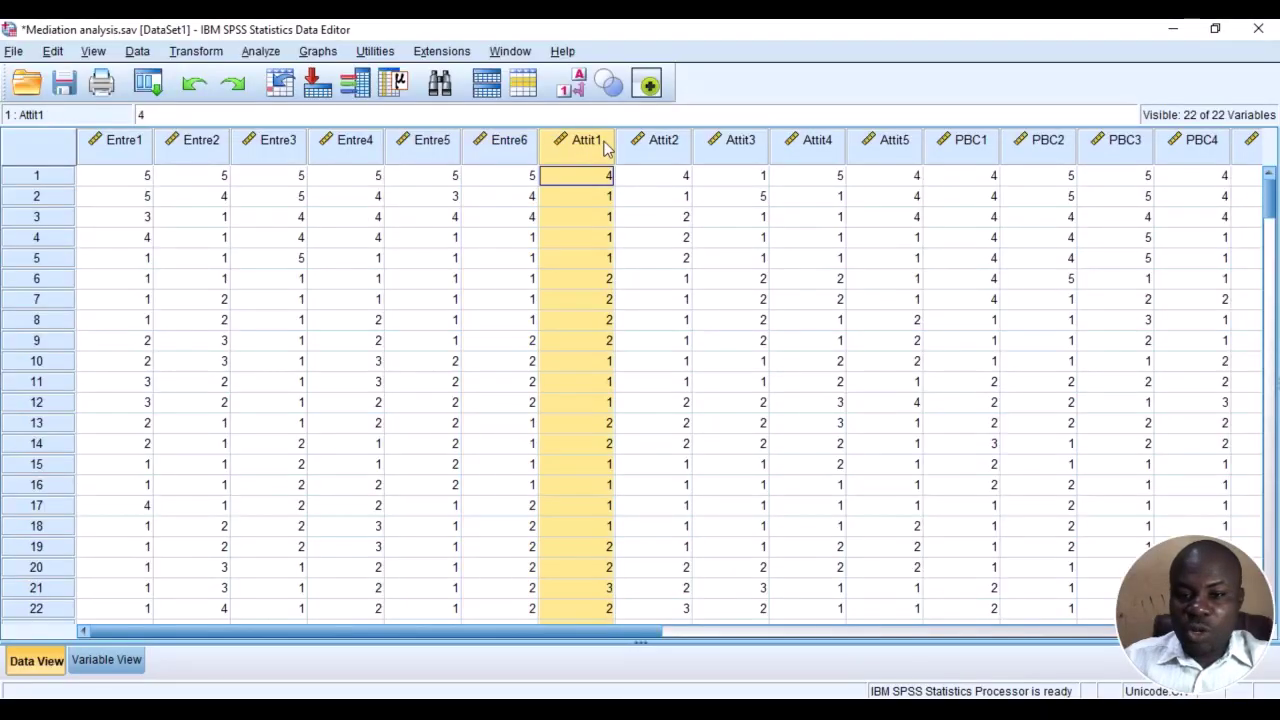
{"action": "left_click", "coordinate": [891, 140]}
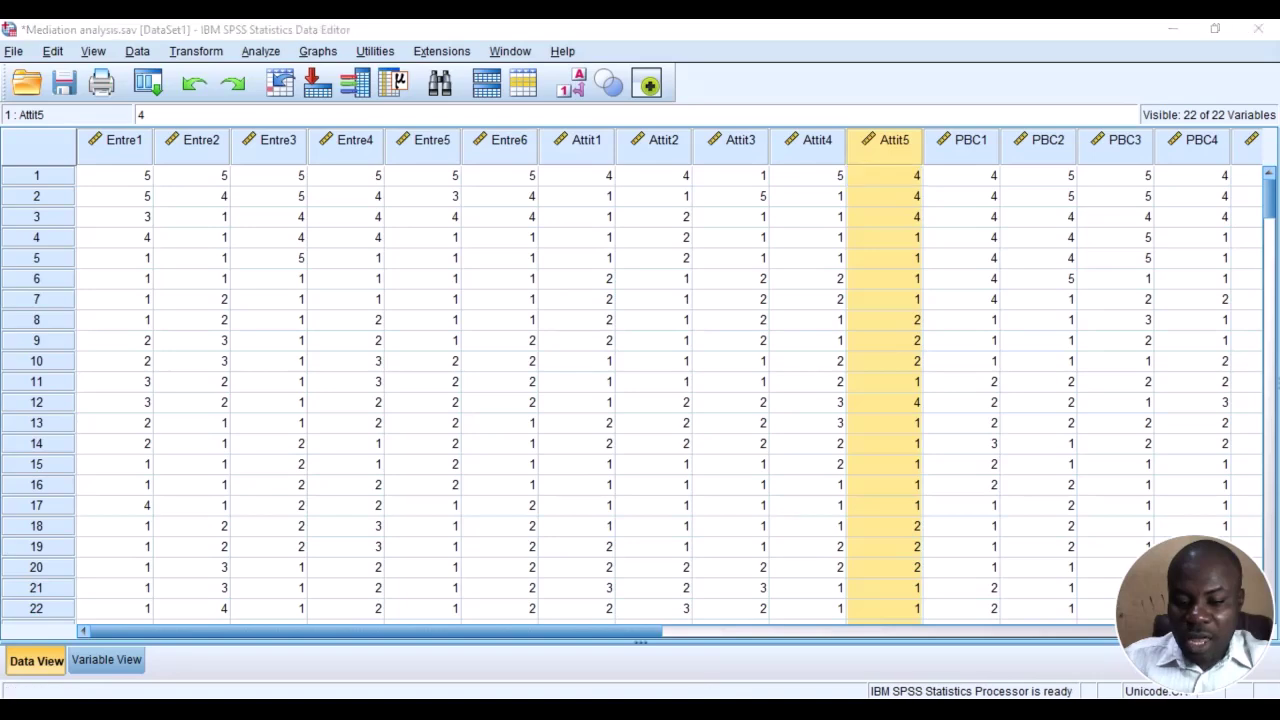
{"action": "mouse_move", "coordinate": [712, 710]}
{"action": "left_click", "coordinate": [810, 625]}
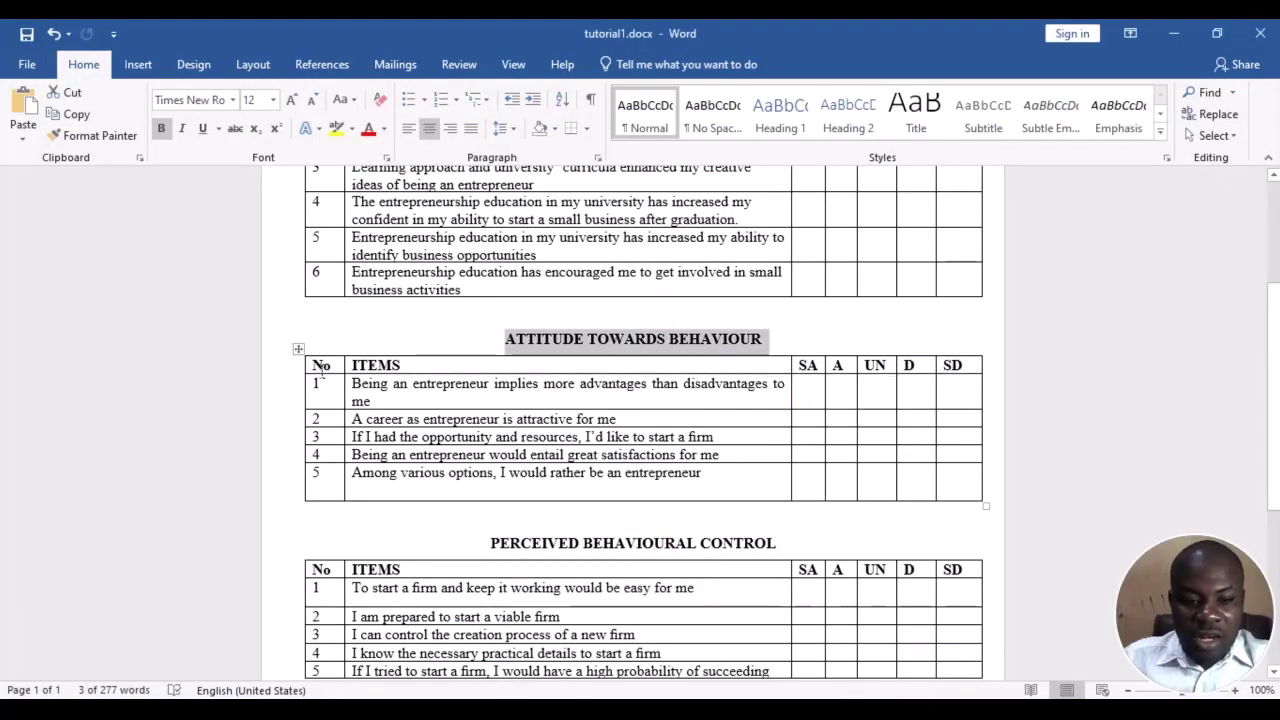
{"action": "left_click", "coordinate": [373, 397]}
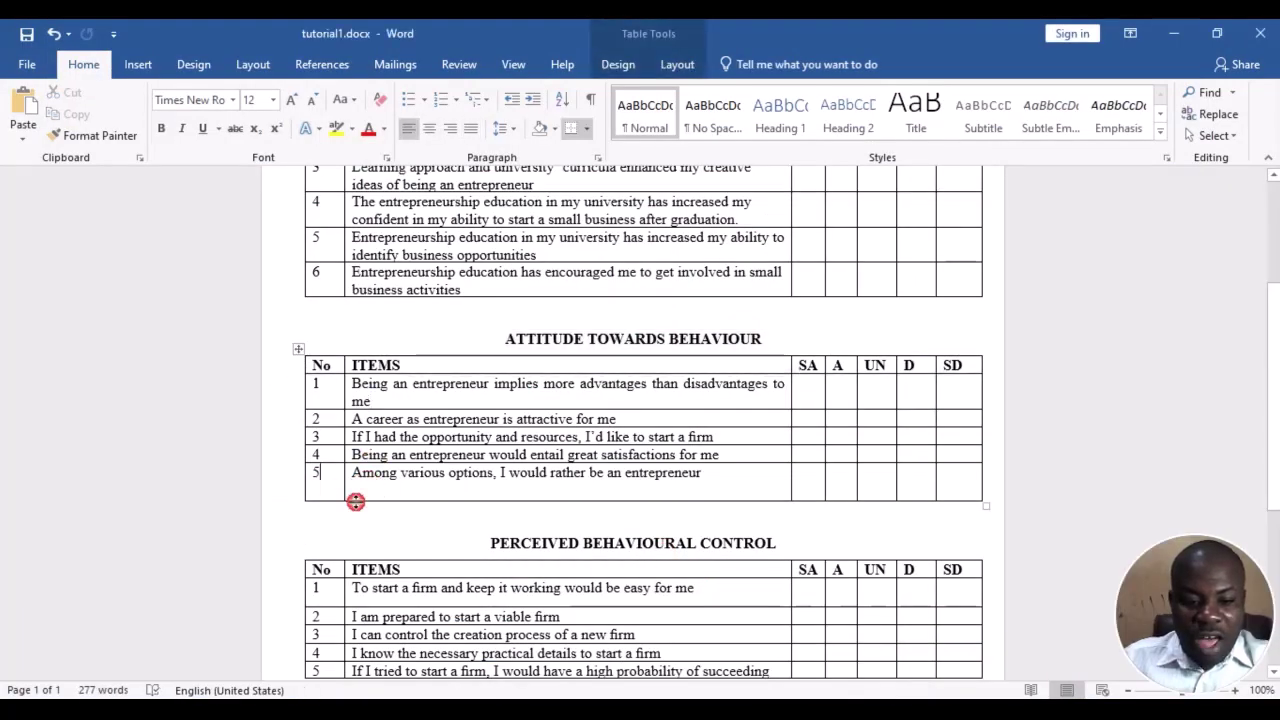
Compare the five Perceived Behavioural Control items in the Word questionnaire with the PBC1 to PBC5 columns in SPSS.
{"action": "scroll", "coordinate": [354, 500], "scroll_direction": "down", "scroll_amount": 4}
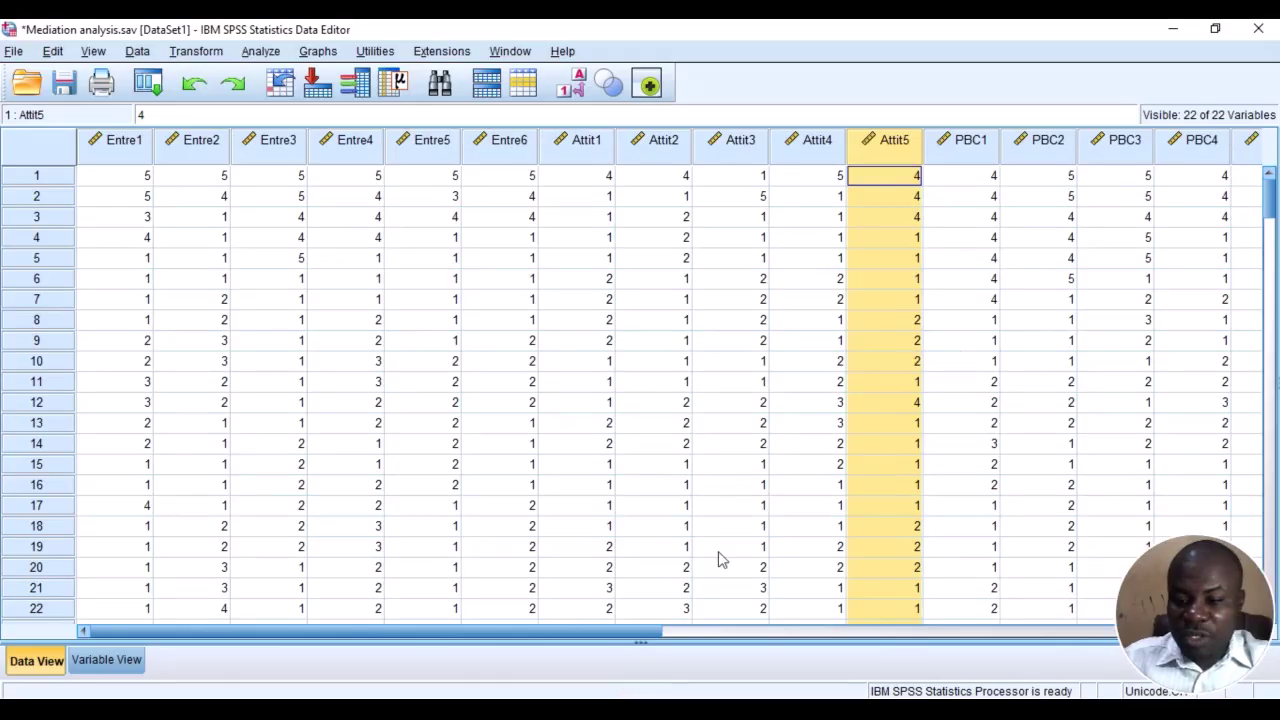
{"action": "left_click_drag", "start_coordinate": [650, 634], "coordinate": [880, 640]}
{"action": "left_click", "coordinate": [516, 142]}
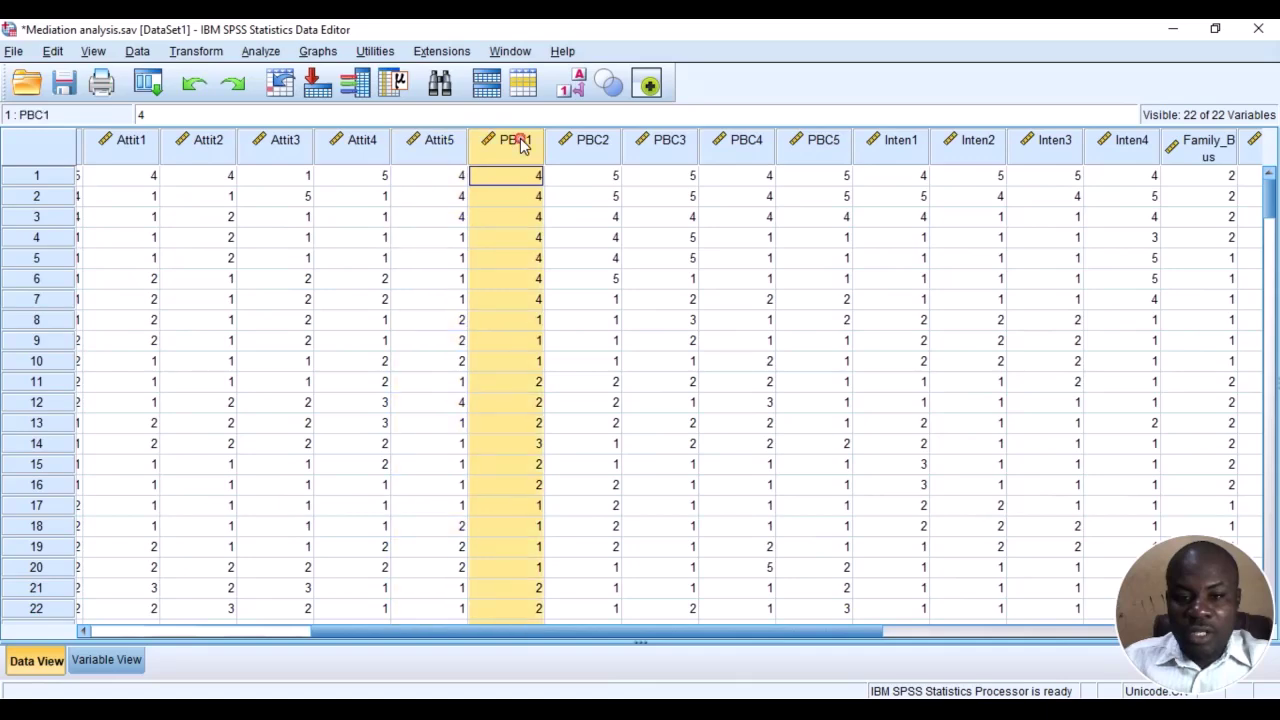
{"action": "left_click", "coordinate": [824, 142]}
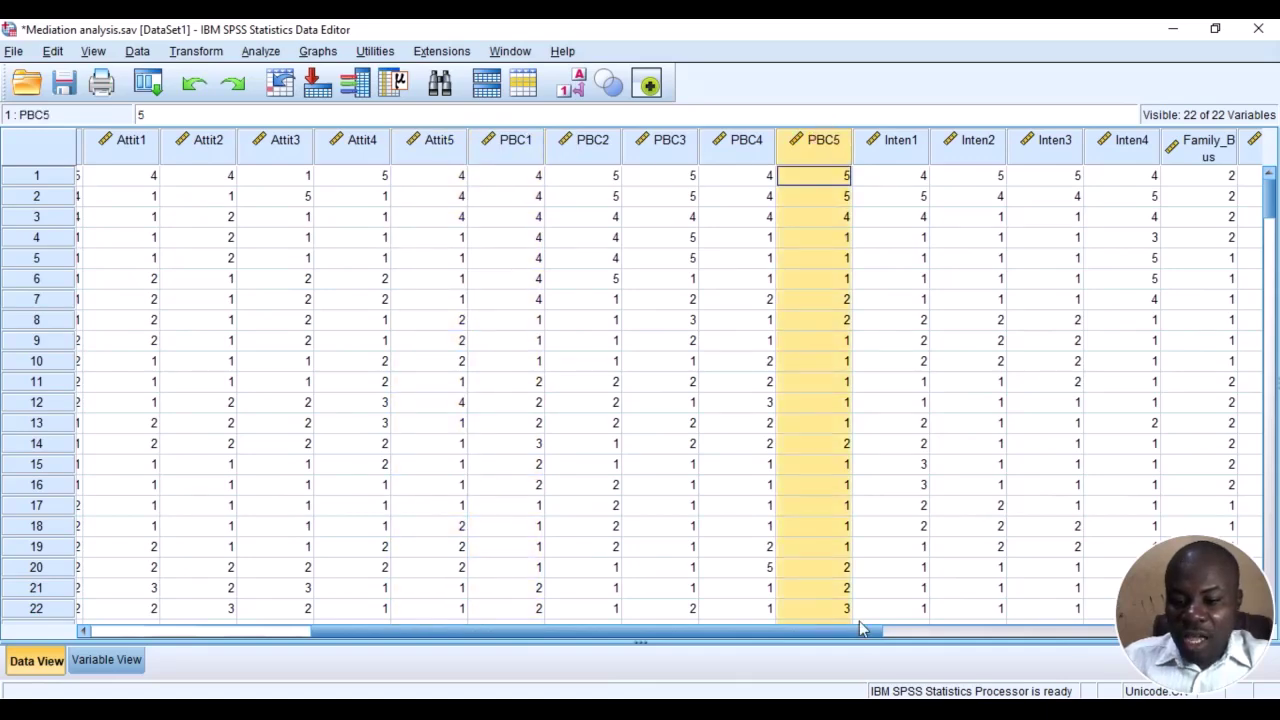
Compare the Inten1 to Inten4 columns in SPSS with the four Entrepreneurial intentions items in the Word questionnaire.
{"action": "left_click_drag", "start_coordinate": [862, 628], "coordinate": [975, 636]}
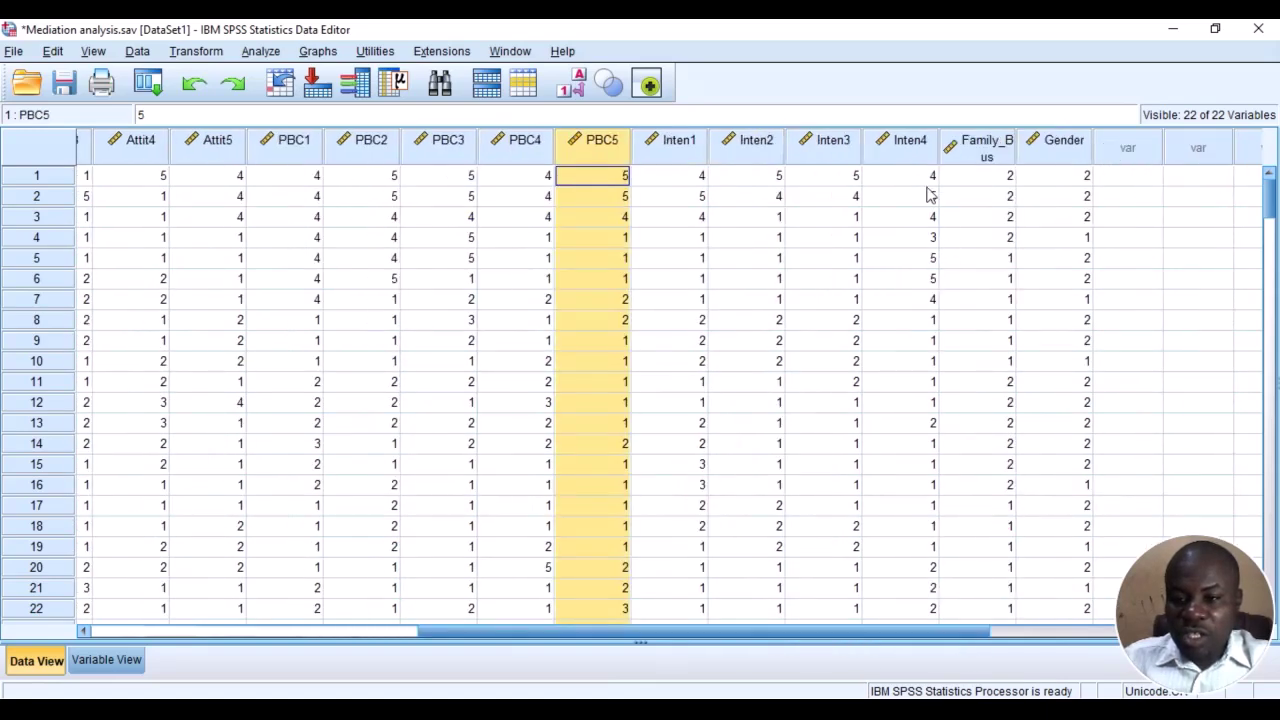
{"action": "left_click", "coordinate": [690, 152]}
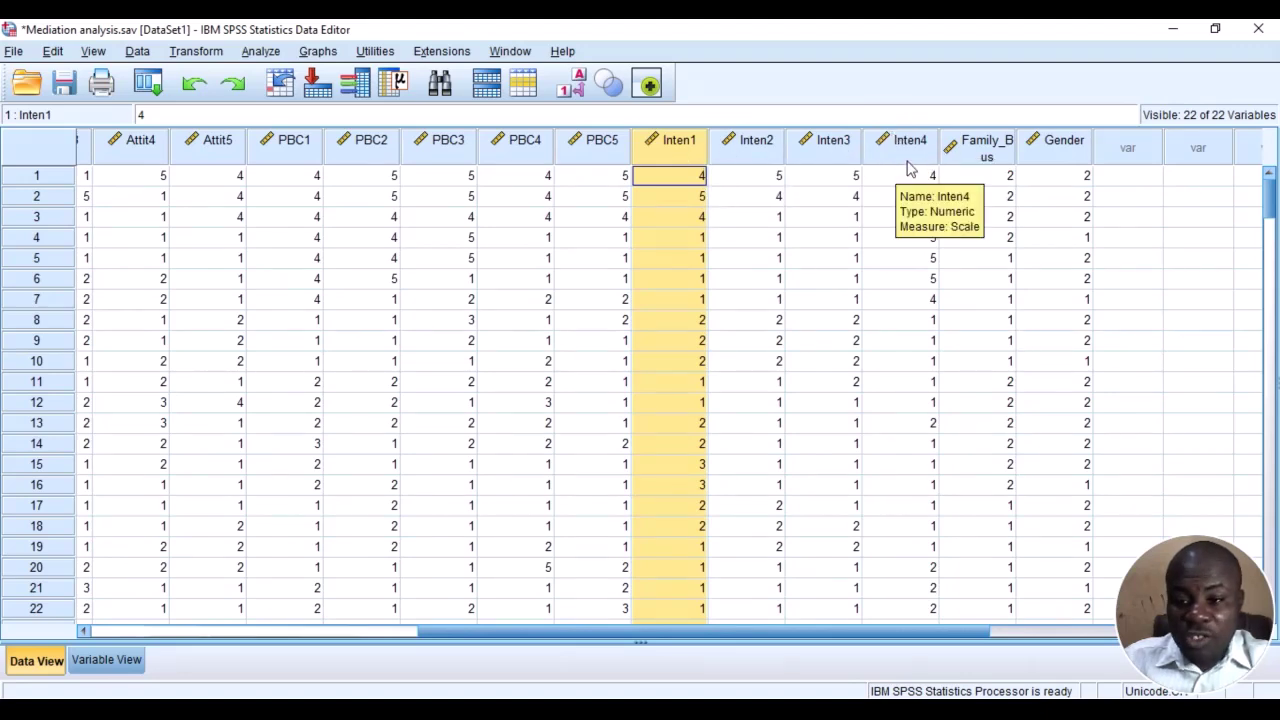
{"action": "left_click", "coordinate": [908, 152]}
{"action": "left_click", "coordinate": [751, 665]}
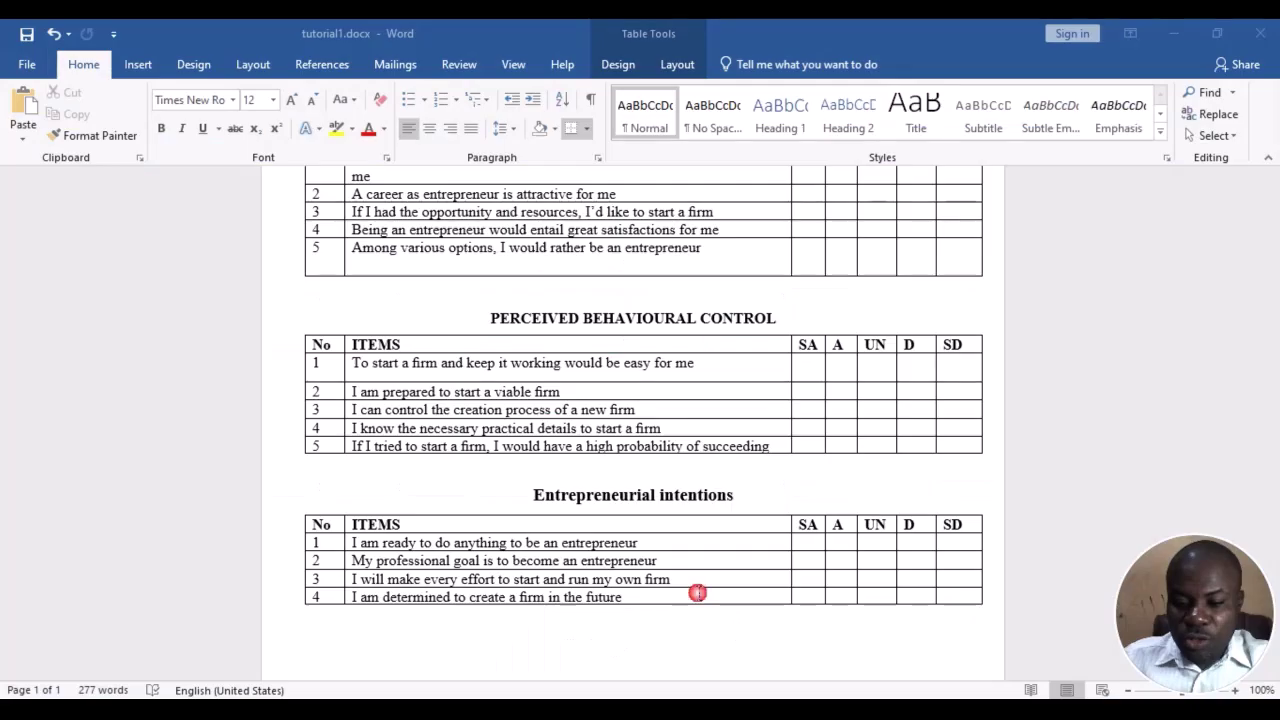
{"action": "scroll", "coordinate": [515, 352], "scroll_direction": "down", "scroll_amount": 3}
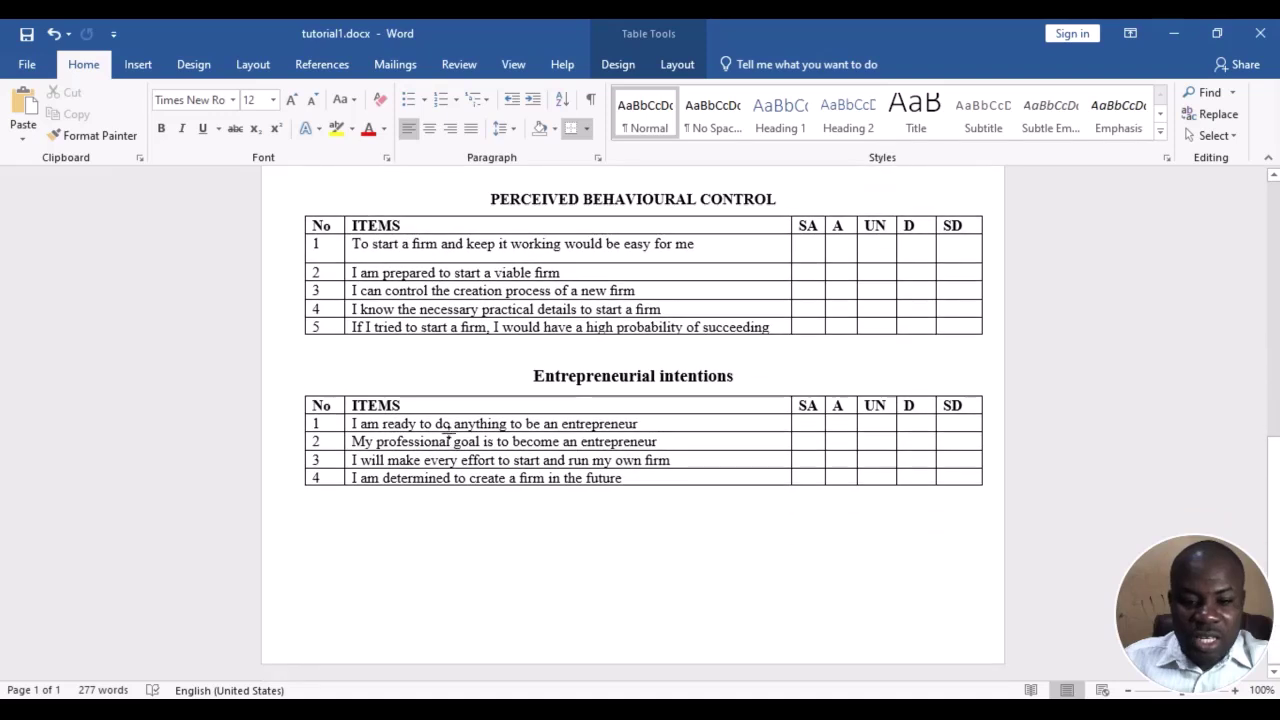
{"action": "left_click", "coordinate": [320, 474]}
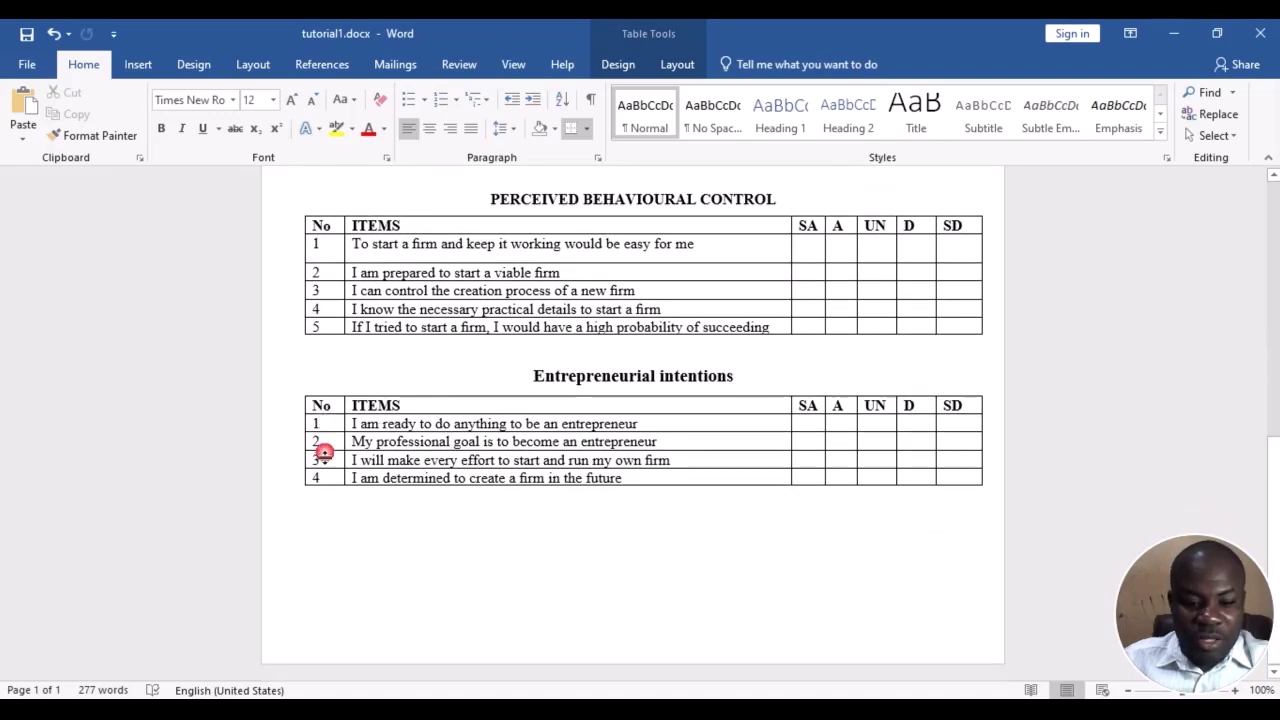
Return to the start of the questionnaire and review the Entrepreneurship Education items as measures of one construct.
{"action": "key", "text": "ctrl+Home"}
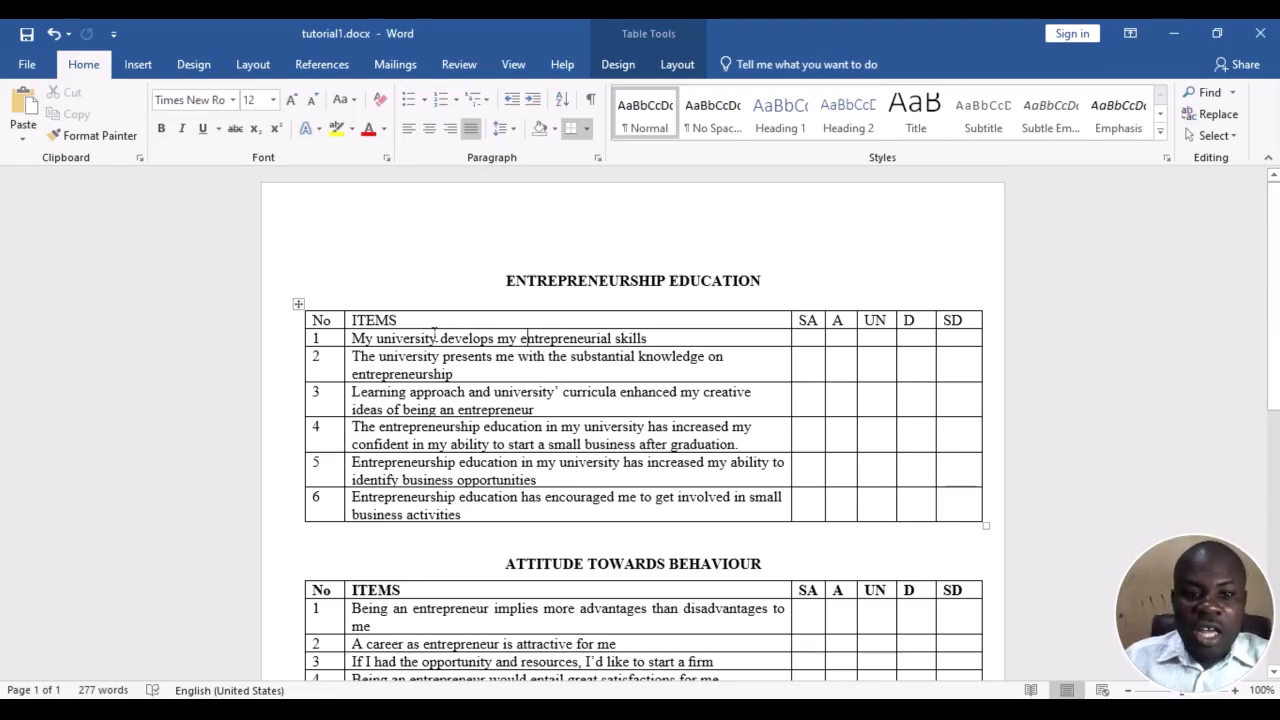
{"action": "left_click_drag", "start_coordinate": [397, 340], "coordinate": [464, 517]}
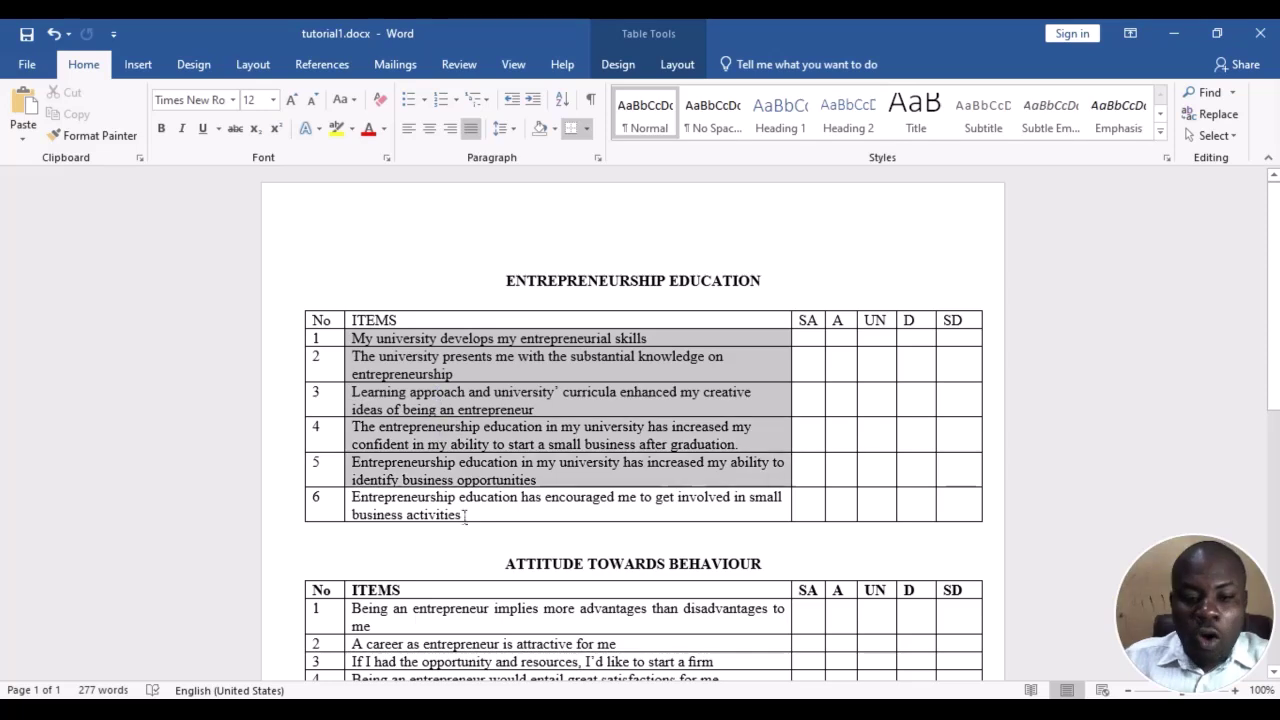
{"action": "left_click", "coordinate": [400, 318]}
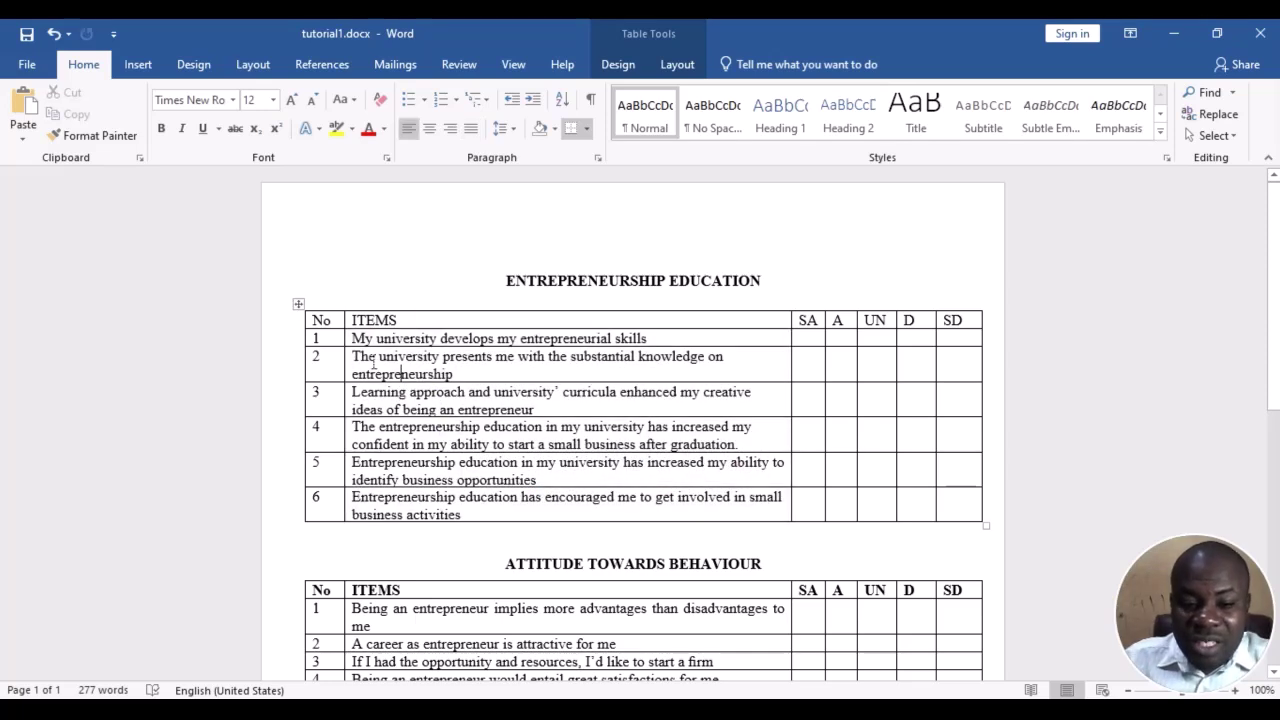
{"action": "left_click", "coordinate": [513, 338]}
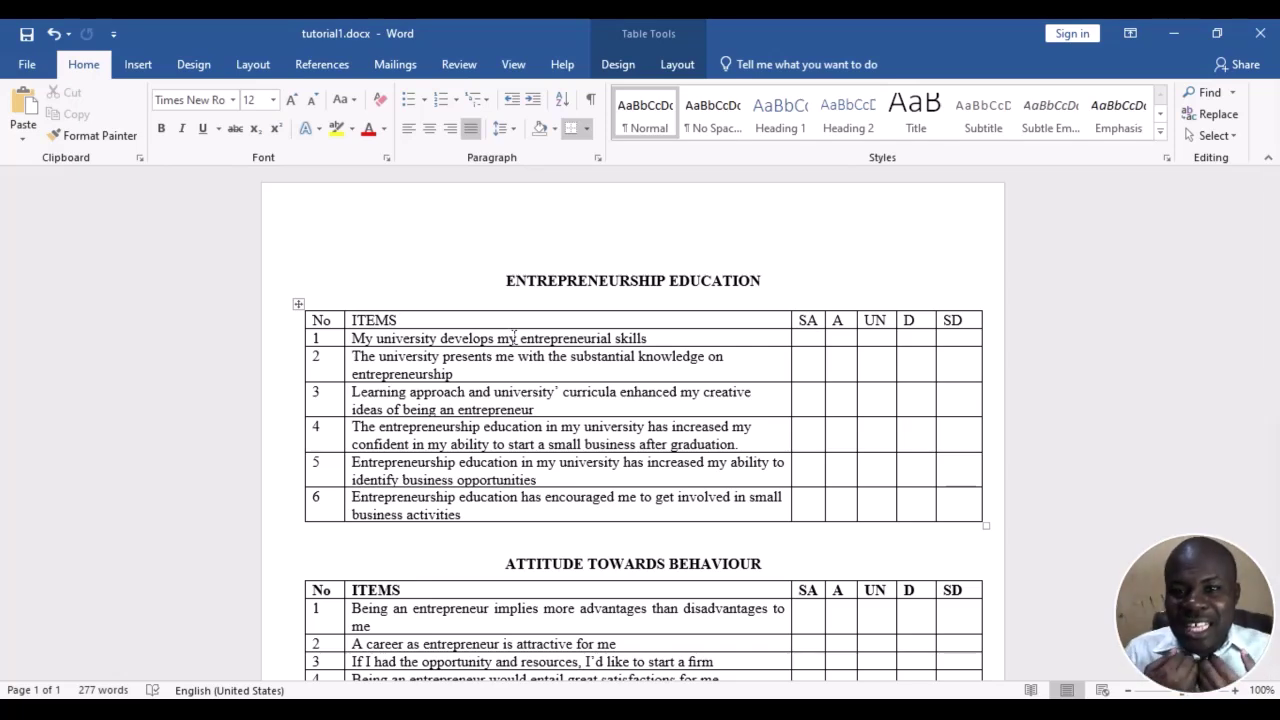
{"action": "key", "text": "Tab"}
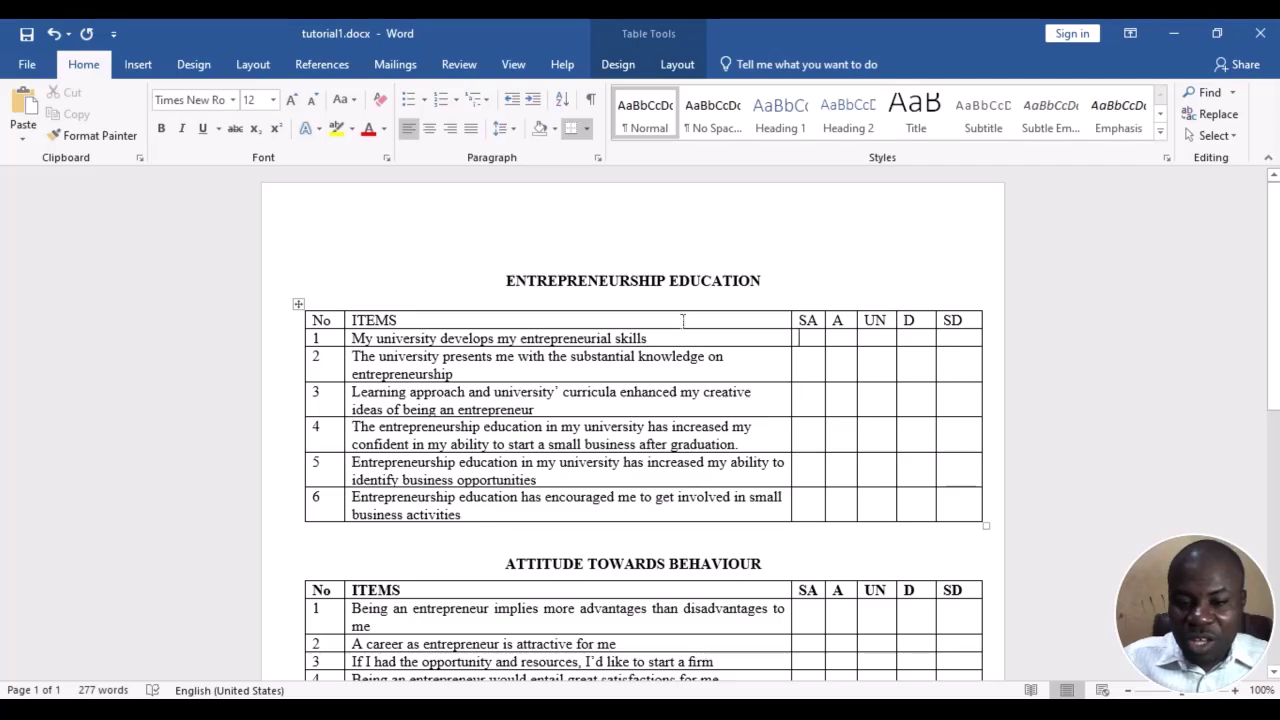
Switch to the SPSS dataset's response values and examine the Entre1 to Entre6 and Attit1 to Attit5 columns as item groups.
{"action": "key", "text": "alt+Tab"}
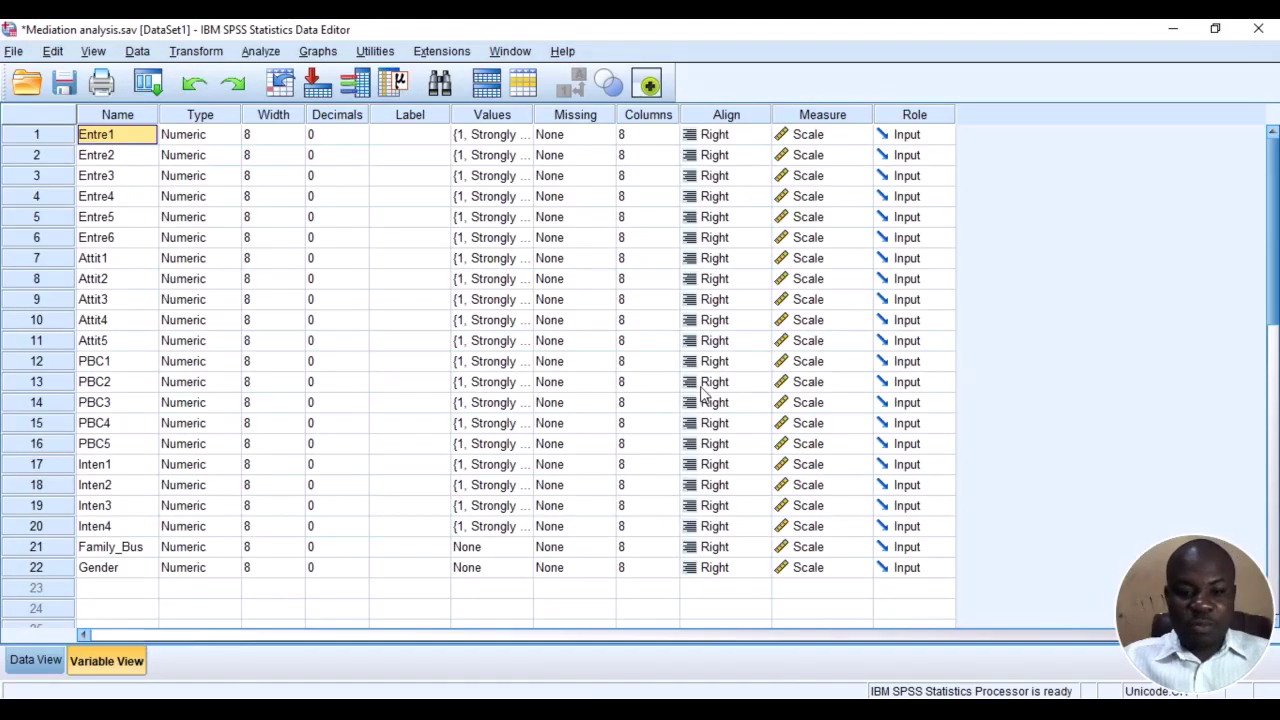
{"action": "left_click", "coordinate": [35, 660]}
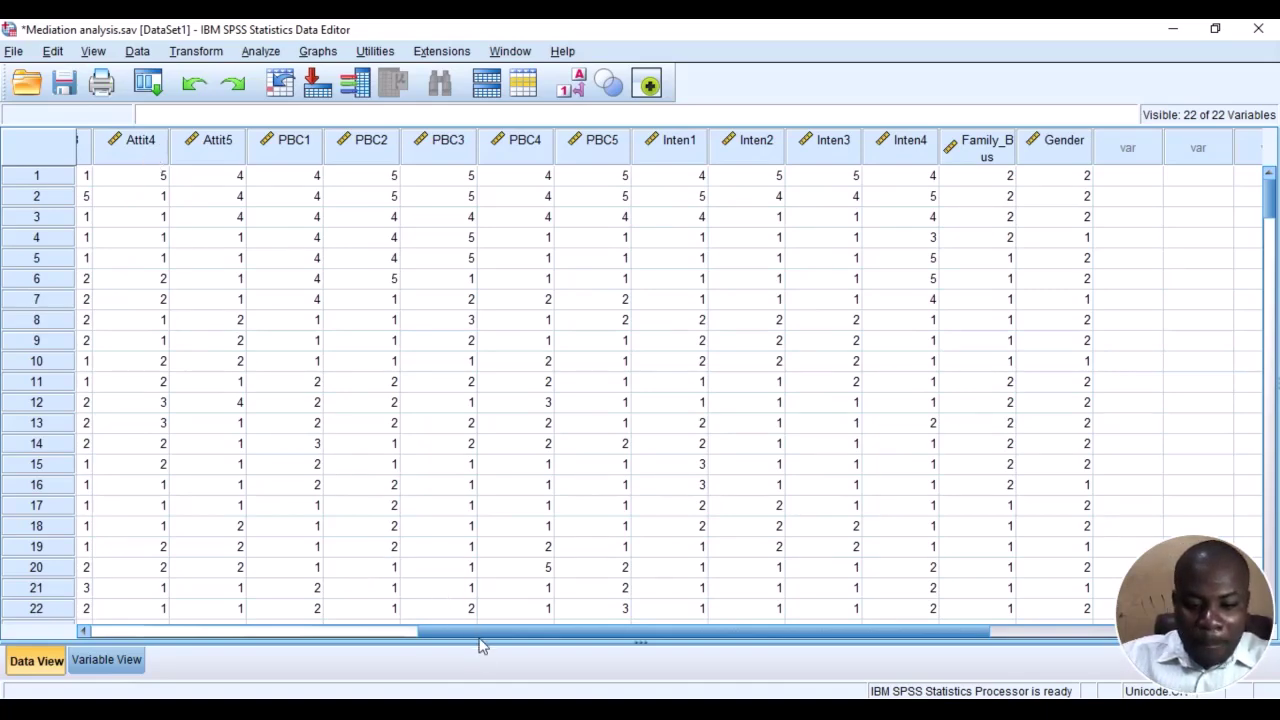
{"action": "left_click_drag", "start_coordinate": [479, 634], "coordinate": [152, 634]}
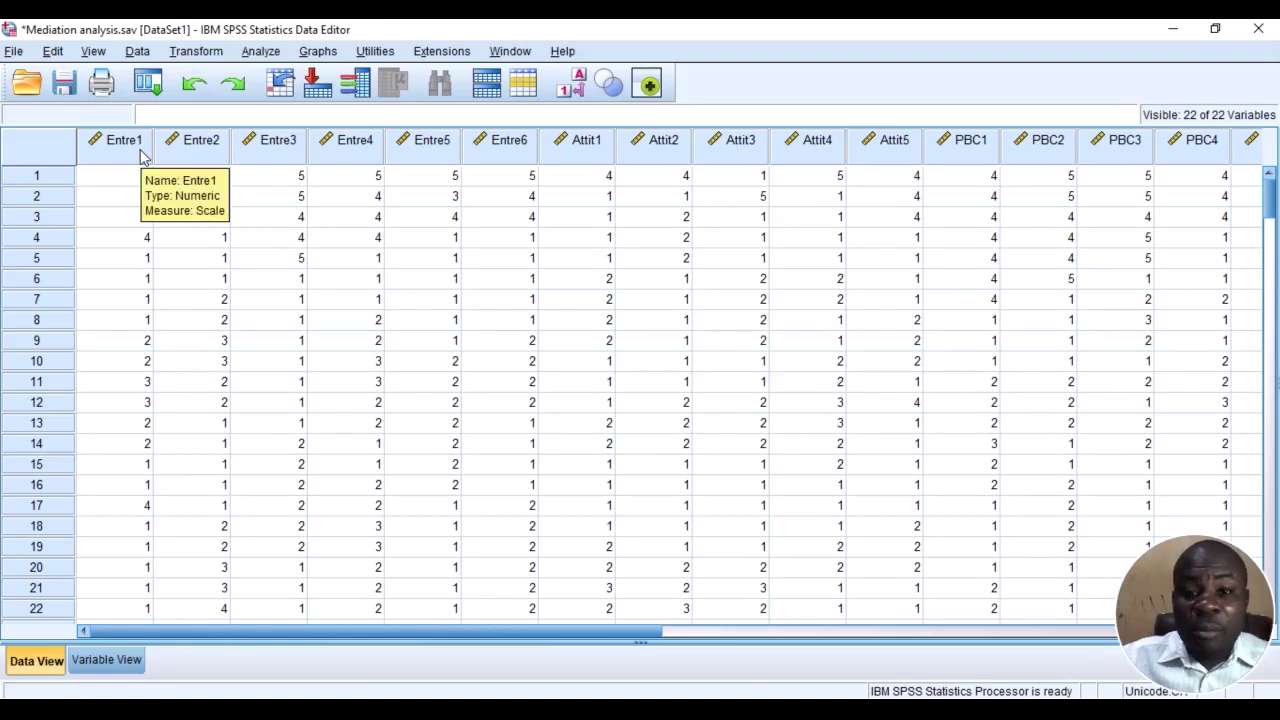
{"action": "left_click", "coordinate": [522, 150]}
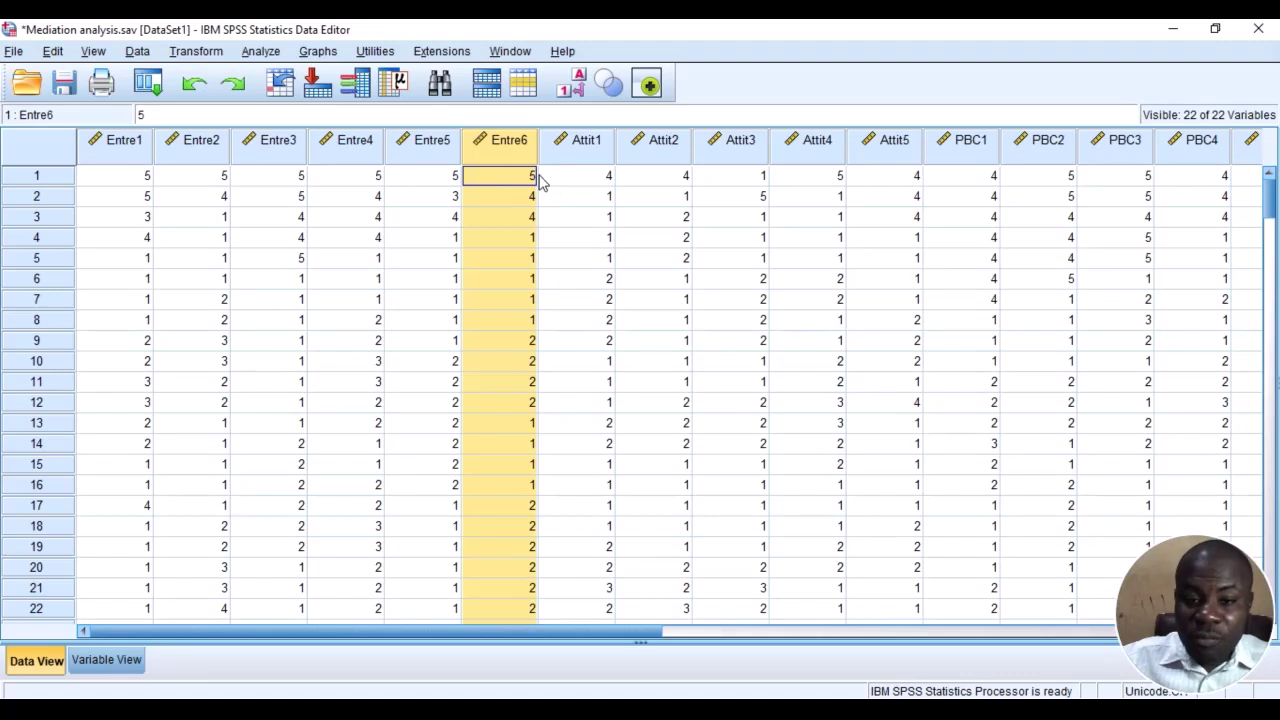
{"action": "left_click", "coordinate": [137, 175]}
{"action": "left_click", "coordinate": [508, 146]}
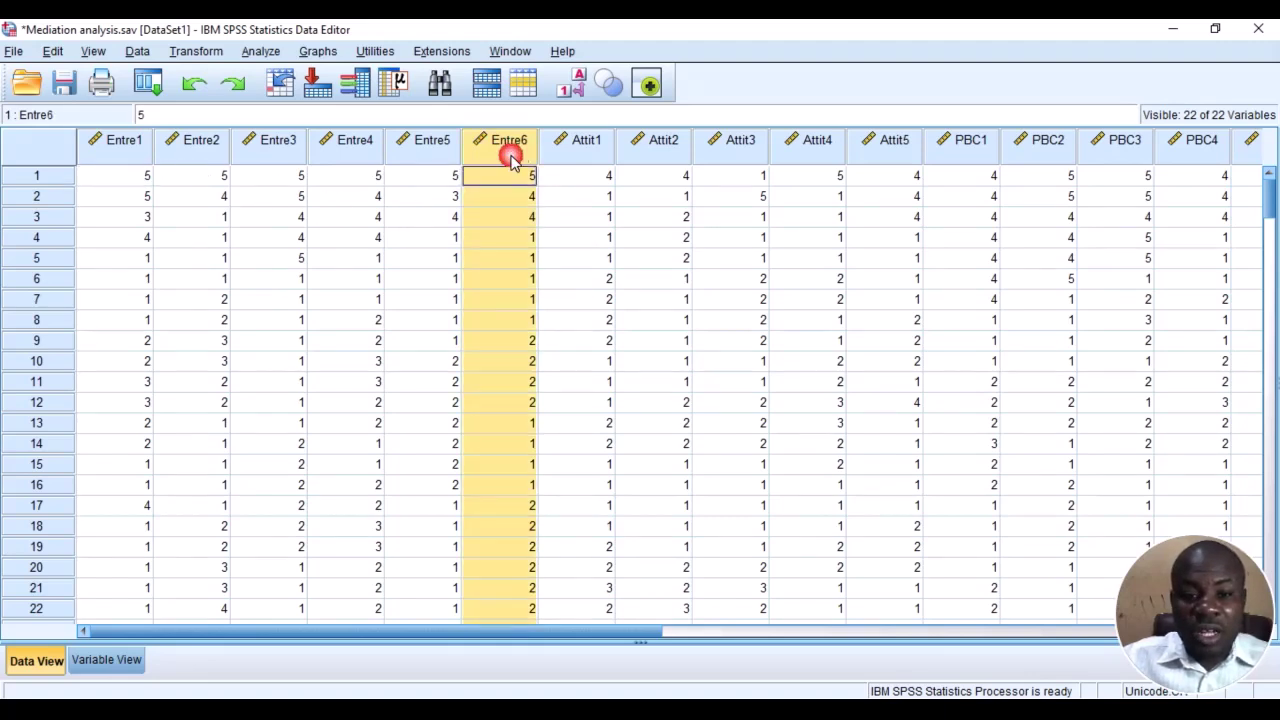
{"action": "left_click", "coordinate": [127, 144]}
{"action": "left_click", "coordinate": [515, 176]}
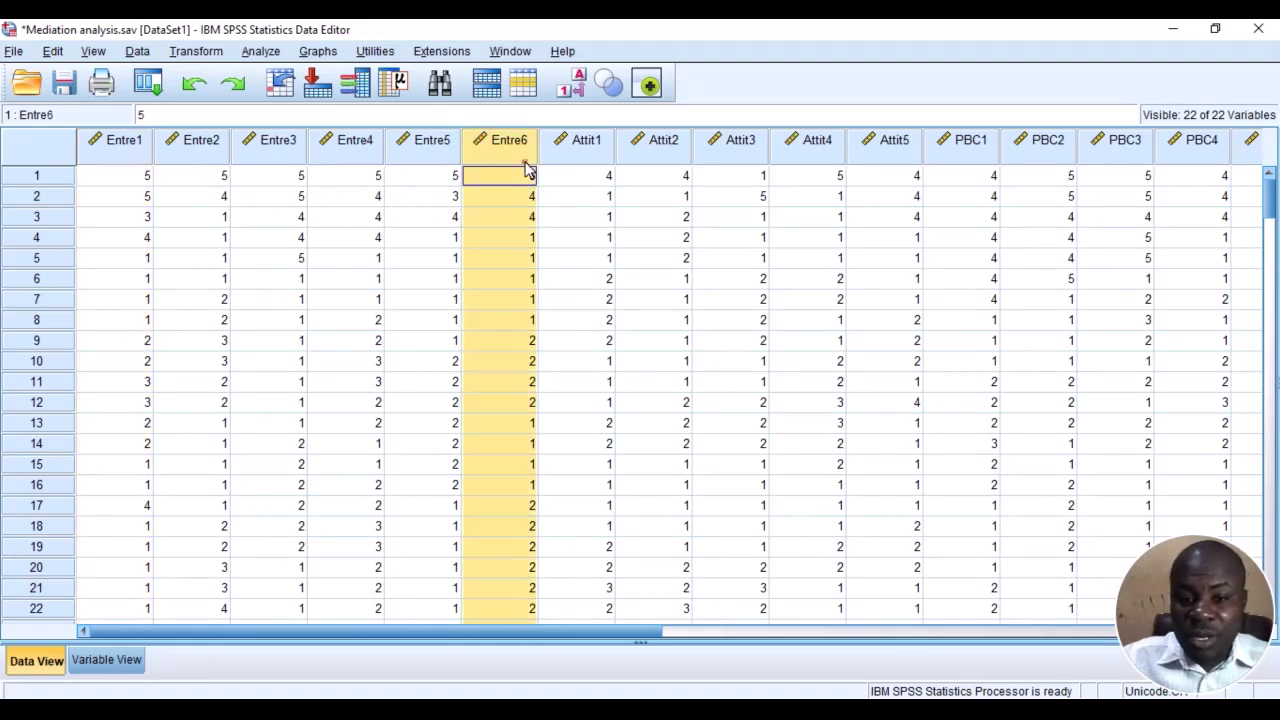
{"action": "left_click", "coordinate": [573, 170]}
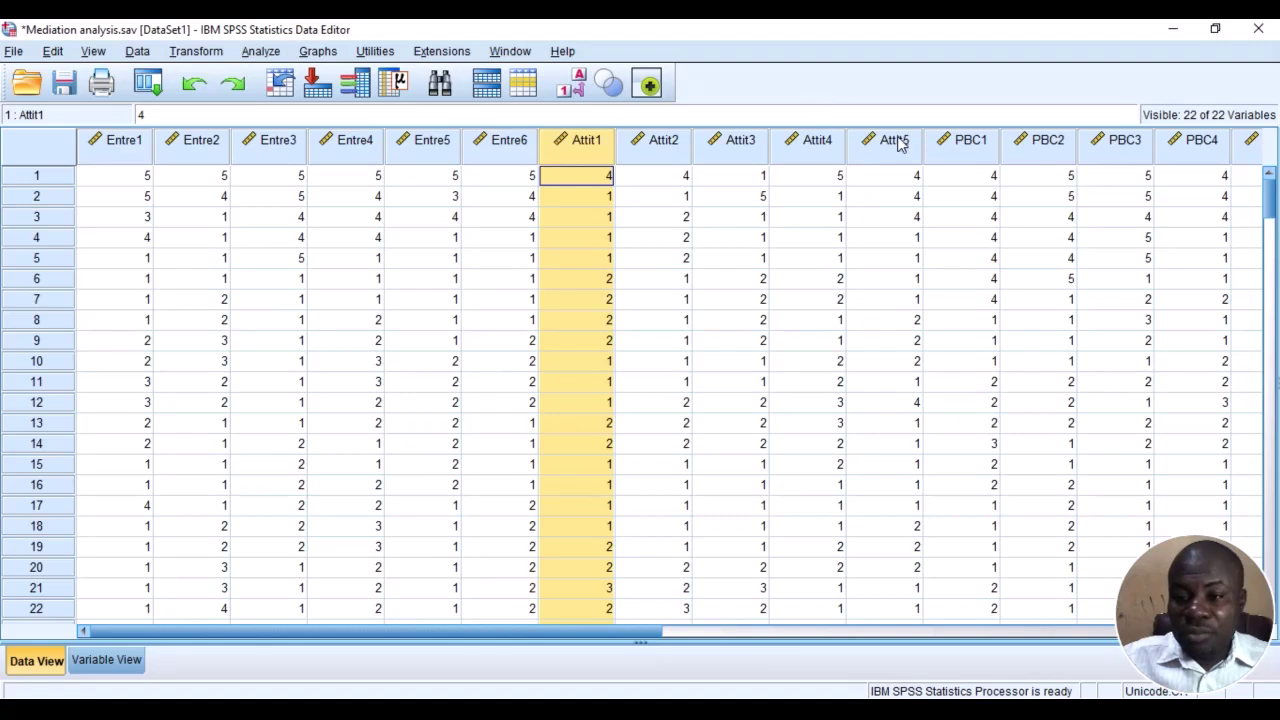
{"action": "left_click", "coordinate": [899, 143]}
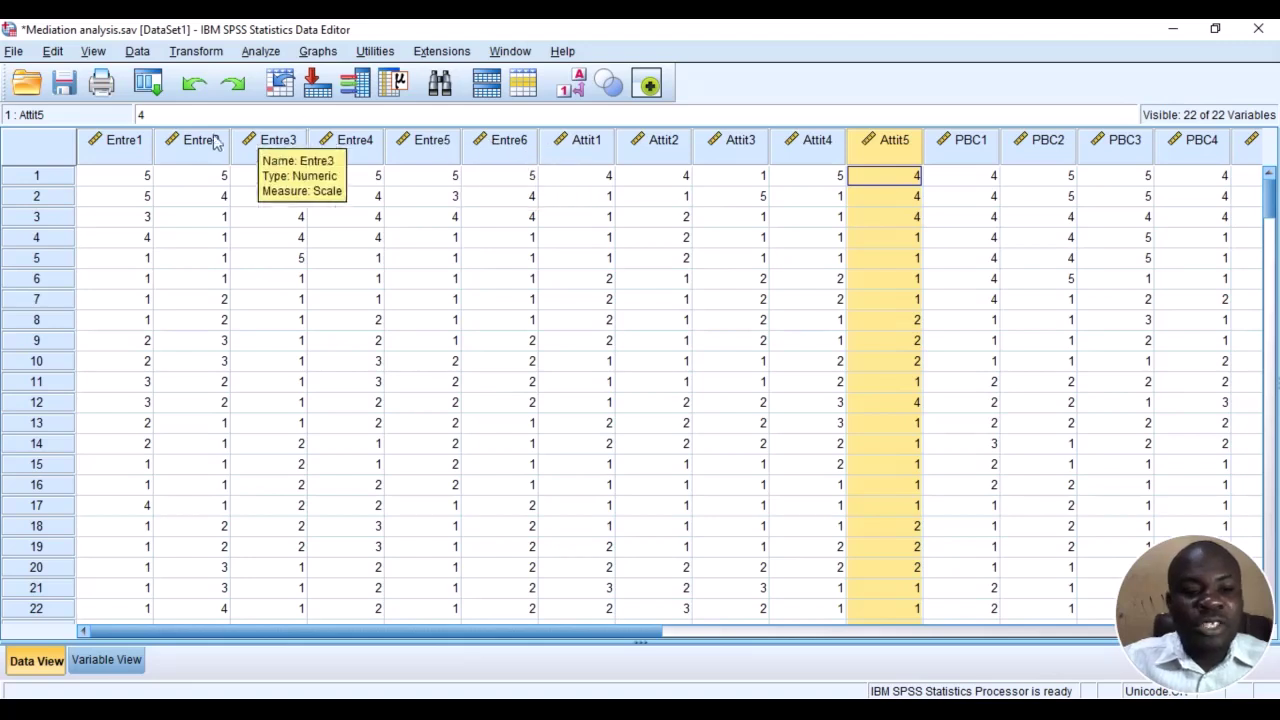
{"action": "left_click", "coordinate": [140, 148]}
{"action": "left_click", "coordinate": [483, 176]}
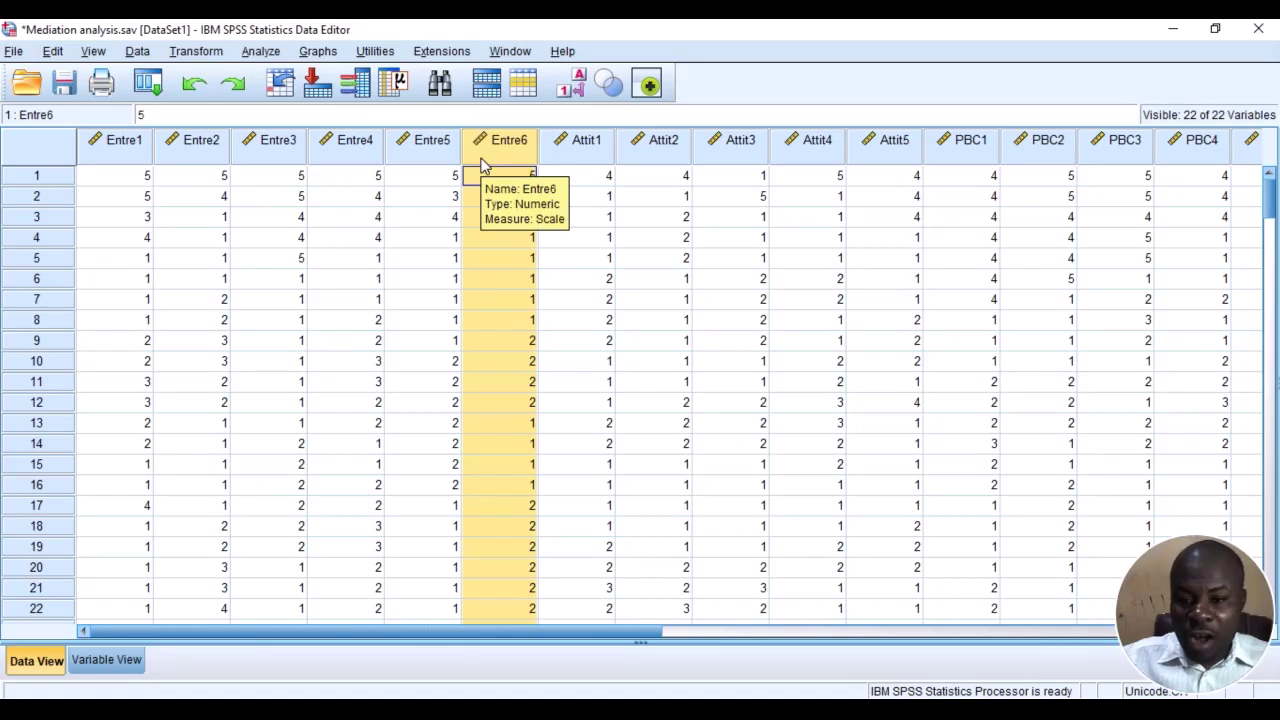
Start a Compute Variable transformation with EntrePEdu as the target variable.
{"action": "left_click", "coordinate": [195, 53]}
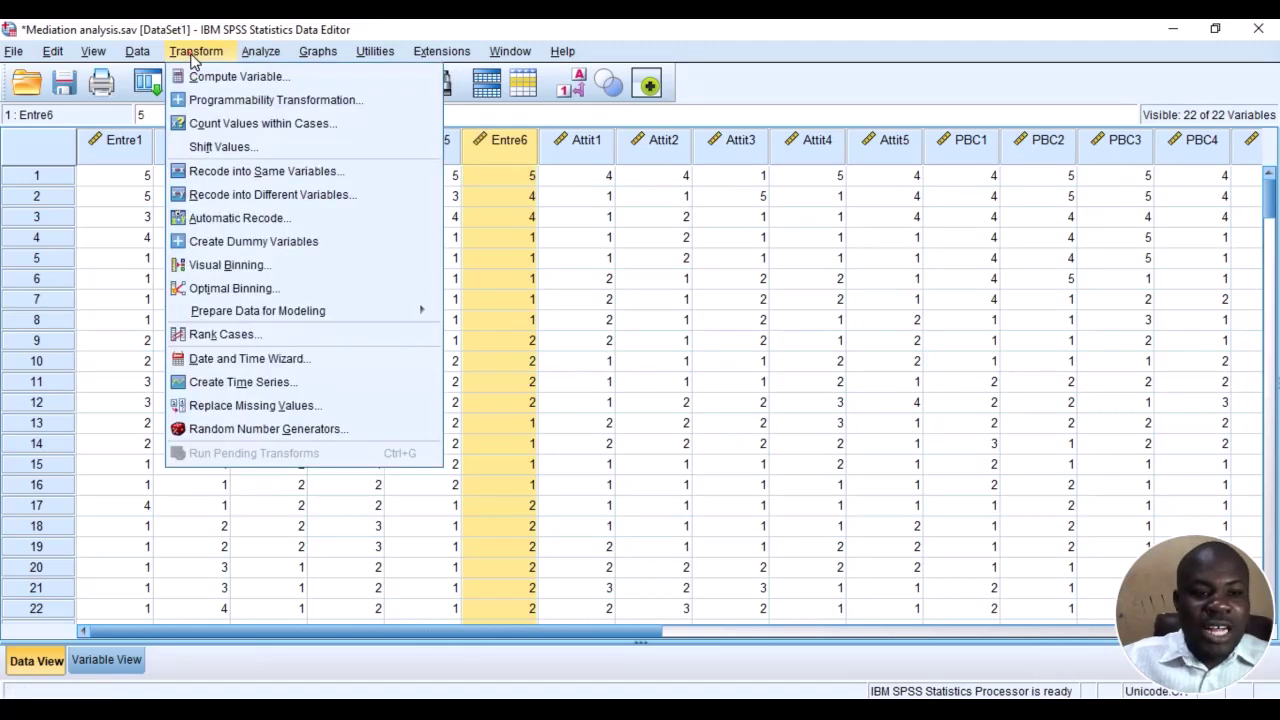
{"action": "left_click", "coordinate": [238, 78]}
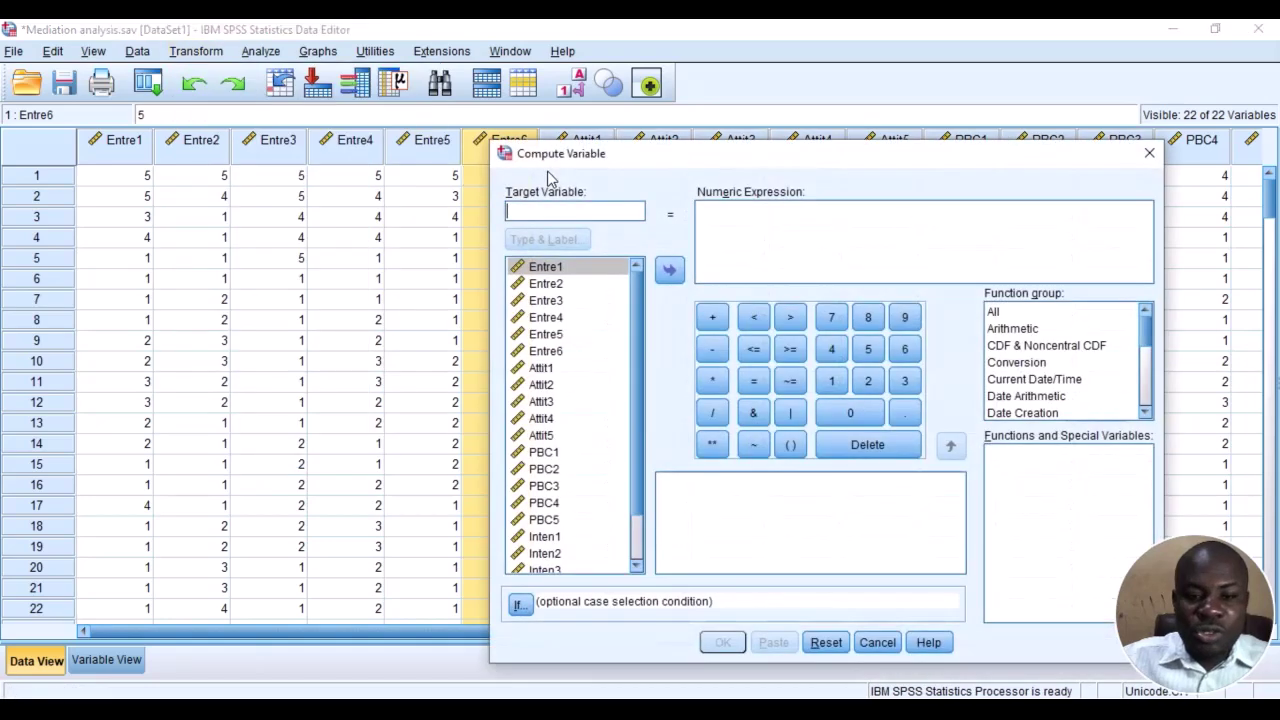
{"action": "left_click_drag", "start_coordinate": [641, 160], "coordinate": [387, 197]}
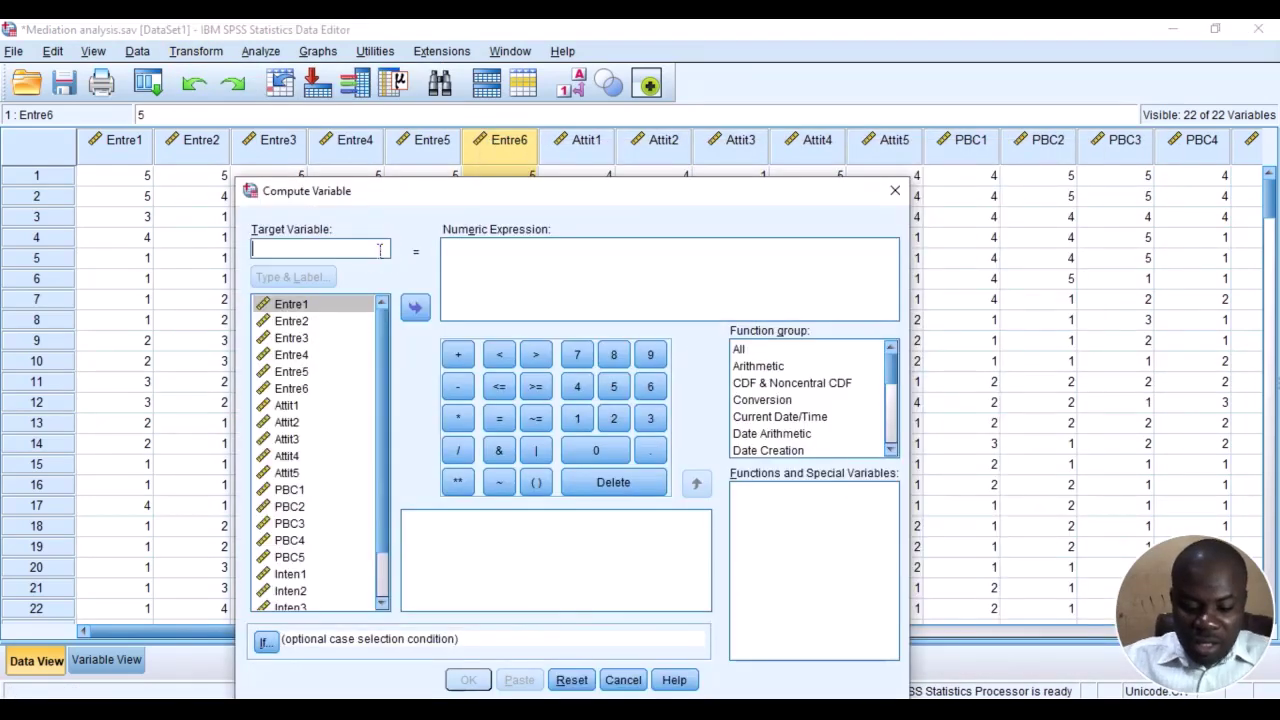
{"action": "type", "text": "EntrePEdu"}
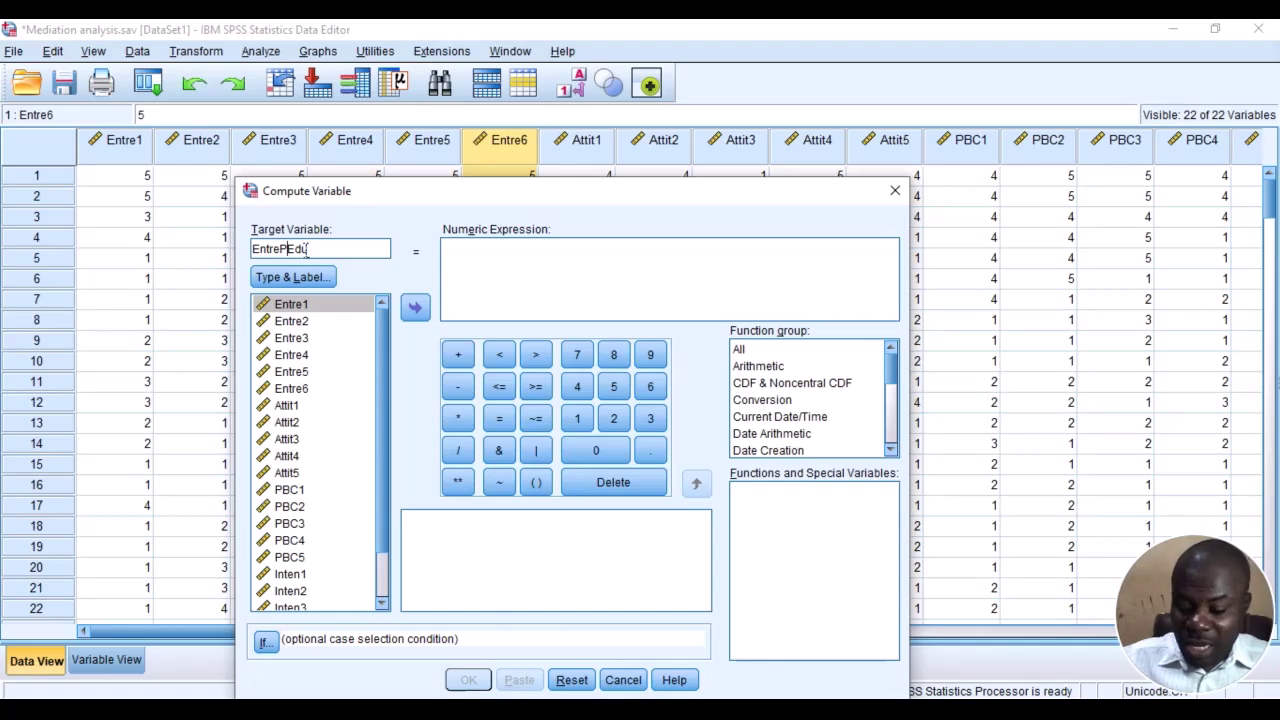
{"action": "type", "text": "_"}
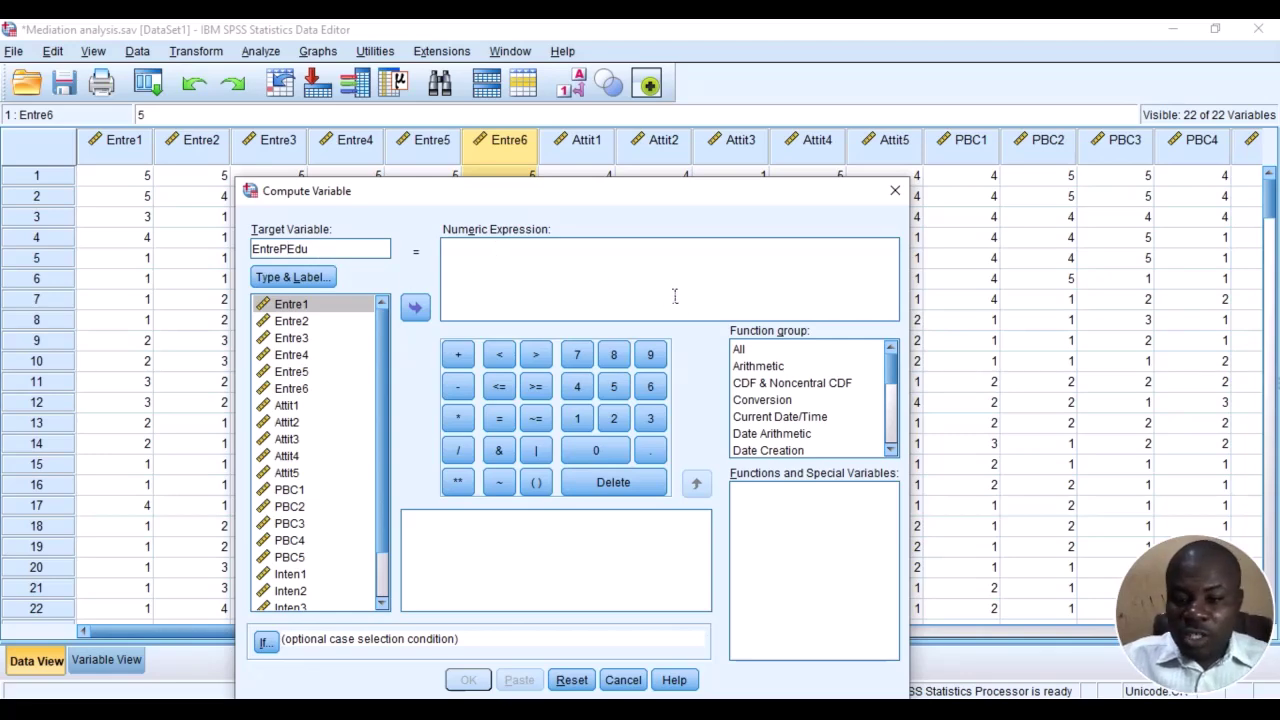
Insert the Mean function from the Statistical function group into the numeric expression for EntrePEdu.
{"action": "left_click", "coordinate": [742, 350]}
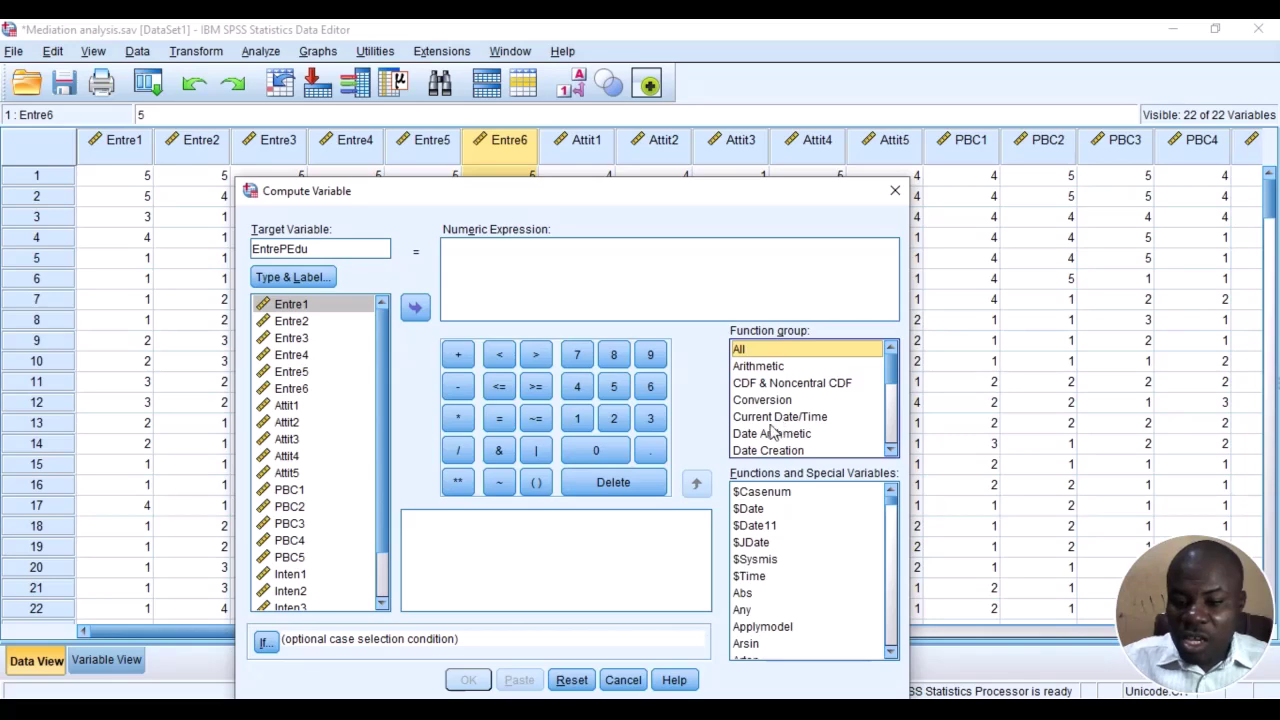
{"action": "scroll", "coordinate": [798, 393], "scroll_direction": "down", "scroll_amount": 5}
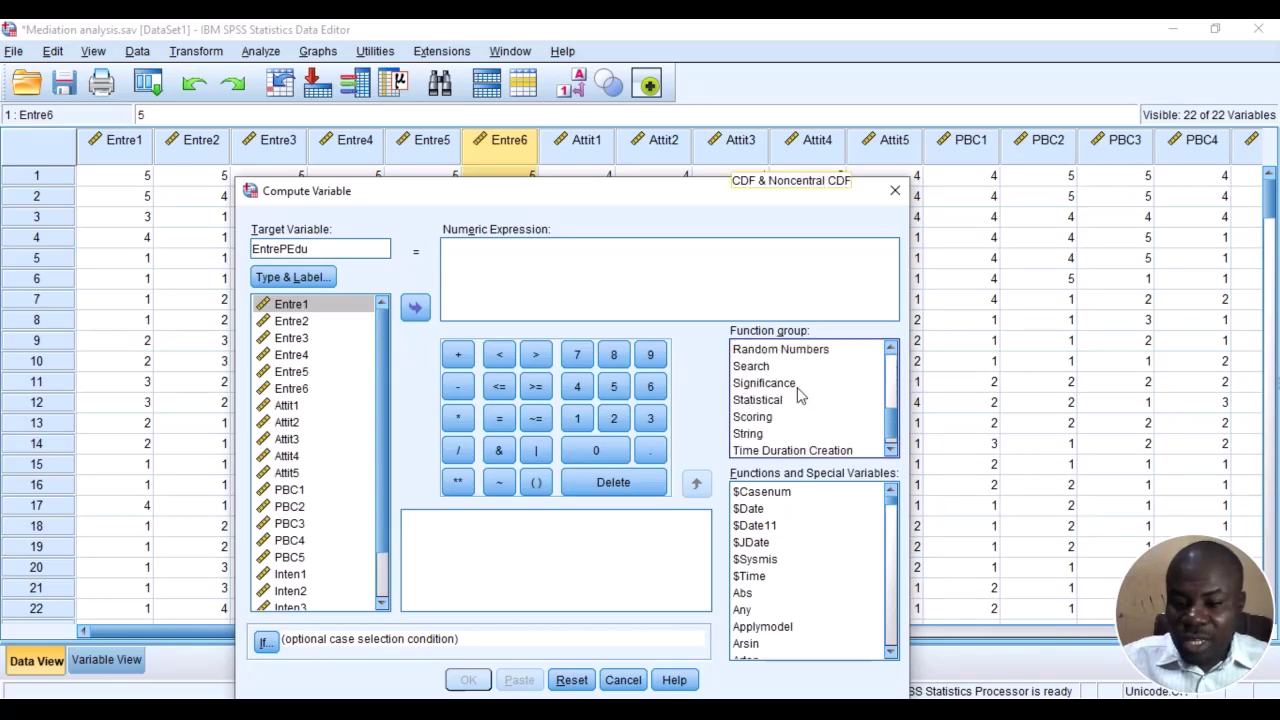
{"action": "left_click", "coordinate": [760, 381]}
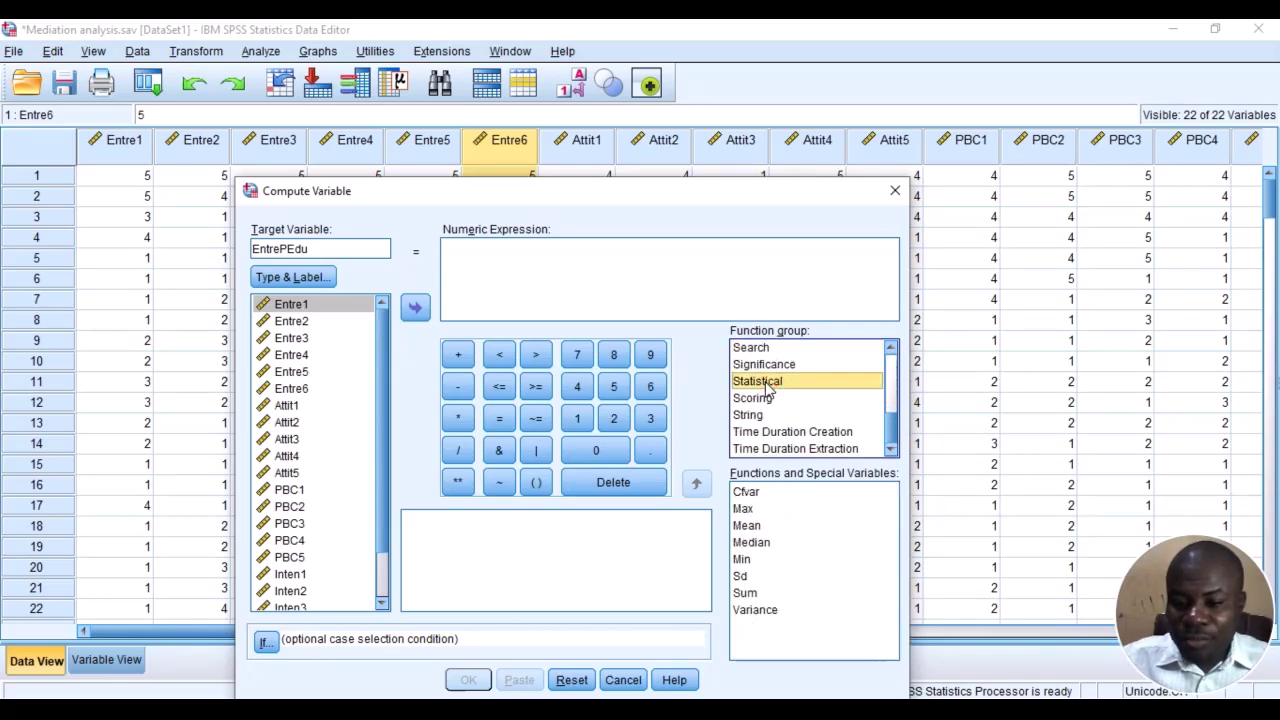
{"action": "left_click", "coordinate": [750, 526]}
{"action": "left_click", "coordinate": [696, 483]}
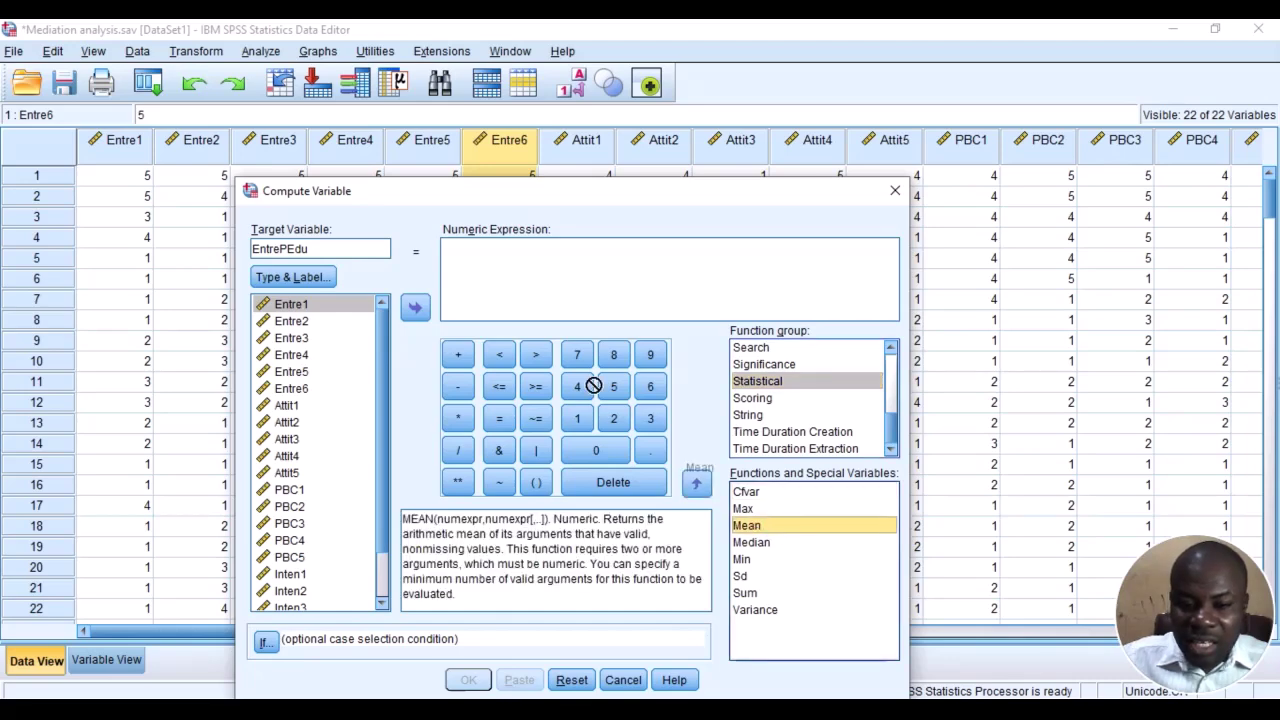
{"action": "left_click", "coordinate": [512, 262]}
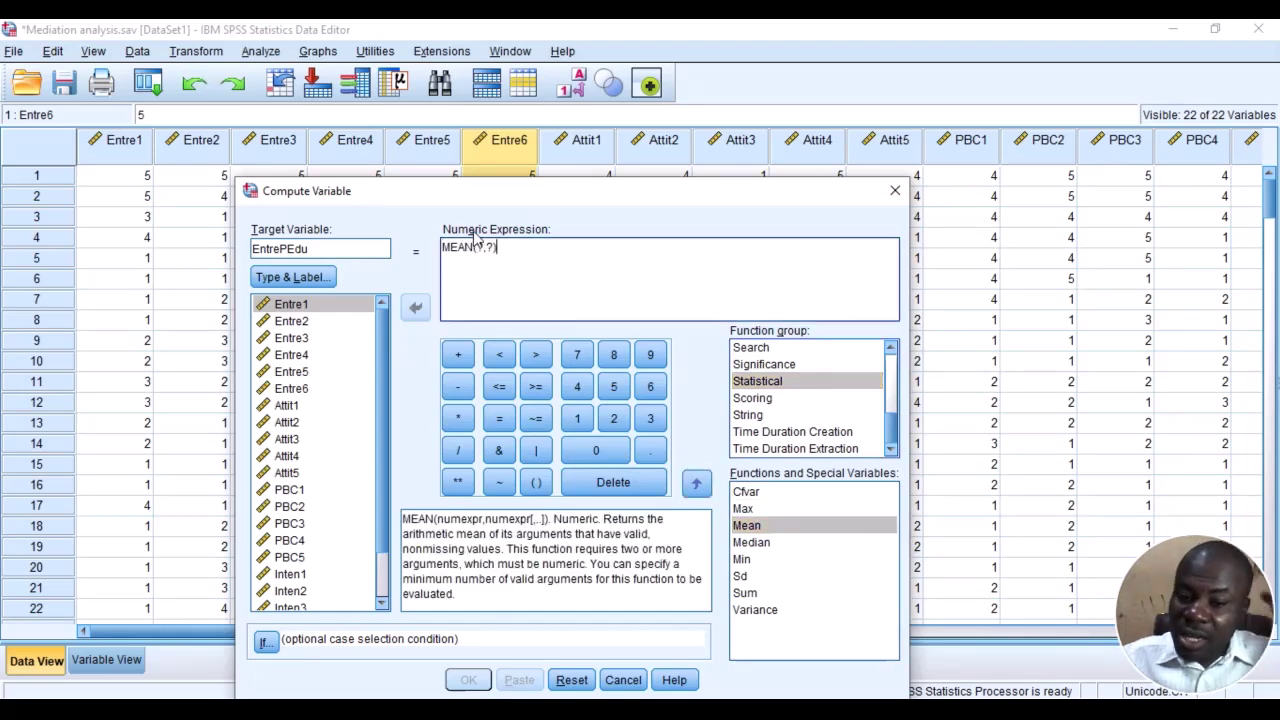
Replace the placeholder arguments of the MEAN function with the Entre1 variable.
{"action": "left_click", "coordinate": [490, 247]}
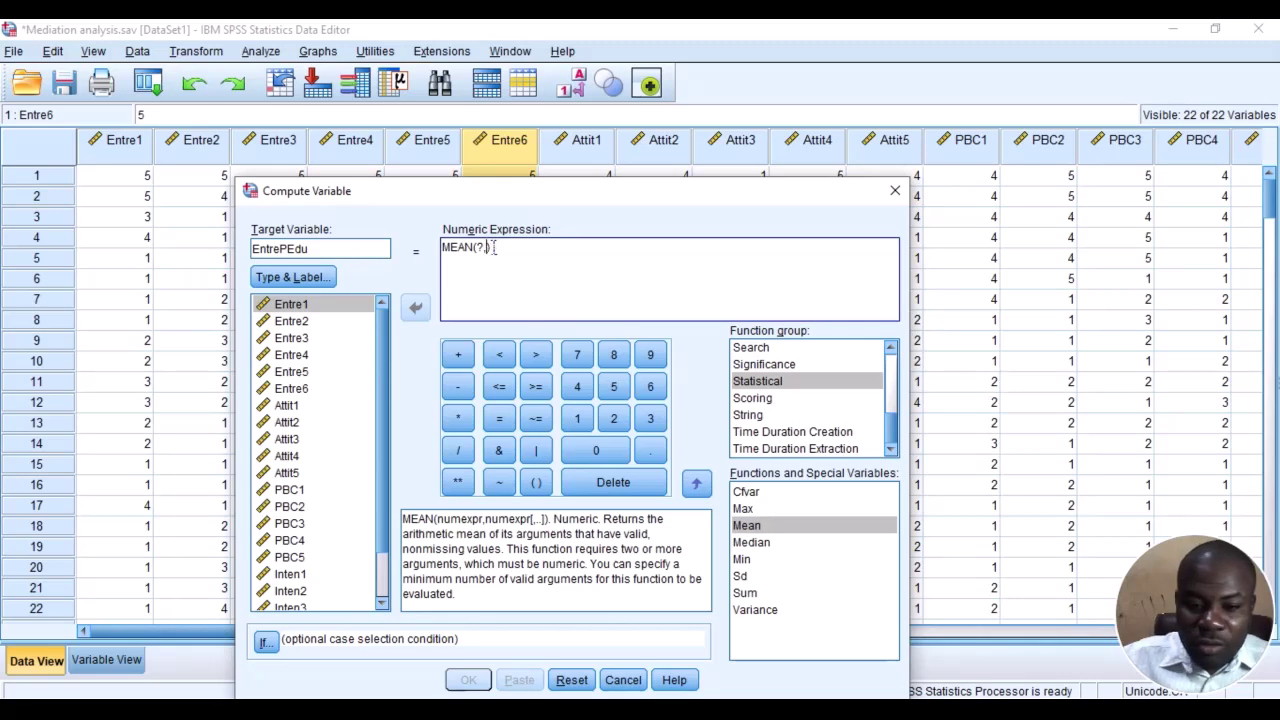
{"action": "key", "text": "BackSpace"}
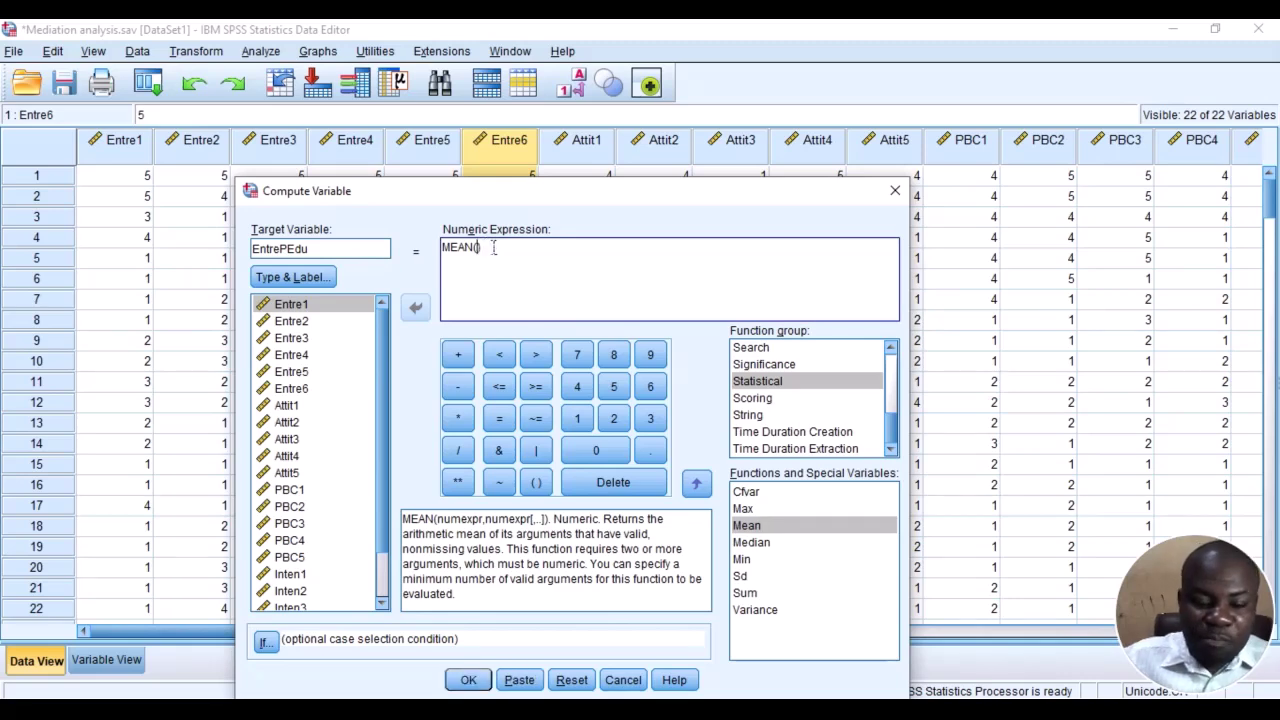
{"action": "left_click", "coordinate": [320, 306]}
{"action": "left_click", "coordinate": [417, 310]}
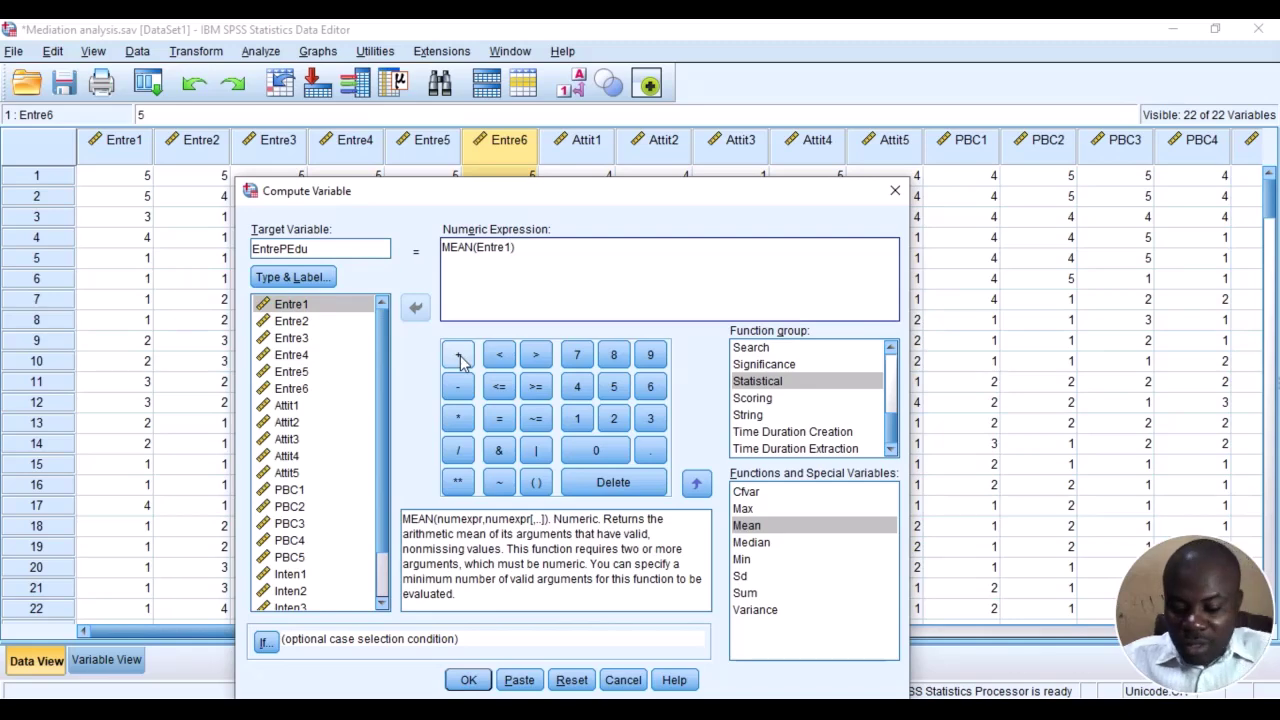
Add Entre2, Entre3 and Entre4 as comma-separated arguments after Entre1 in the MEAN function.
{"action": "left_click", "coordinate": [292, 322]}
{"action": "left_click", "coordinate": [415, 308]}
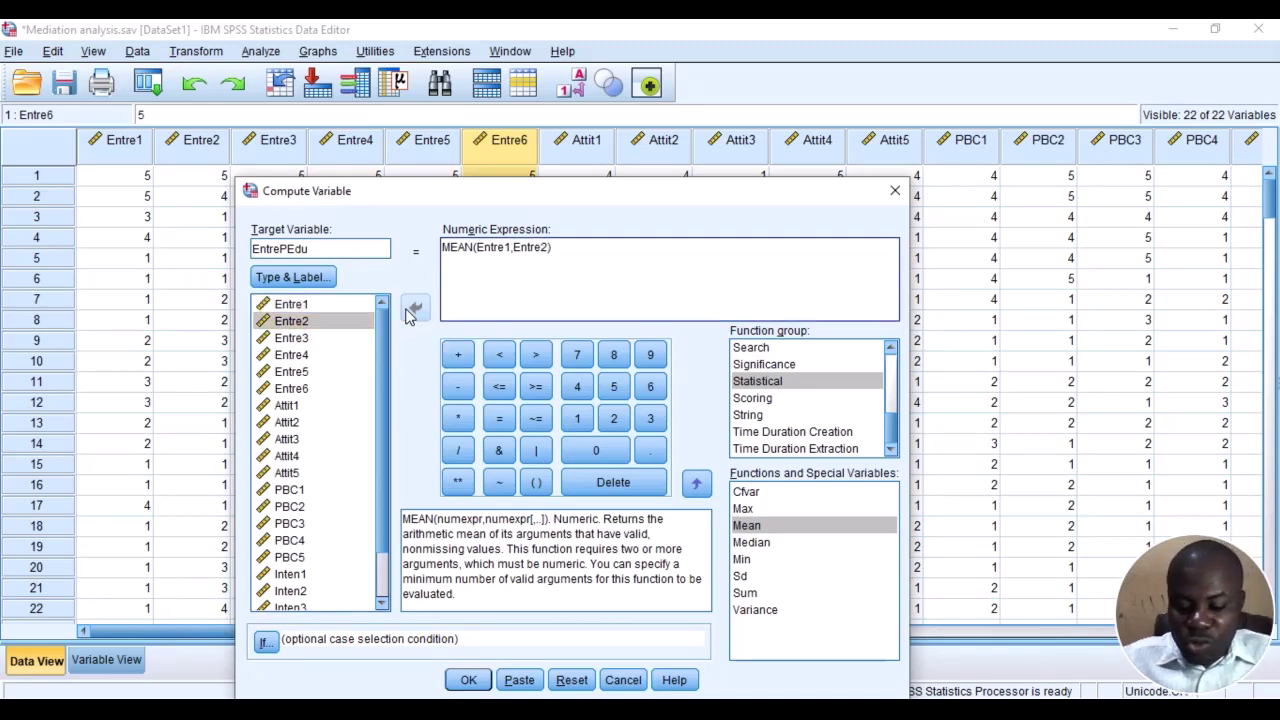
{"action": "left_click", "coordinate": [318, 339]}
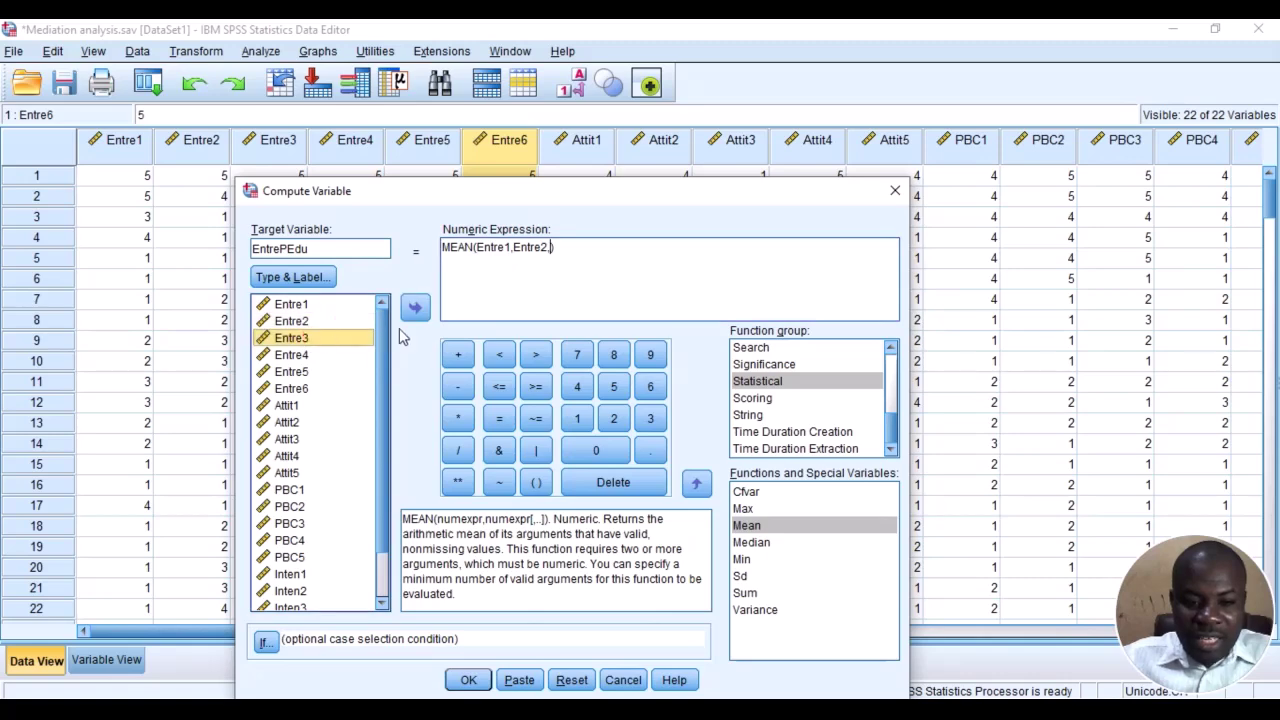
{"action": "left_click", "coordinate": [418, 316]}
{"action": "type", "text": ","}
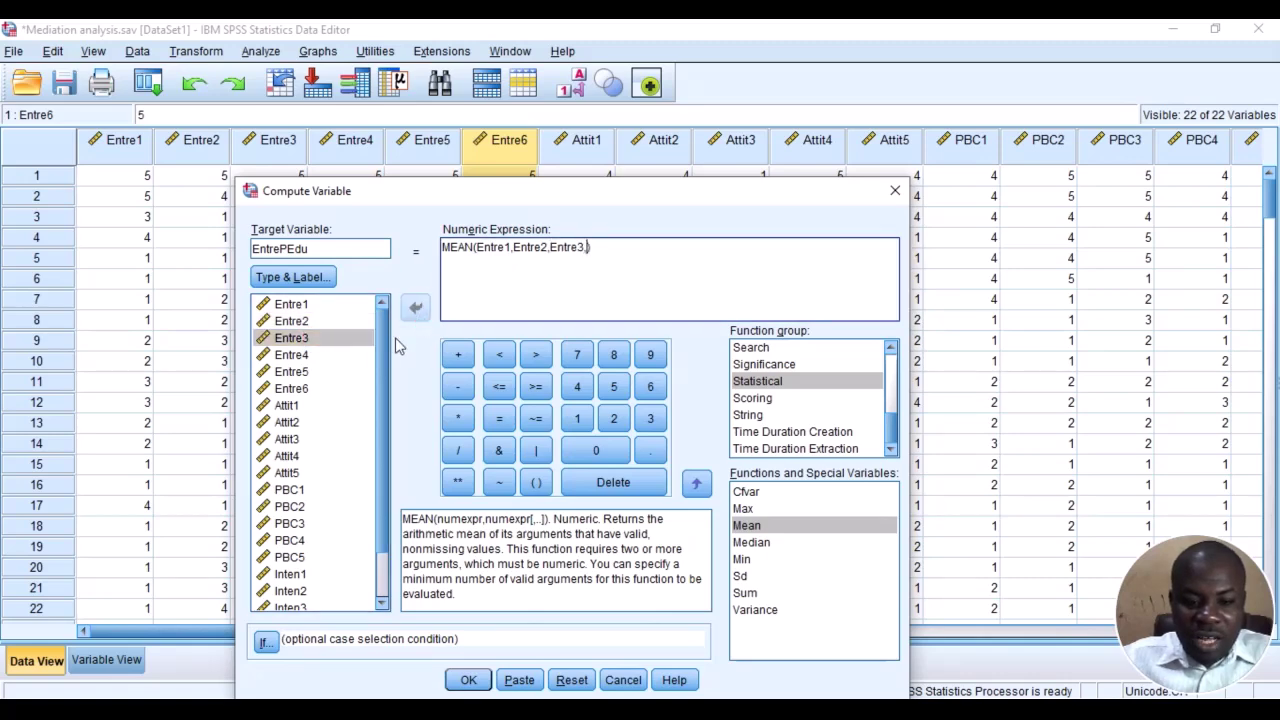
{"action": "left_click", "coordinate": [318, 347]}
{"action": "left_click", "coordinate": [415, 308]}
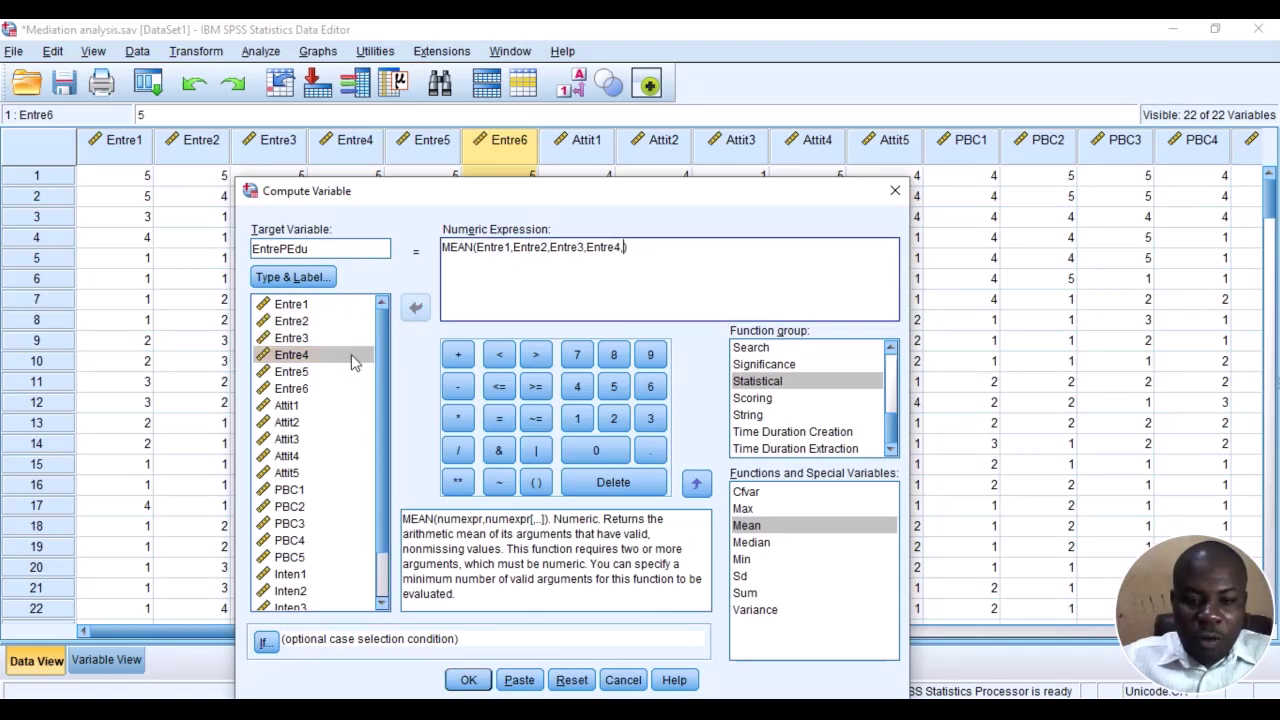
{"action": "type", "text": ","}
Add Entre5 and Entre6 to the MEAN arguments and run the EntrePEdu computation.
{"action": "left_click", "coordinate": [291, 371]}
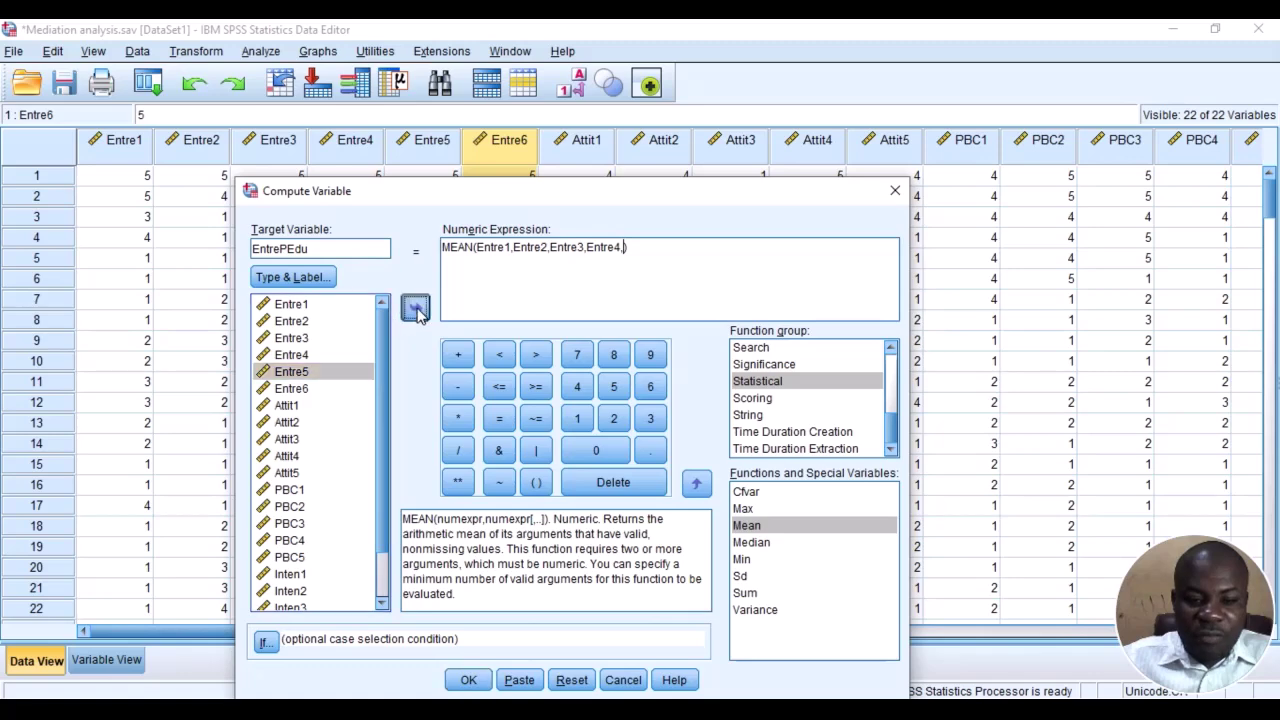
{"action": "left_click", "coordinate": [415, 308]}
{"action": "type", "text": ","}
{"action": "left_click", "coordinate": [291, 388]}
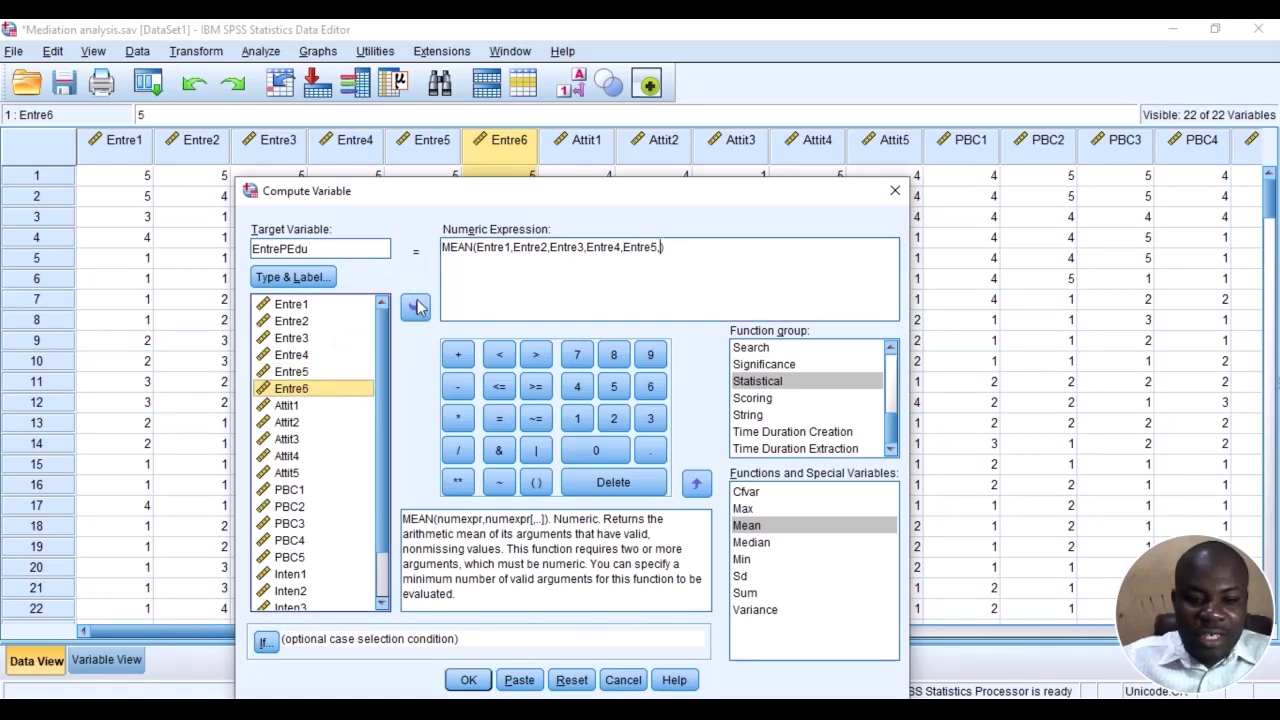
{"action": "left_click", "coordinate": [418, 308]}
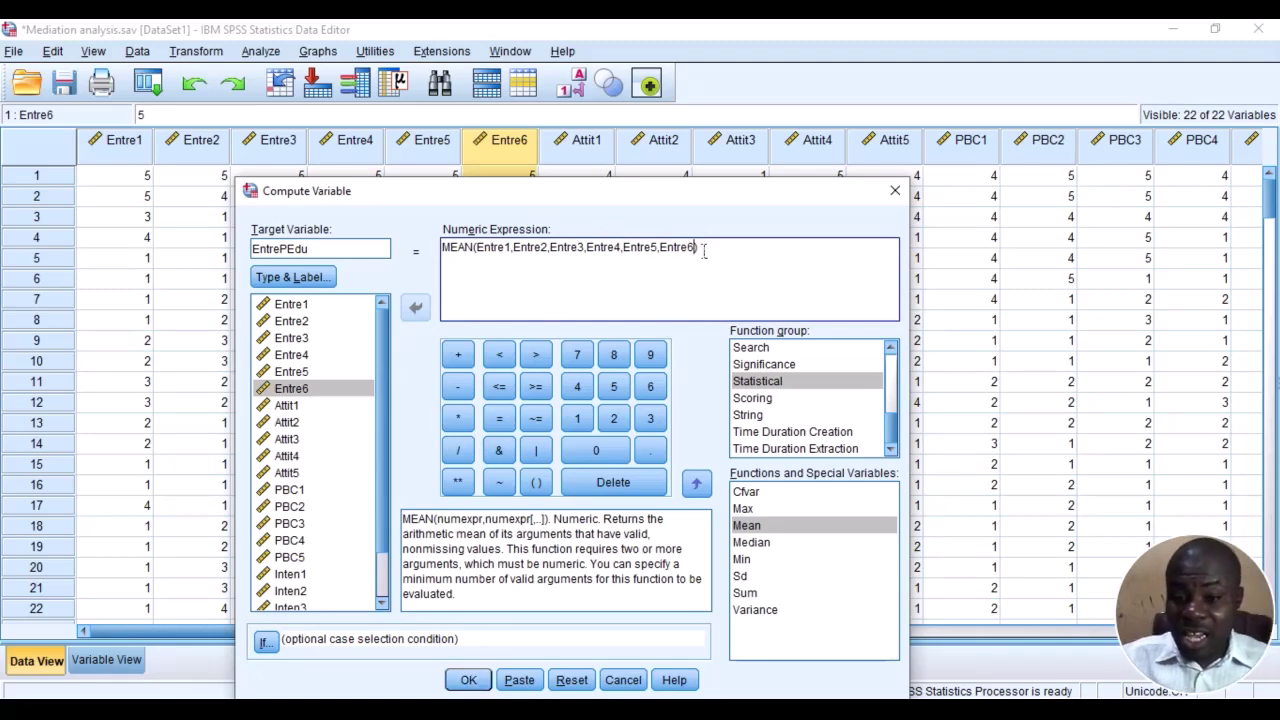
{"action": "left_click", "coordinate": [478, 686]}
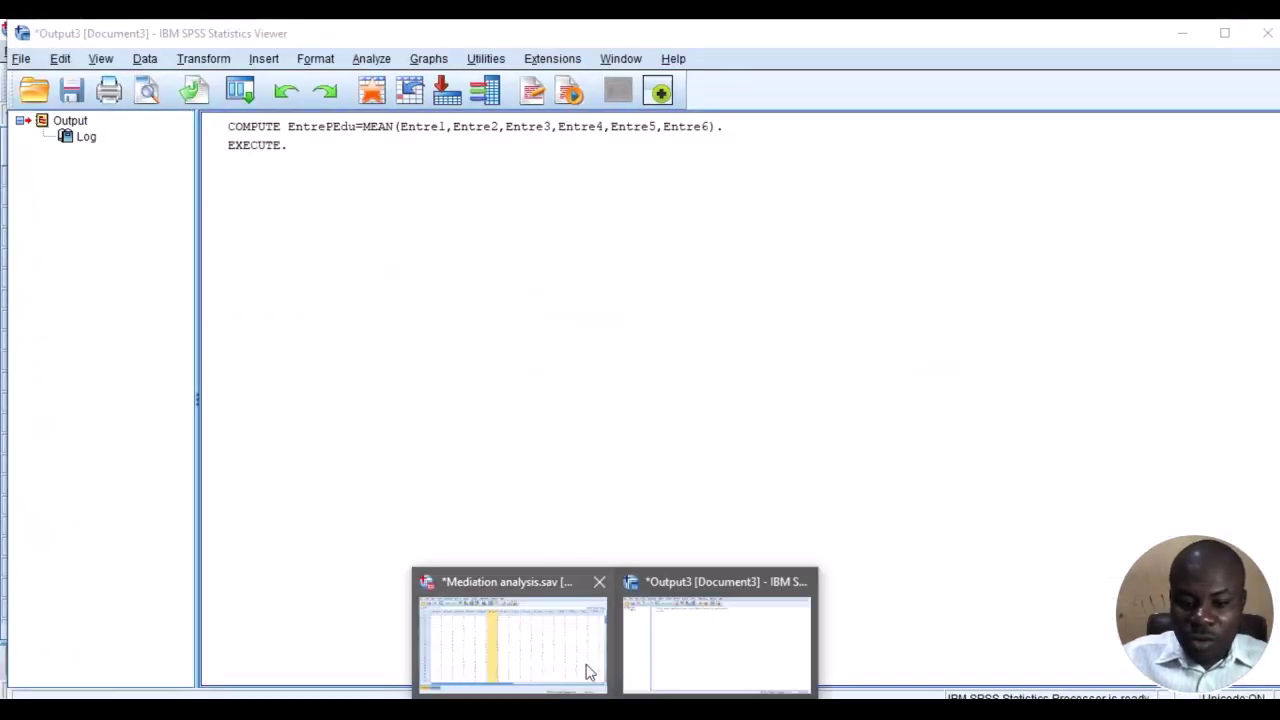
Return to the Mediation analysis.sav dataset and examine the new EntrePEdu column after the last original variable.
{"action": "left_click", "coordinate": [574, 668]}
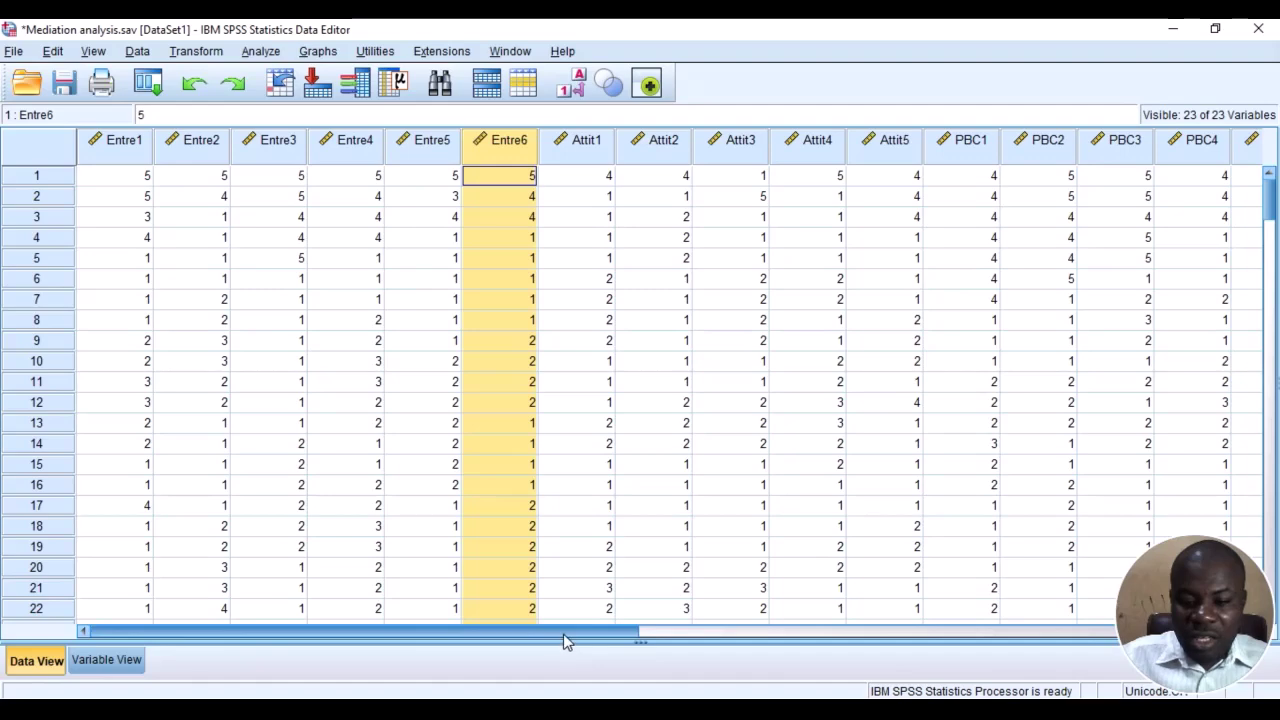
{"action": "left_click_drag", "start_coordinate": [566, 633], "coordinate": [1016, 643]}
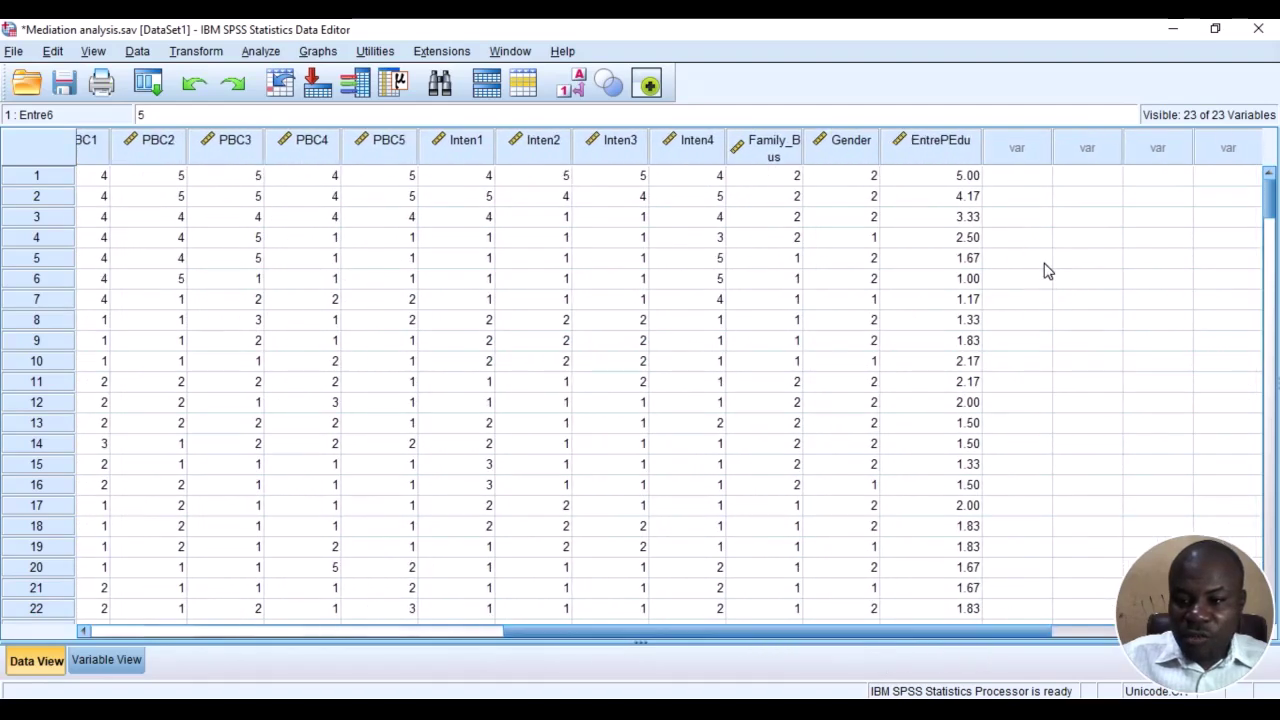
{"action": "left_click", "coordinate": [940, 141]}
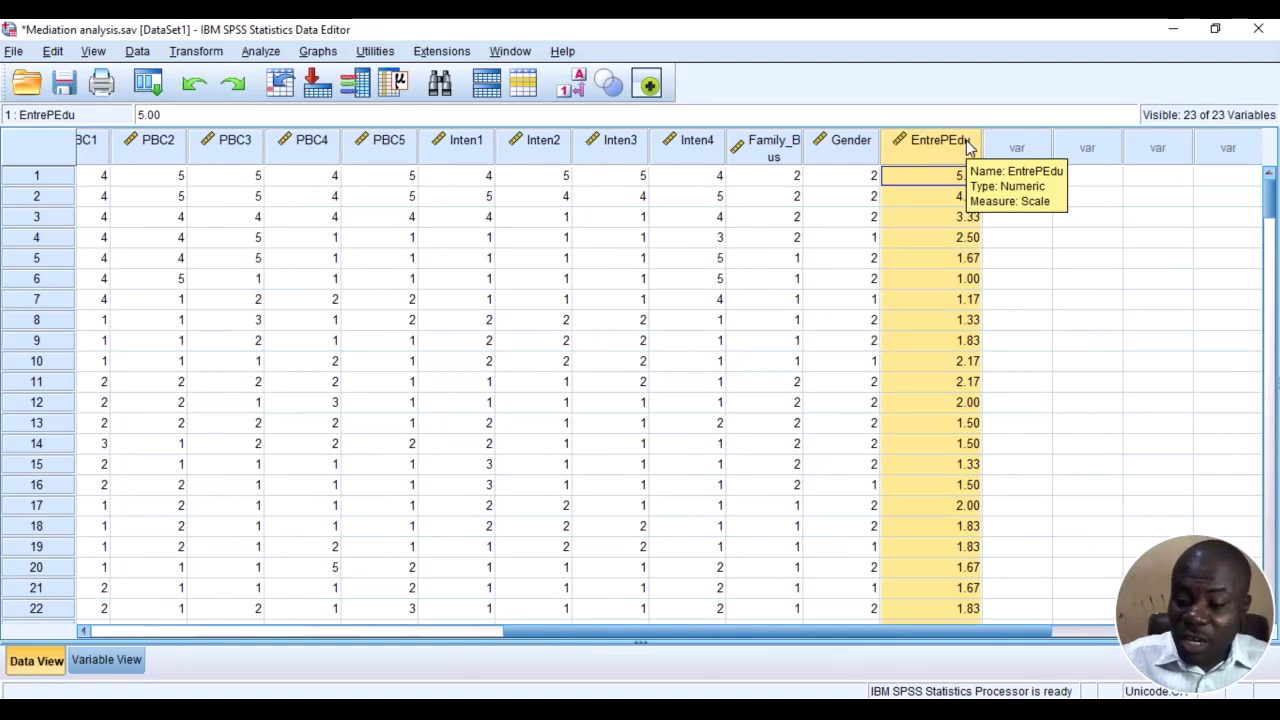
Start another Compute Variable transformation with Behaviour as the target variable.
{"action": "left_click", "coordinate": [160, 88]}
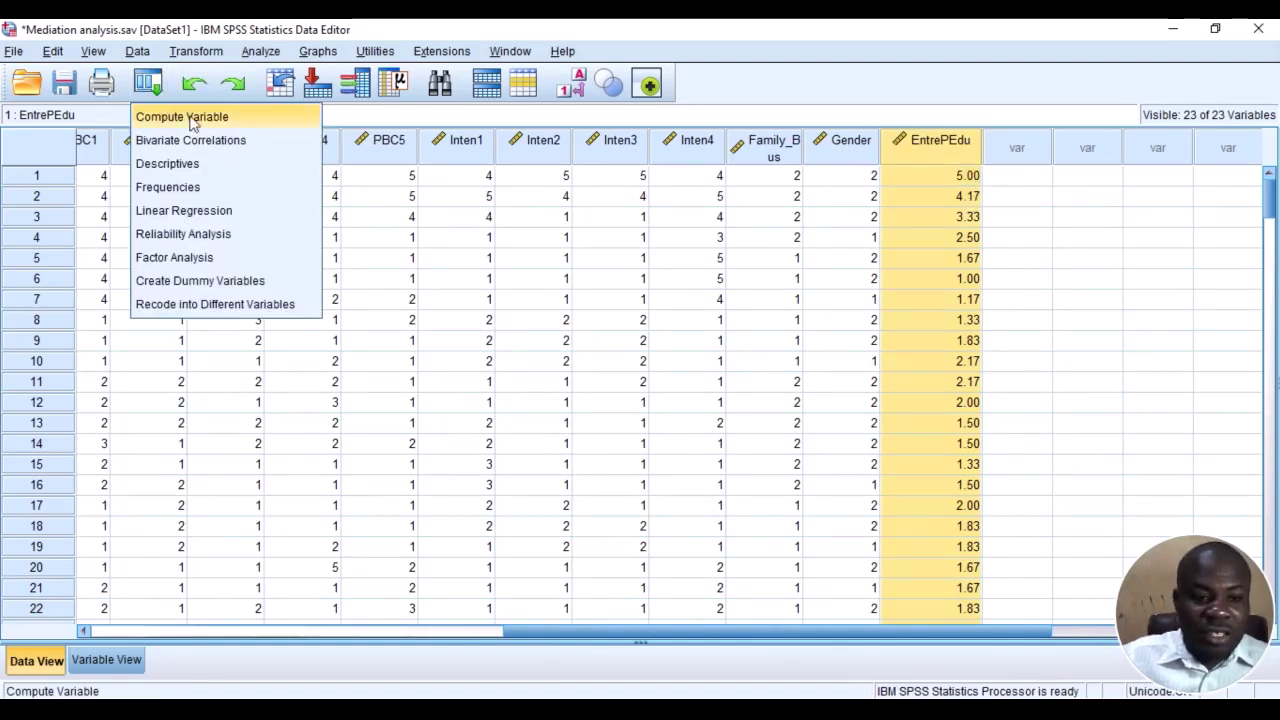
{"action": "left_click", "coordinate": [182, 117]}
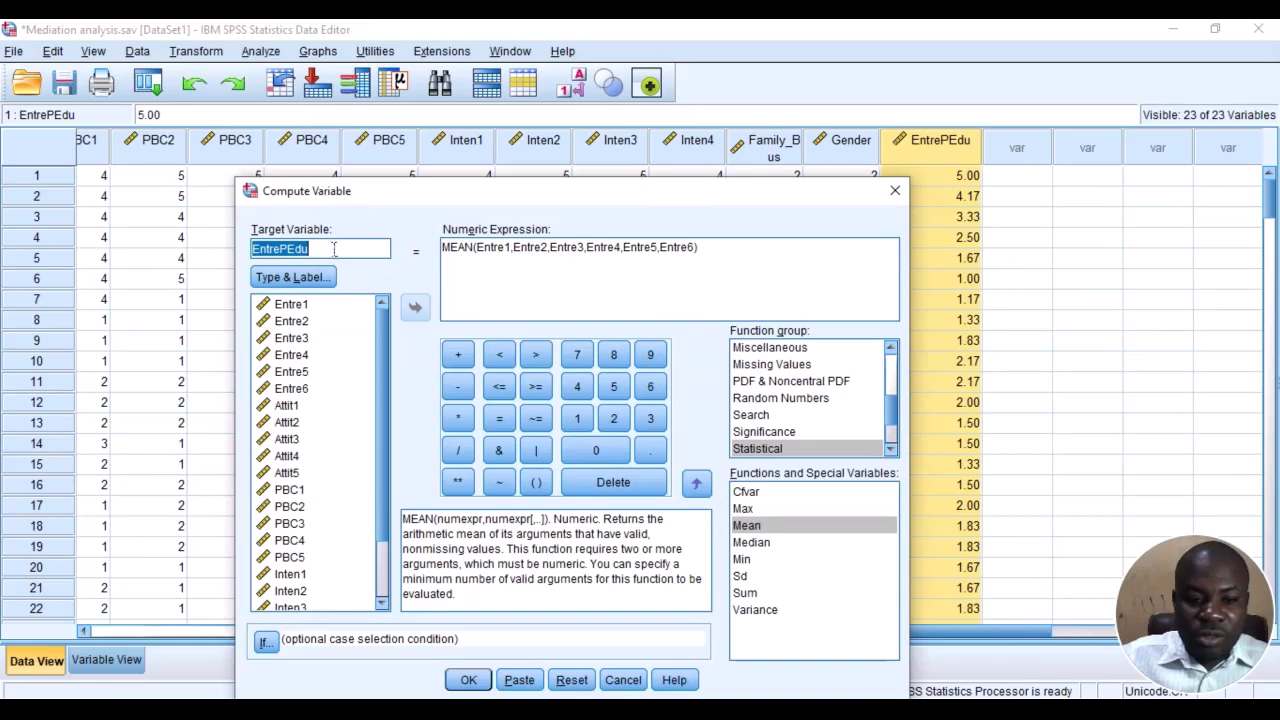
{"action": "left_click", "coordinate": [333, 249]}
{"action": "key", "text": "BackSpace"}
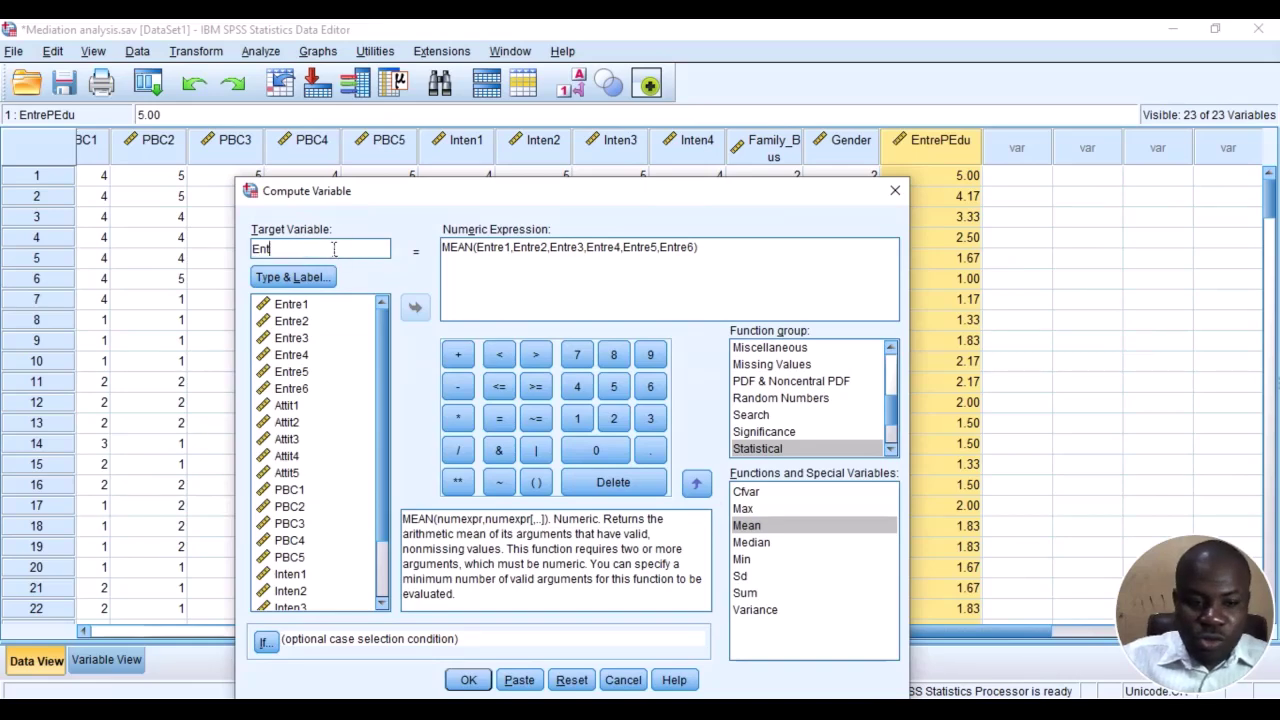
{"action": "key", "text": "BackSpace"}
{"action": "key", "text": "BackSpace"}
{"action": "key", "text": "BackSpace"}
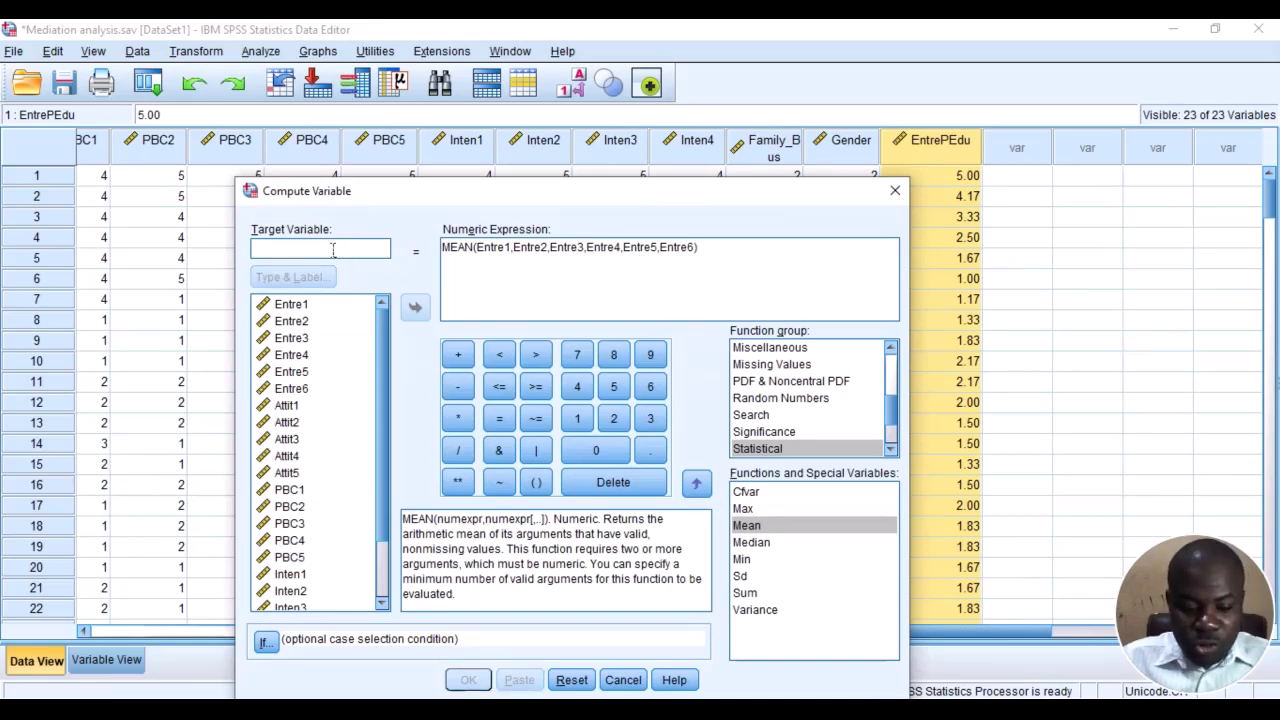
{"action": "type", "text": "Behaviour"}
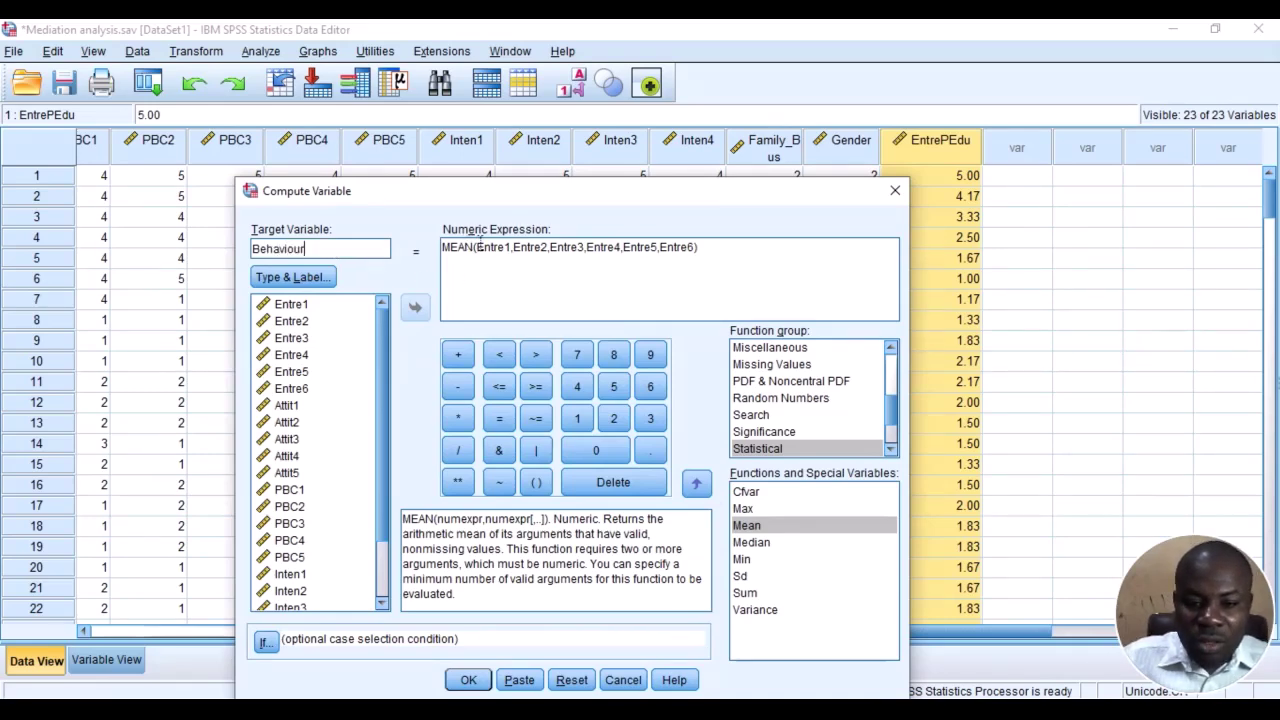
Replace the Entre items inside the MEAN function with Attit1 and Attit2, separated by commas.
{"action": "left_click_drag", "start_coordinate": [477, 246], "coordinate": [672, 260]}
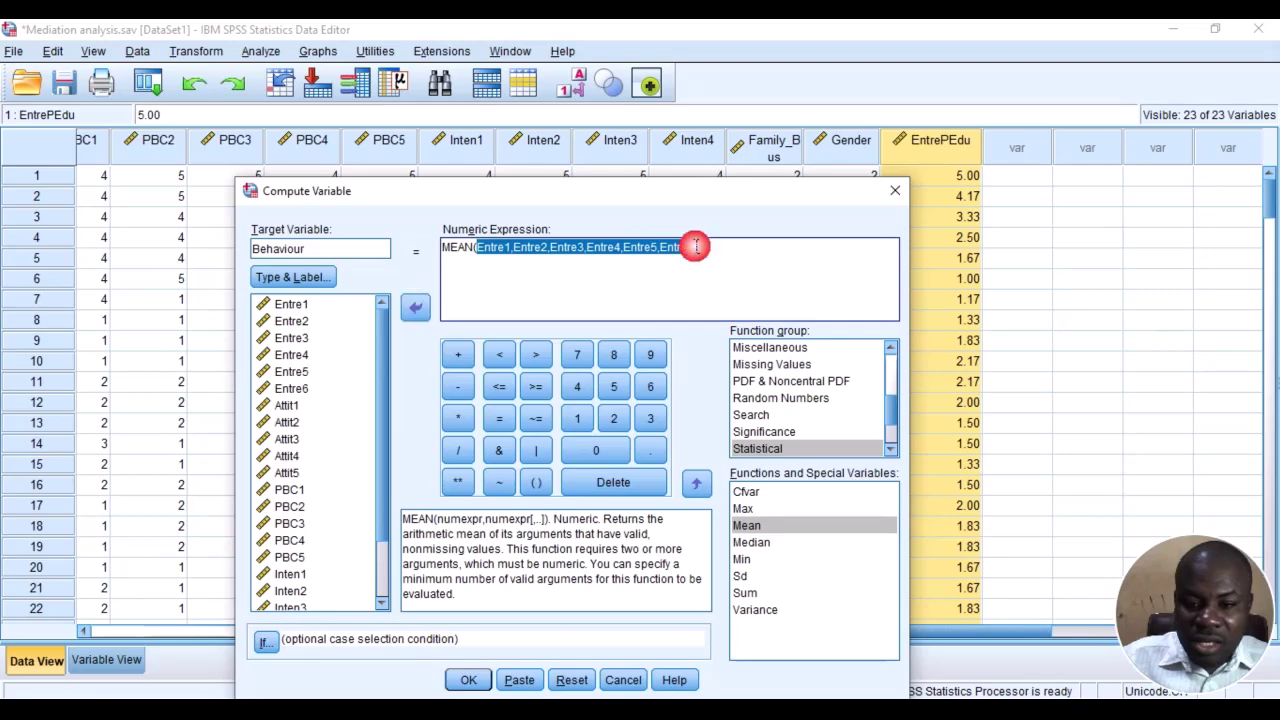
{"action": "key", "text": "Delete"}
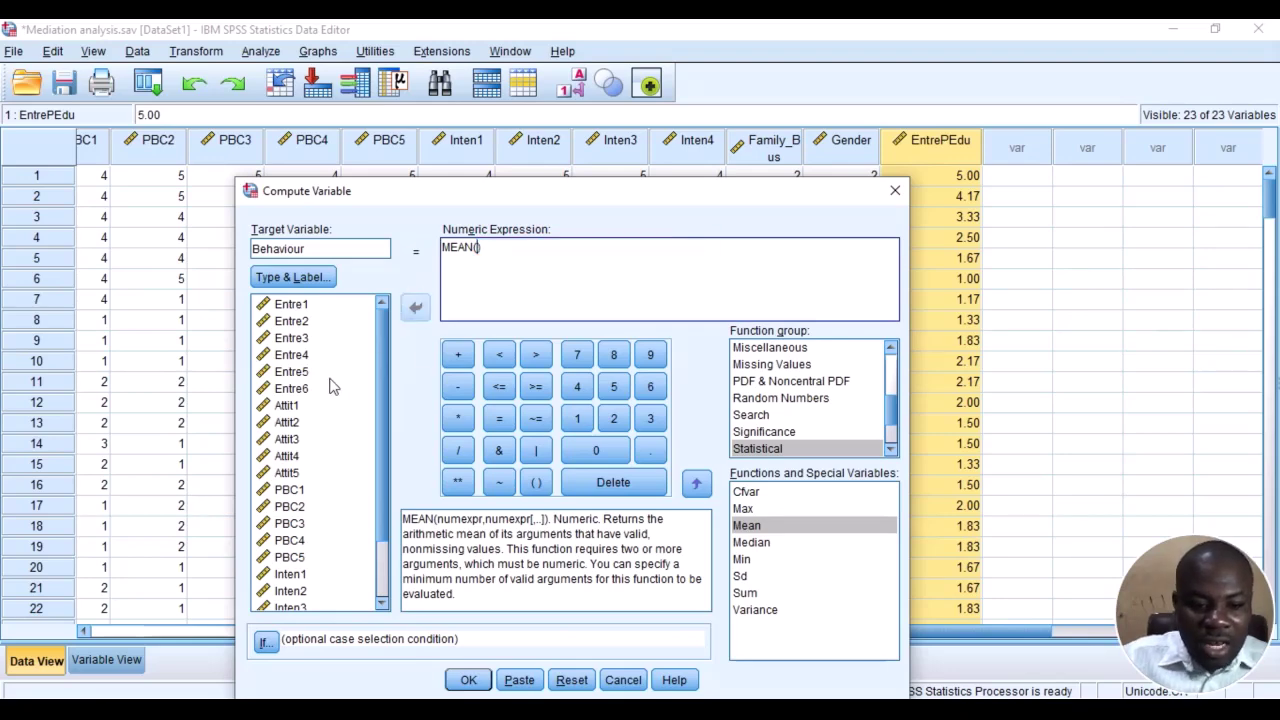
{"action": "left_click", "coordinate": [295, 408]}
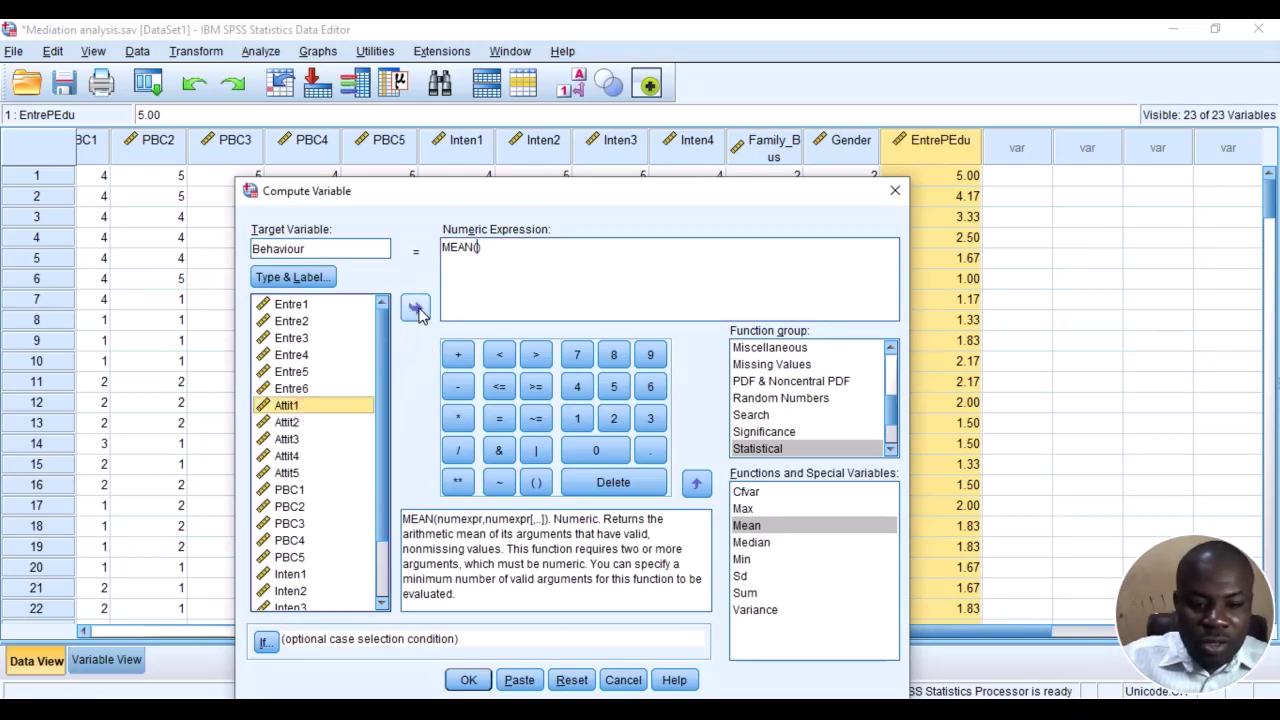
{"action": "left_click", "coordinate": [416, 309]}
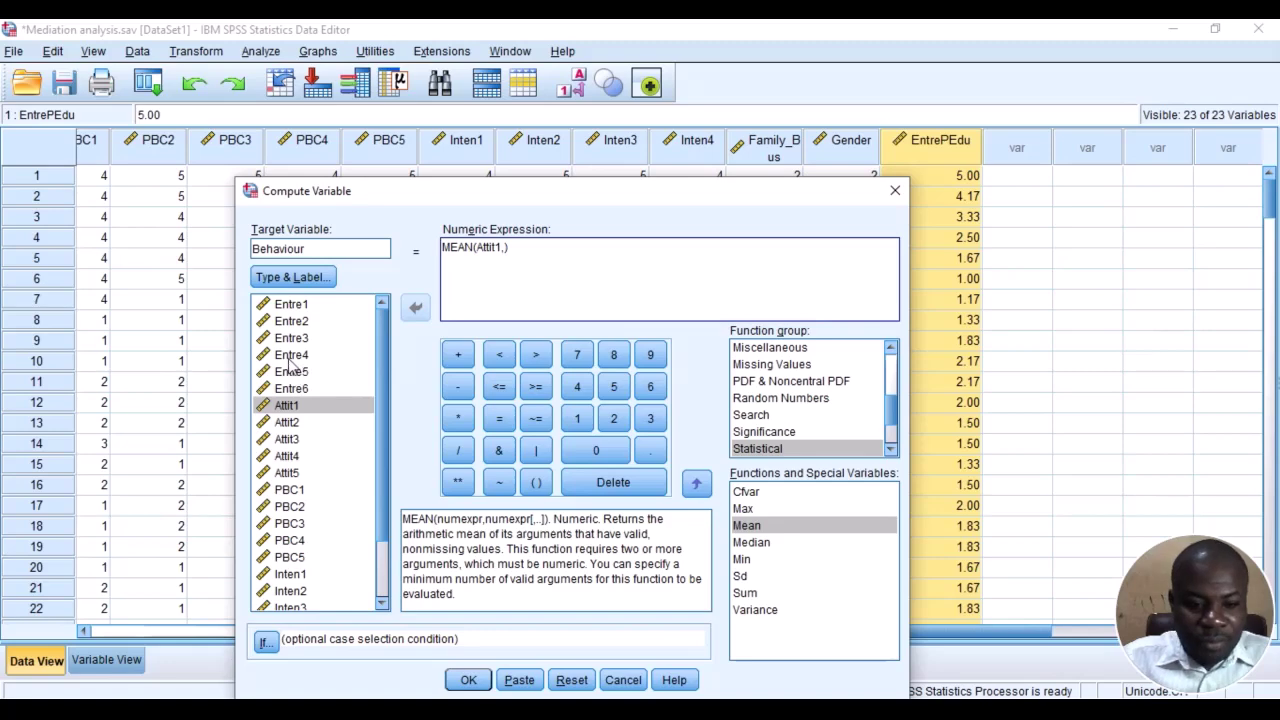
{"action": "left_click", "coordinate": [298, 424]}
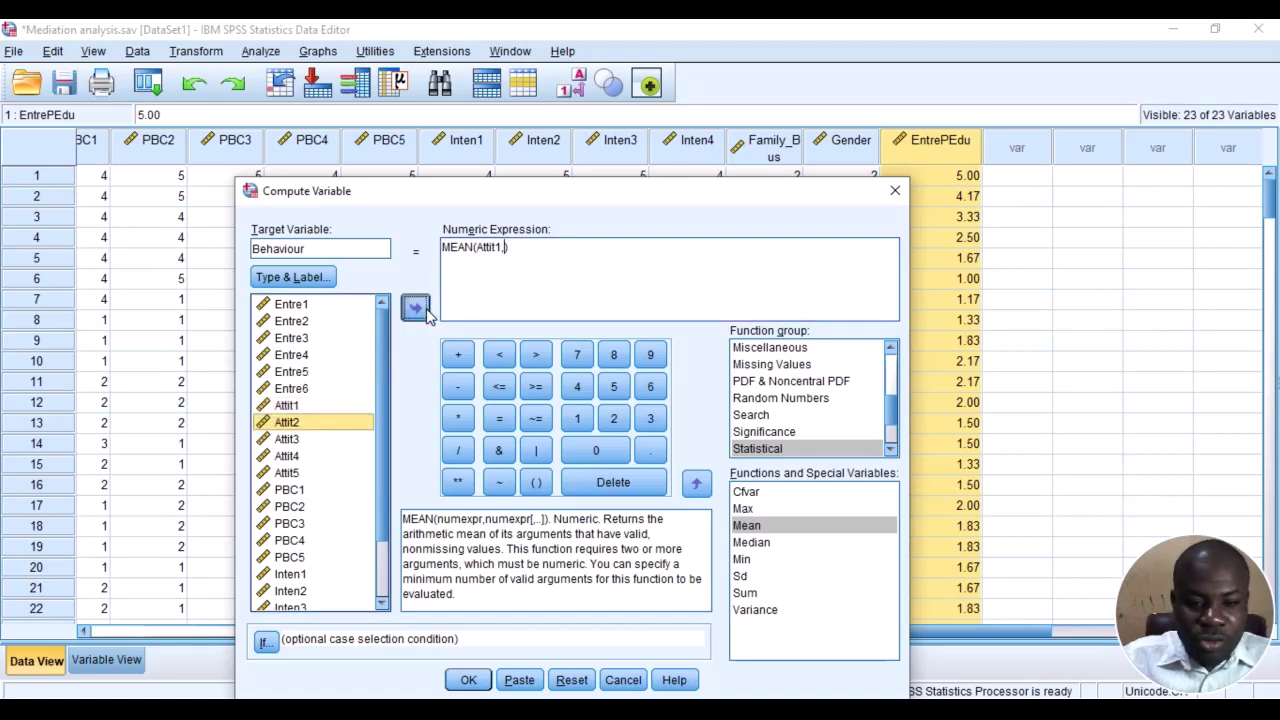
{"action": "left_click", "coordinate": [416, 309]}
{"action": "type", "text": ","}
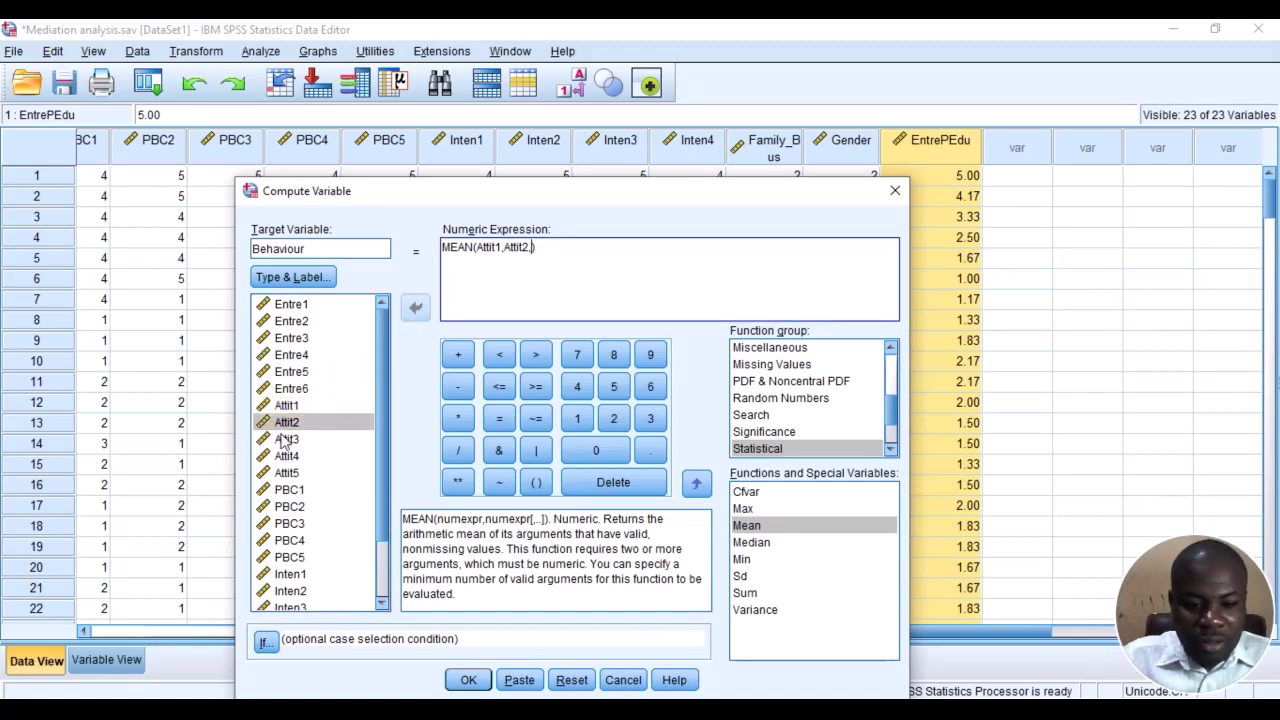
Add Attit3, Attit4 and Attit5 to the MEAN arguments and run the Behaviour computation.
{"action": "left_click", "coordinate": [285, 441]}
{"action": "left_click", "coordinate": [416, 308]}
{"action": "type", "text": ","}
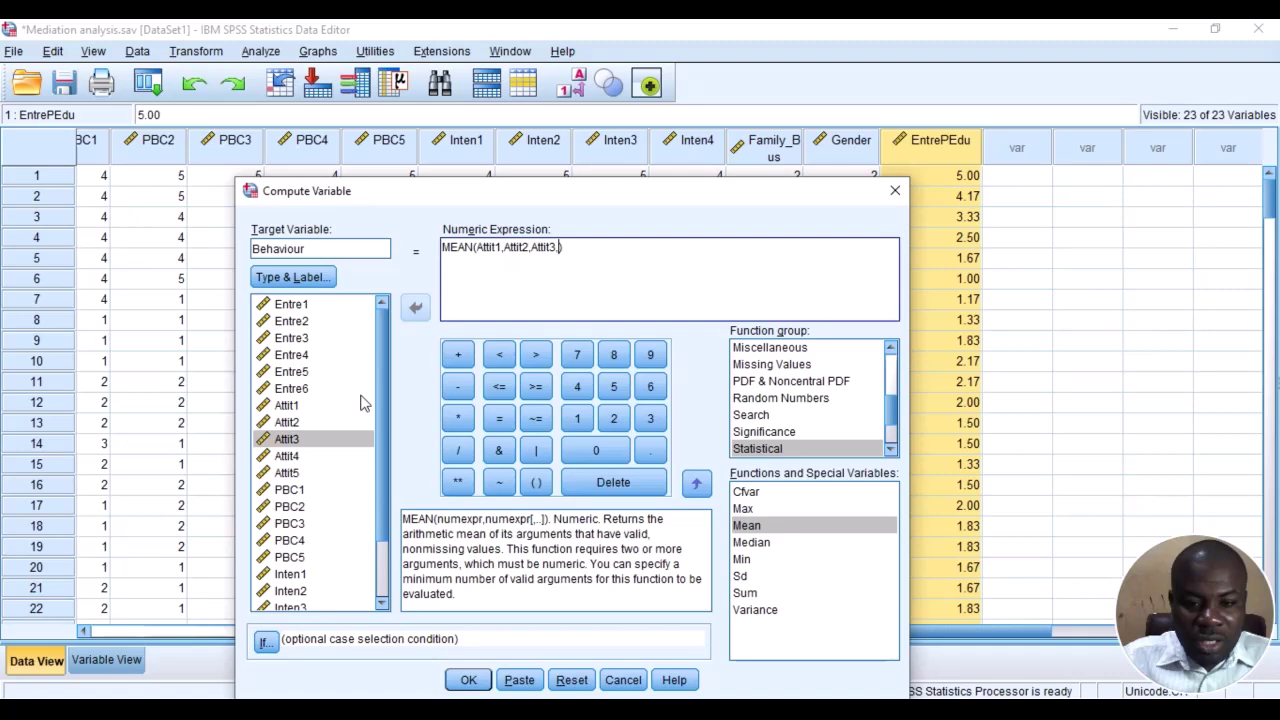
{"action": "left_click", "coordinate": [288, 457]}
{"action": "left_click", "coordinate": [416, 308]}
{"action": "type", "text": ","}
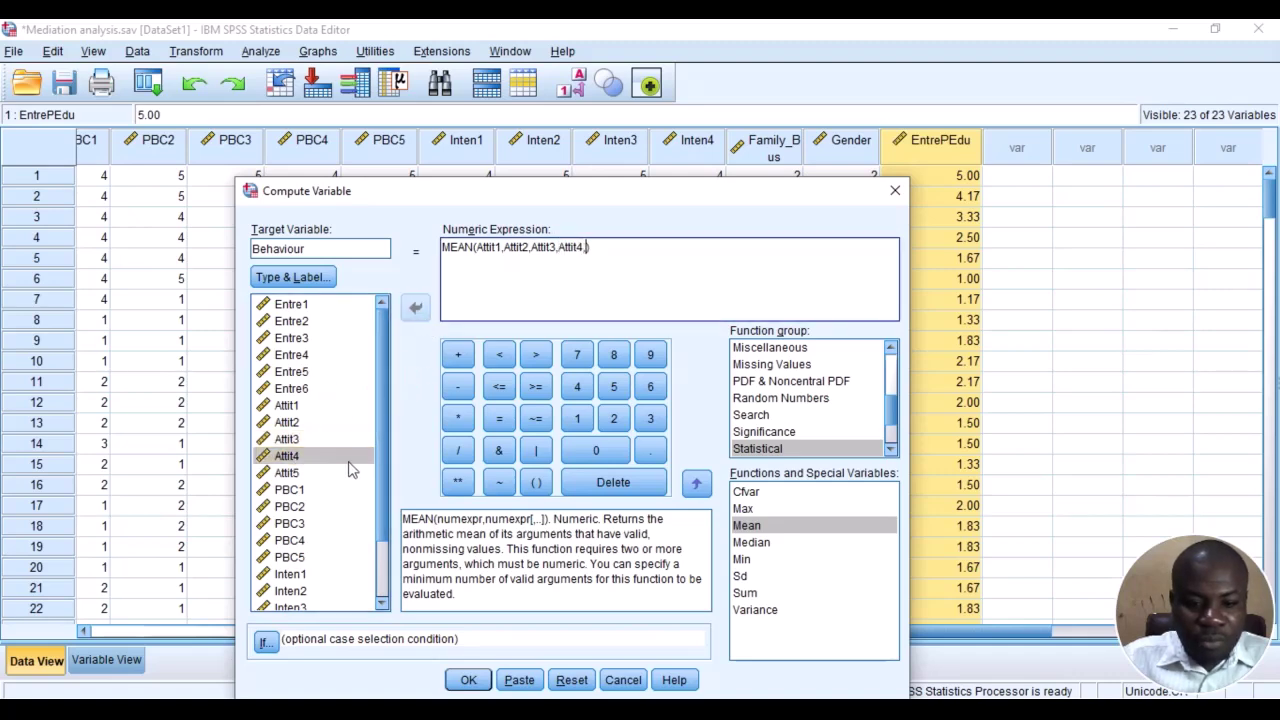
{"action": "left_click", "coordinate": [287, 472]}
{"action": "left_click", "coordinate": [416, 309]}
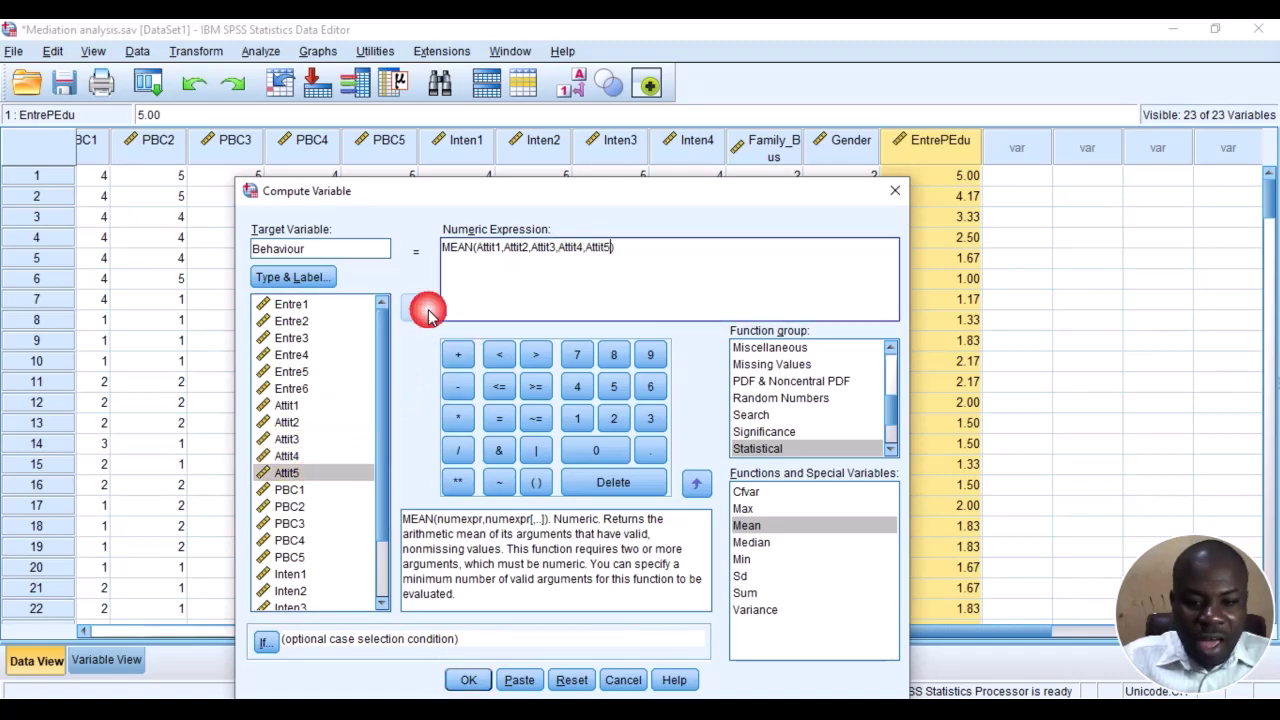
{"action": "left_click", "coordinate": [467, 680]}
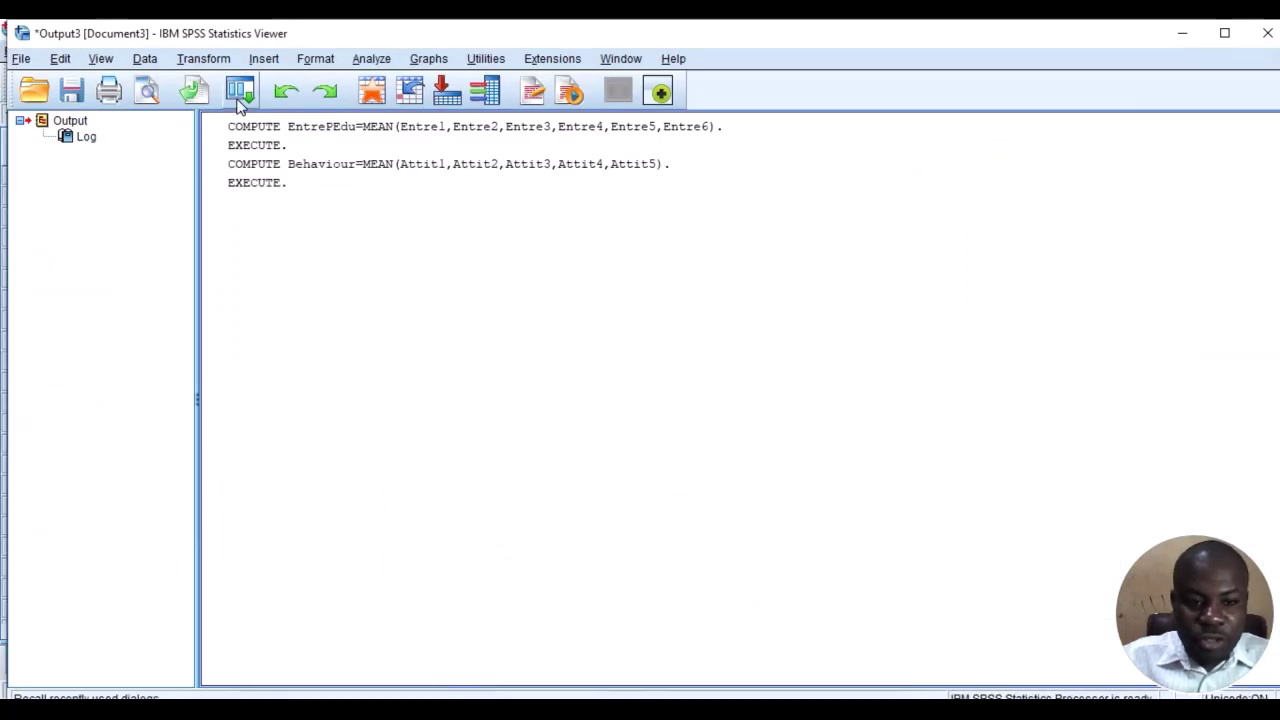
Recall the Compute Variable dialog from the output window and set the target variable to Control.
{"action": "left_click", "coordinate": [240, 98]}
{"action": "left_click", "coordinate": [268, 124]}
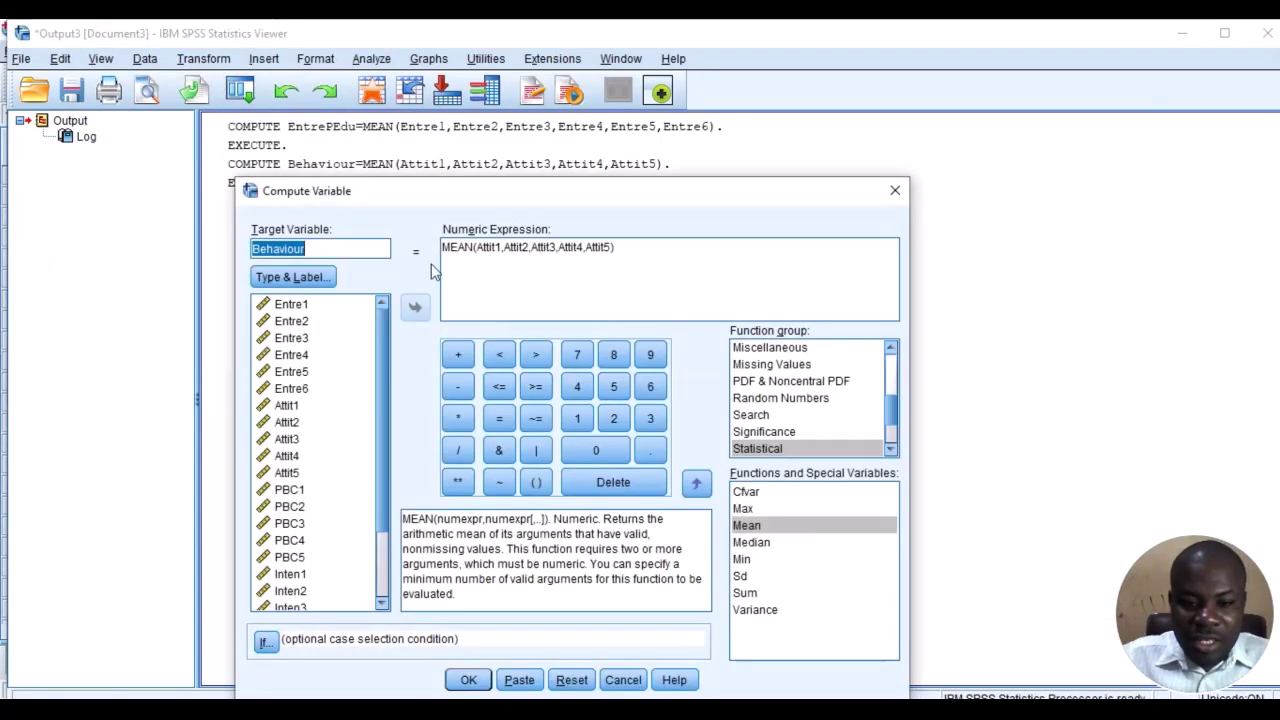
{"action": "left_click", "coordinate": [326, 249]}
{"action": "key", "text": "BackSpace"}
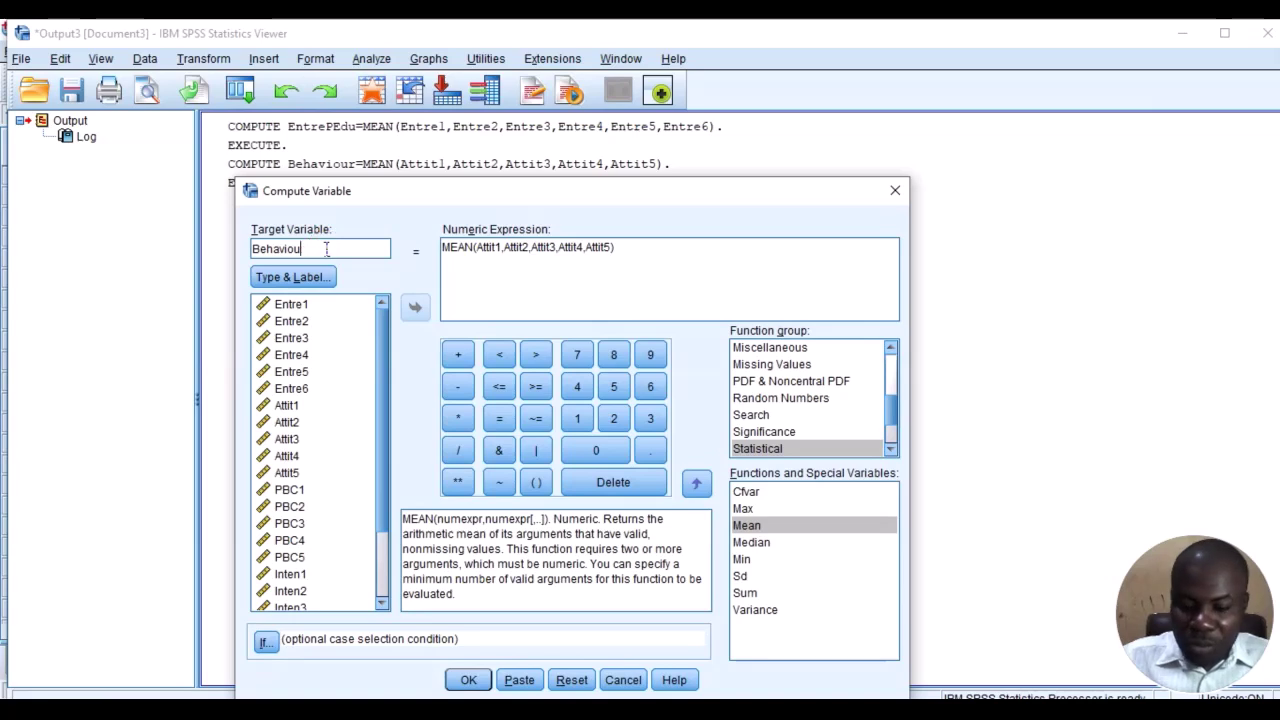
{"action": "key", "text": "BackSpace"}
{"action": "key", "text": "BackSpace"}
{"action": "key", "text": "BackSpace"}
{"action": "key", "text": "BackSpace"}
{"action": "key", "text": "BackSpace"}
{"action": "key", "text": "BackSpace"}
{"action": "key", "text": "BackSpace"}
{"action": "key", "text": "BackSpace"}
{"action": "type", "text": "Cont"}
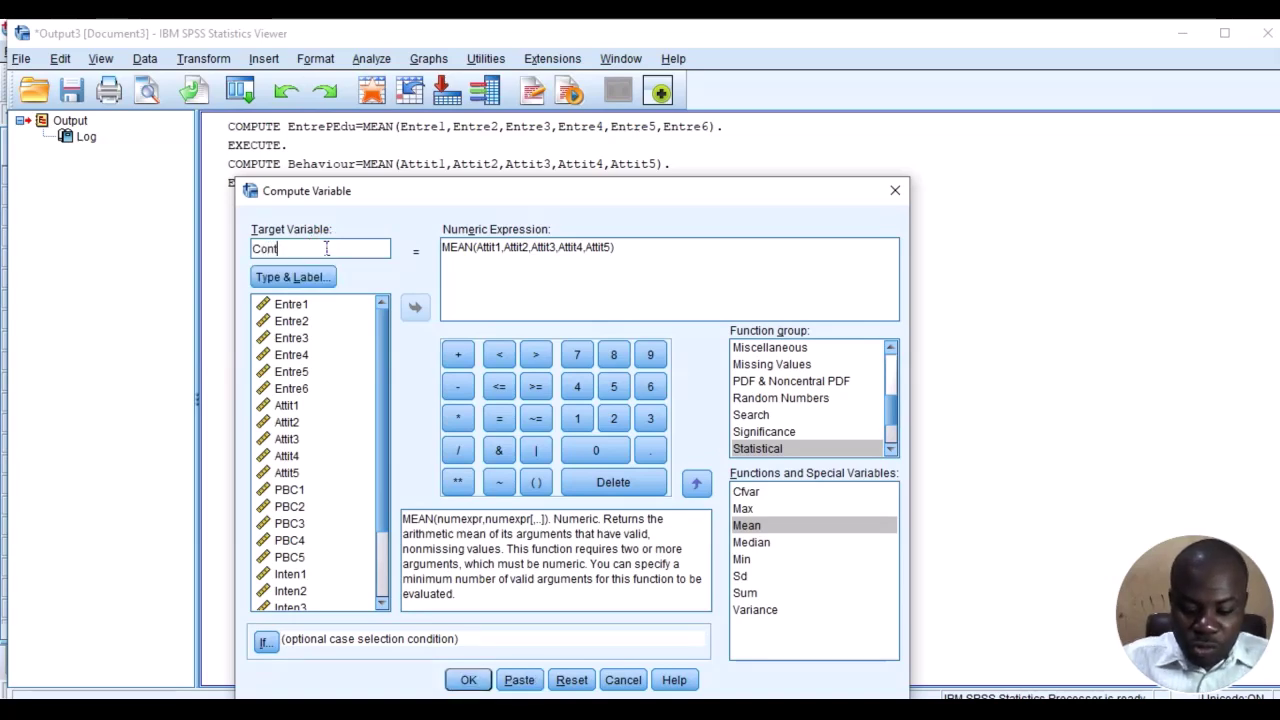
{"action": "type", "text": "rol"}
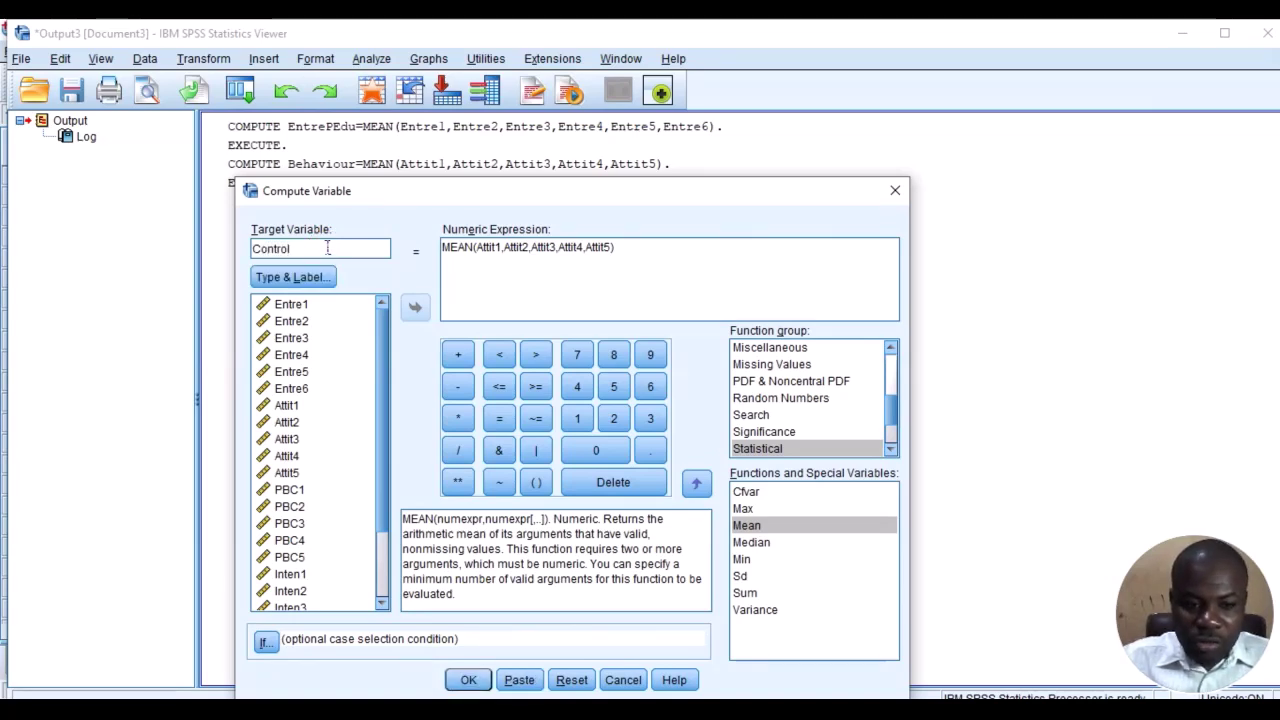
Replace the Attit items inside the MEAN function with PBC1 and PBC2, separated by a comma.
{"action": "left_click_drag", "start_coordinate": [481, 247], "coordinate": [612, 250]}
{"action": "key", "text": "Delete"}
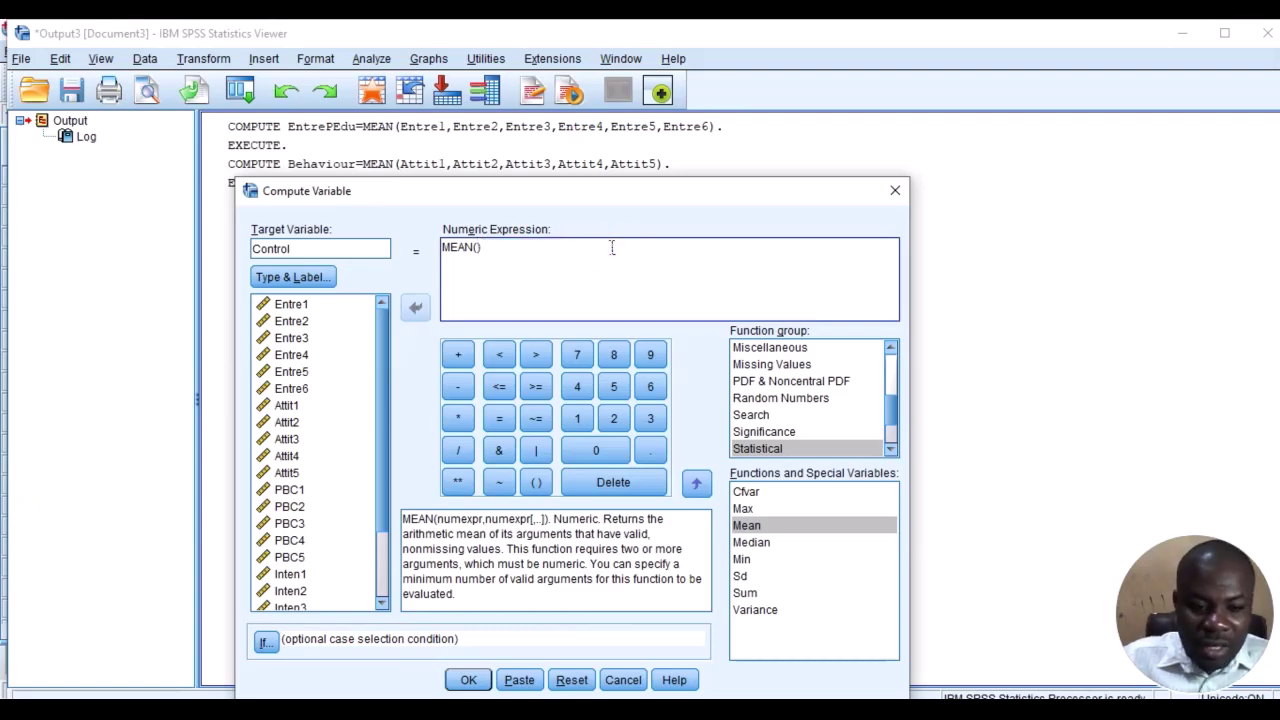
{"action": "left_click", "coordinate": [300, 489]}
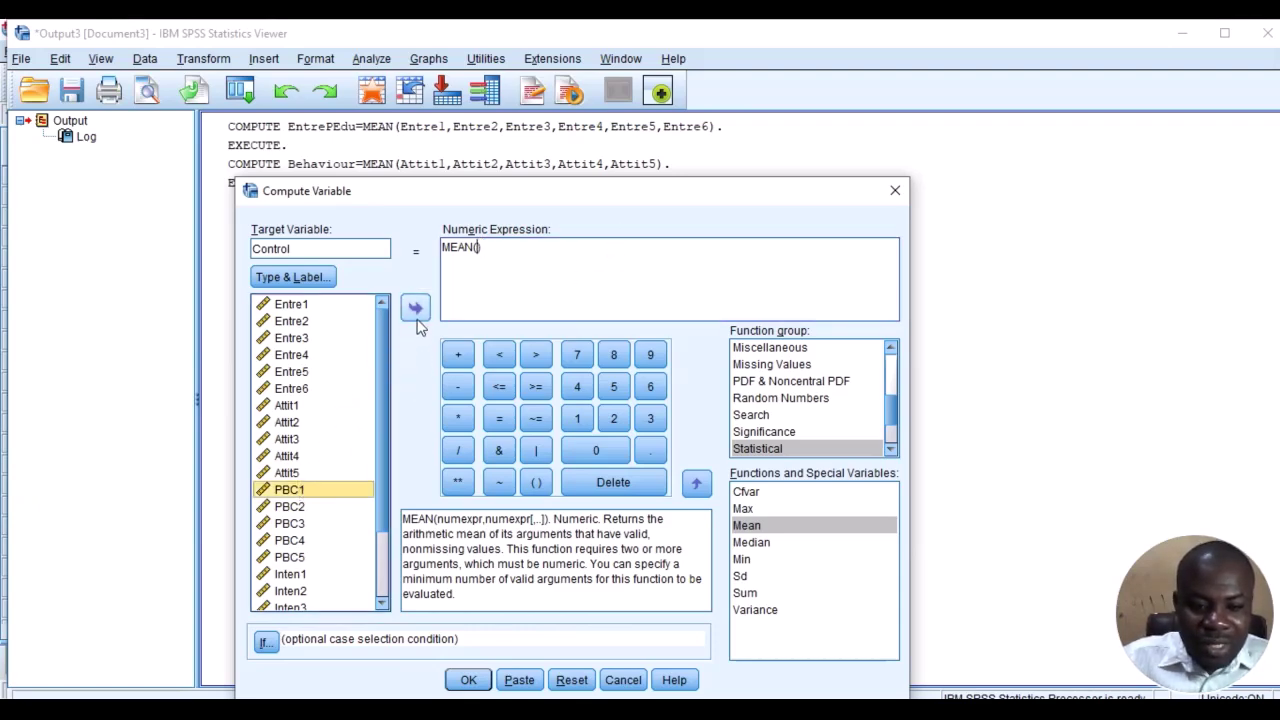
{"action": "left_click", "coordinate": [417, 320]}
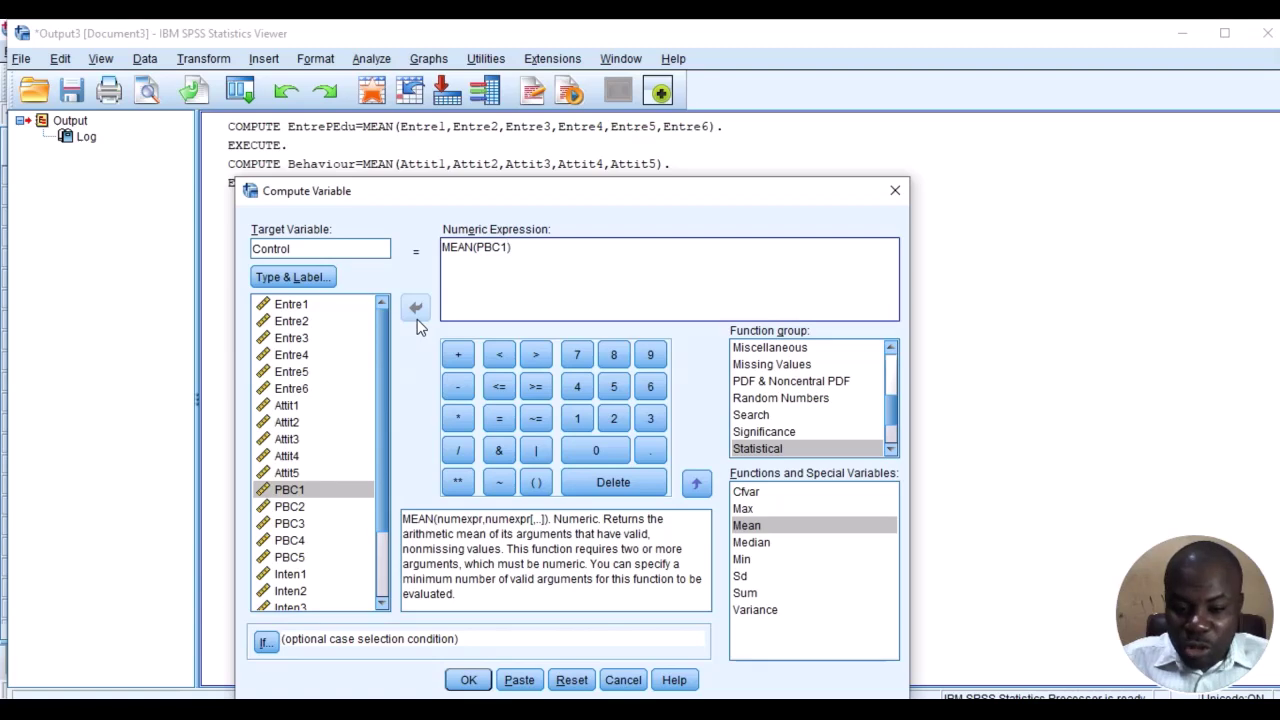
{"action": "type", "text": ","}
{"action": "left_click", "coordinate": [312, 506]}
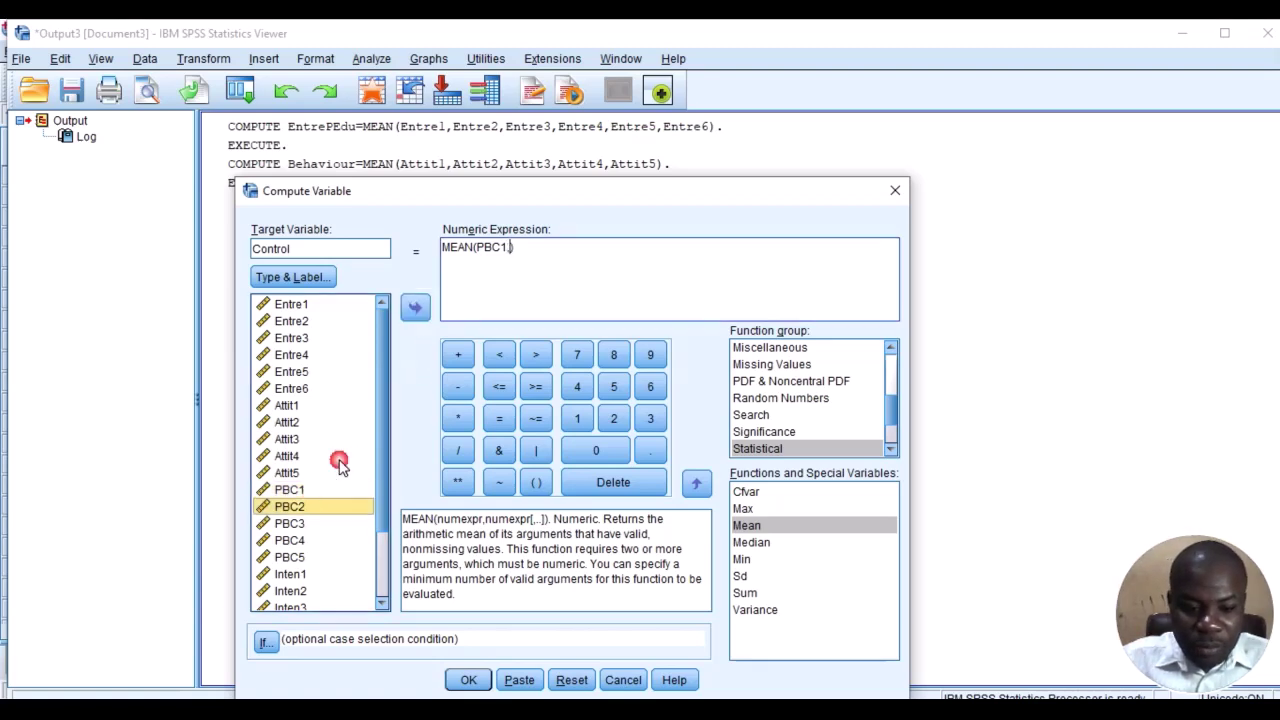
{"action": "left_click", "coordinate": [416, 316]}
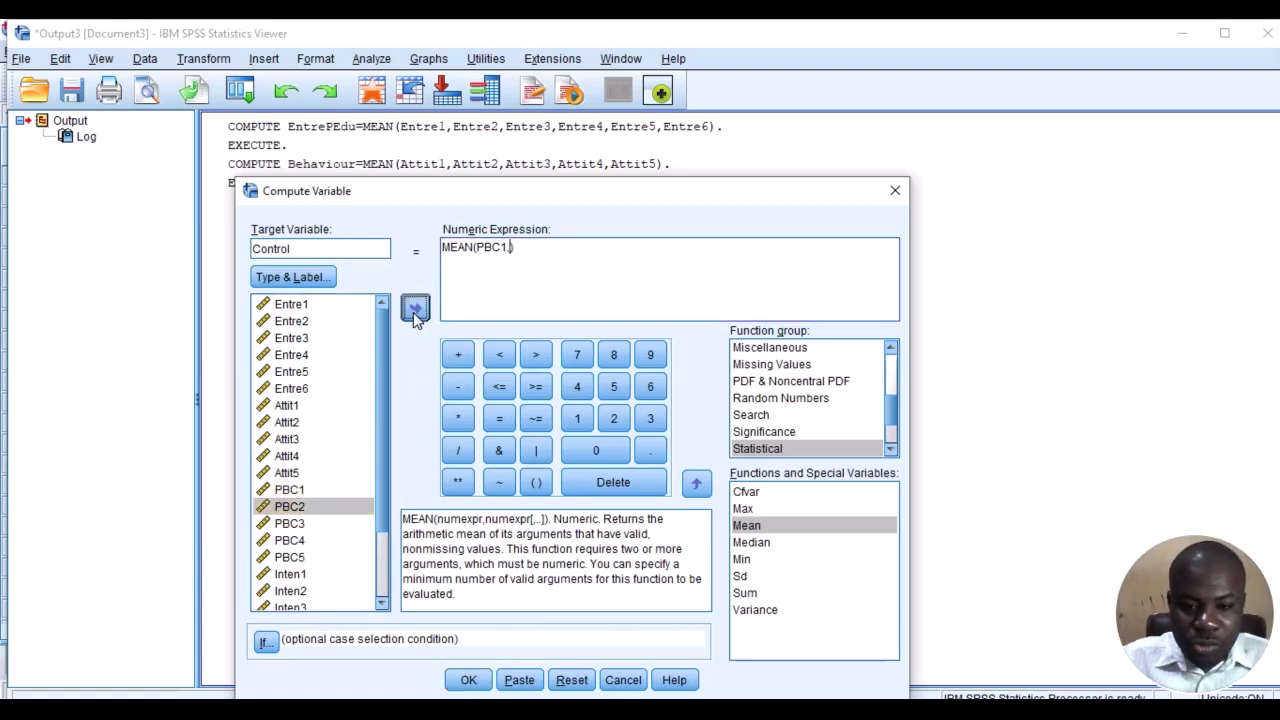
Add PBC3, PBC4 and PBC5 to the MEAN arguments and run the Control computation.
{"action": "left_click", "coordinate": [311, 515]}
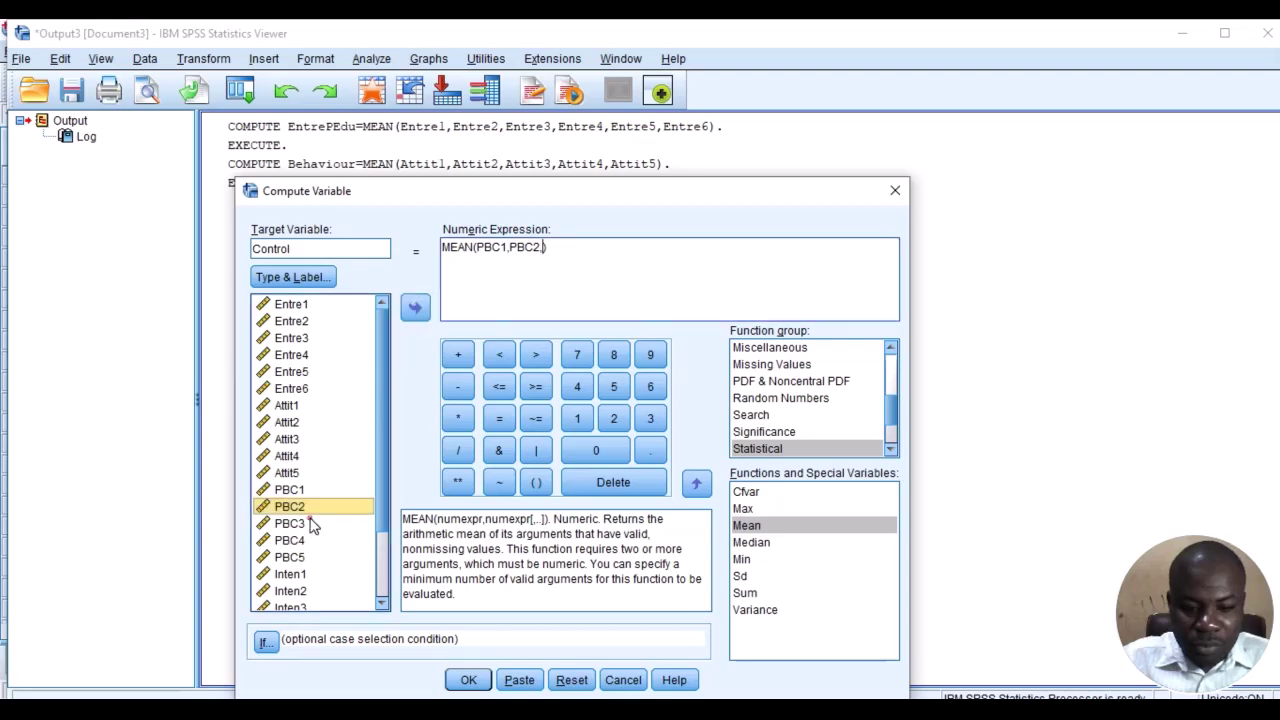
{"action": "left_click", "coordinate": [311, 523]}
{"action": "left_click", "coordinate": [415, 307]}
{"action": "type", "text": ","}
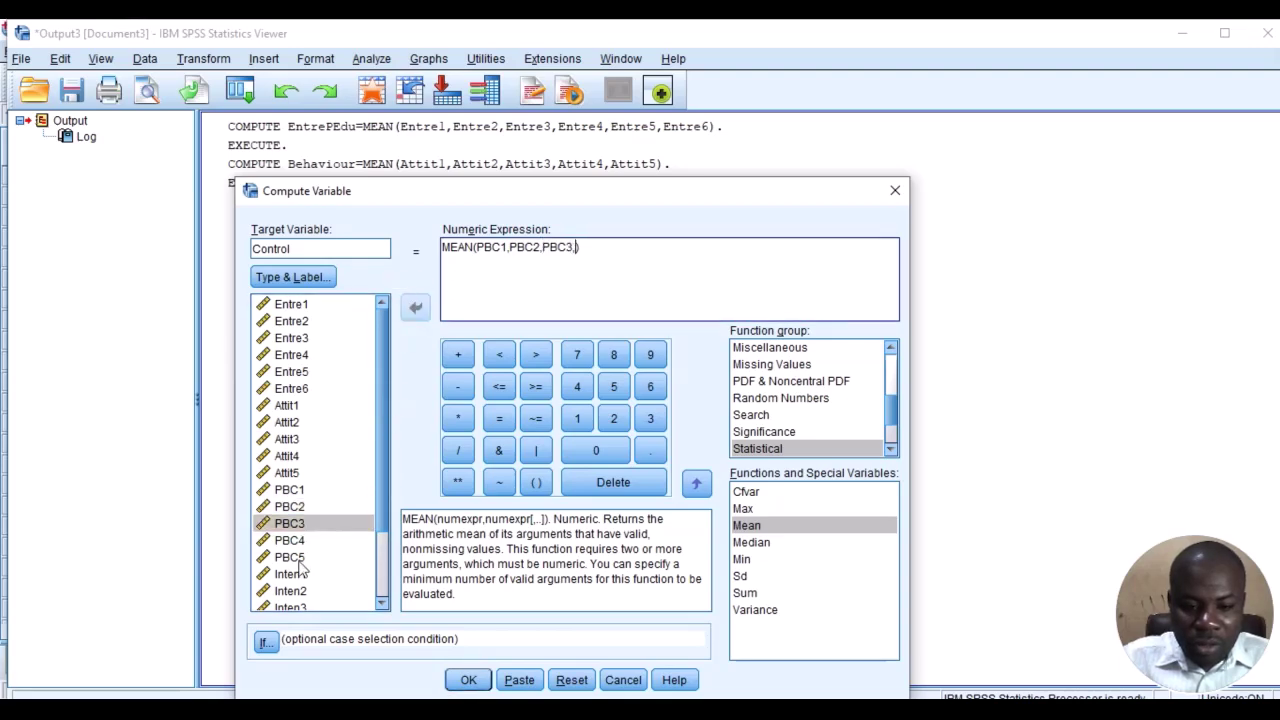
{"action": "left_click", "coordinate": [290, 540]}
{"action": "left_click", "coordinate": [418, 307]}
{"action": "type", "text": ","}
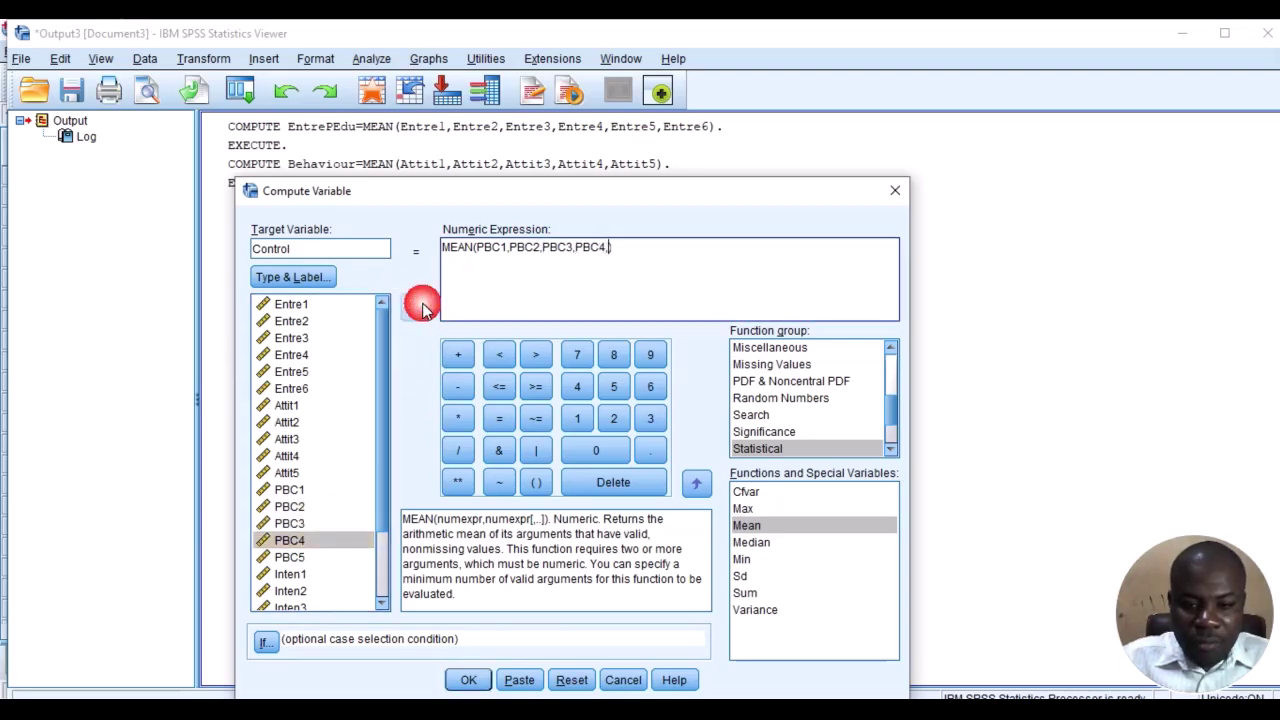
{"action": "left_click", "coordinate": [290, 557]}
{"action": "left_click", "coordinate": [418, 307]}
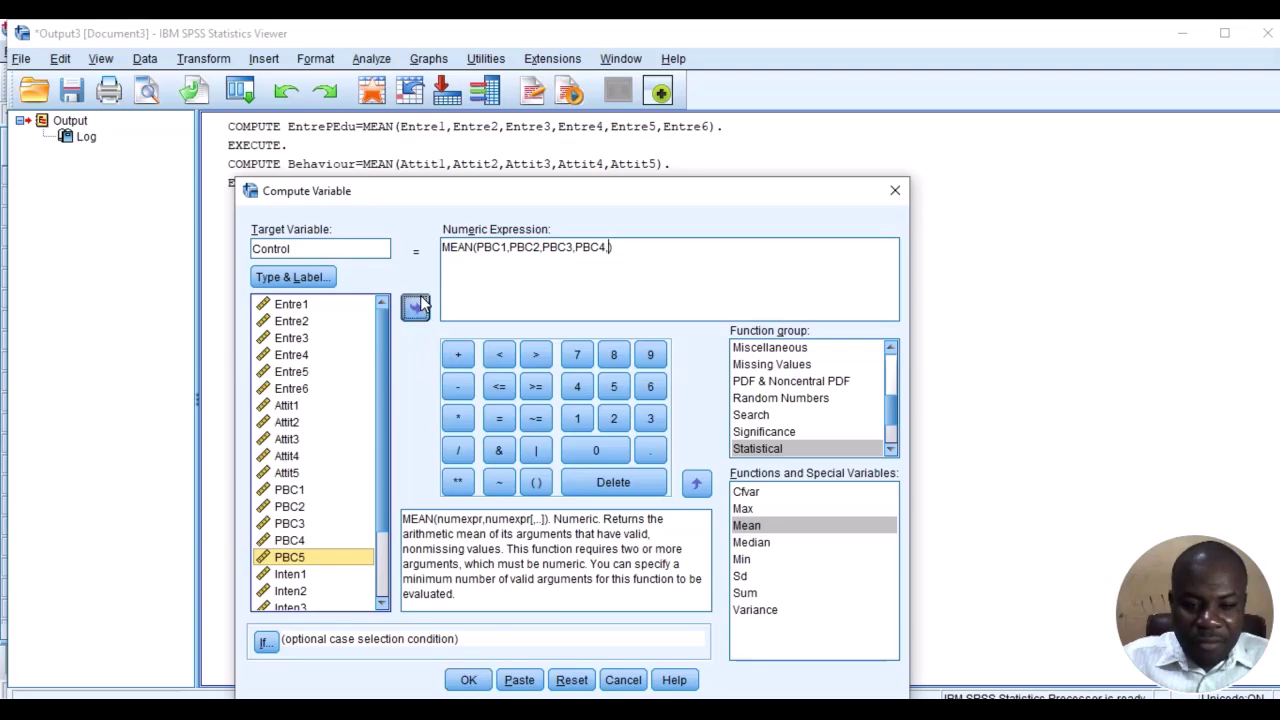
{"action": "left_click", "coordinate": [465, 680]}
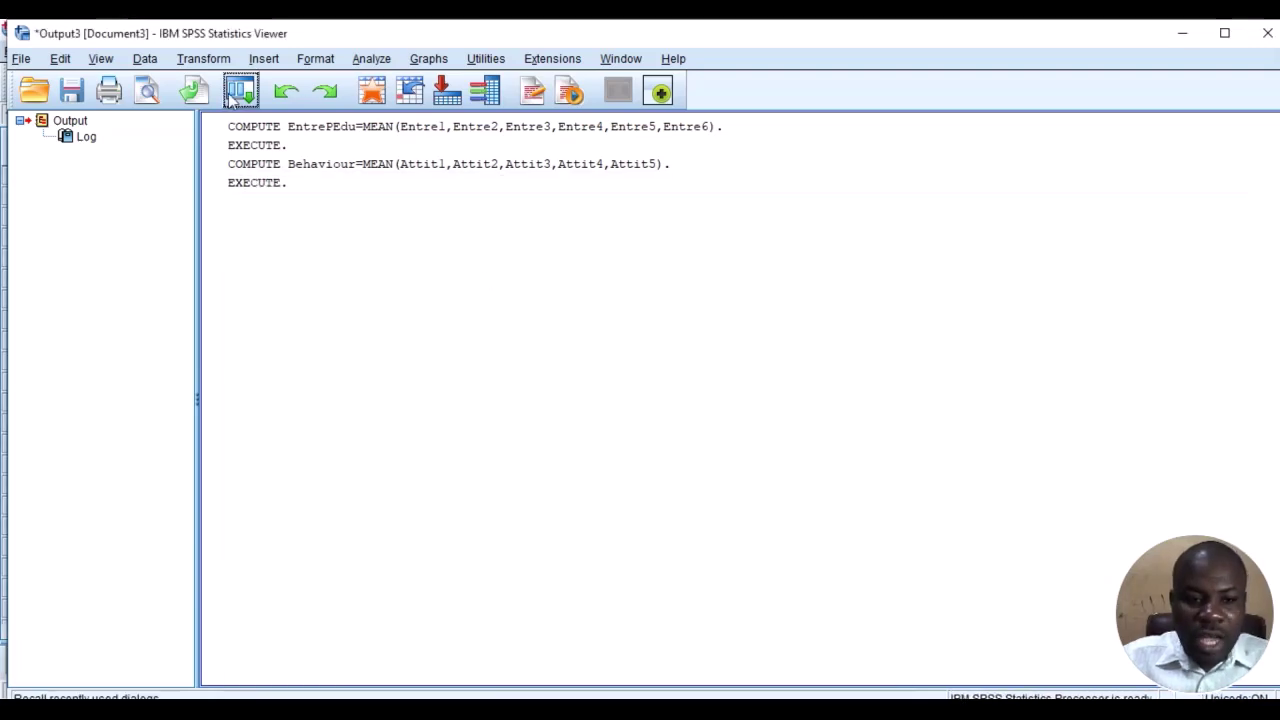
Recall the Compute Variable dialog from the output window and set the target variable to Intentions.
{"action": "left_click", "coordinate": [232, 98]}
{"action": "left_click", "coordinate": [270, 124]}
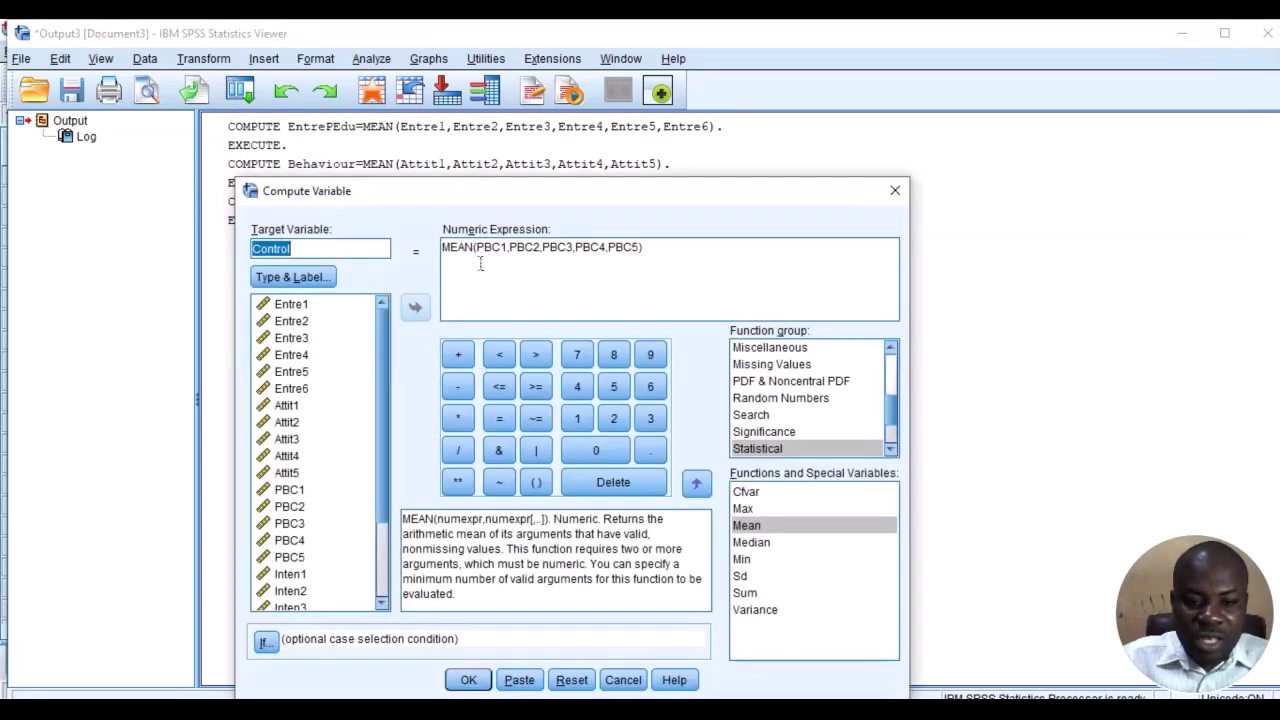
{"action": "type", "text": "In"}
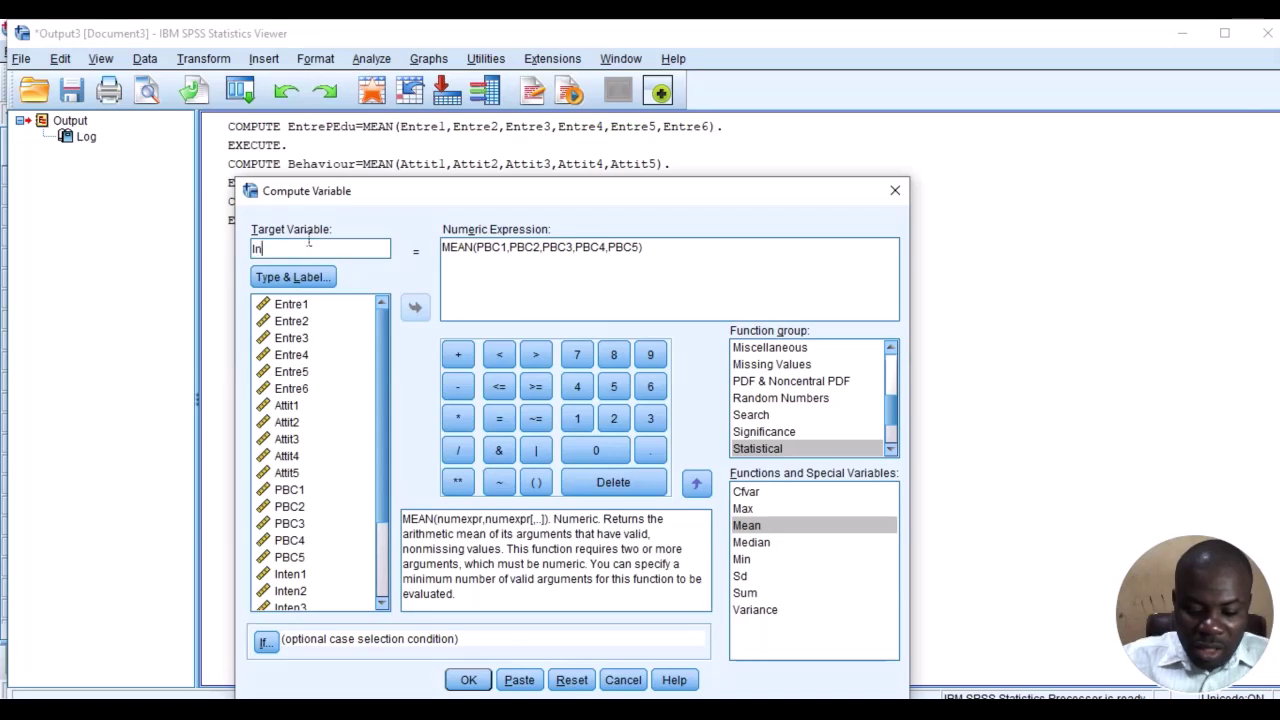
{"action": "type", "text": "tentions"}
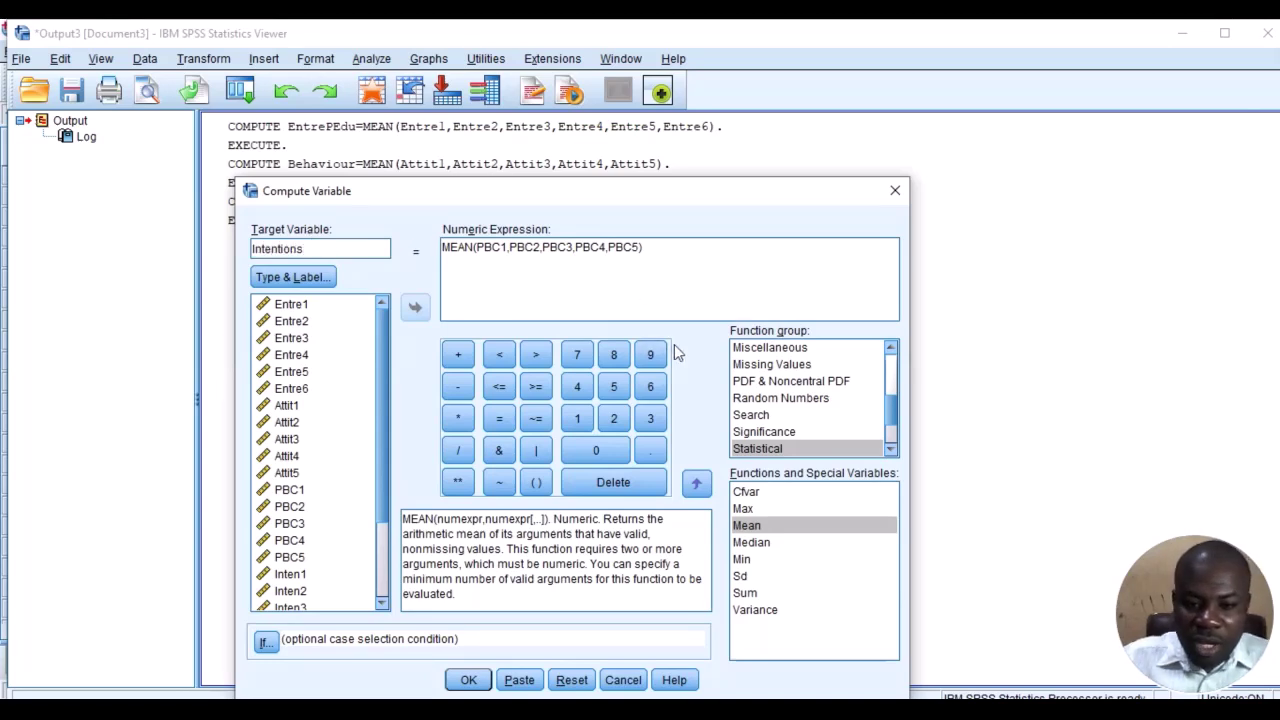
Delete all the PBC items from inside the MEAN function's parentheses.
{"action": "left_click", "coordinate": [642, 246]}
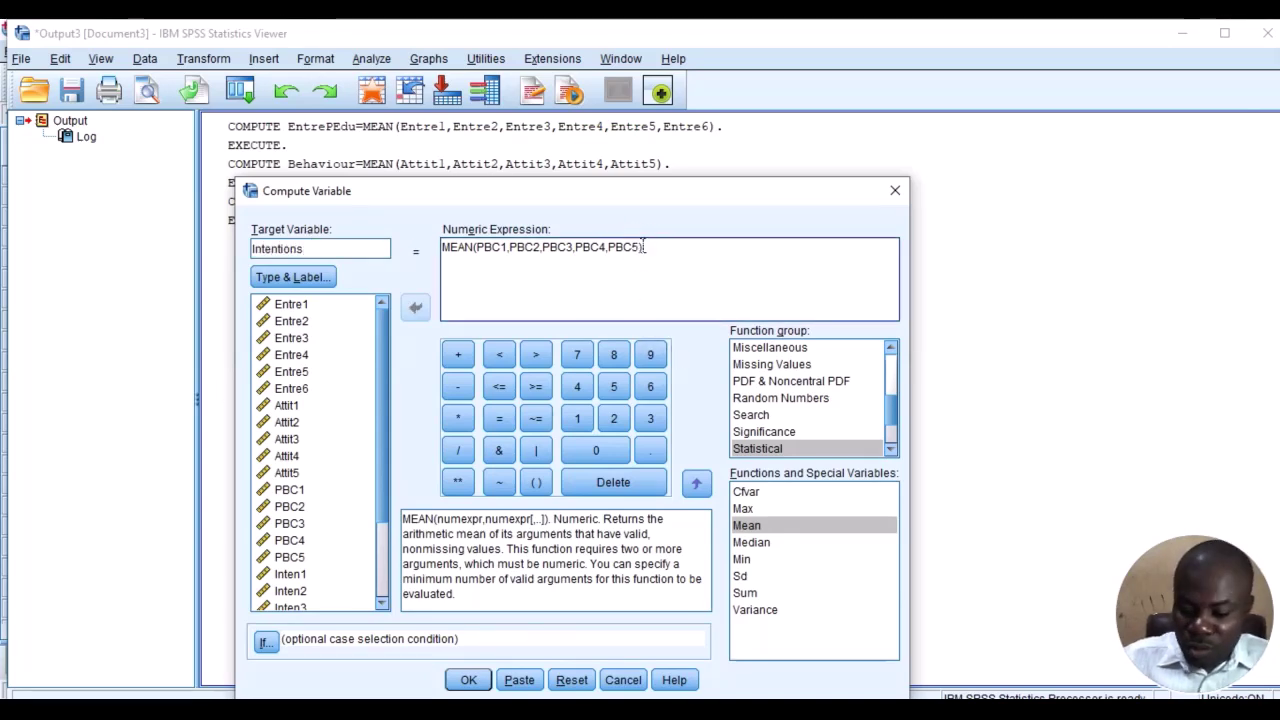
{"action": "key", "text": "BackSpace"}
{"action": "key", "text": "BackSpace"}
{"action": "key", "text": "BackSpace"}
{"action": "key", "text": "BackSpace"}
{"action": "key", "text": "BackSpace"}
{"action": "key", "text": "BackSpace"}
{"action": "key", "text": "BackSpace"}
{"action": "key", "text": "BackSpace"}
{"action": "key", "text": "BackSpace"}
{"action": "key", "text": "BackSpace"}
{"action": "key", "text": "BackSpace"}
{"action": "key", "text": "BackSpace"}
{"action": "key", "text": "BackSpace"}
{"action": "key", "text": "BackSpace"}
{"action": "key", "text": "BackSpace"}
{"action": "key", "text": "BackSpace"}
{"action": "key", "text": "BackSpace"}
{"action": "key", "text": "BackSpace"}
{"action": "key", "text": "BackSpace"}
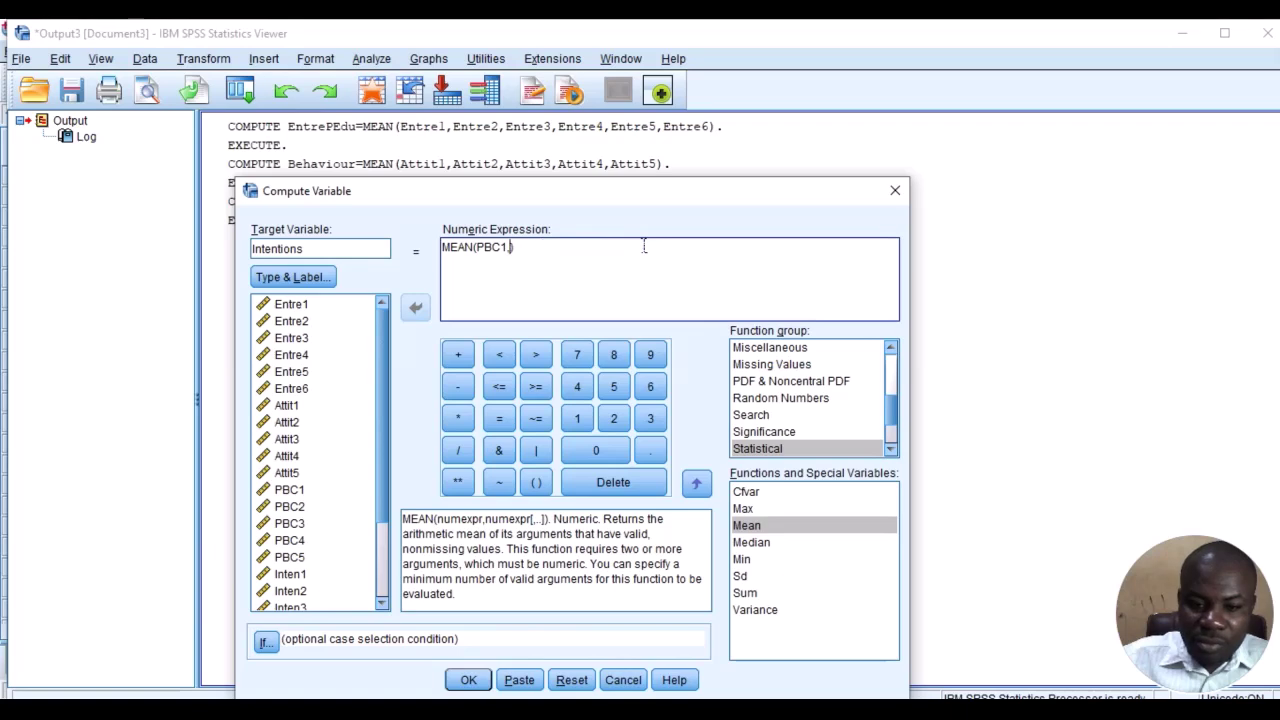
{"action": "key", "text": "BackSpace"}
{"action": "key", "text": "BackSpace"}
{"action": "key", "text": "BackSpace"}
{"action": "key", "text": "BackSpace"}
{"action": "key", "text": "BackSpace"}
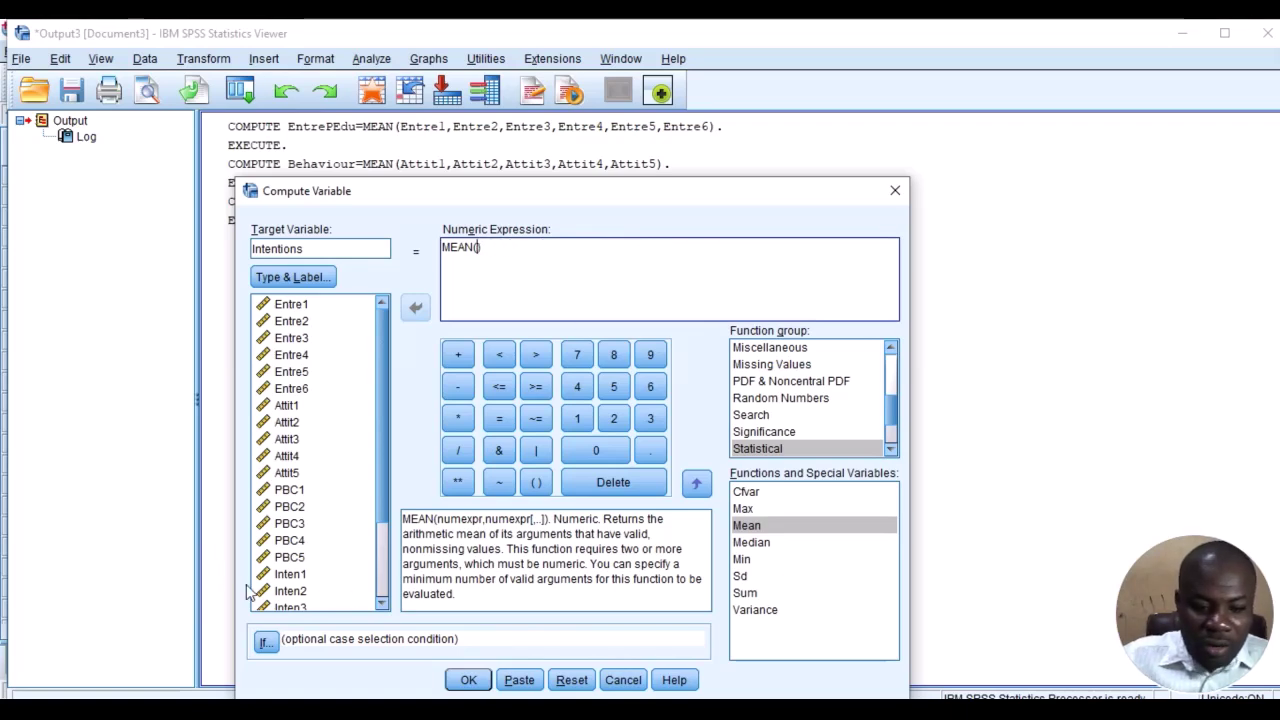
Insert Inten1, Inten2, Inten3 and Inten4 as comma-separated MEAN arguments and run the Intentions computation.
{"action": "left_click", "coordinate": [300, 561]}
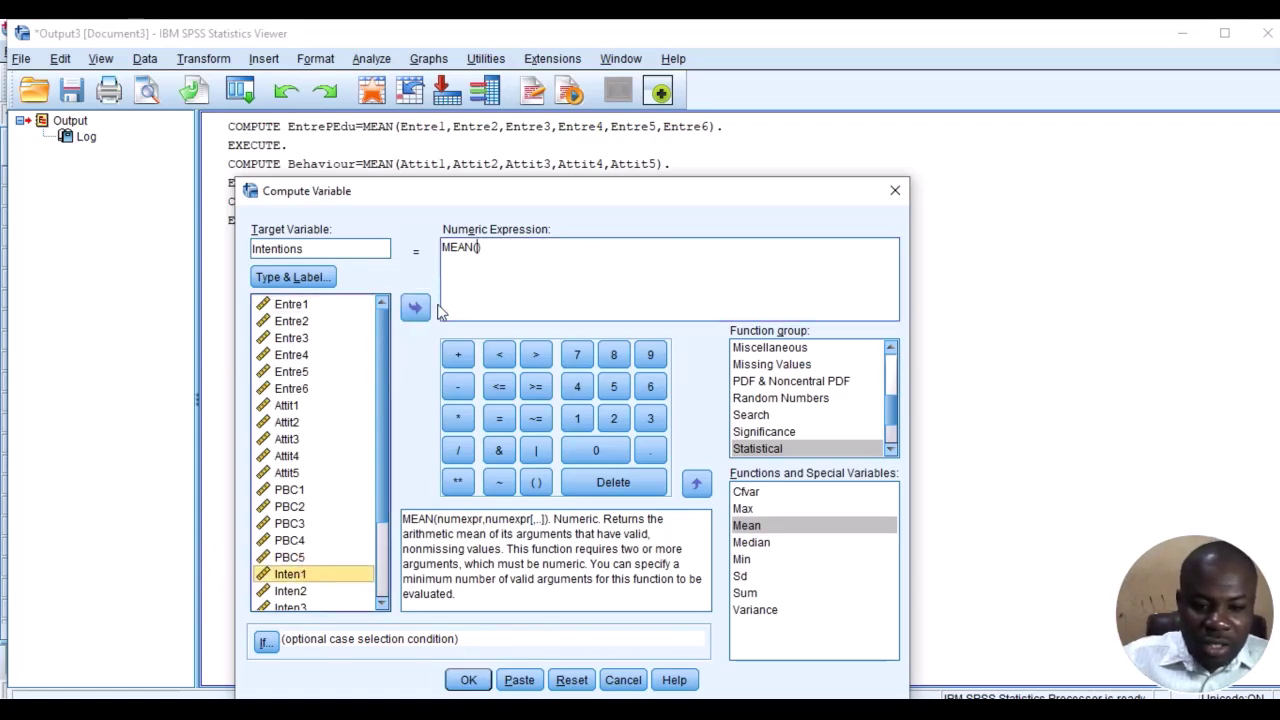
{"action": "left_click", "coordinate": [415, 307]}
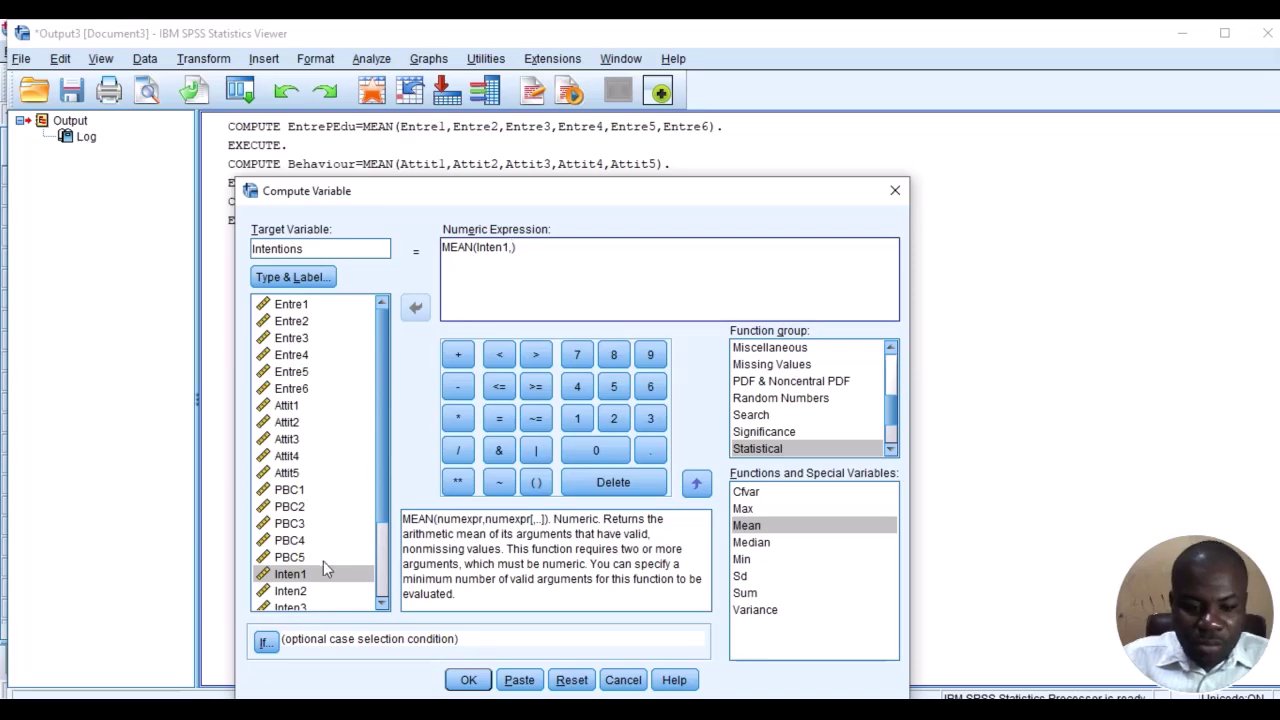
{"action": "left_click", "coordinate": [305, 590]}
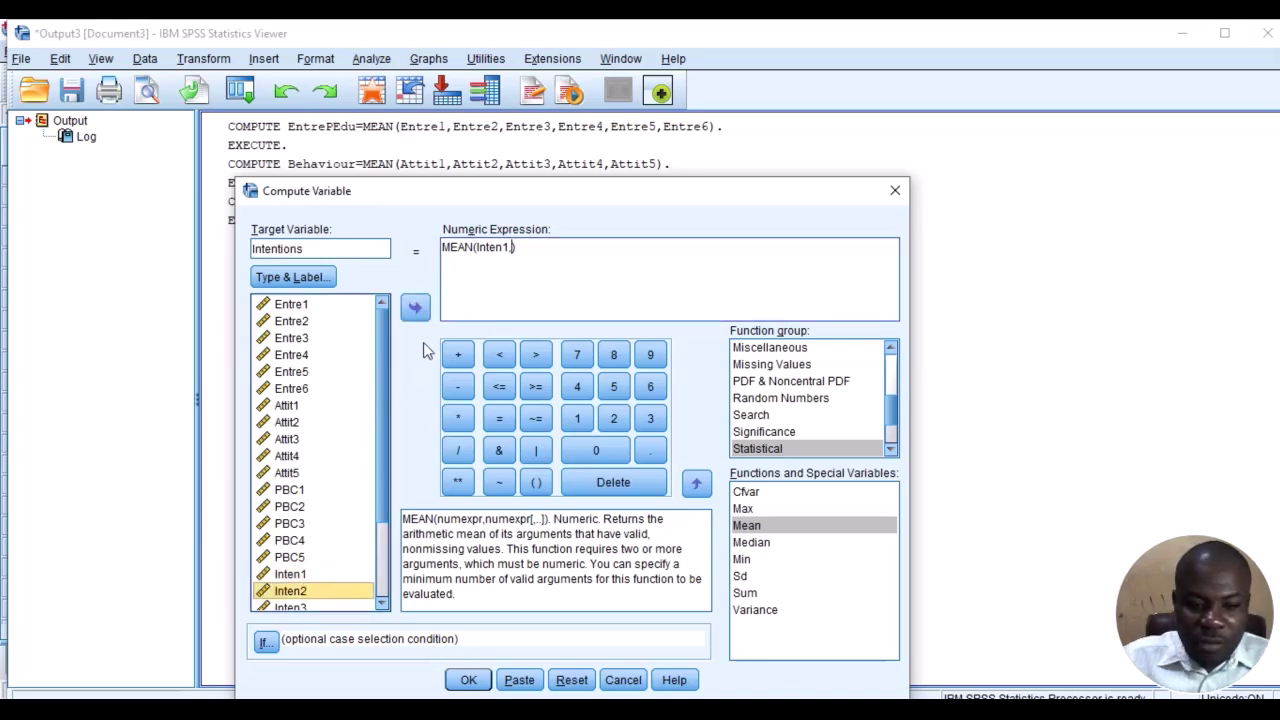
{"action": "left_click", "coordinate": [416, 307]}
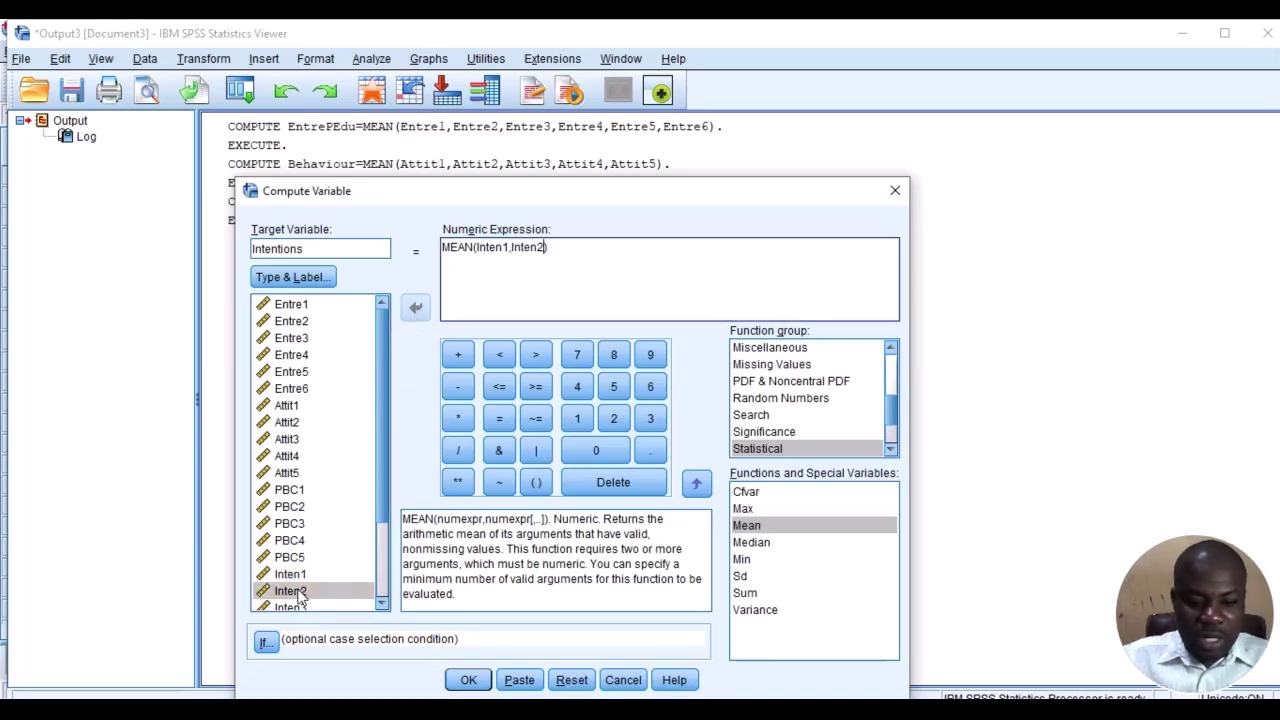
{"action": "type", "text": ","}
{"action": "left_click", "coordinate": [308, 607]}
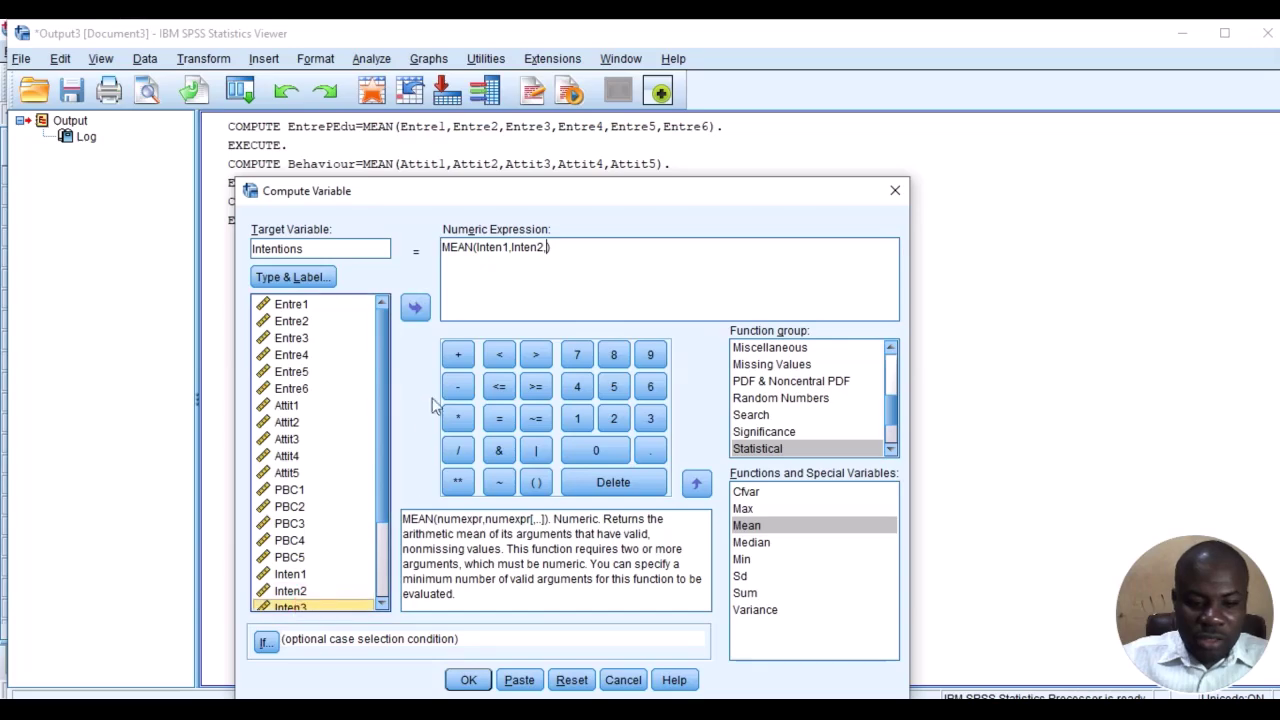
{"action": "left_click", "coordinate": [416, 307]}
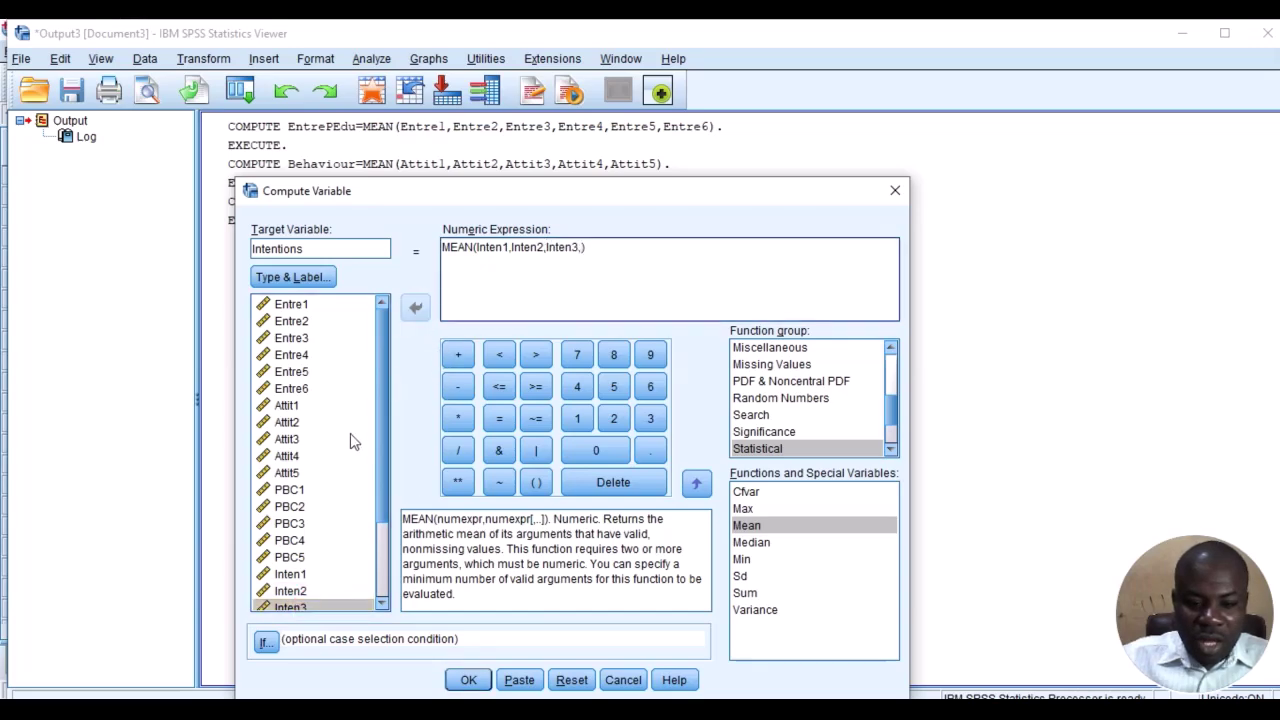
{"action": "scroll", "coordinate": [337, 497], "scroll_direction": "down", "scroll_amount": 1}
{"action": "left_click", "coordinate": [305, 573]}
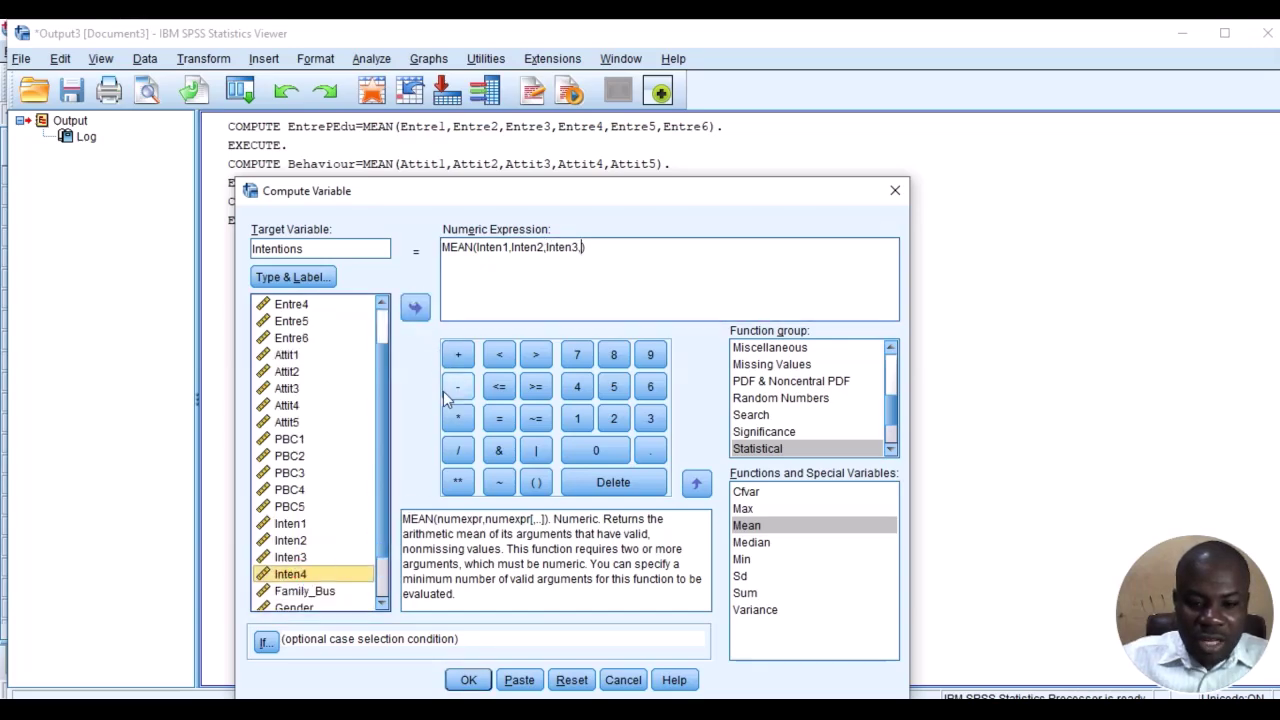
{"action": "left_click", "coordinate": [416, 307]}
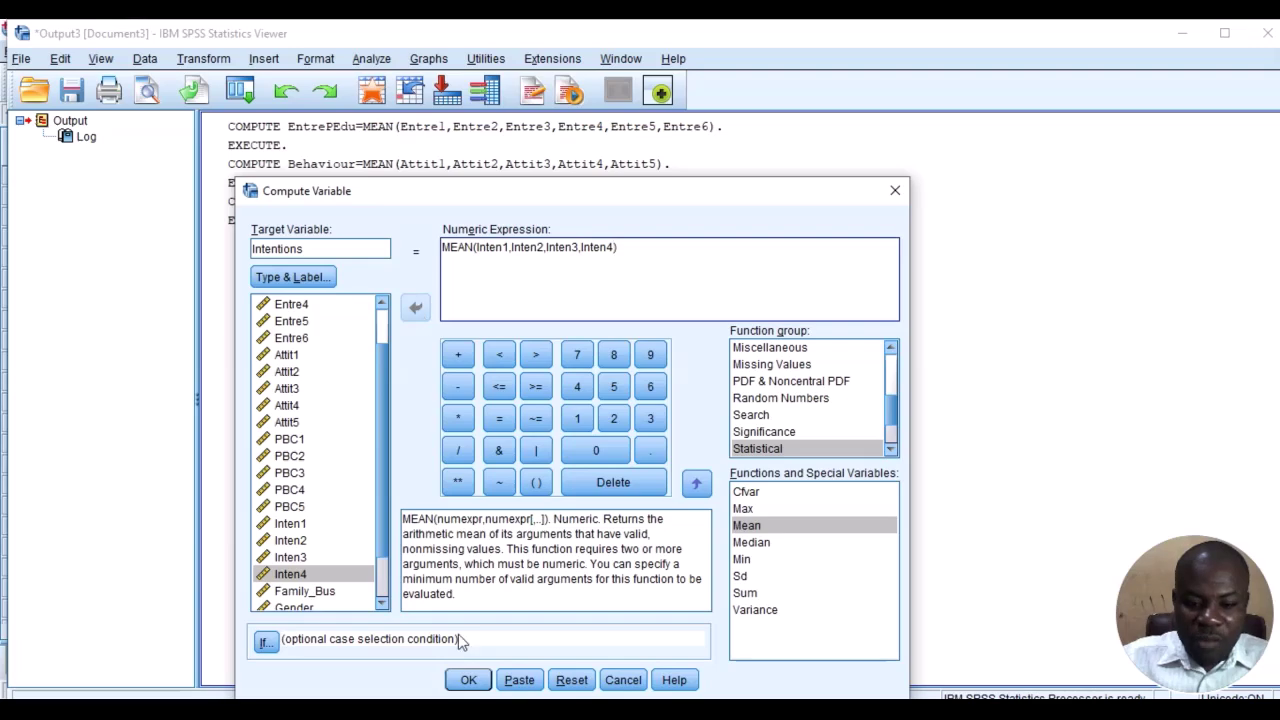
{"action": "left_click", "coordinate": [470, 679]}
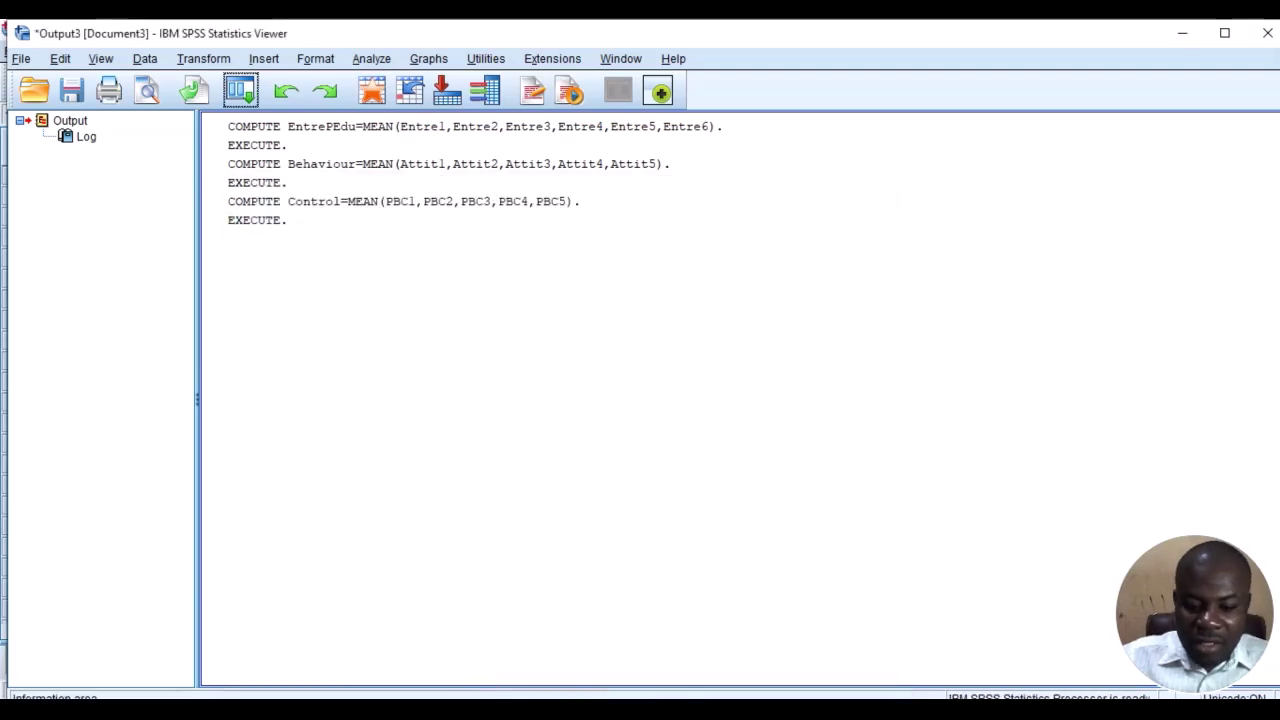
Switch to the Data Editor and examine the computed EntrePEdu, Behaviour, Control and Intentions columns.
{"action": "mouse_move", "coordinate": [591, 688]}
{"action": "left_click", "coordinate": [575, 650]}
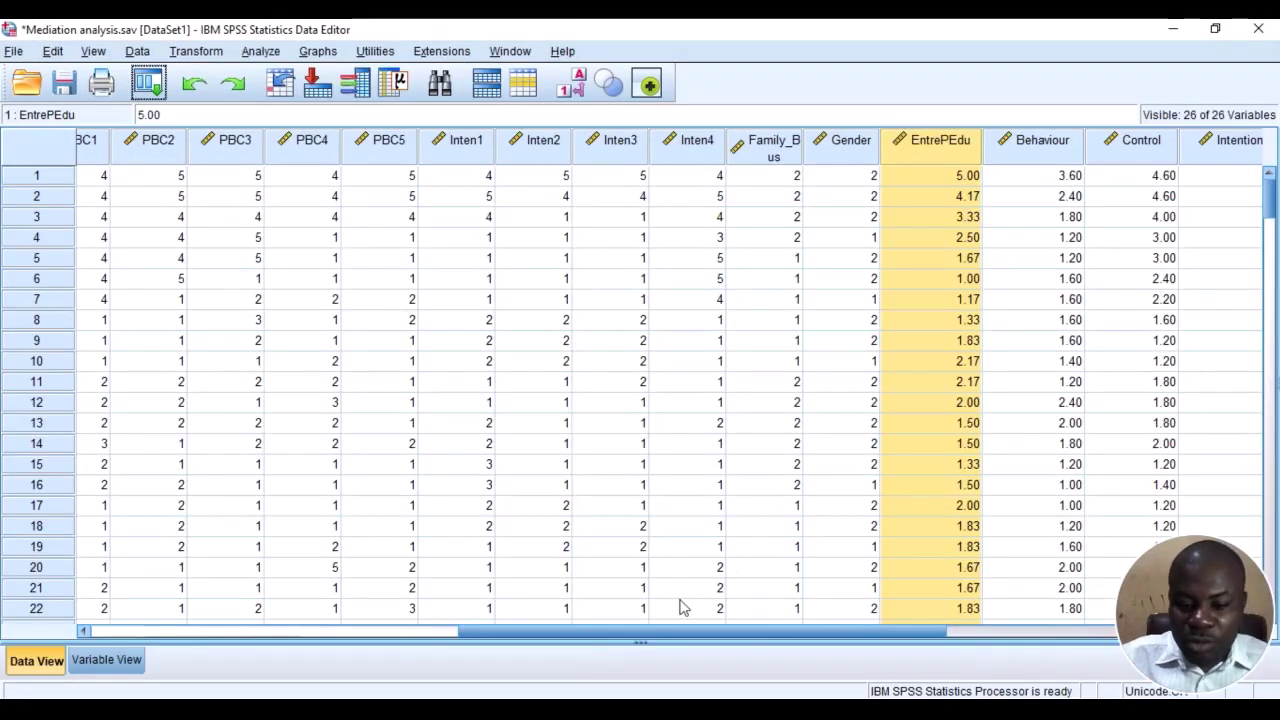
{"action": "left_click_drag", "start_coordinate": [700, 632], "coordinate": [923, 633]}
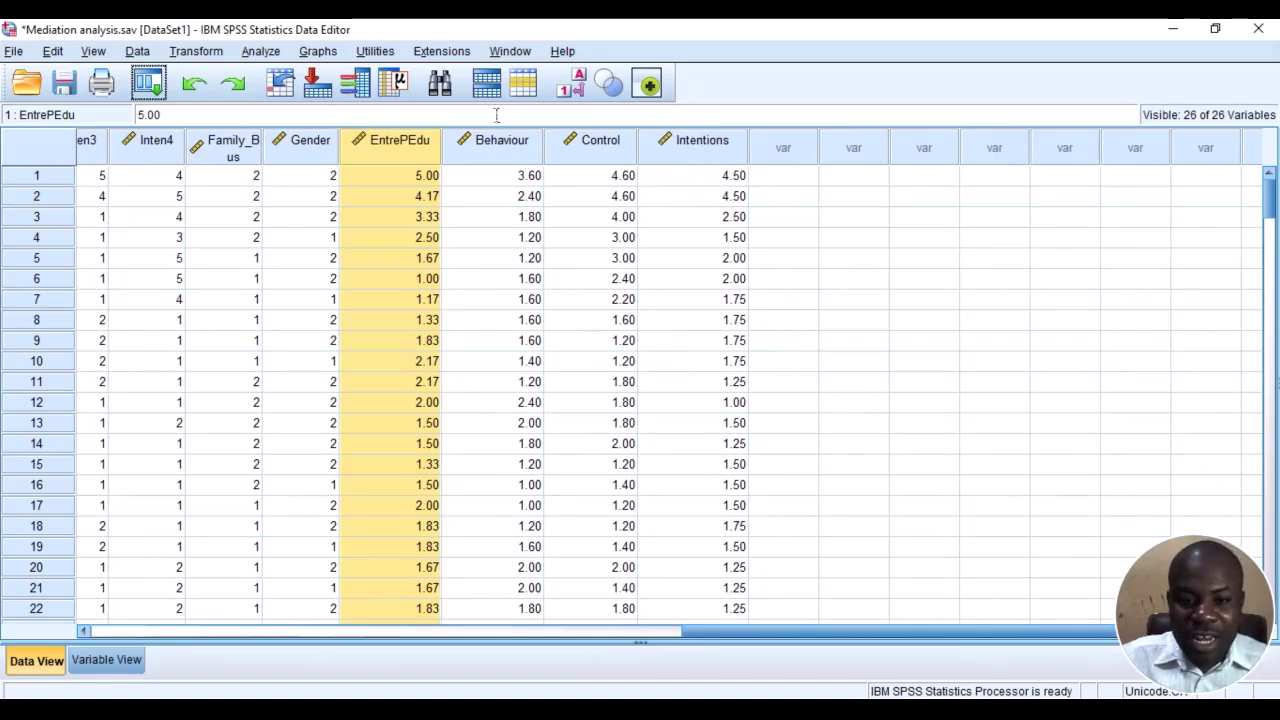
{"action": "left_click", "coordinate": [502, 146]}
{"action": "left_click", "coordinate": [572, 146]}
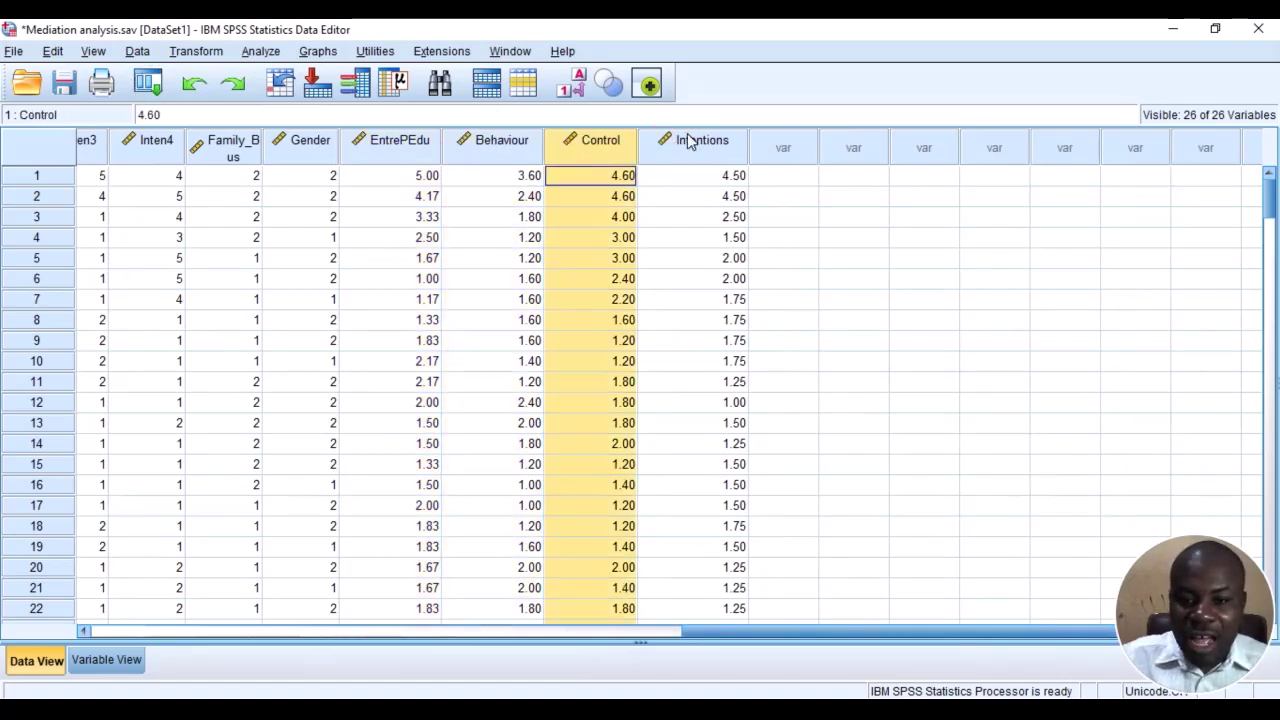
{"action": "left_click", "coordinate": [688, 140]}
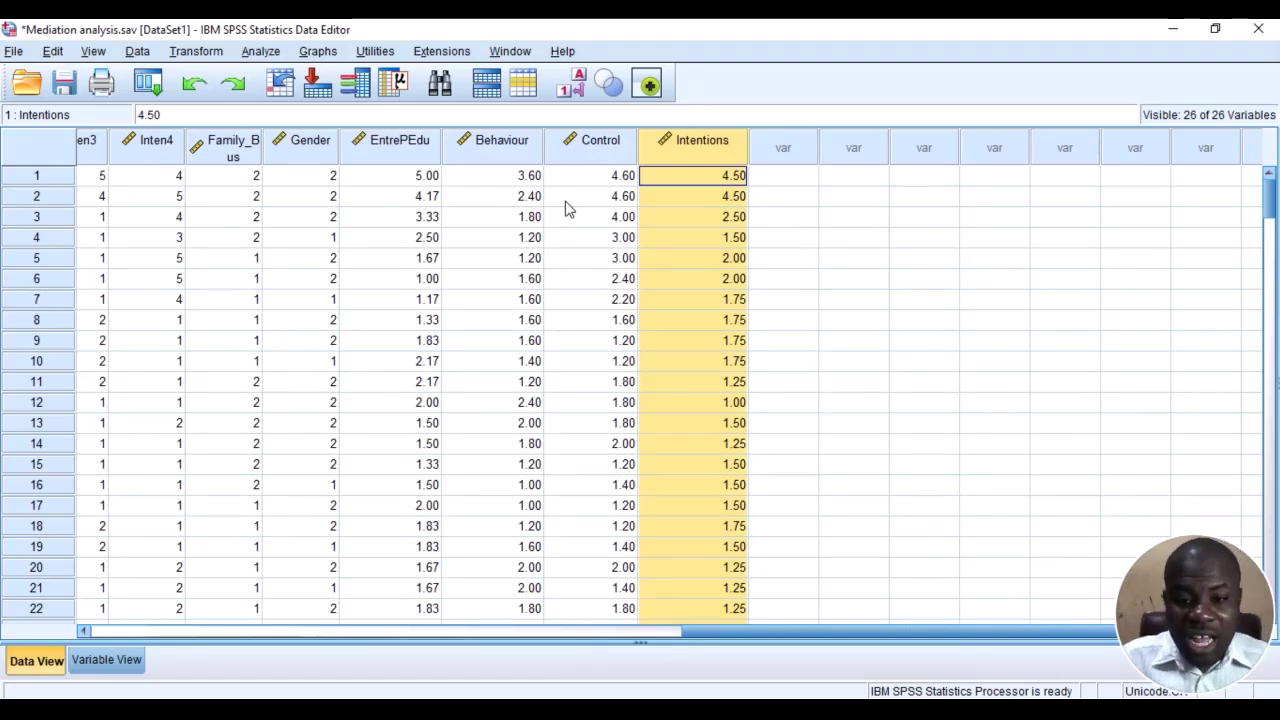
{"action": "left_click", "coordinate": [430, 155]}
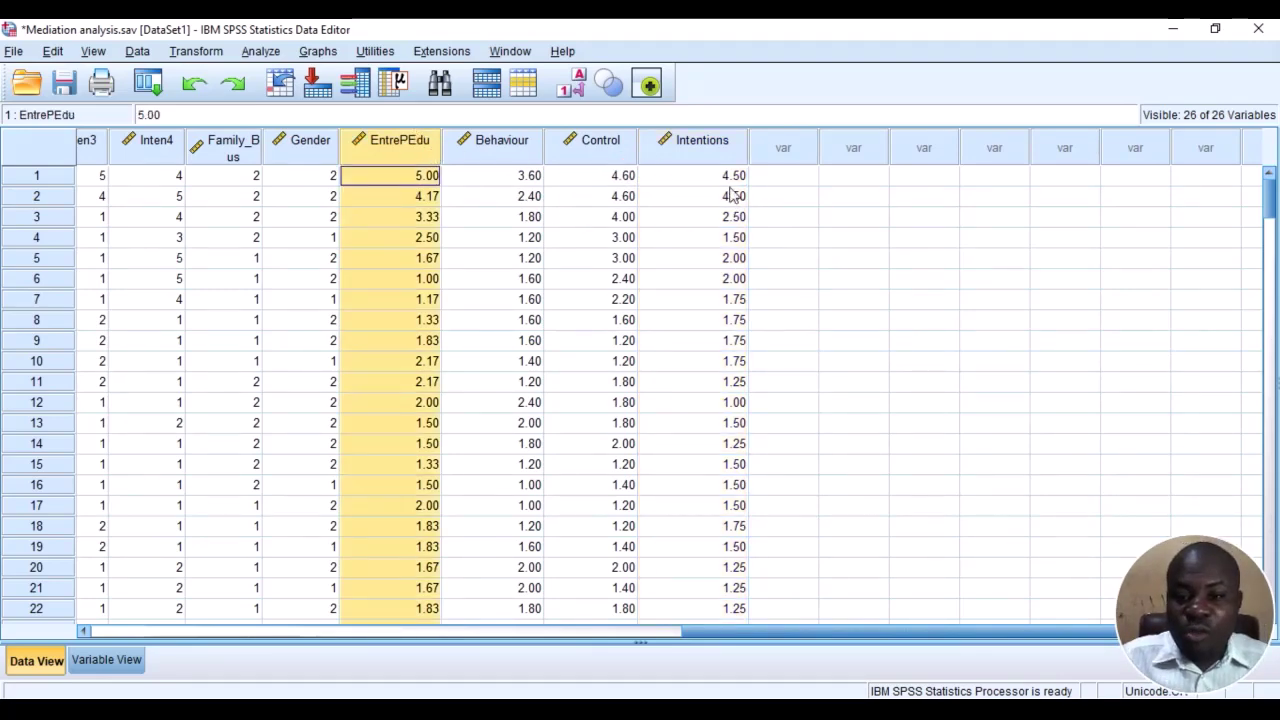
{"action": "left_click", "coordinate": [706, 160]}
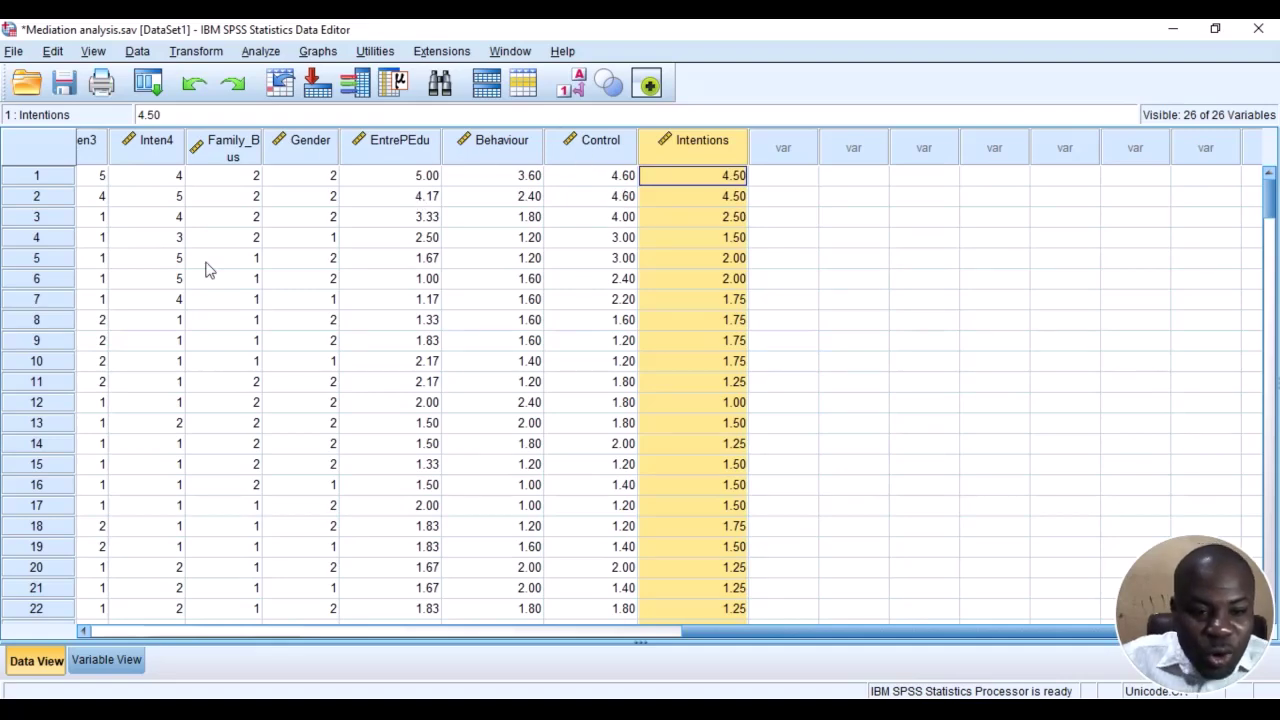
Display value labels instead of numeric codes for the questionnaire items in the data grid.
{"action": "left_click", "coordinate": [138, 662]}
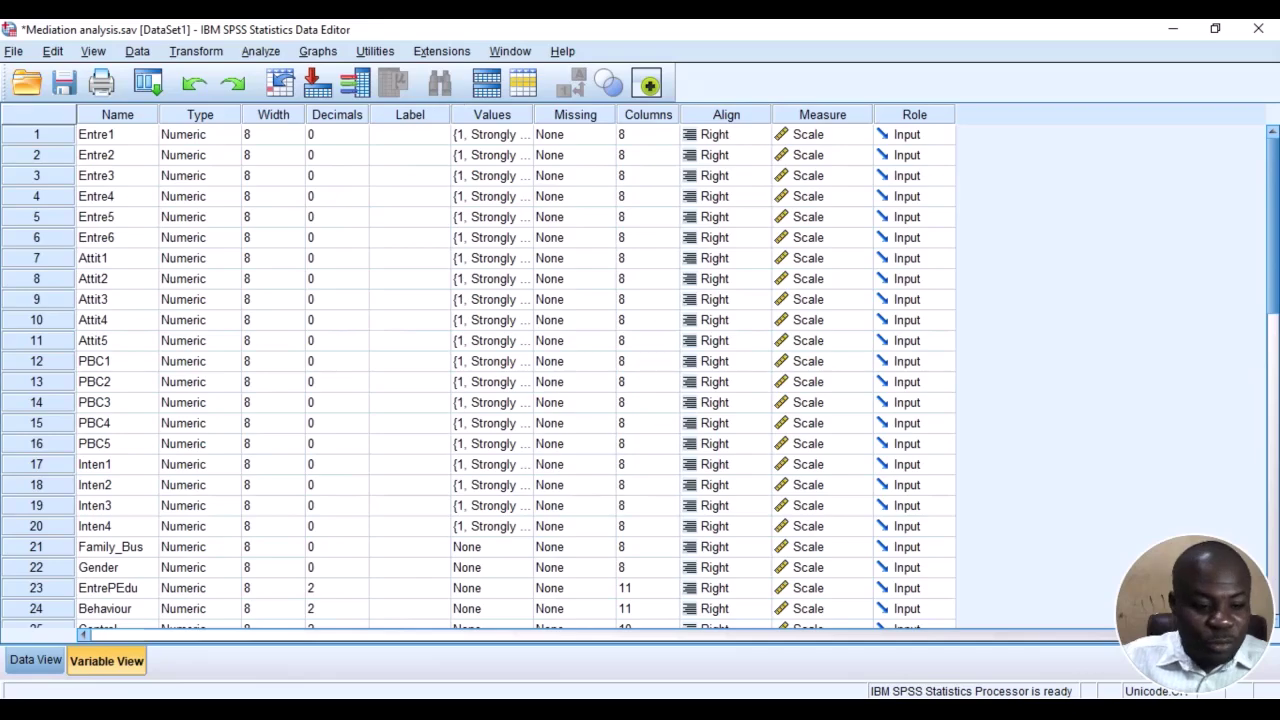
{"action": "left_click", "coordinate": [40, 662]}
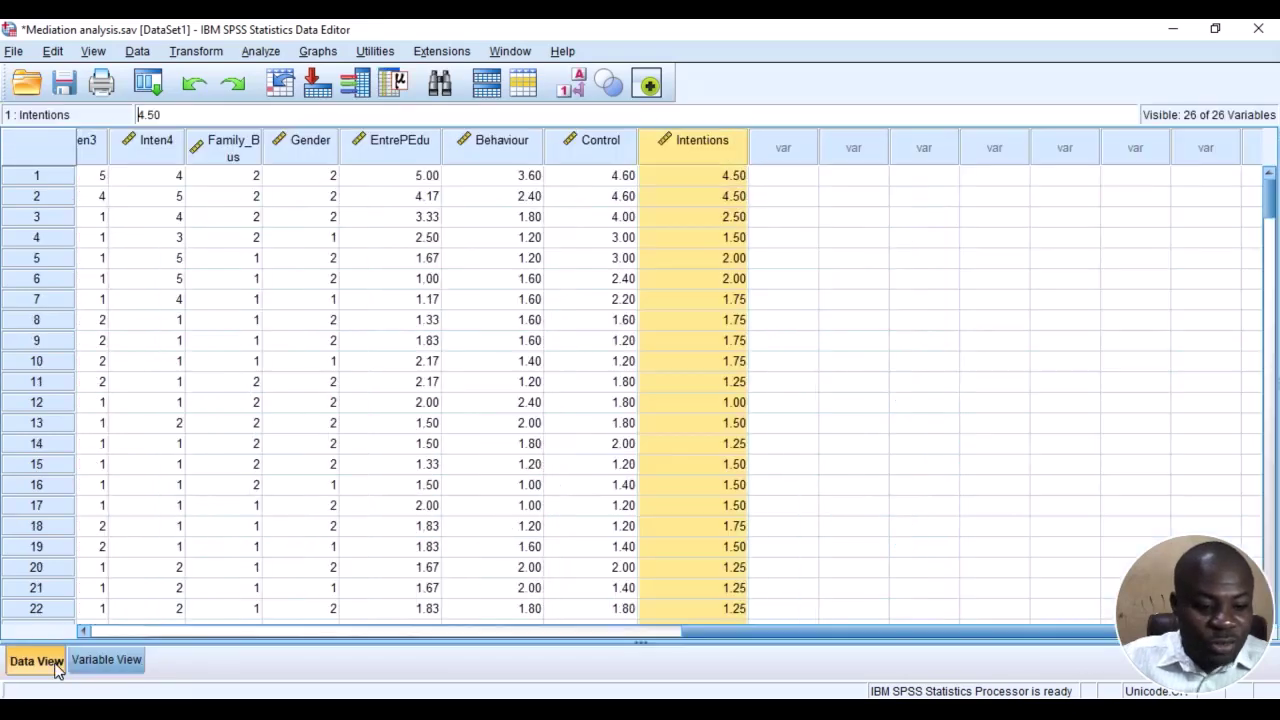
{"action": "left_click", "coordinate": [572, 92]}
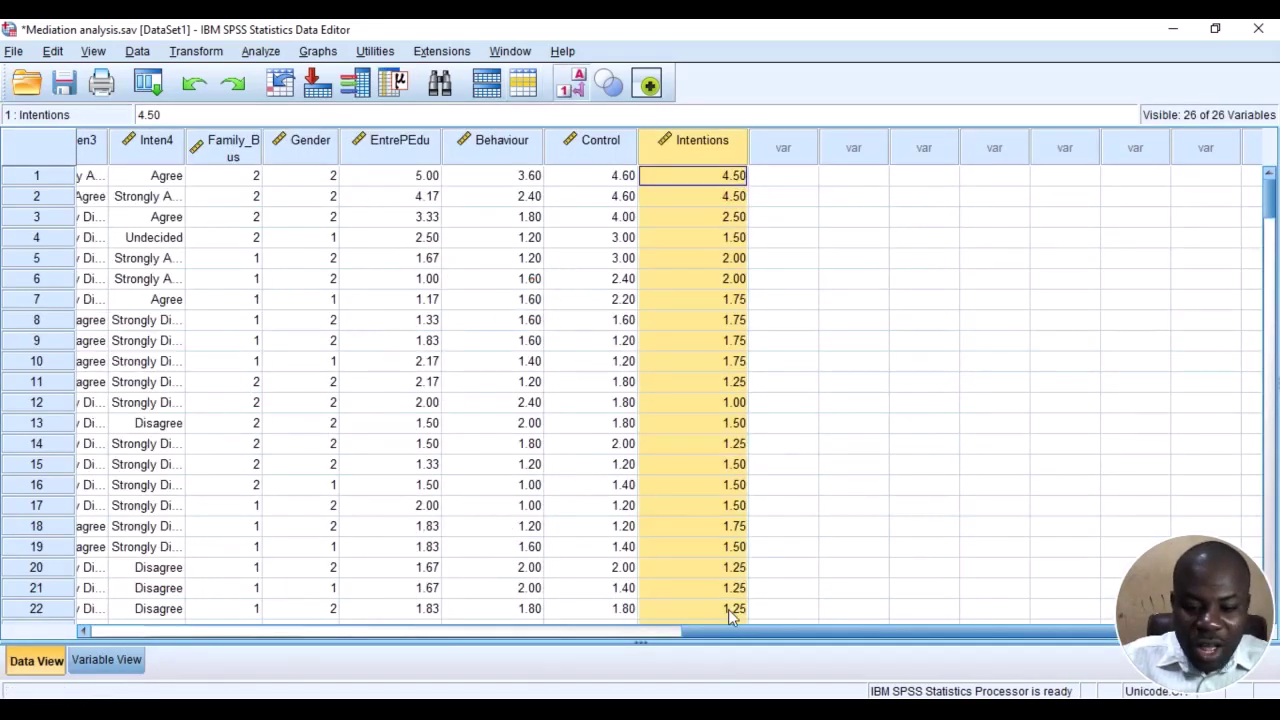
{"action": "left_click_drag", "start_coordinate": [732, 636], "coordinate": [423, 674]}
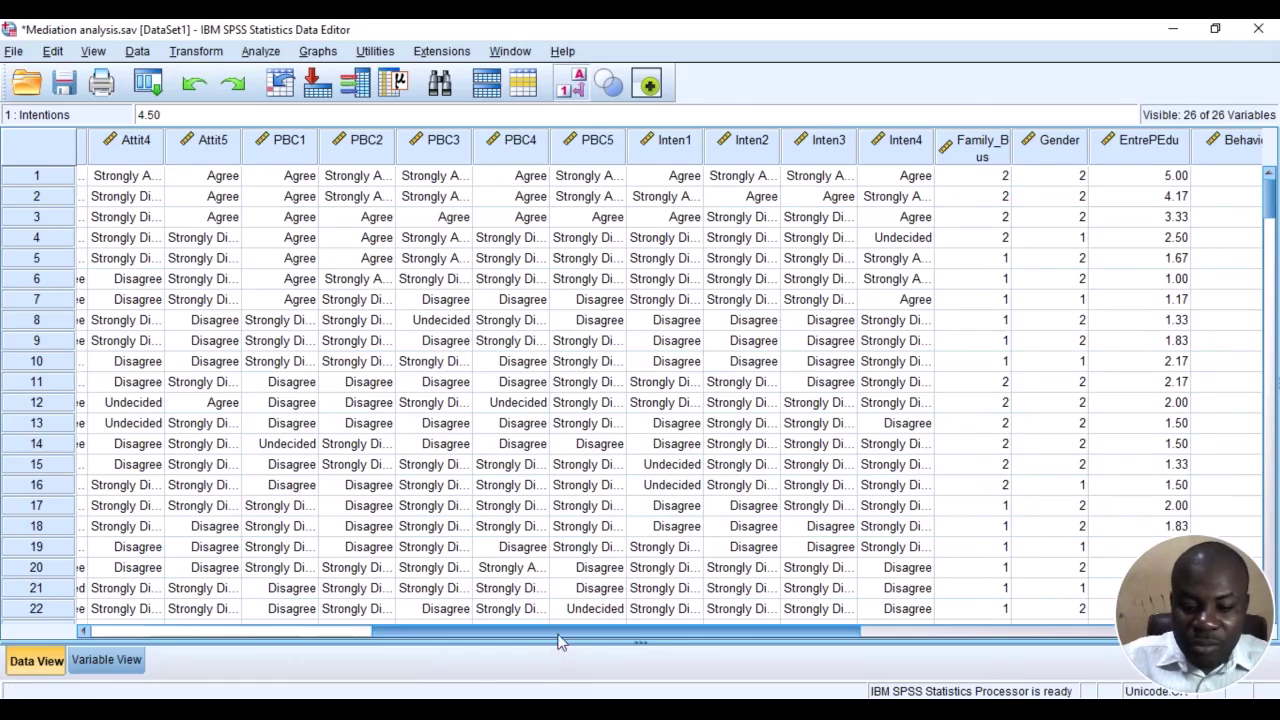
Show numeric codes instead of value labels in the data grid, with the computed construct columns in view.
{"action": "left_click_drag", "start_coordinate": [558, 642], "coordinate": [786, 642]}
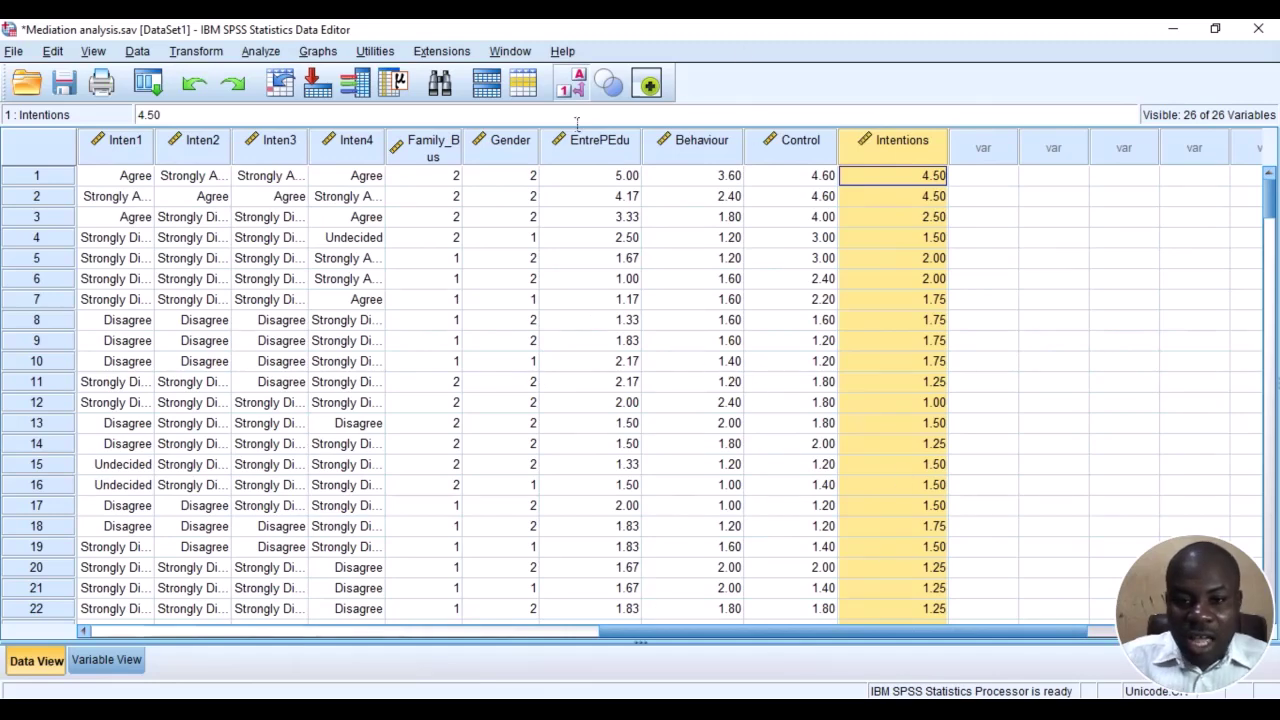
{"action": "left_click", "coordinate": [572, 84]}
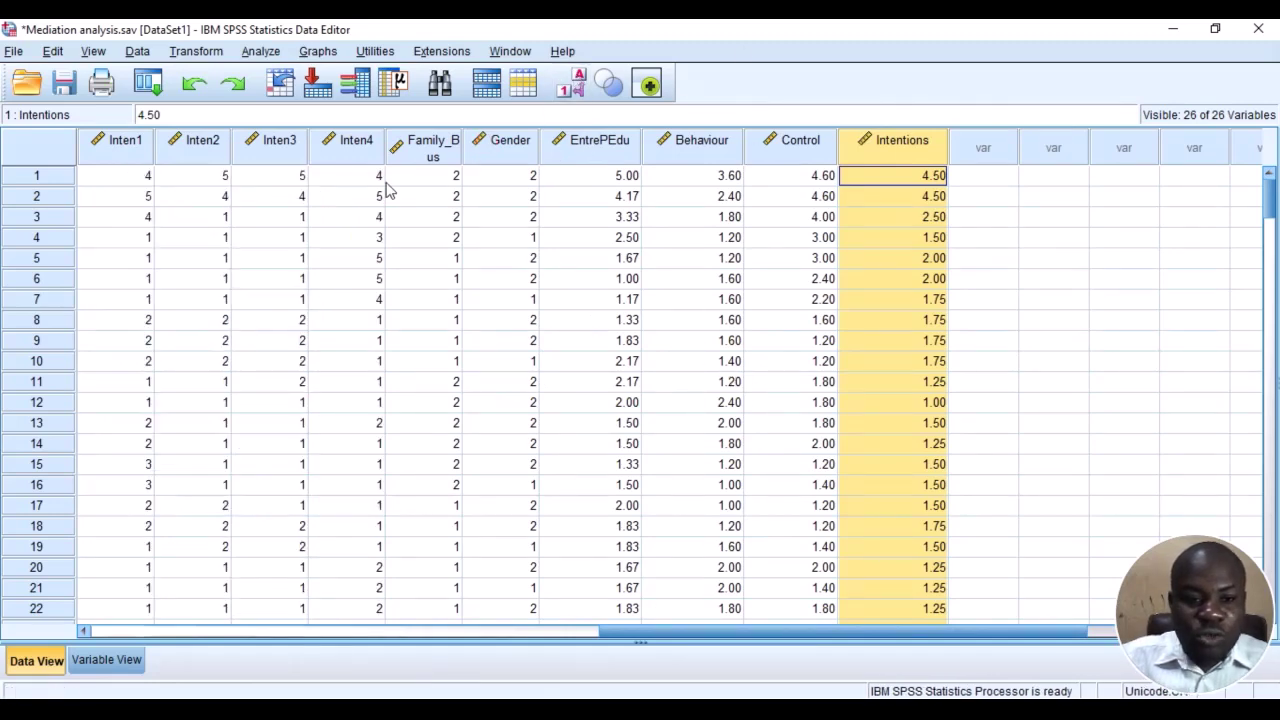
Set up a Bivariate Correlations analysis with EntrePEdu, Behaviour, Control and Intentions as the variables.
{"action": "left_click", "coordinate": [262, 52]}
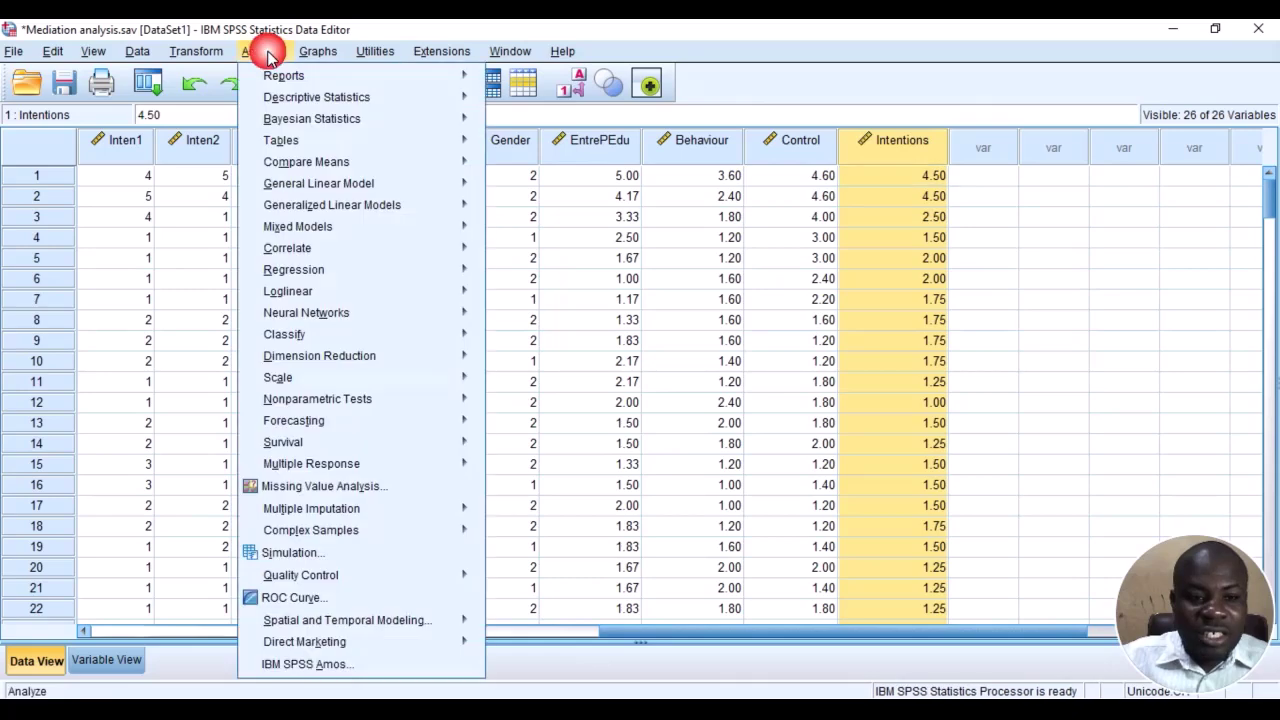
{"action": "mouse_move", "coordinate": [340, 257]}
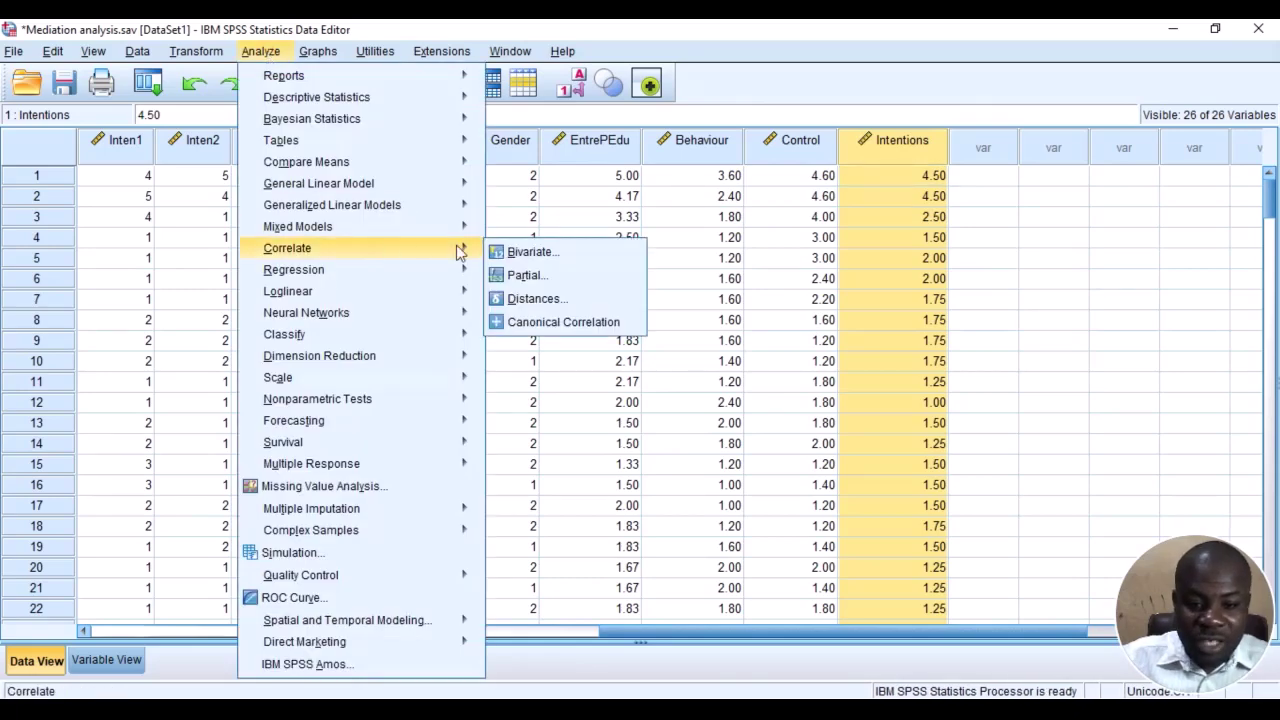
{"action": "left_click", "coordinate": [506, 252]}
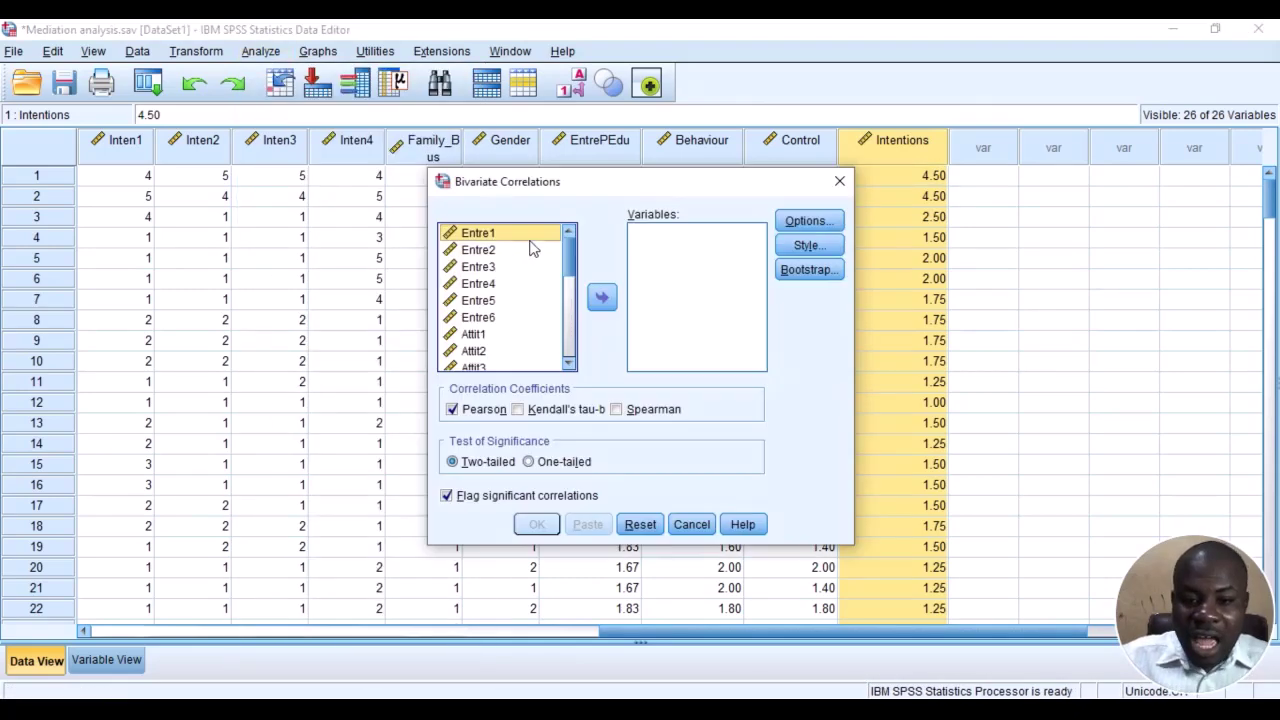
{"action": "scroll", "coordinate": [530, 265], "scroll_direction": "down", "scroll_amount": 8}
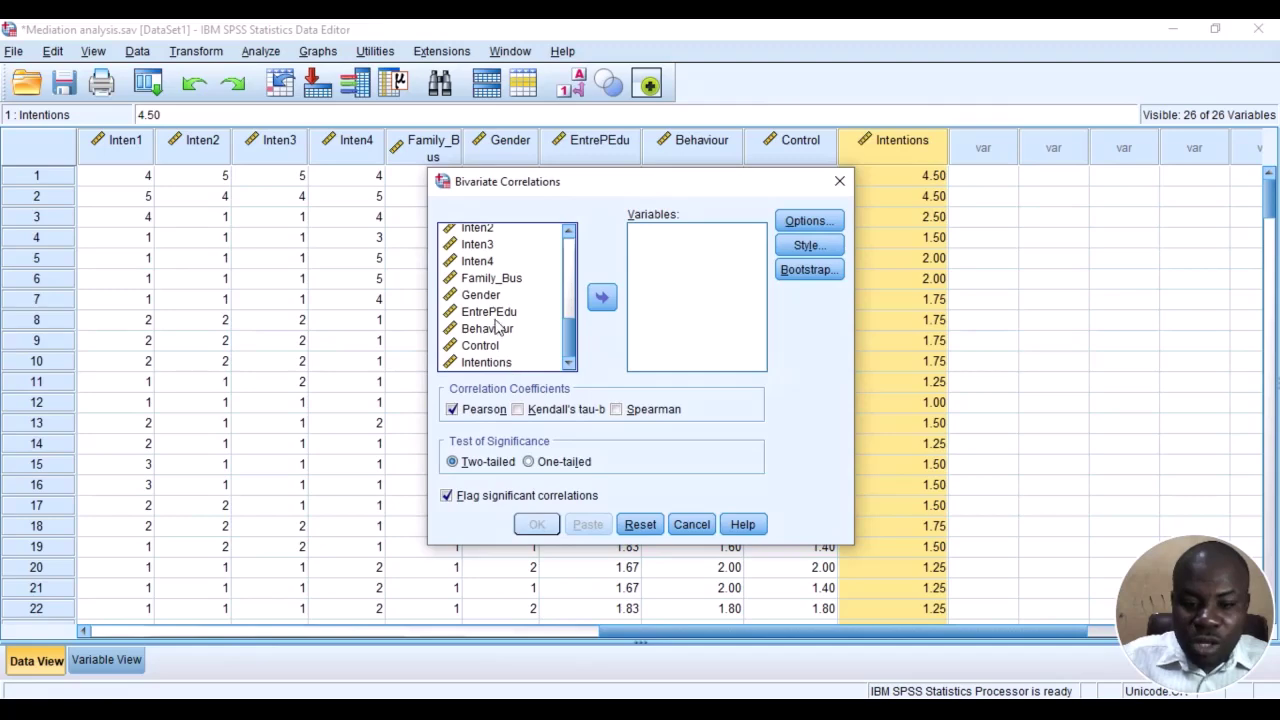
{"action": "left_click_drag", "start_coordinate": [498, 316], "coordinate": [505, 362]}
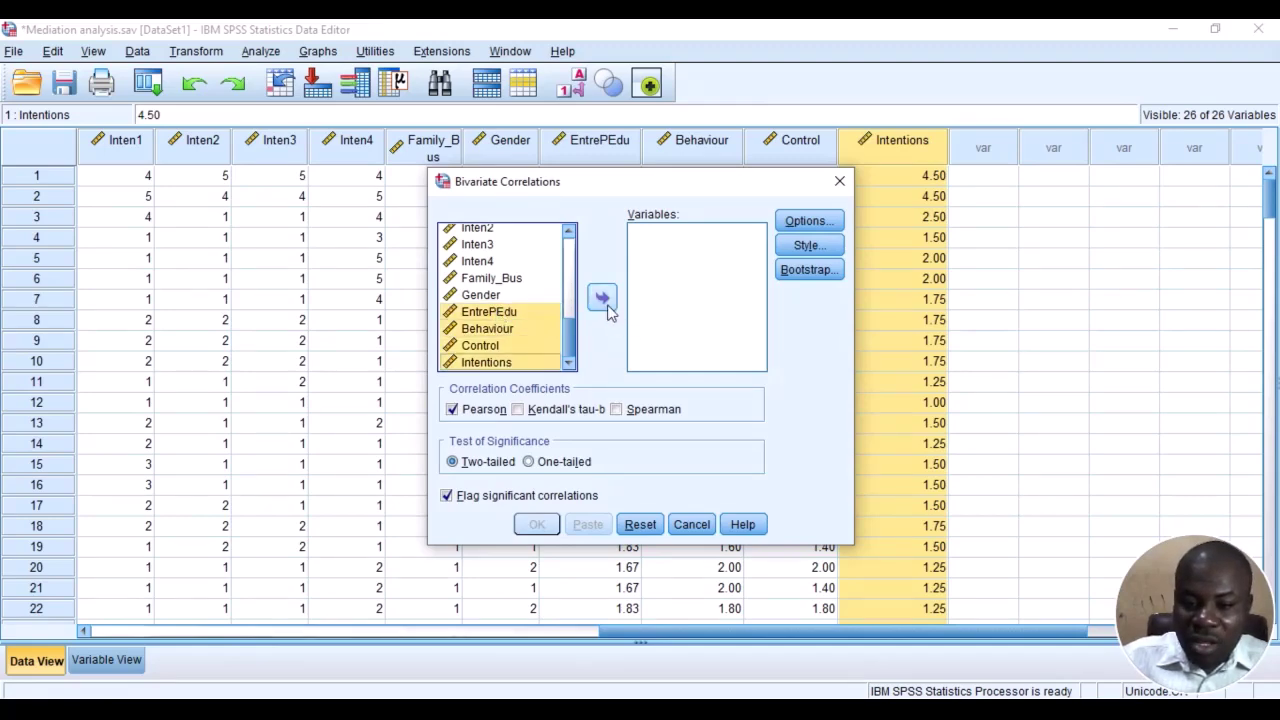
{"action": "left_click", "coordinate": [601, 297]}
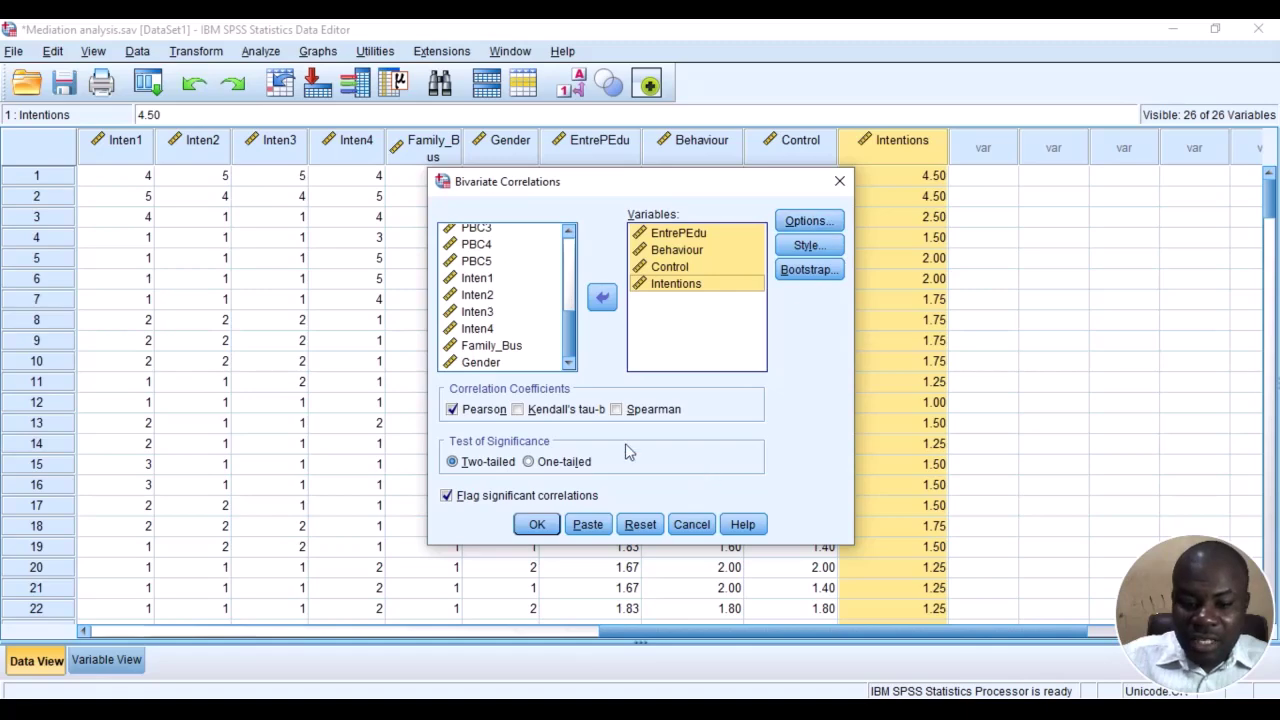
Include means and standard deviations in the correlation statistics and run the analysis.
{"action": "left_click", "coordinate": [808, 220]}
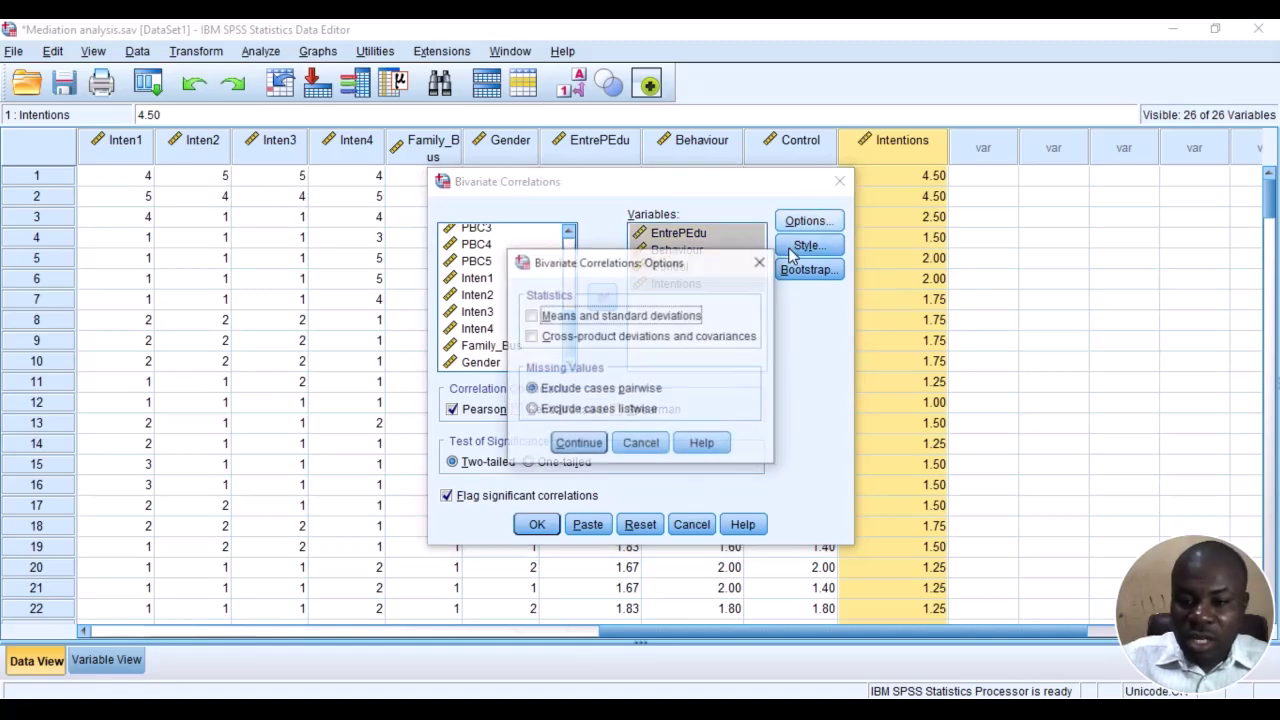
{"action": "left_click", "coordinate": [603, 316]}
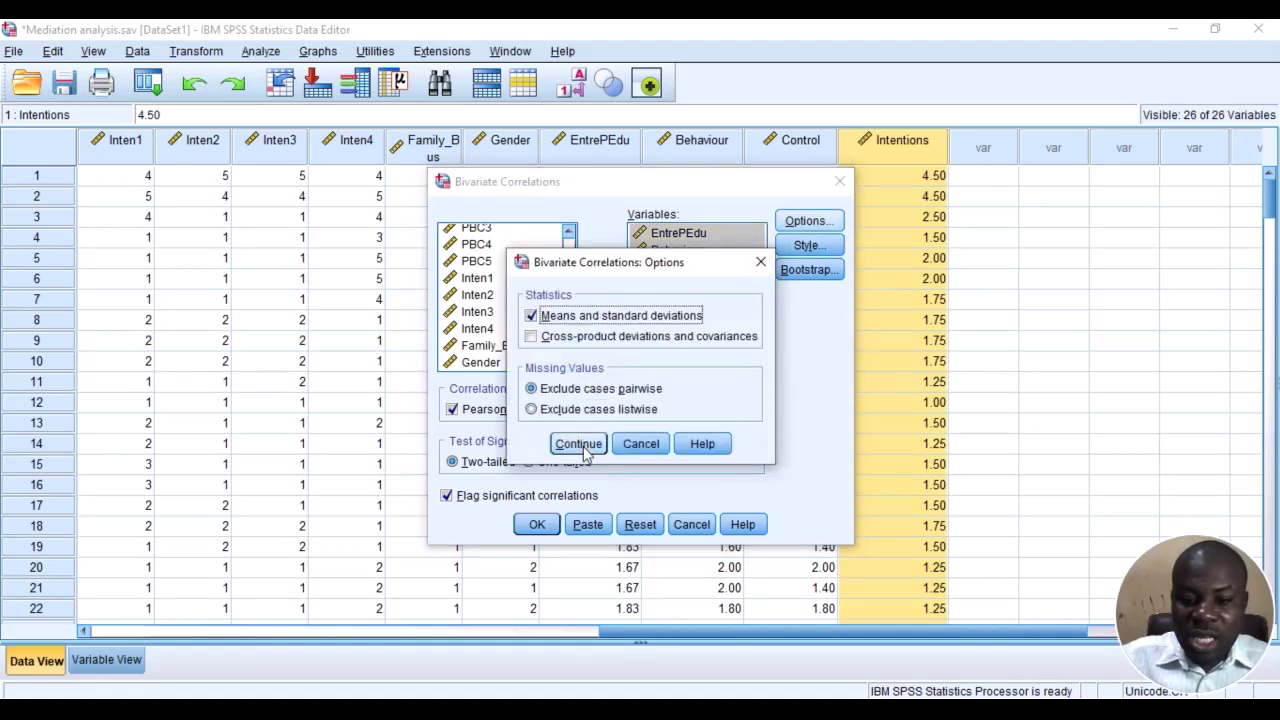
{"action": "left_click", "coordinate": [584, 447]}
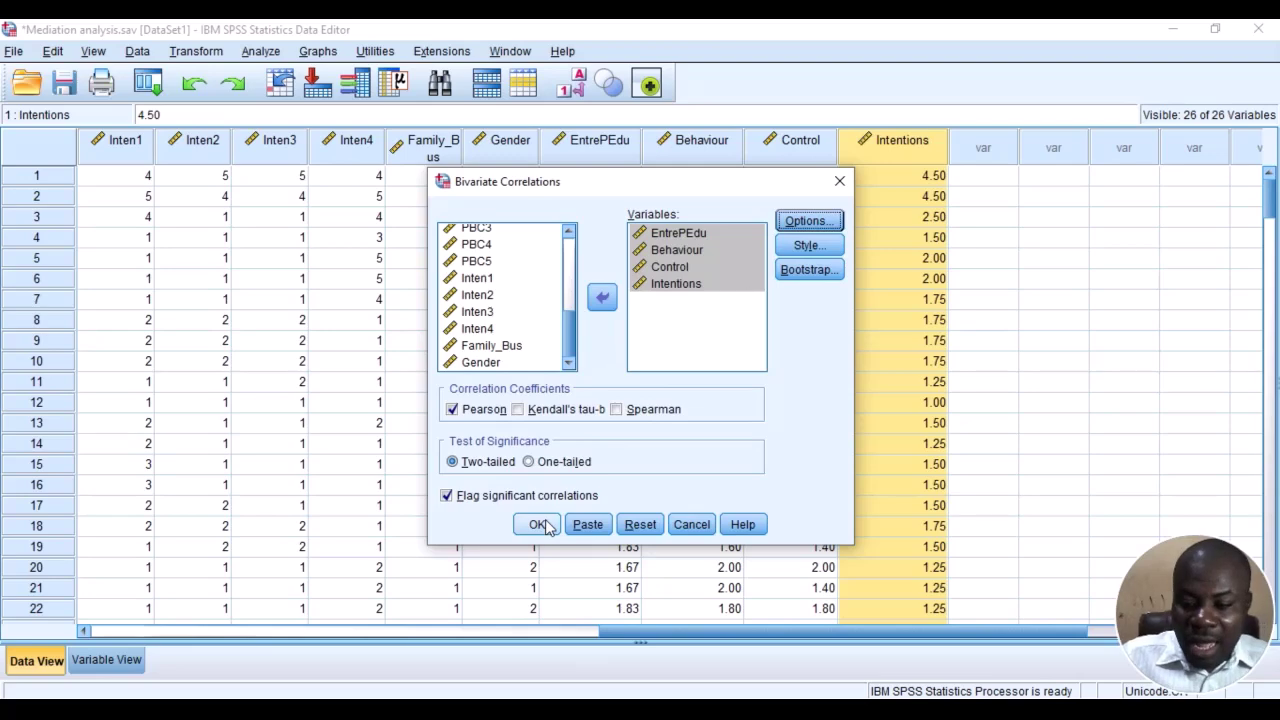
{"action": "left_click", "coordinate": [538, 524]}
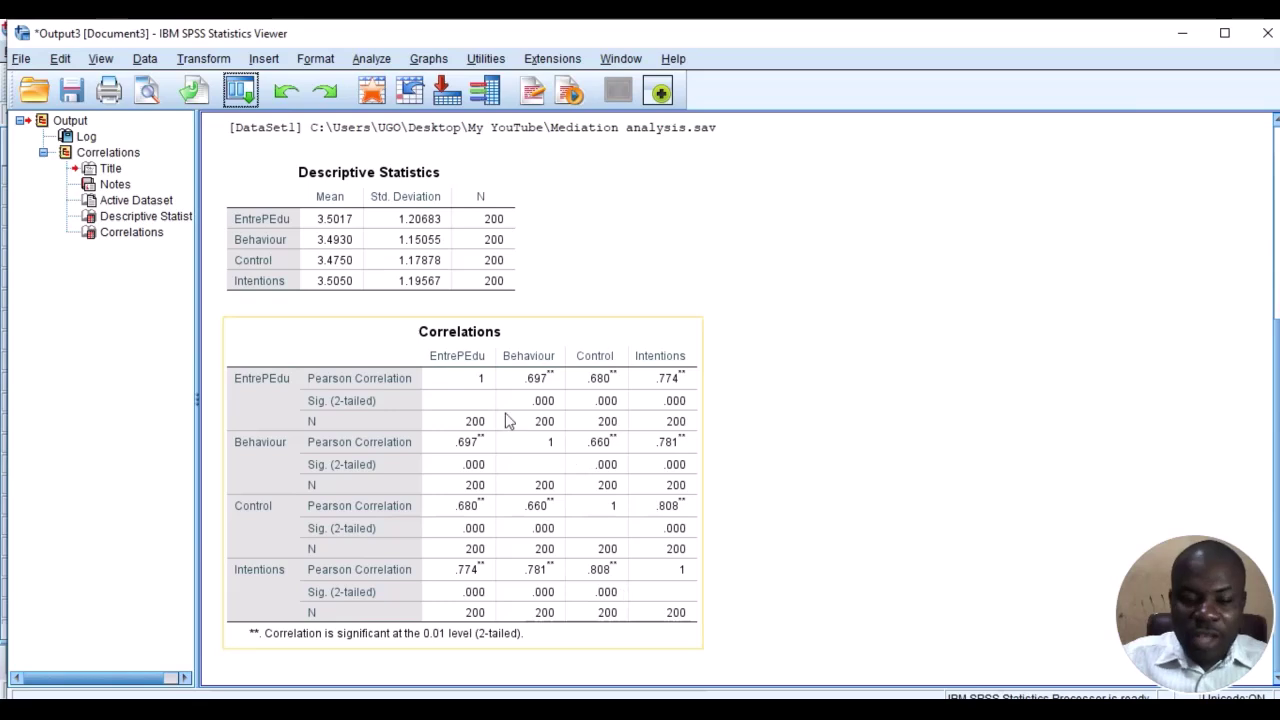
Examine the Descriptive Statistics and Correlations tables, and return to the EntrePEdu column in the Data Editor.
{"action": "left_click", "coordinate": [386, 270]}
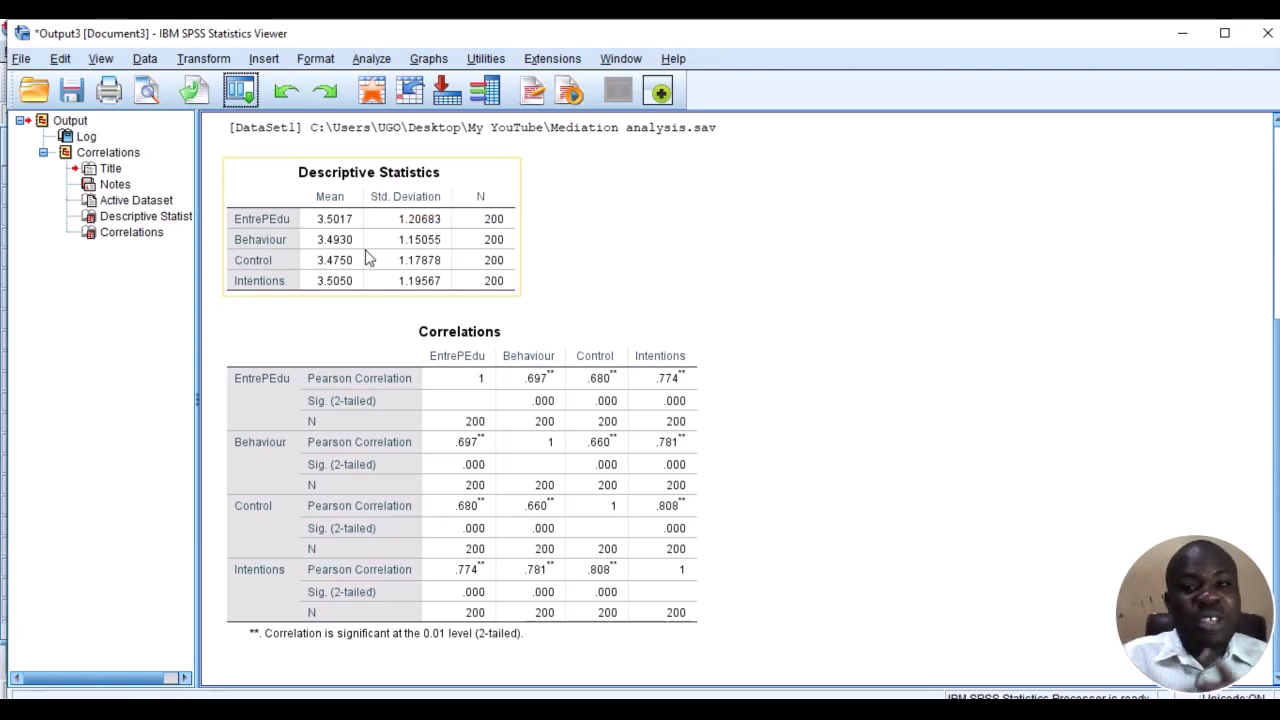
{"action": "left_click", "coordinate": [446, 371]}
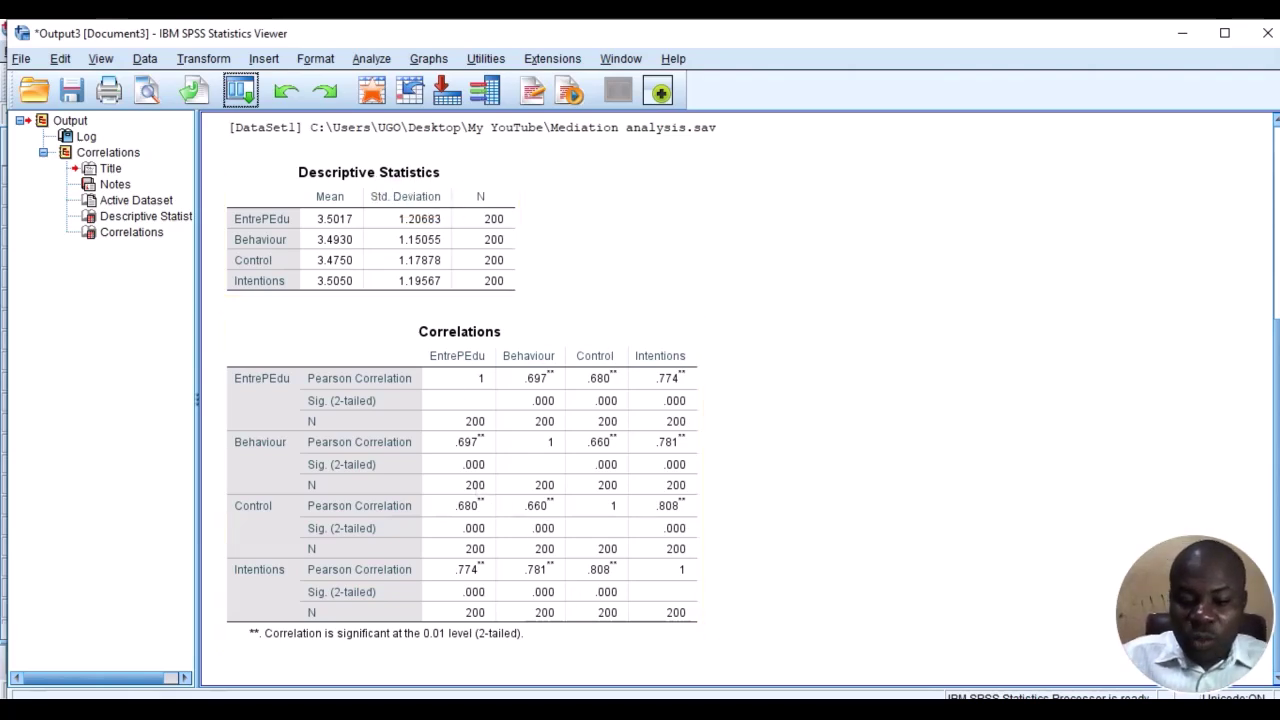
{"action": "left_click", "coordinate": [553, 660]}
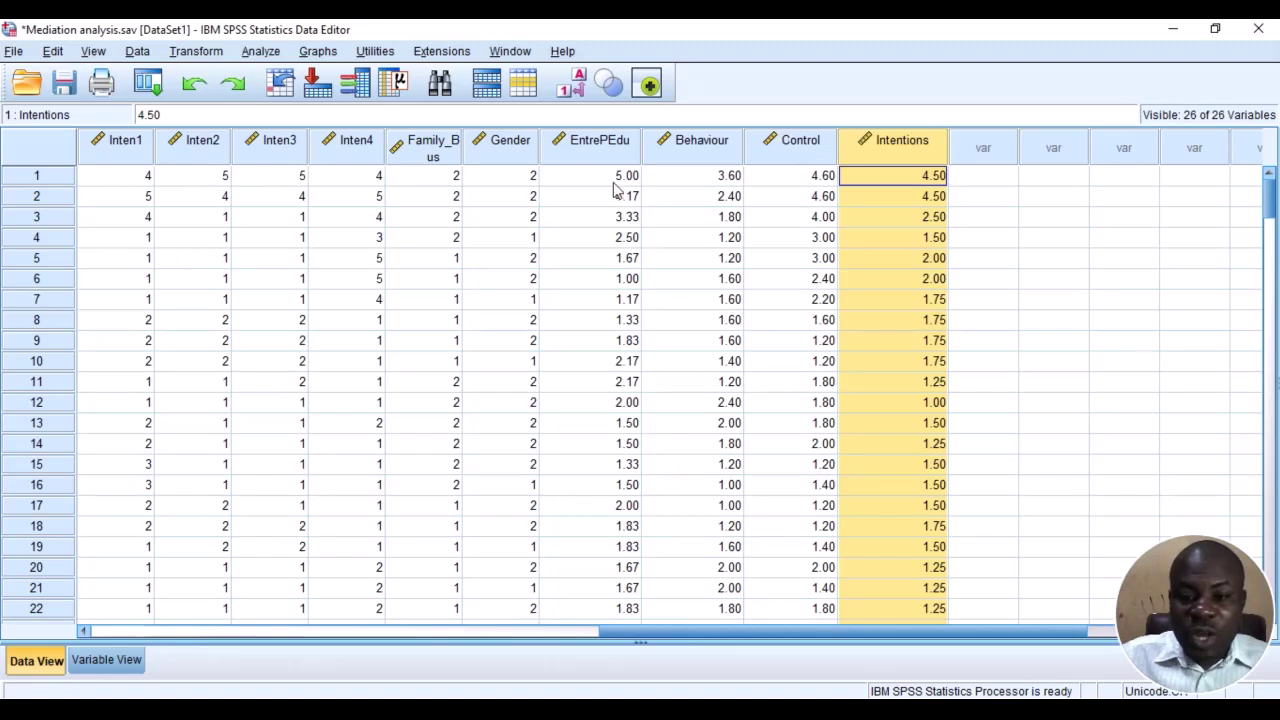
{"action": "left_click", "coordinate": [588, 145]}
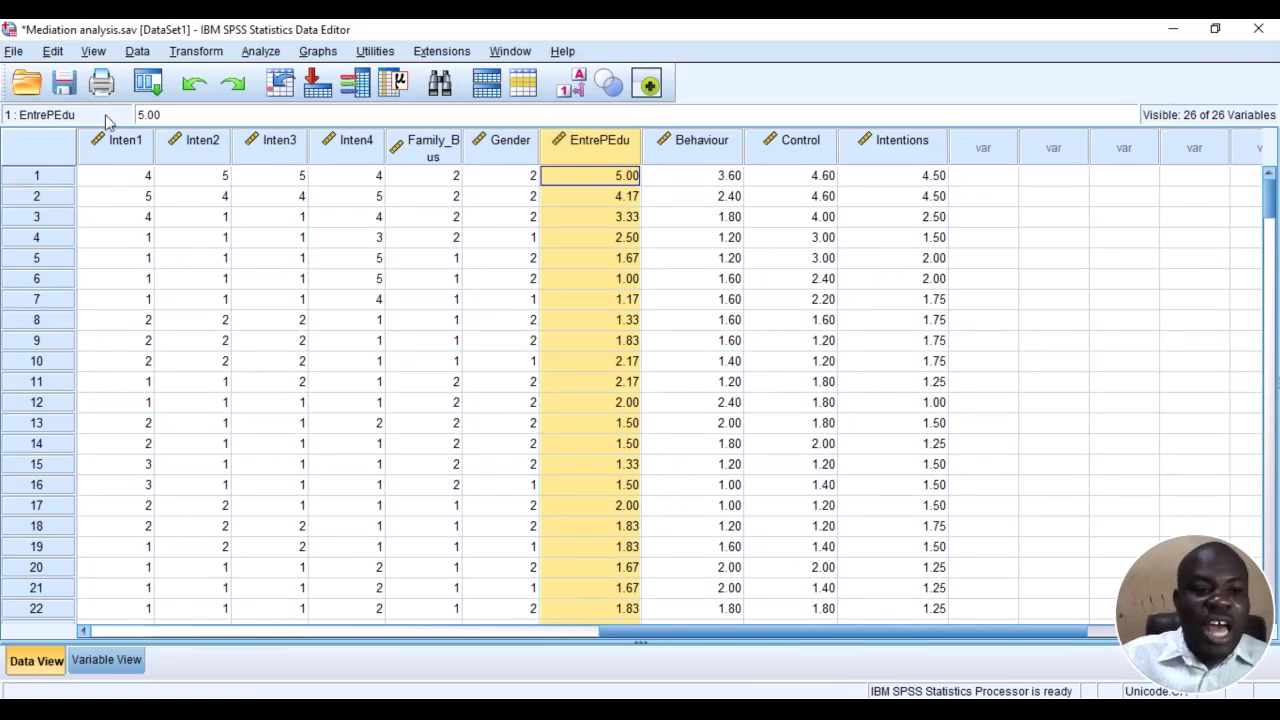
Start a Compute Variable operation with Intentions1 as the target and clear the old MEAN expression.
{"action": "left_click", "coordinate": [148, 84]}
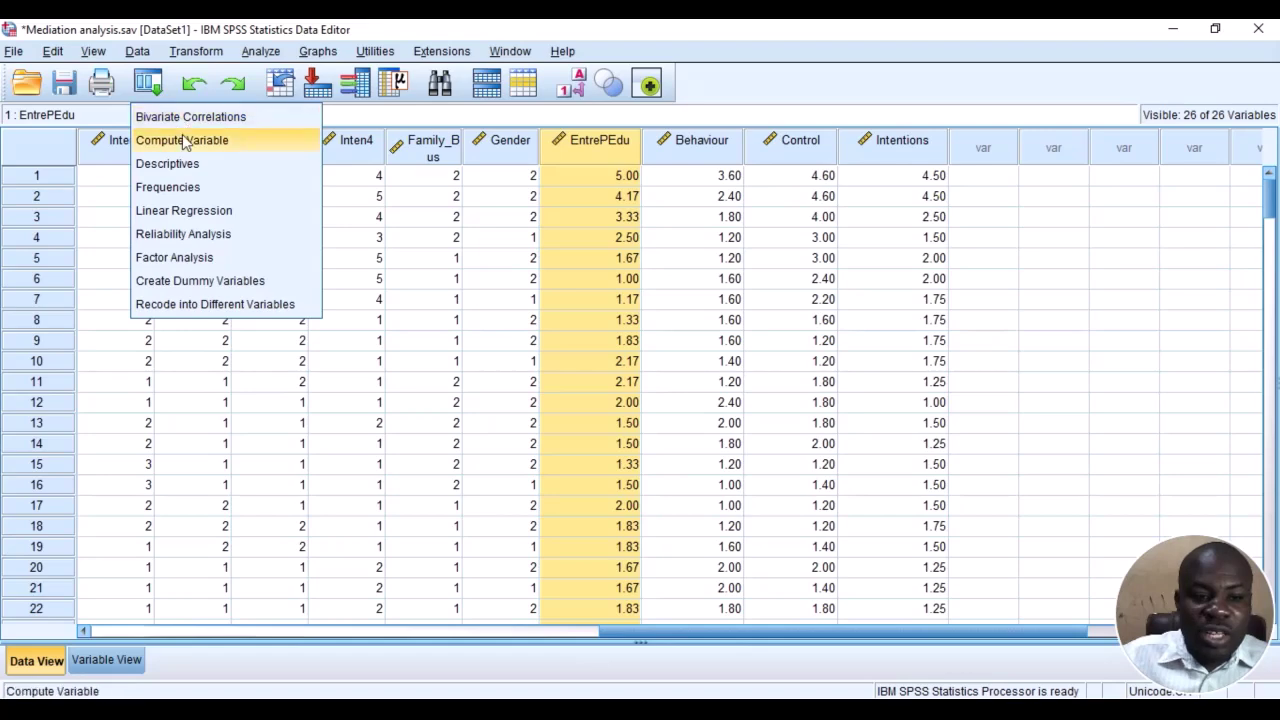
{"action": "left_click", "coordinate": [186, 143]}
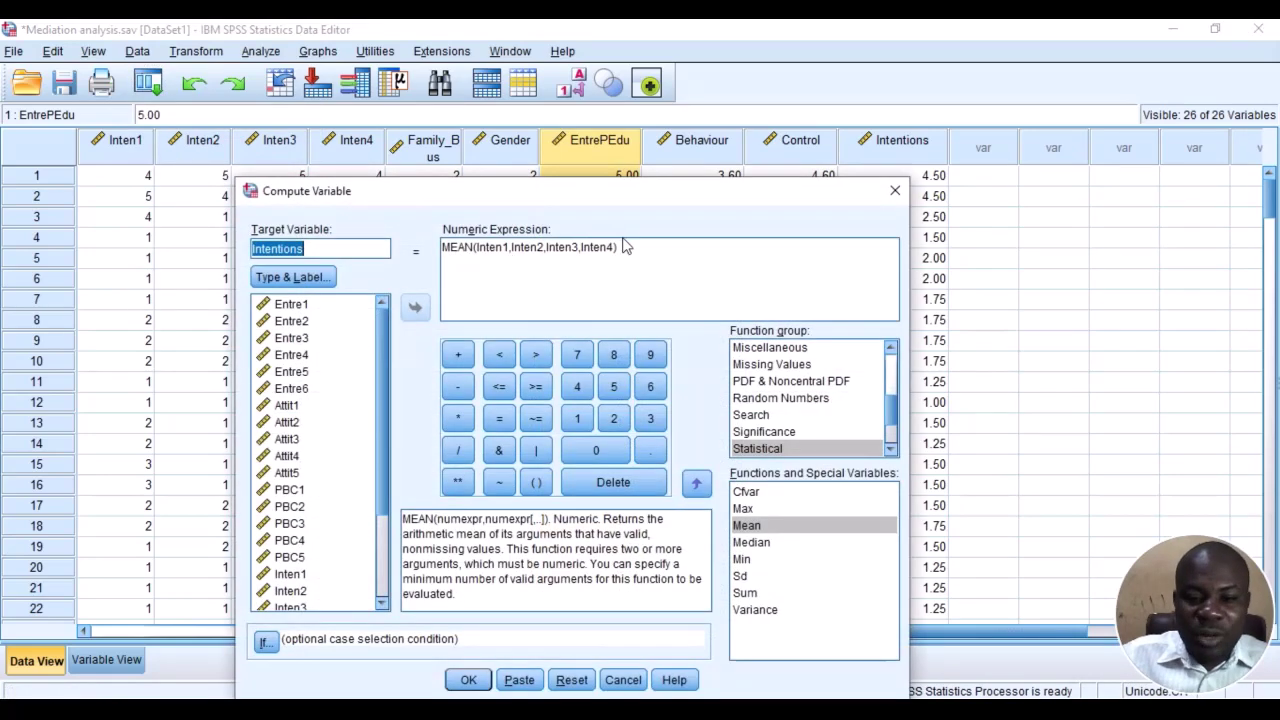
{"action": "left_click", "coordinate": [492, 288]}
{"action": "key", "text": "ctrl+a"}
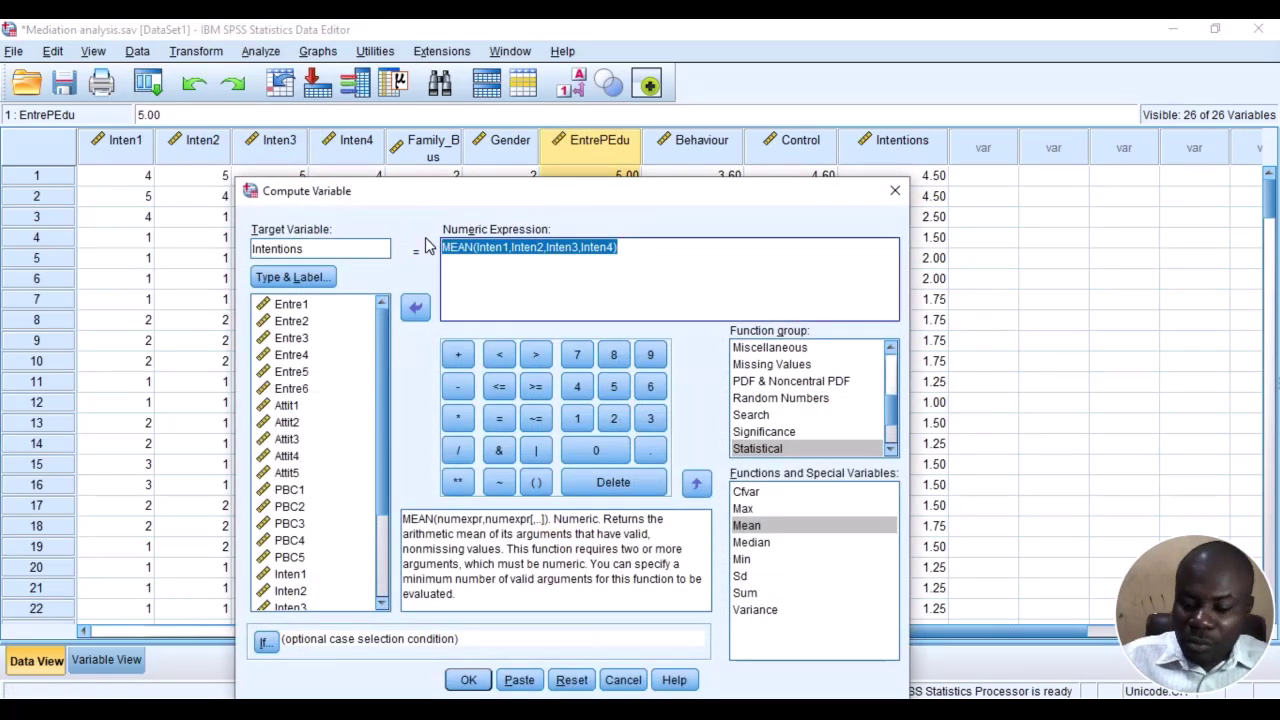
{"action": "key", "text": "Delete"}
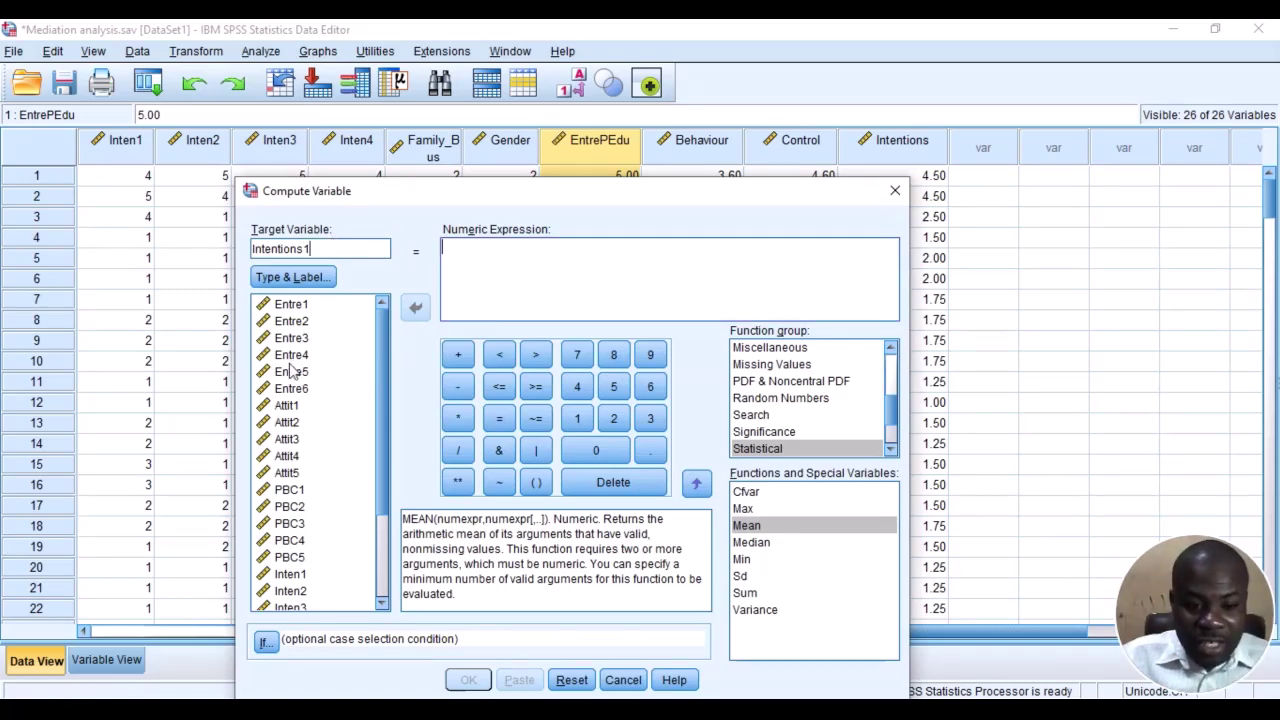
Begin the numeric expression for Intentions1 with Inten1 + Inten2 +.
{"action": "scroll", "coordinate": [291, 371], "scroll_direction": "down", "scroll_amount": 3}
{"action": "scroll", "coordinate": [290, 368], "scroll_direction": "up", "scroll_amount": 1}
{"action": "scroll", "coordinate": [295, 385], "scroll_direction": "down", "scroll_amount": 1}
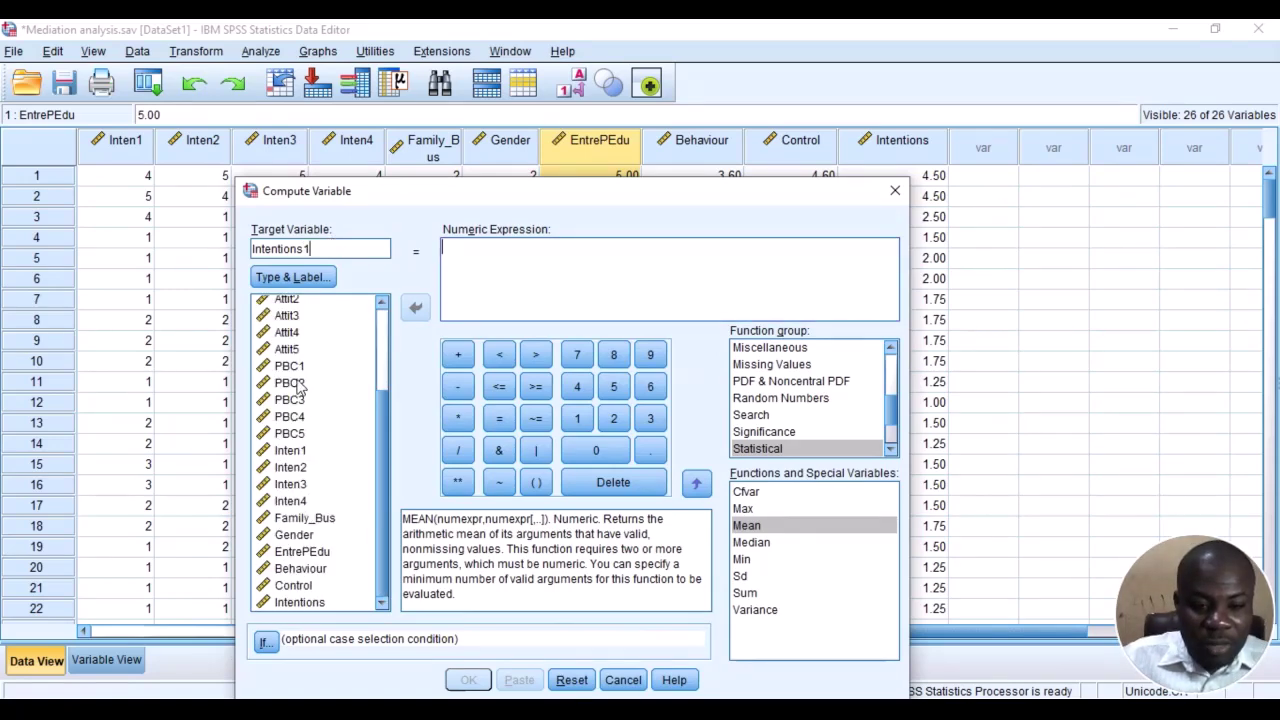
{"action": "left_click", "coordinate": [289, 451]}
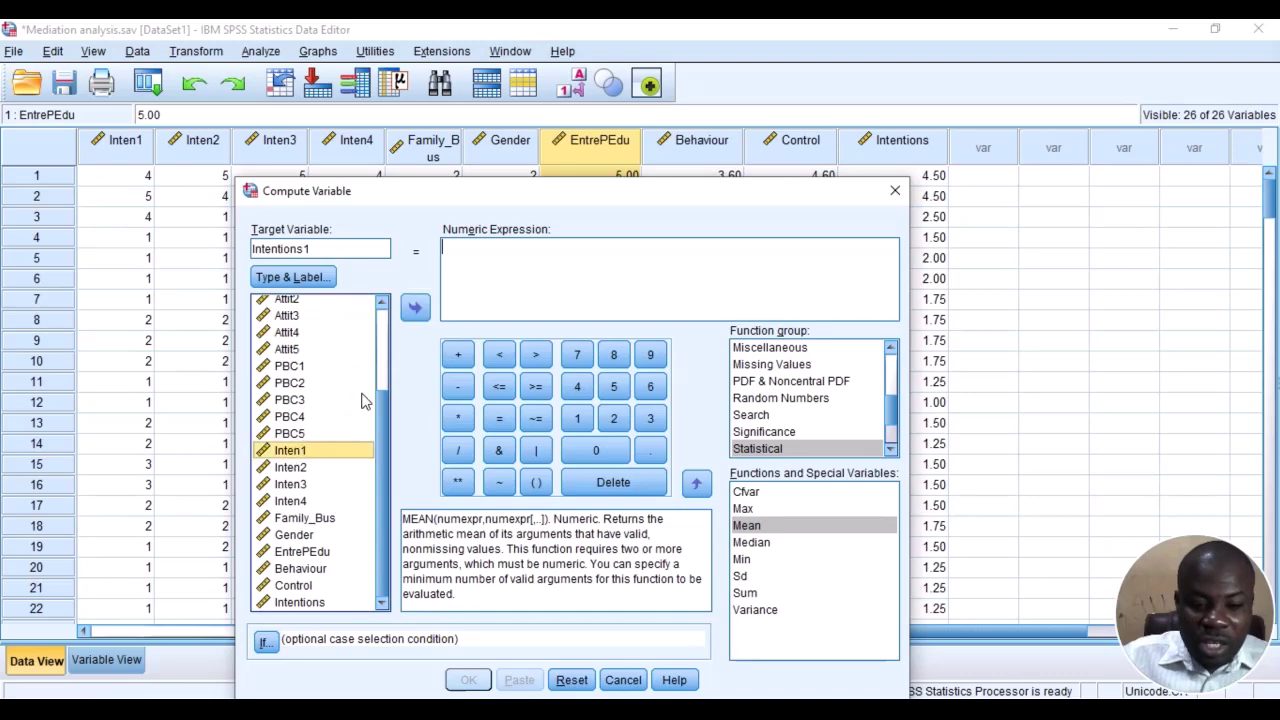
{"action": "left_click", "coordinate": [415, 308]}
{"action": "left_click", "coordinate": [458, 355]}
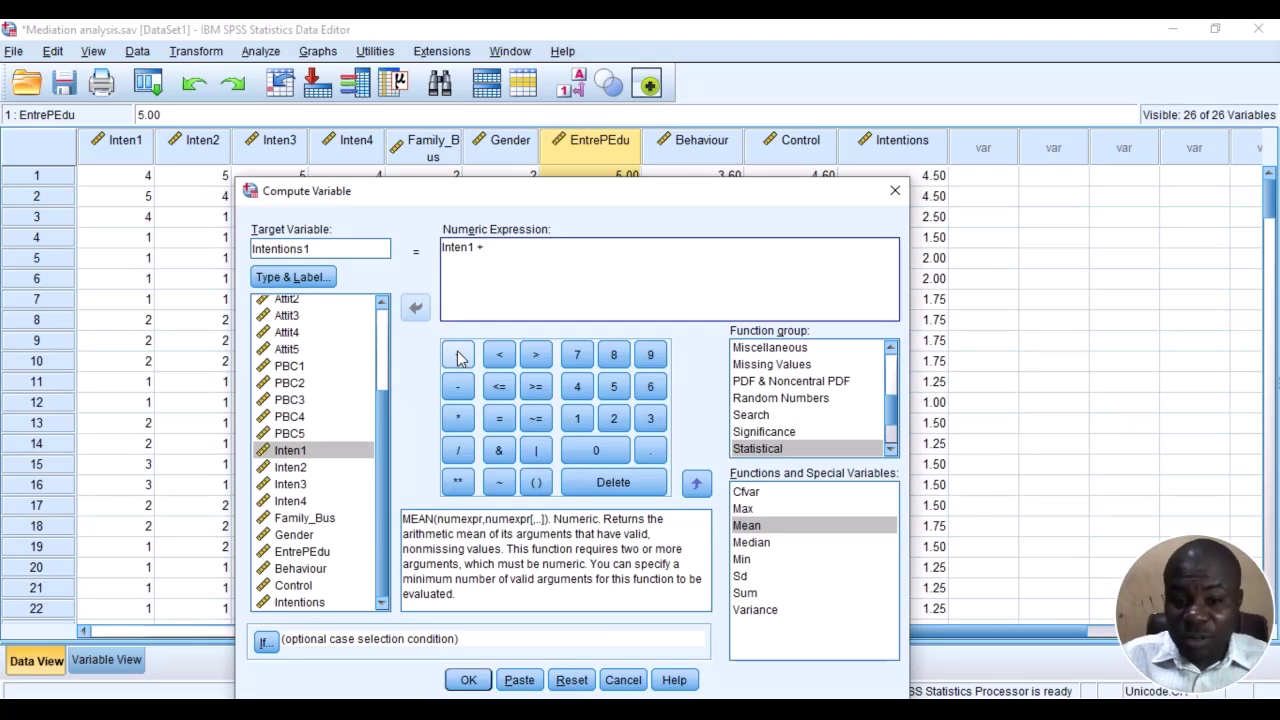
{"action": "left_click", "coordinate": [310, 468]}
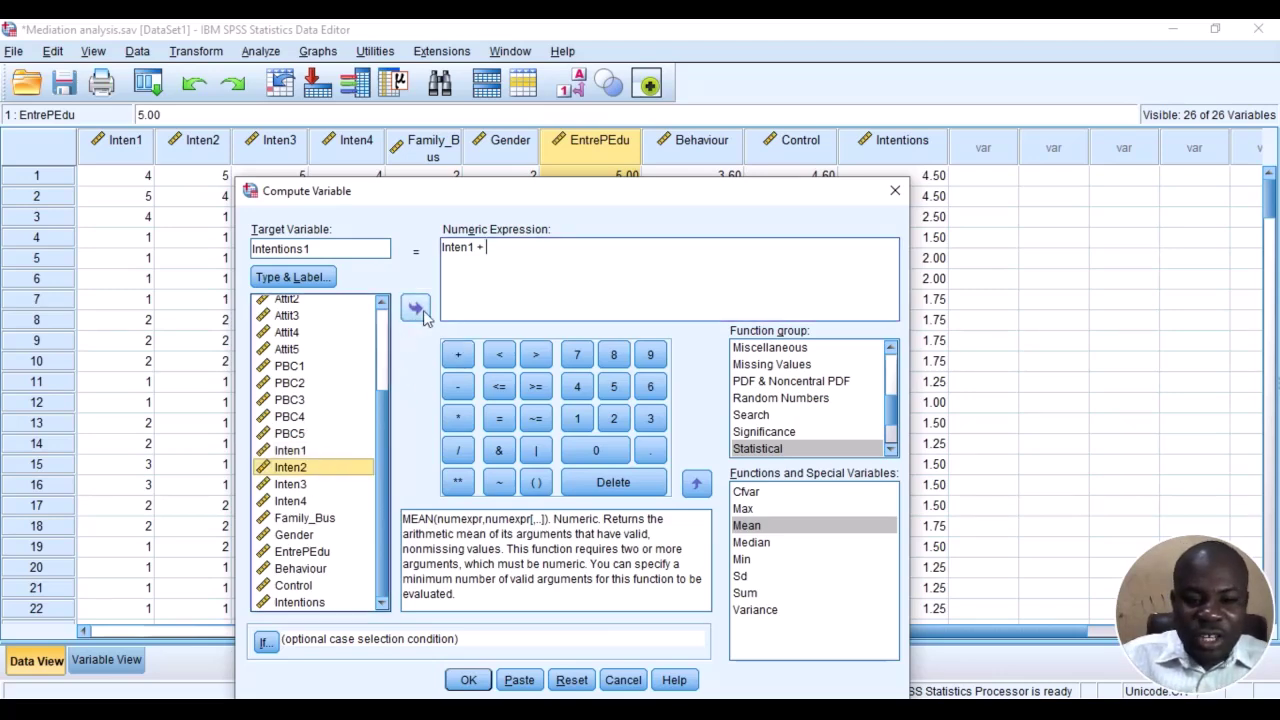
{"action": "left_click", "coordinate": [415, 308]}
{"action": "left_click", "coordinate": [456, 359]}
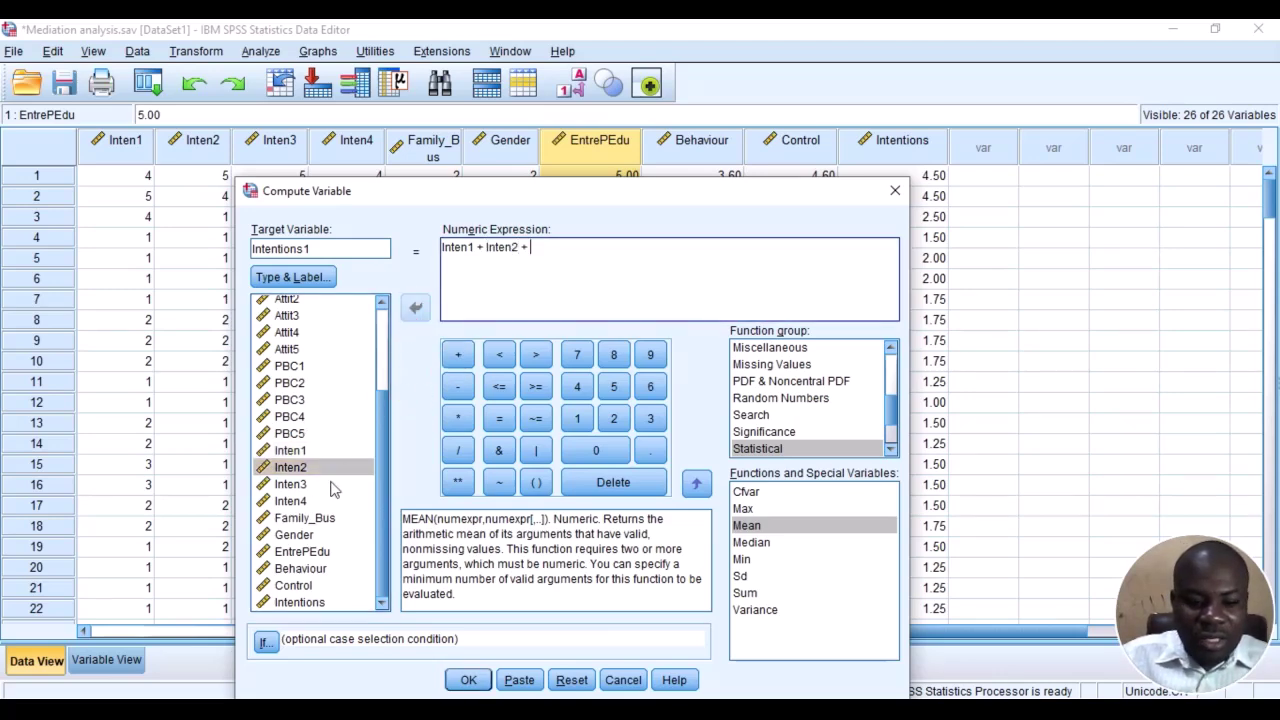
Complete the sum expression with Inten3 + Inten4 and run the Intentions1 computation.
{"action": "left_click", "coordinate": [295, 484]}
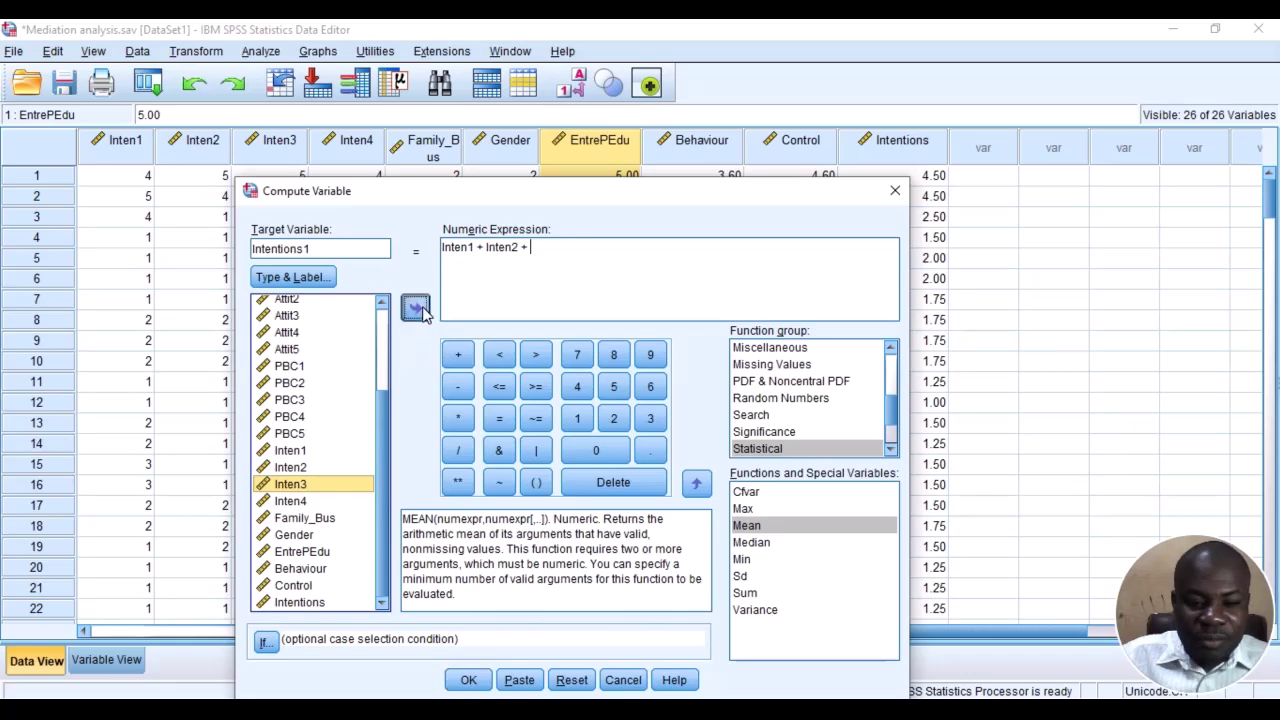
{"action": "left_click", "coordinate": [415, 308]}
{"action": "left_click", "coordinate": [457, 352]}
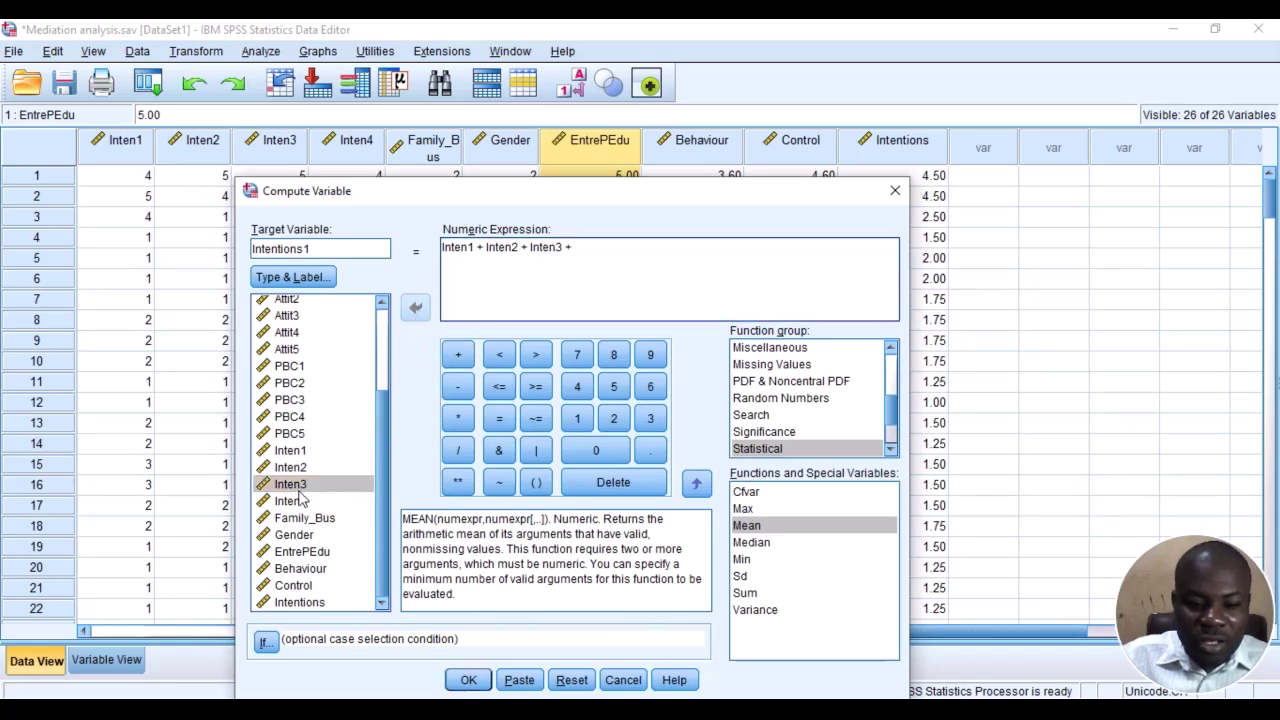
{"action": "left_click", "coordinate": [295, 500]}
{"action": "left_click", "coordinate": [416, 310]}
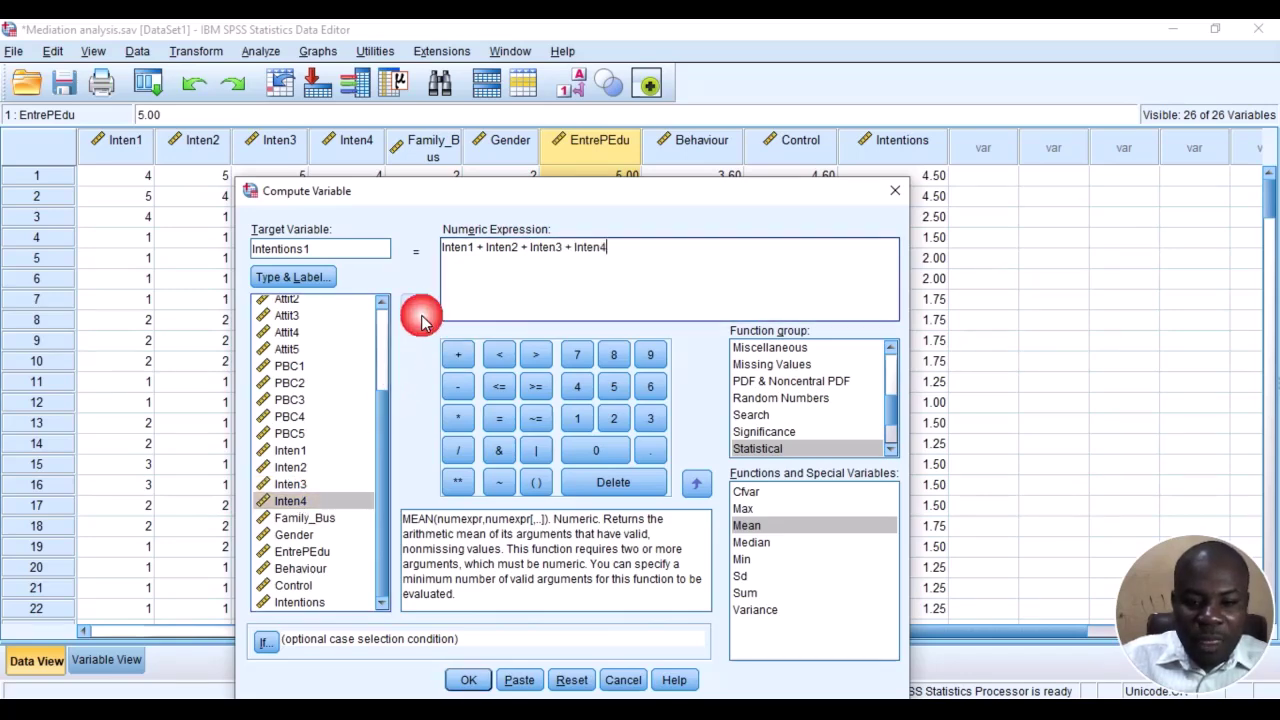
{"action": "left_click", "coordinate": [470, 680]}
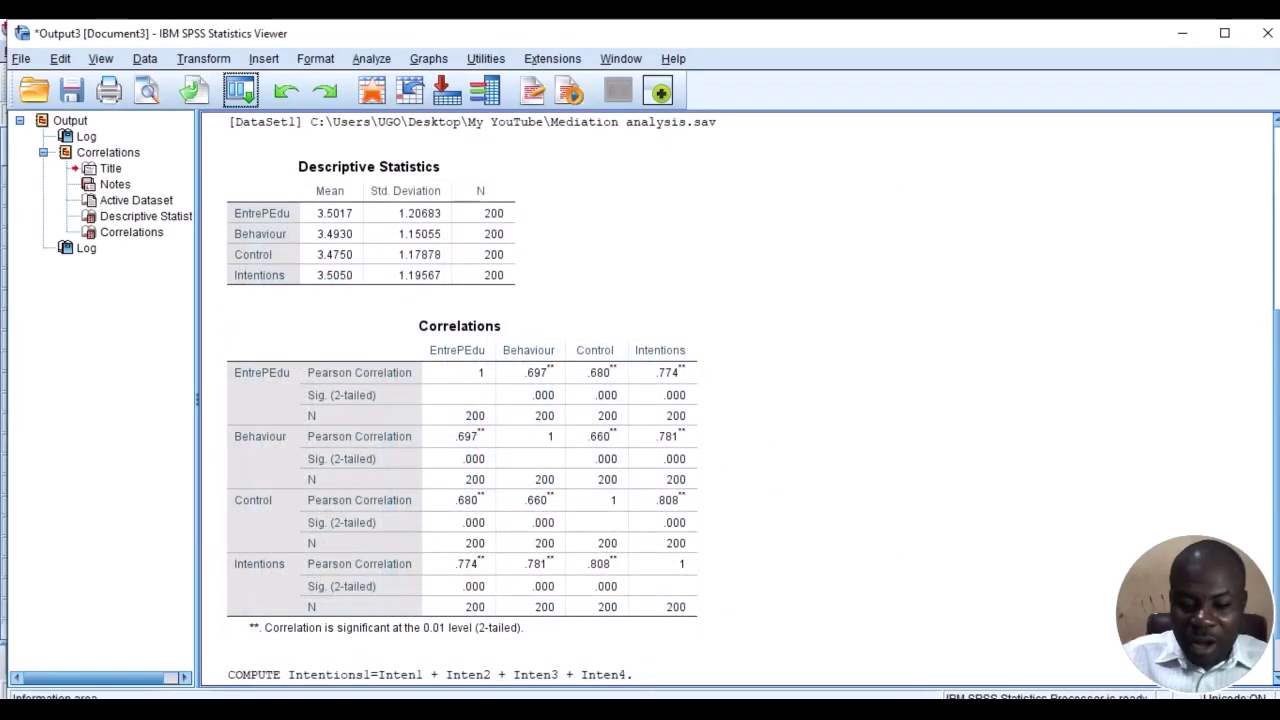
Compare the summed Intentions1 column with the mean-based Intentions column in the Data Editor.
{"action": "left_click", "coordinate": [580, 654]}
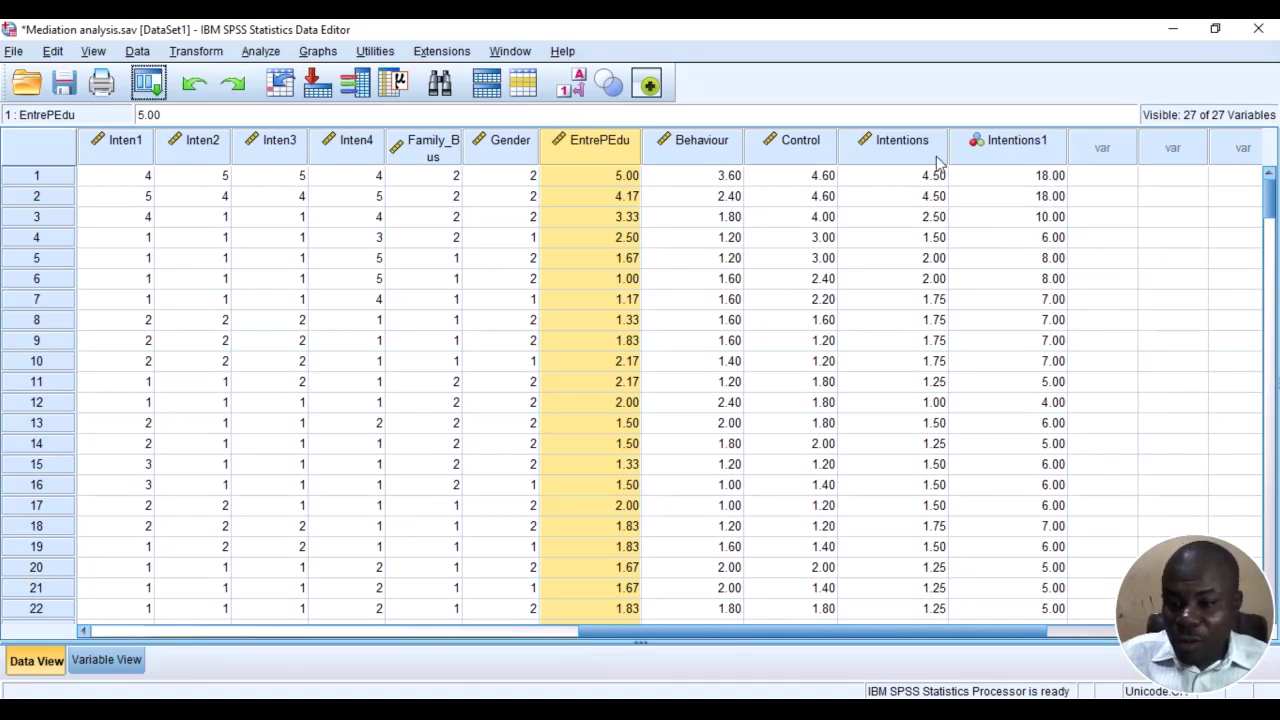
{"action": "scroll", "coordinate": [1015, 237], "scroll_direction": "down", "scroll_amount": 9}
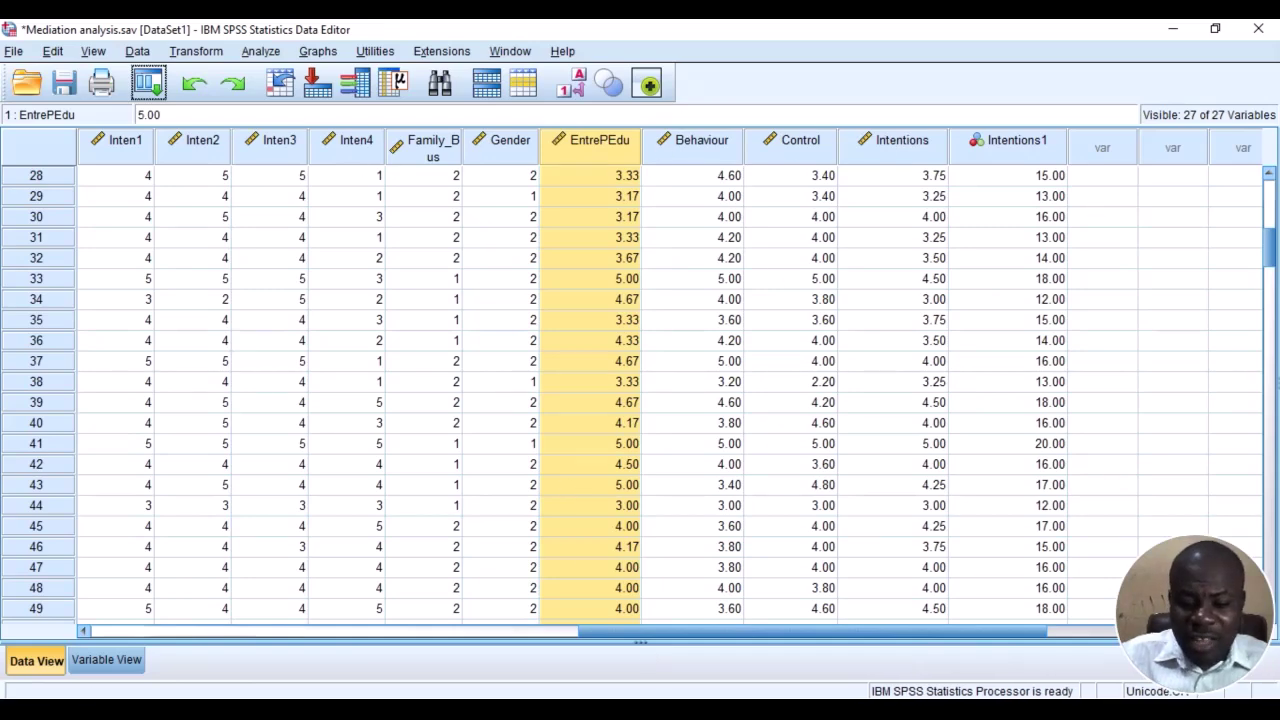
{"action": "left_click", "coordinate": [640, 708]}
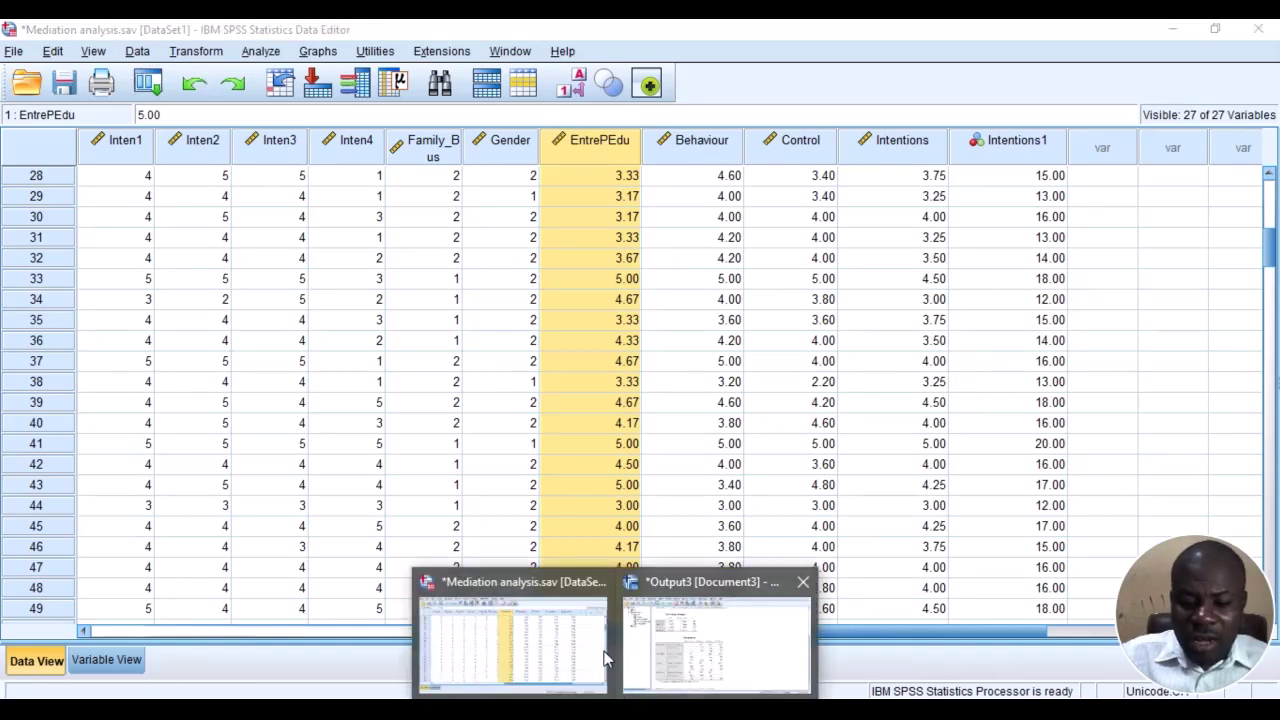
{"action": "left_click", "coordinate": [384, 382]}
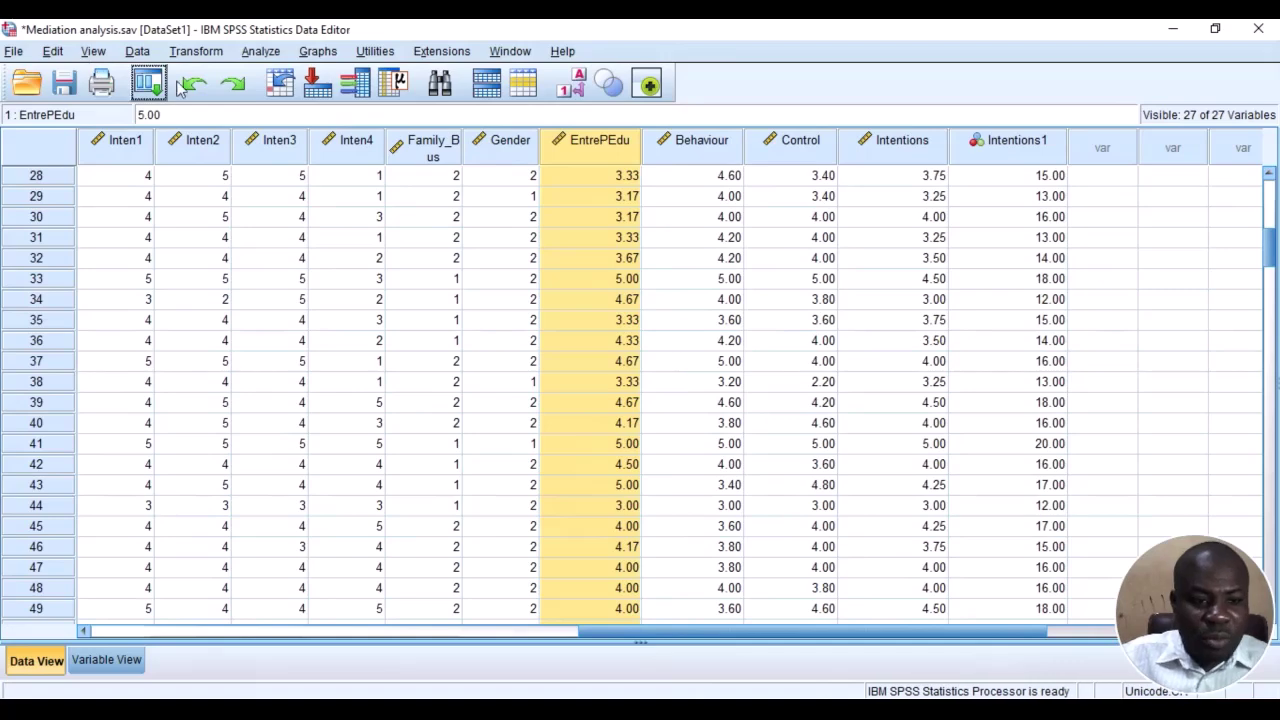
Start a new Compute Variable operation, clear the Intentions1 sum expression and set the target variable to Entrepr1.
{"action": "left_click", "coordinate": [148, 82]}
{"action": "left_click", "coordinate": [178, 116]}
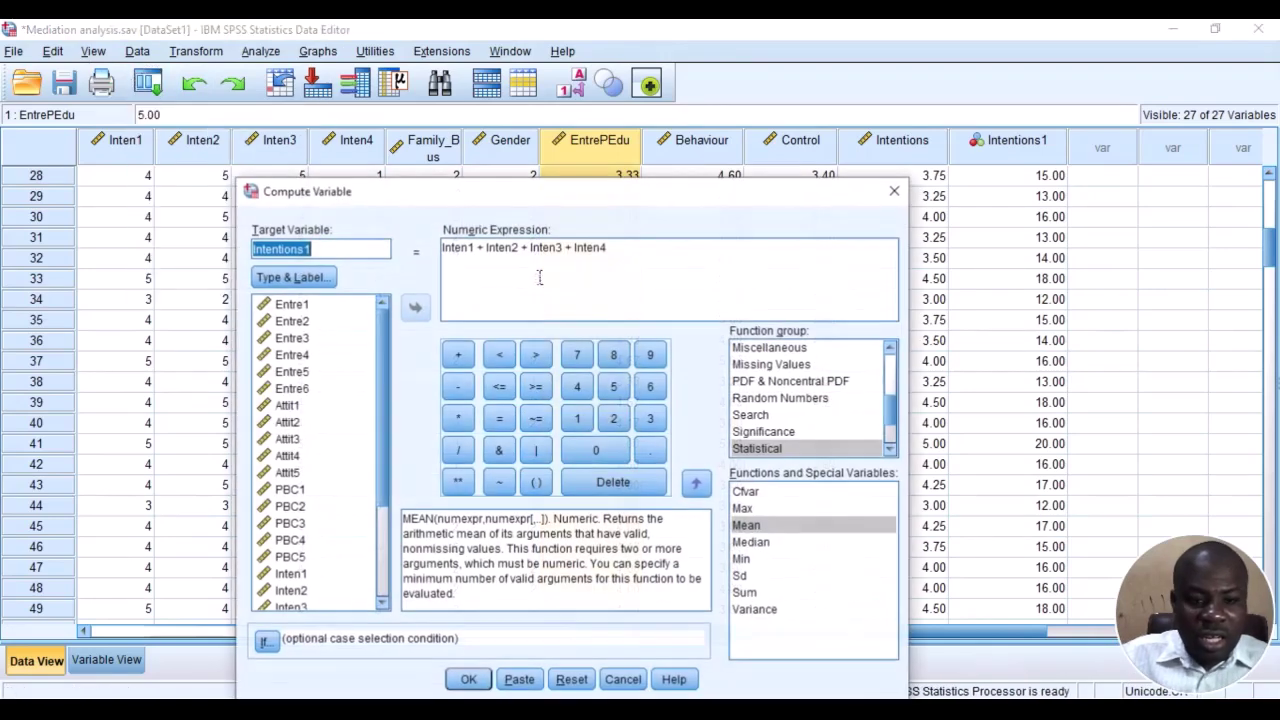
{"action": "left_click_drag", "start_coordinate": [636, 248], "coordinate": [468, 240]}
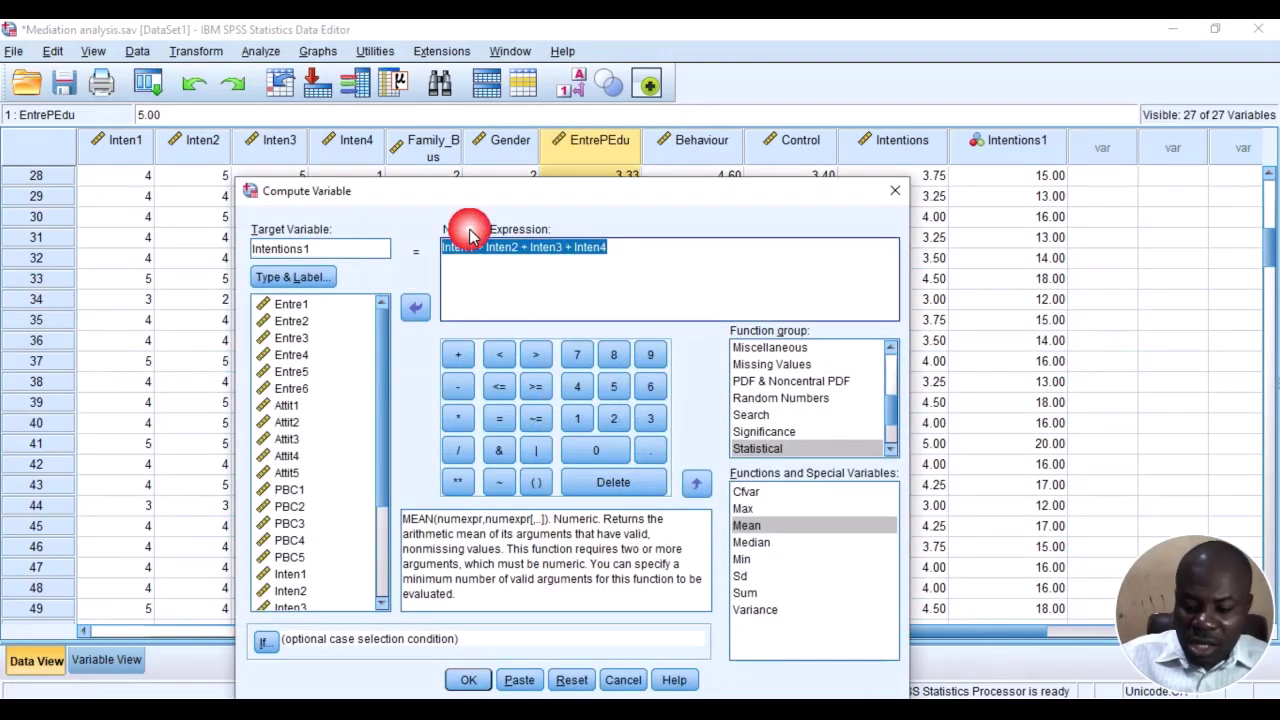
{"action": "key", "text": "Delete"}
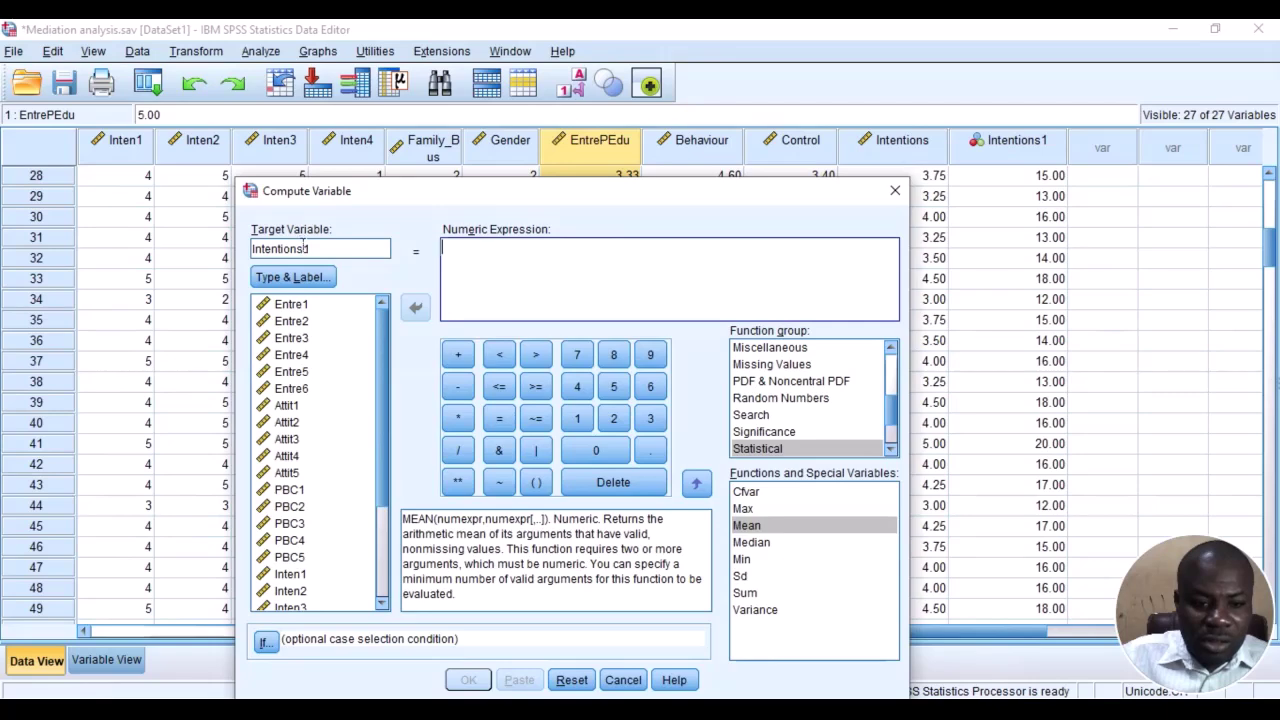
{"action": "left_click_drag", "start_coordinate": [304, 248], "coordinate": [245, 255]}
{"action": "type", "text": "Ent"}
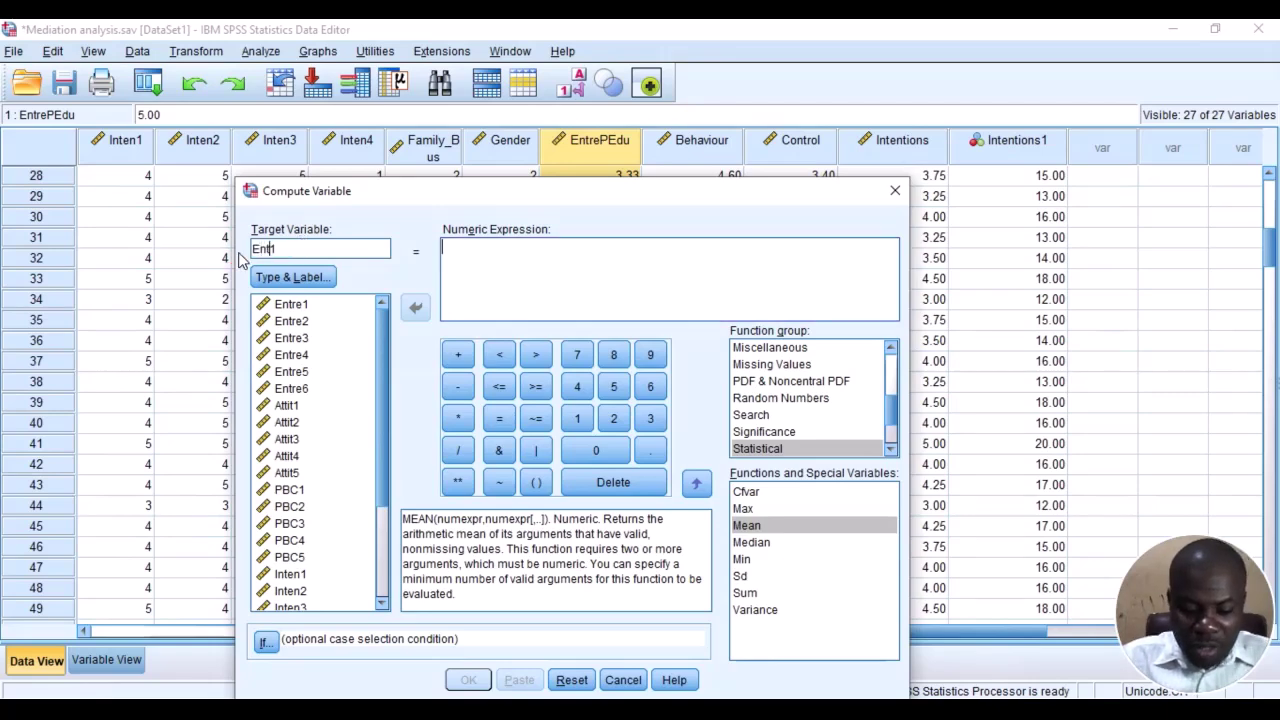
{"action": "type", "text": "repr1"}
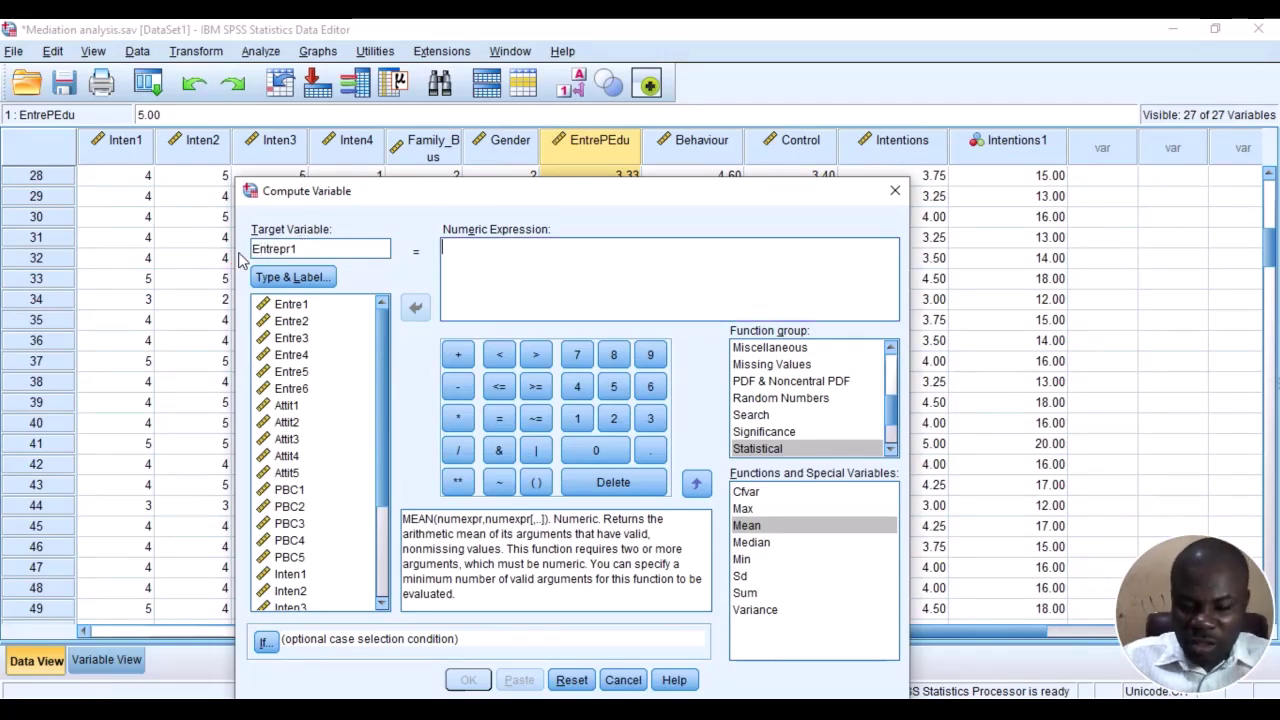
Begin the numeric expression with the sum Entre1 + Entre2 + Entre3.
{"action": "left_click", "coordinate": [288, 304]}
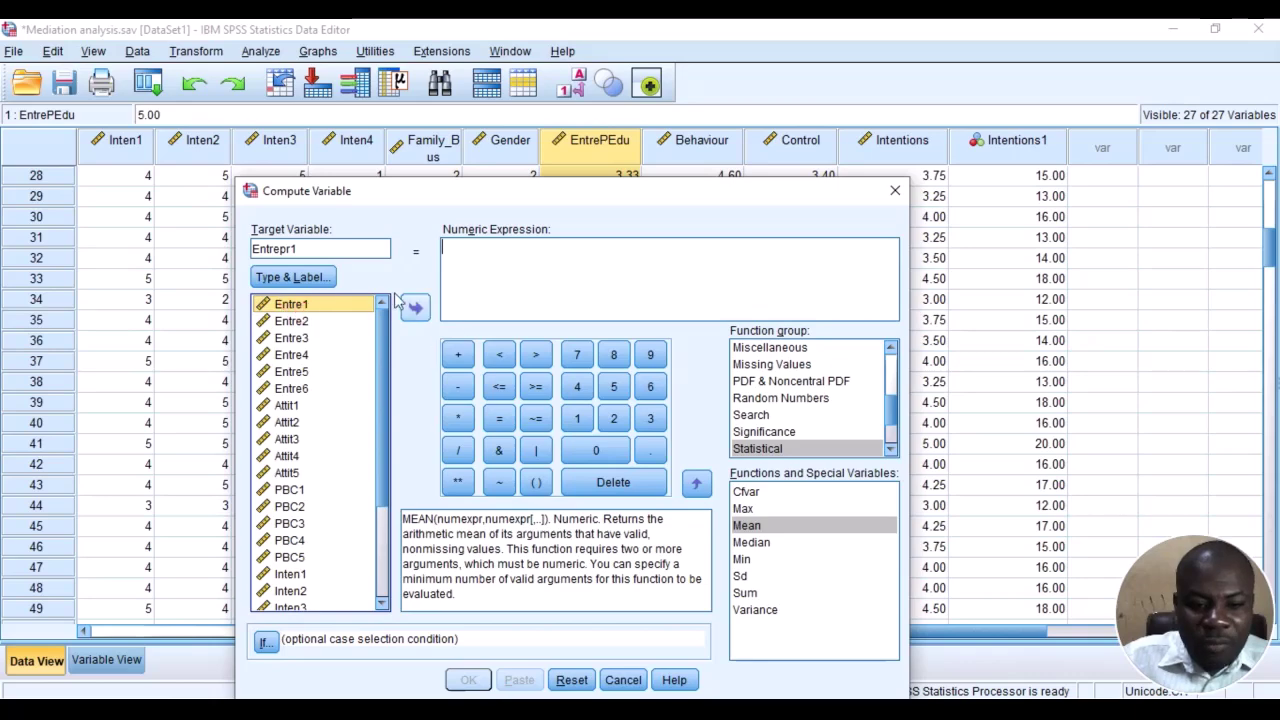
{"action": "left_click", "coordinate": [414, 307]}
{"action": "left_click", "coordinate": [458, 354]}
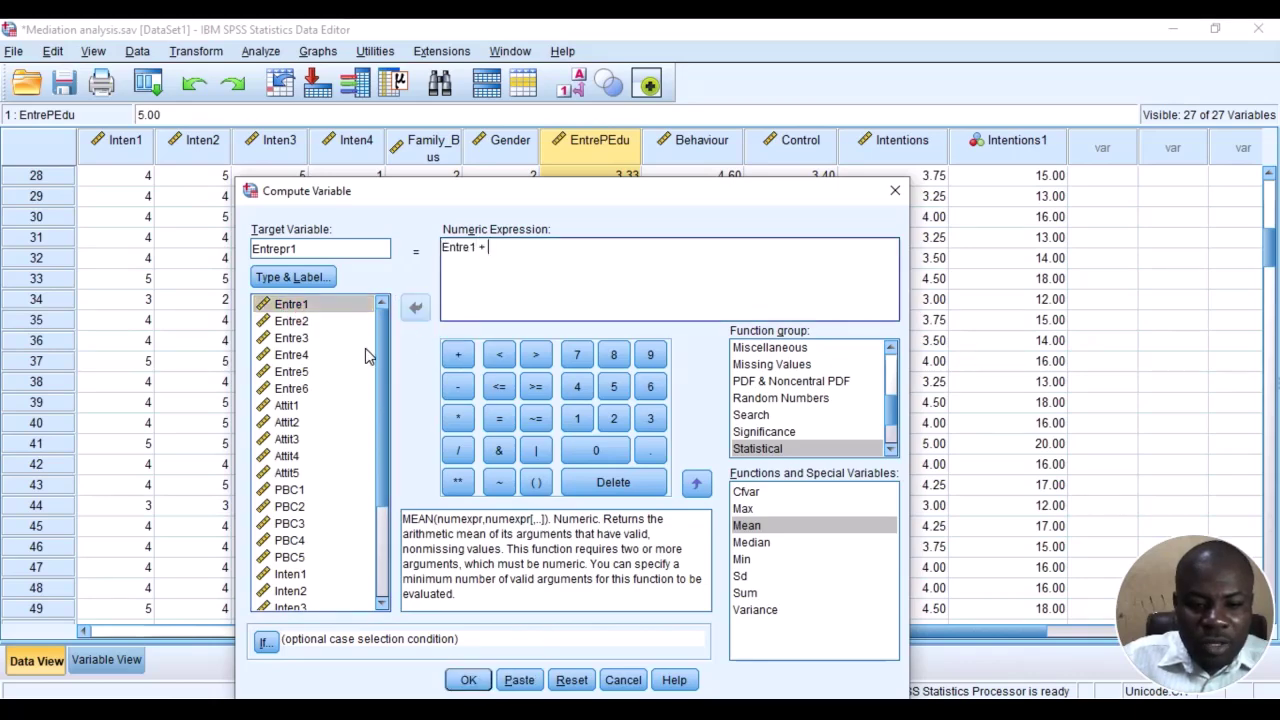
{"action": "left_click", "coordinate": [292, 321]}
{"action": "left_click", "coordinate": [414, 307]}
{"action": "left_click", "coordinate": [458, 354]}
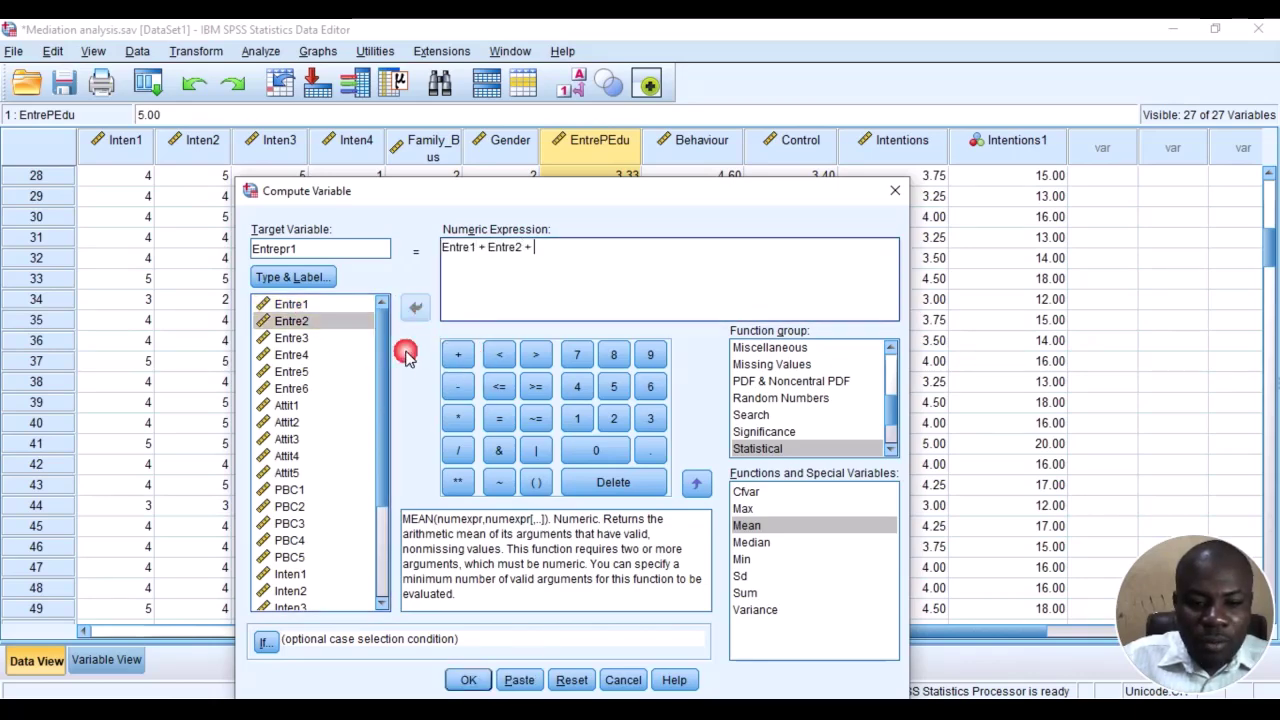
{"action": "left_click", "coordinate": [335, 338]}
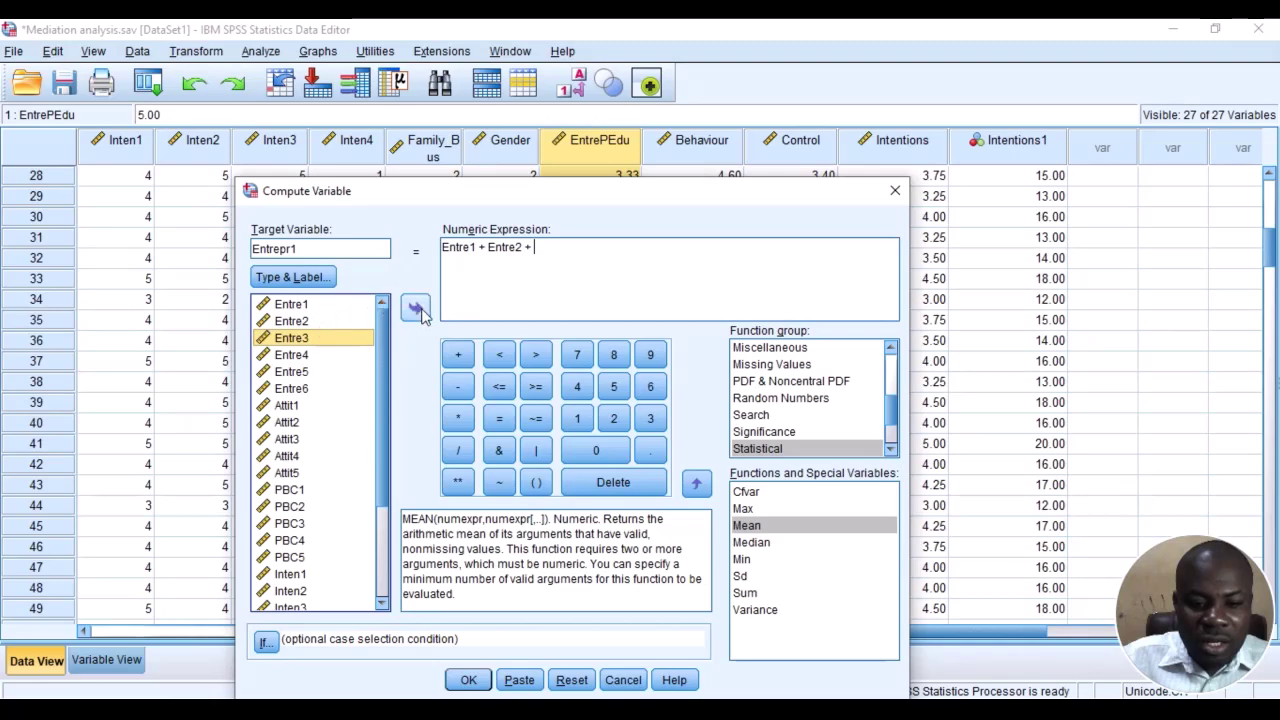
{"action": "left_click", "coordinate": [418, 310]}
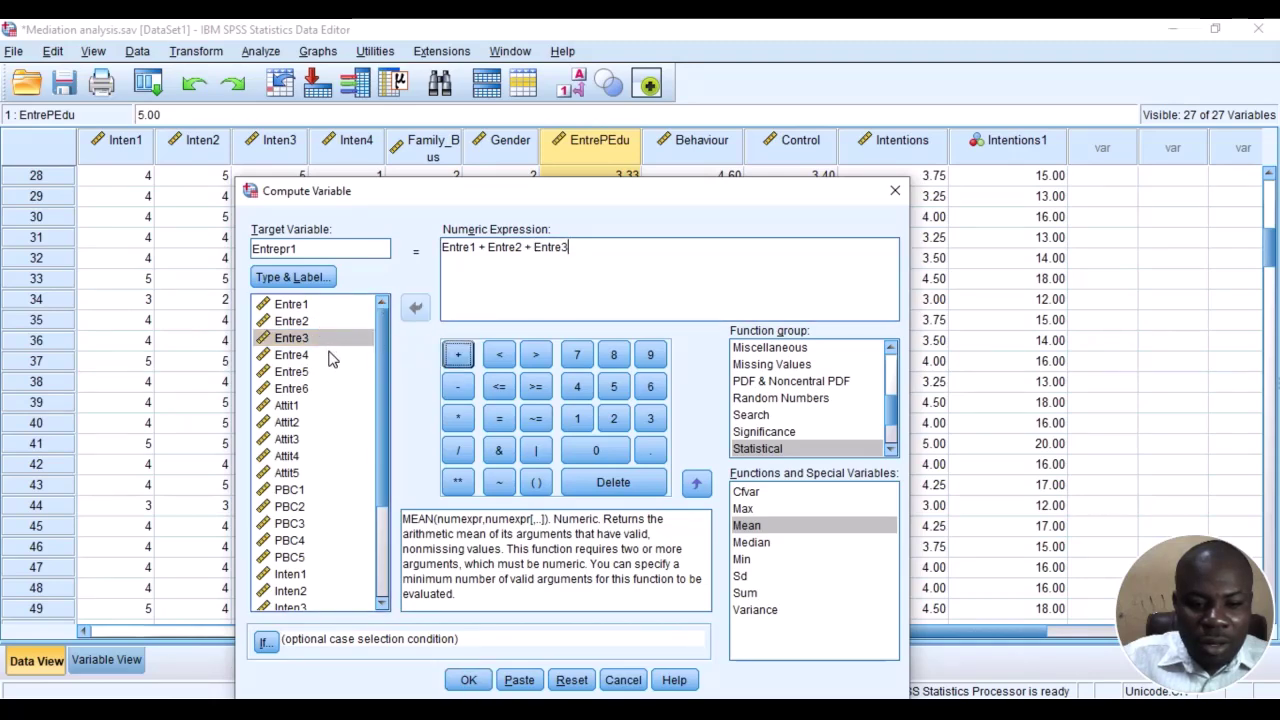
Append Entre4 + Entre5 + Entre6 to the numeric expression and try to run the computation.
{"action": "left_click", "coordinate": [332, 356]}
{"action": "left_click", "coordinate": [415, 310]}
{"action": "left_click", "coordinate": [458, 354]}
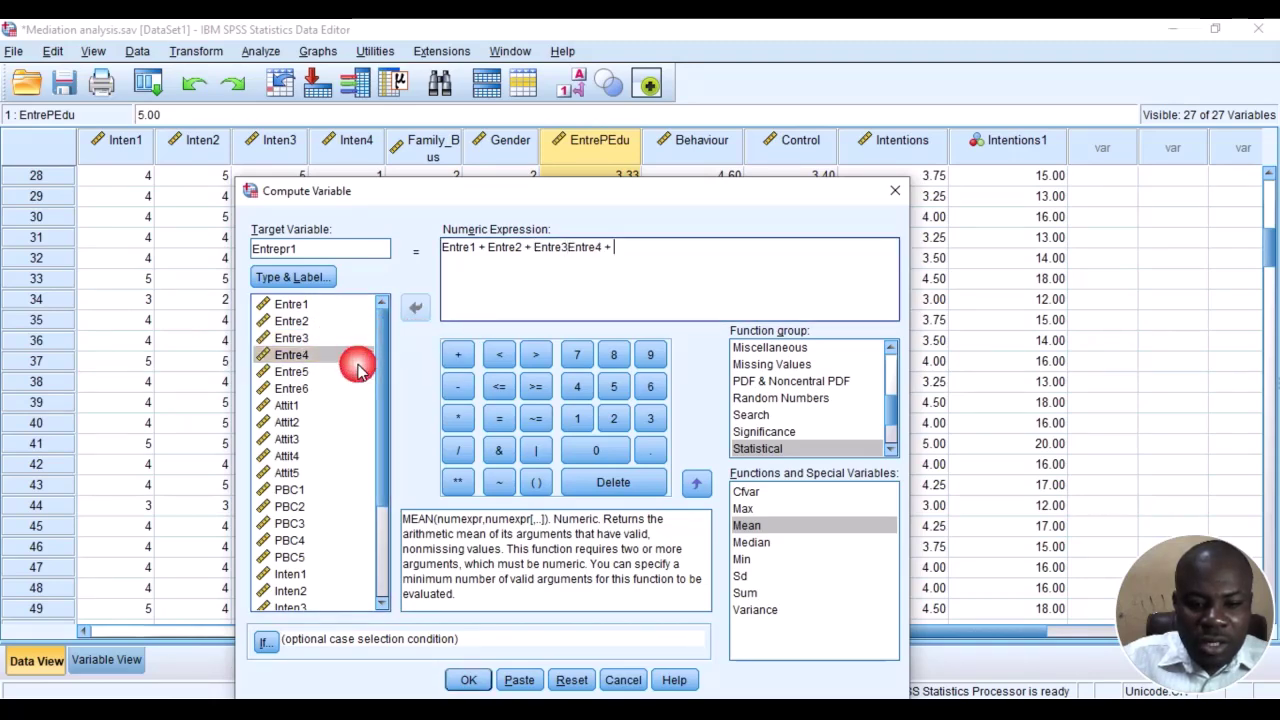
{"action": "left_click", "coordinate": [318, 372]}
{"action": "left_click", "coordinate": [416, 308]}
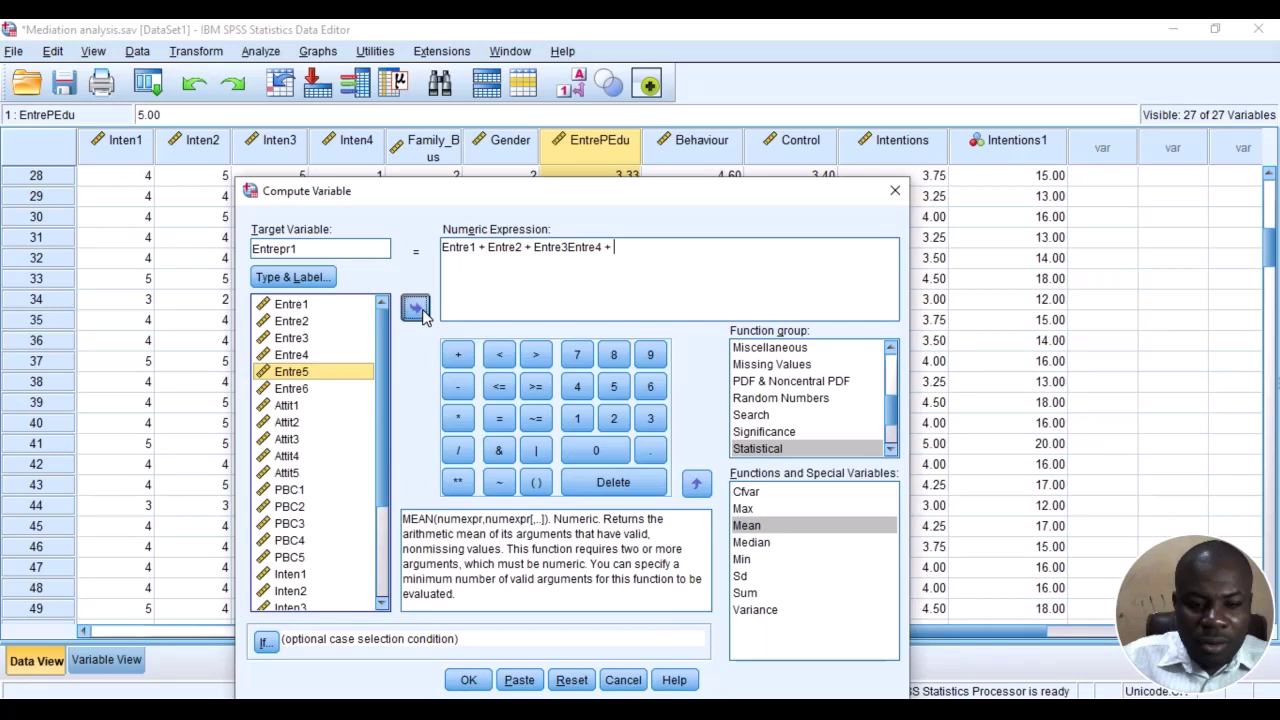
{"action": "left_click", "coordinate": [455, 356]}
{"action": "left_click", "coordinate": [330, 388]}
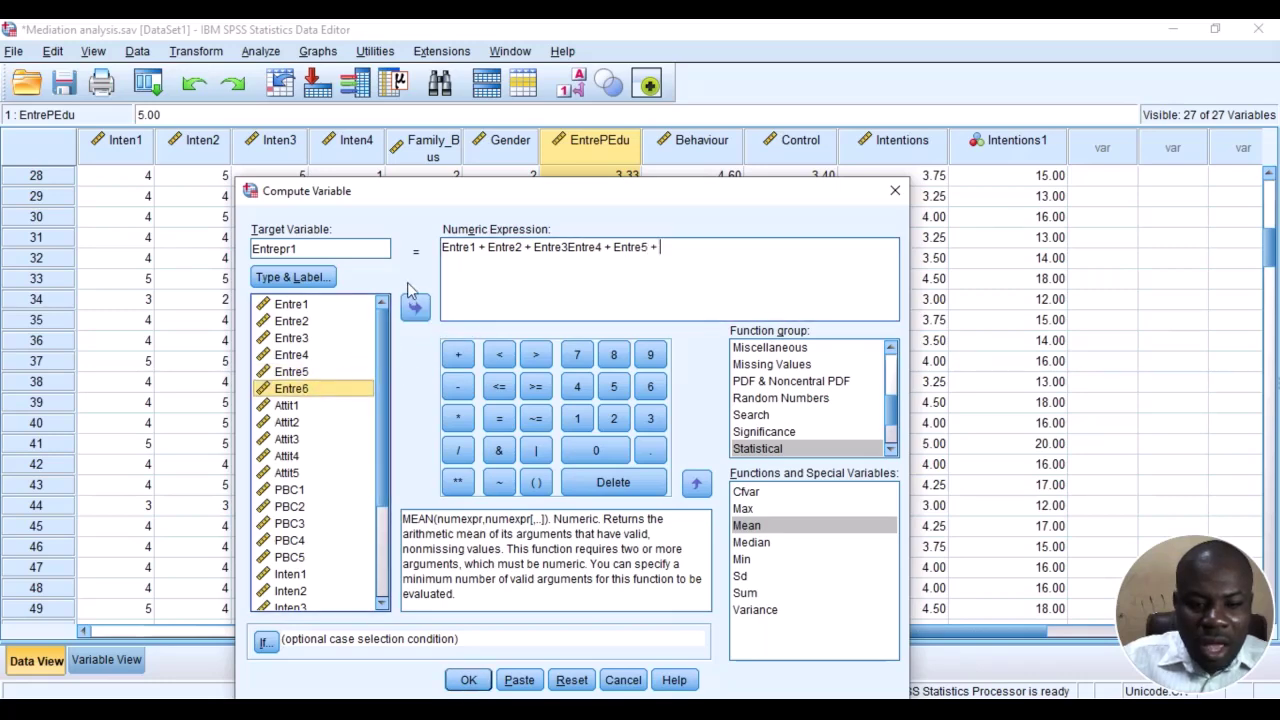
{"action": "left_click", "coordinate": [414, 305]}
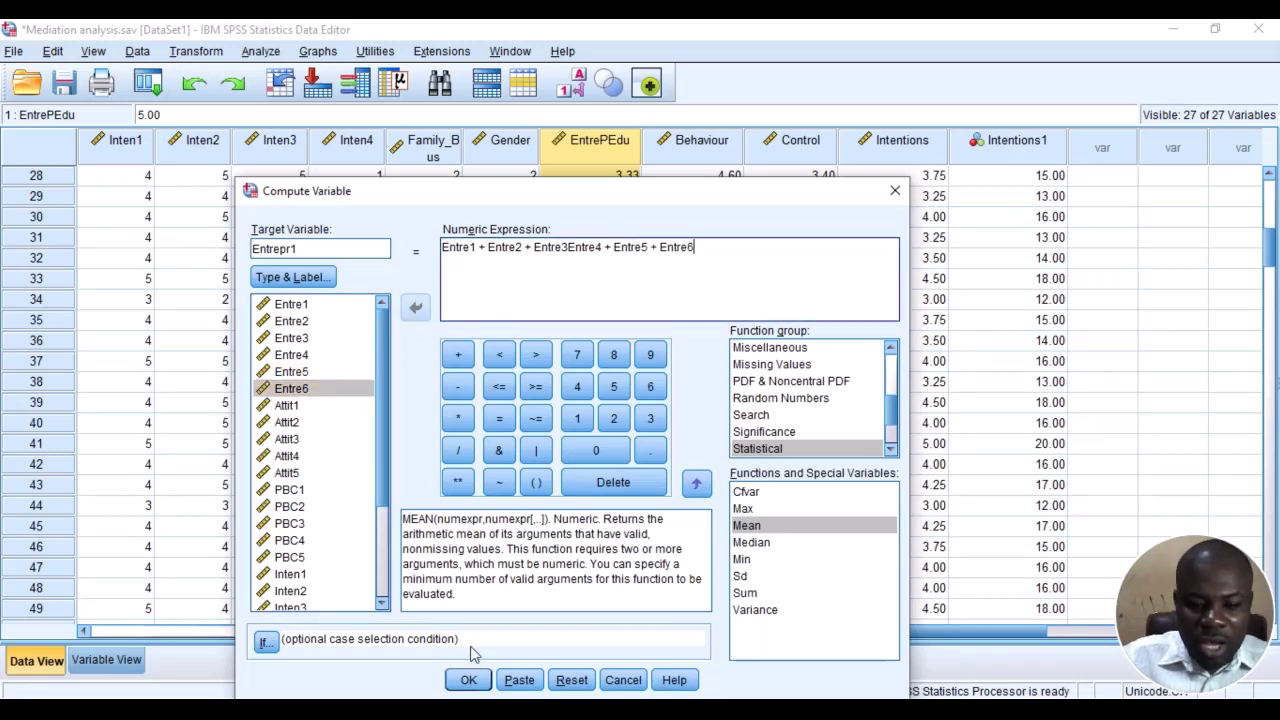
{"action": "left_click", "coordinate": [470, 680]}
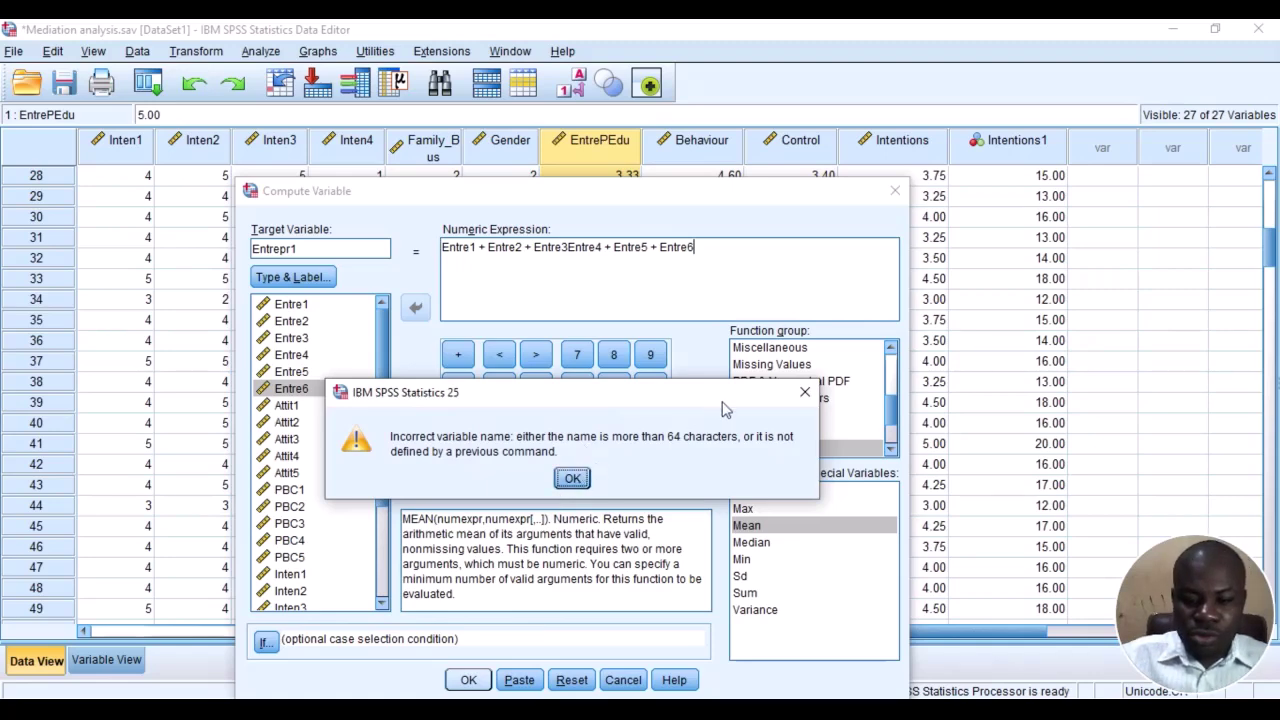
{"action": "left_click", "coordinate": [804, 391]}
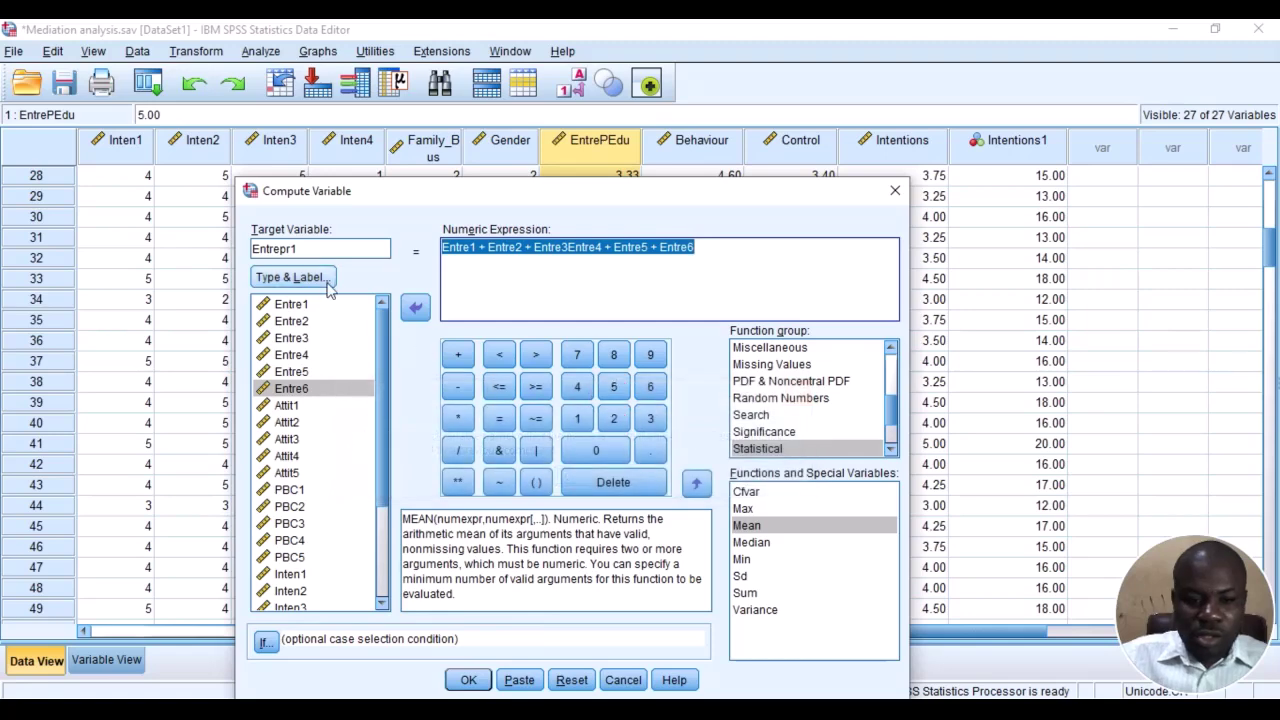
Change the target variable name to EntrepEduca and try to run the computation again.
{"action": "left_click", "coordinate": [343, 251]}
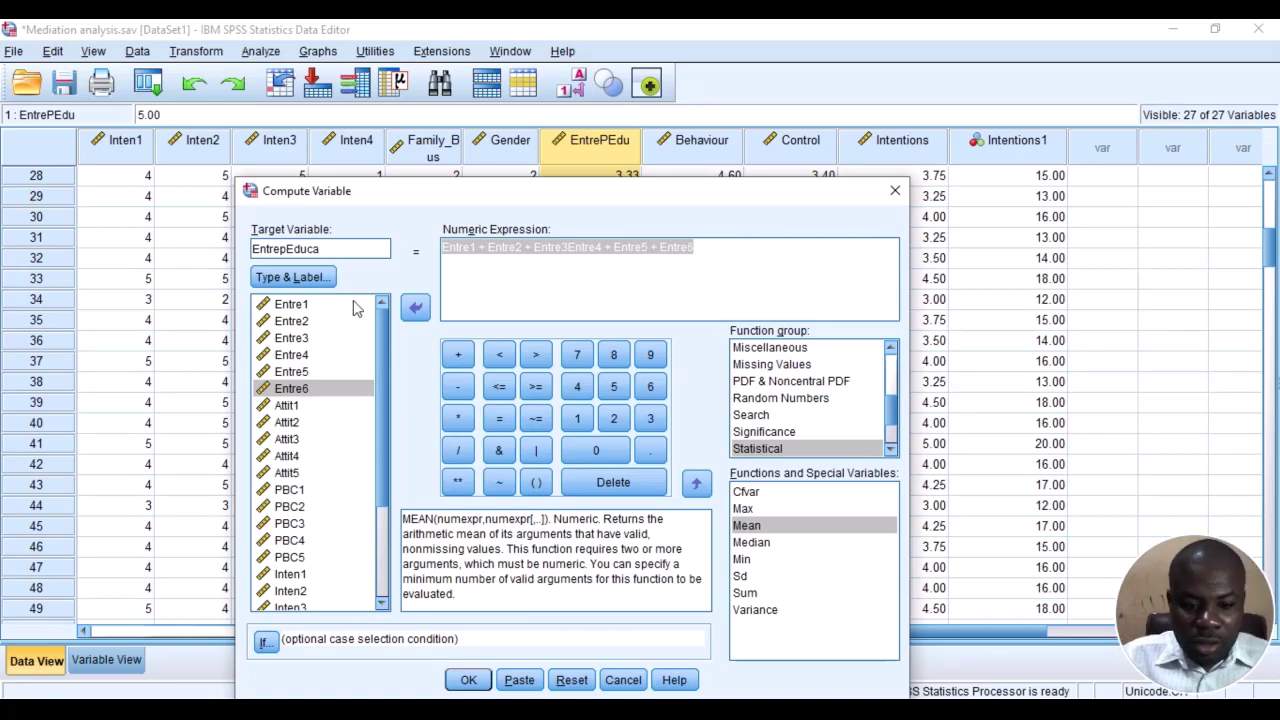
{"action": "left_click", "coordinate": [470, 679]}
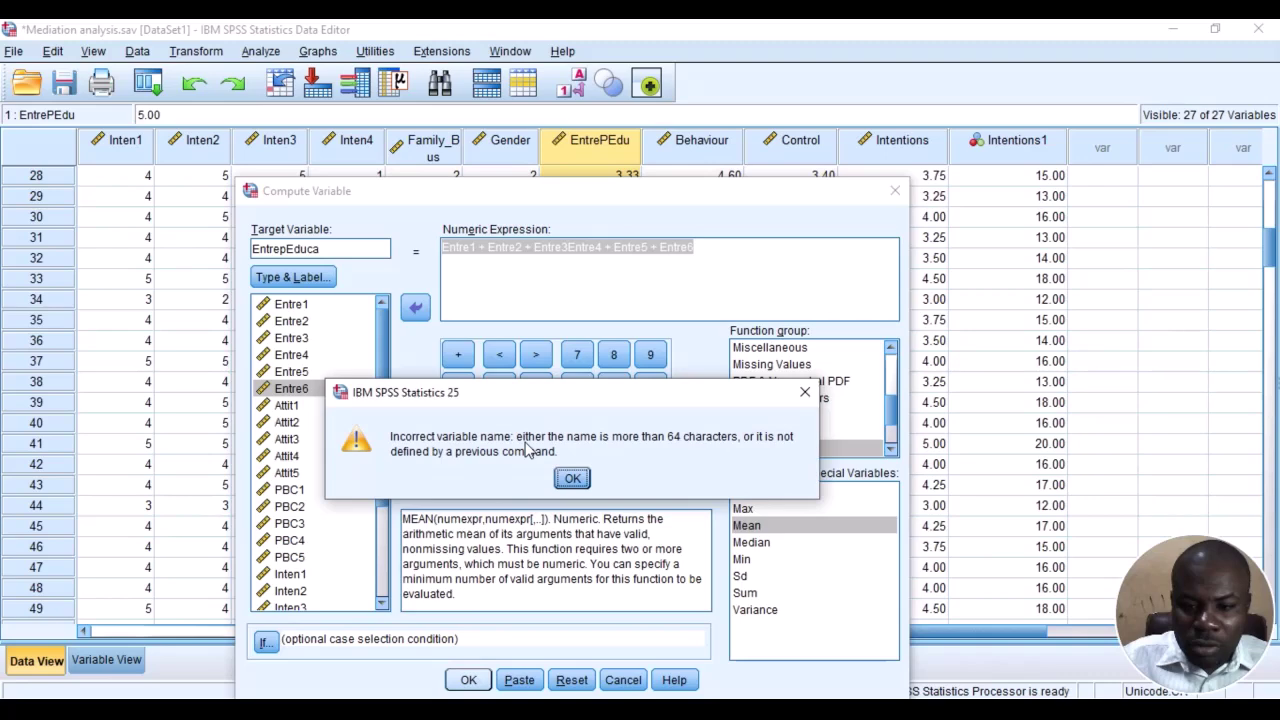
{"action": "left_click", "coordinate": [572, 478]}
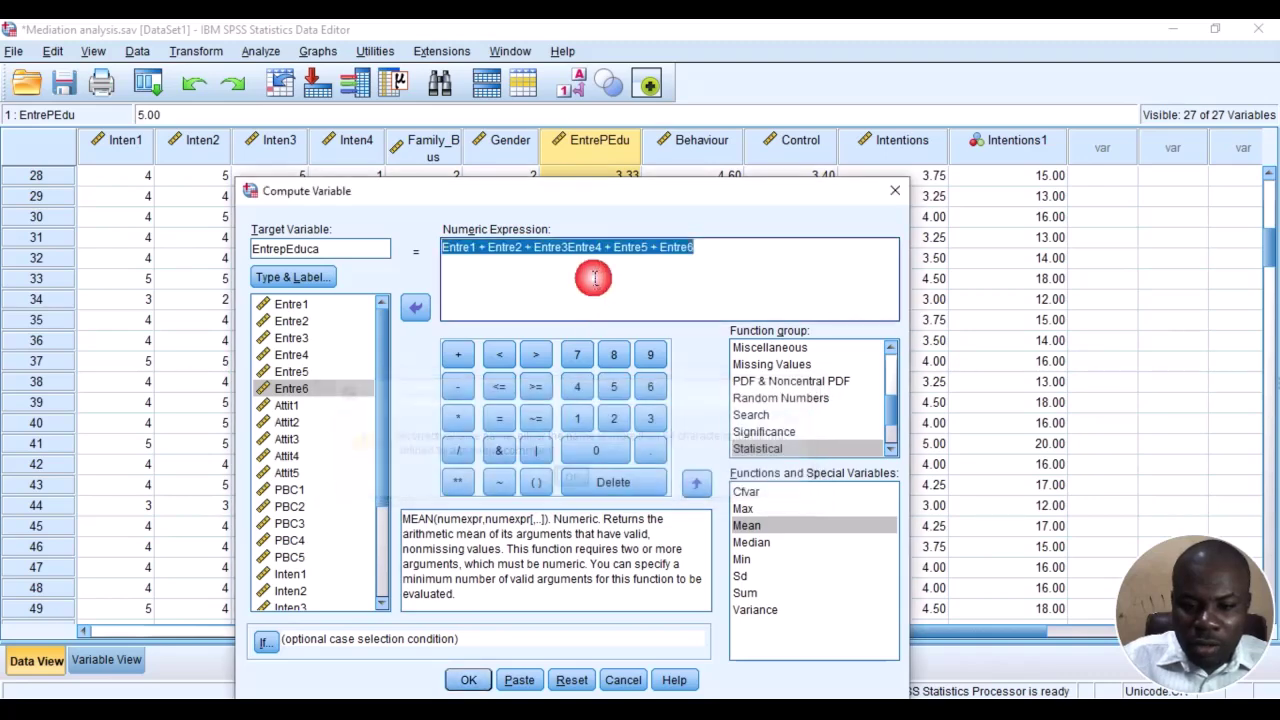
Insert the missing plus sign between Entre3 and Entre4, then run the EntrepEduca computation and return to the Data Editor.
{"action": "left_click", "coordinate": [567, 248]}
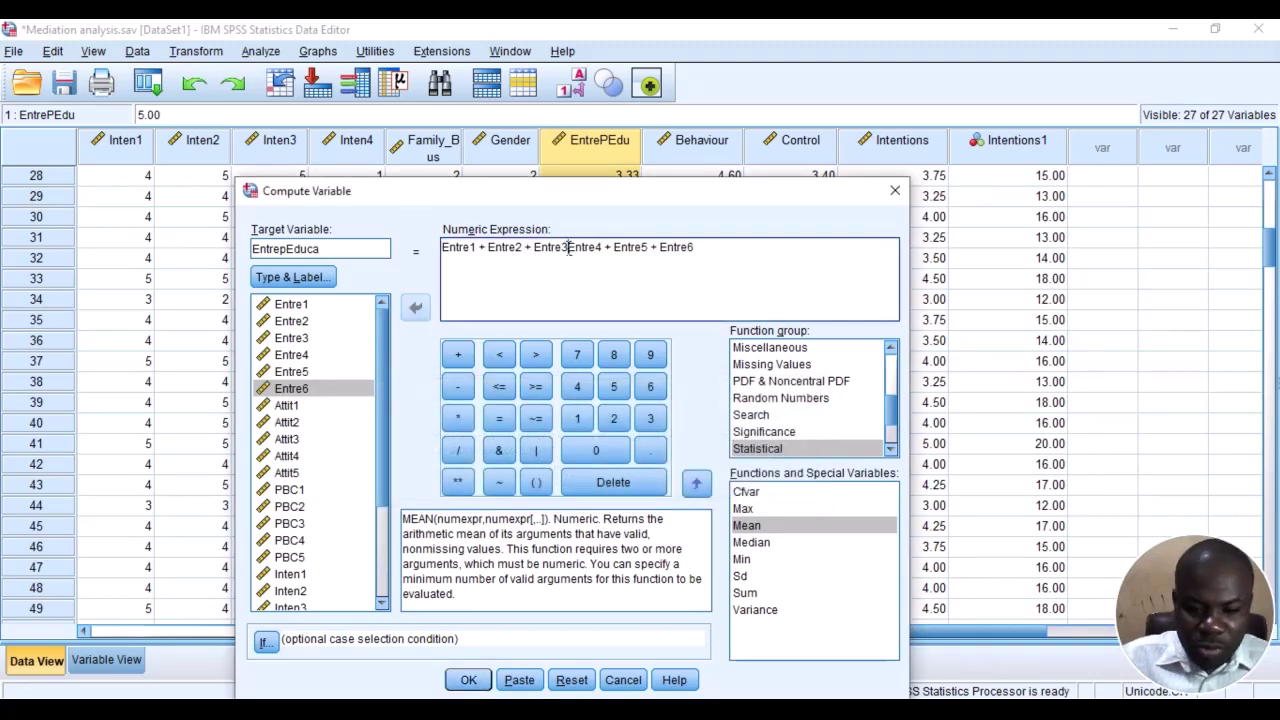
{"action": "left_click", "coordinate": [458, 355]}
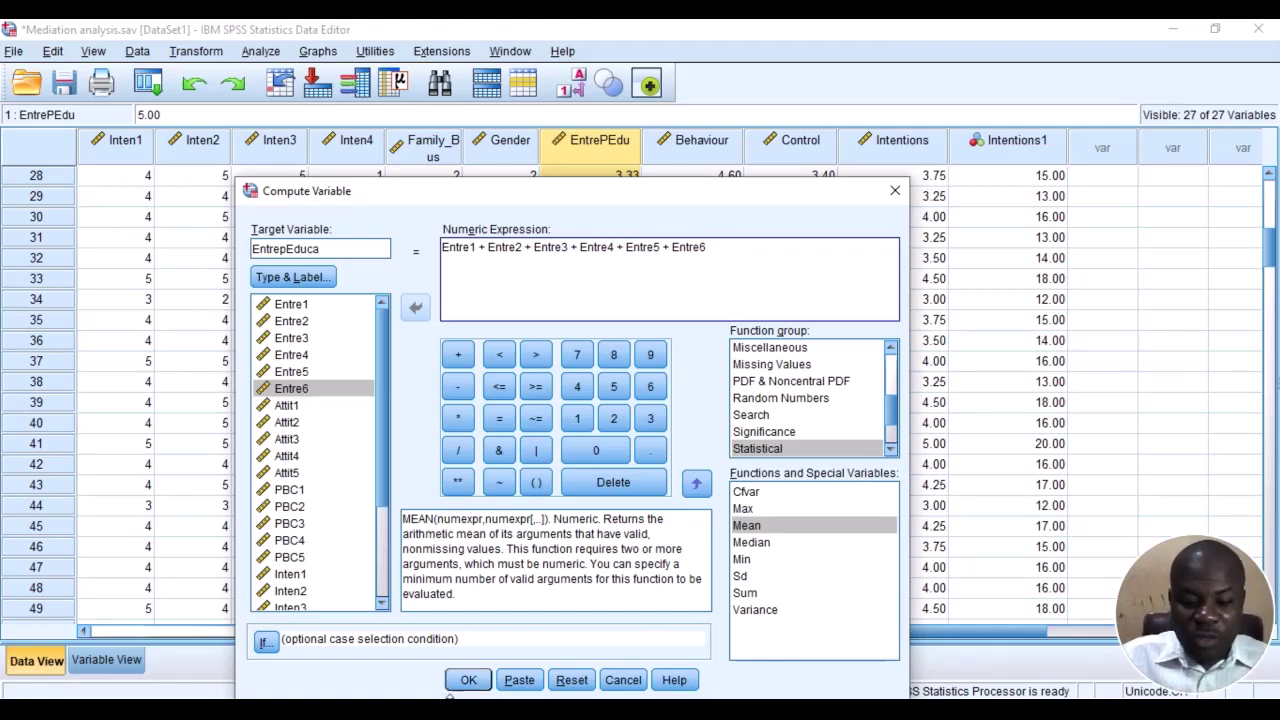
{"action": "left_click", "coordinate": [463, 680]}
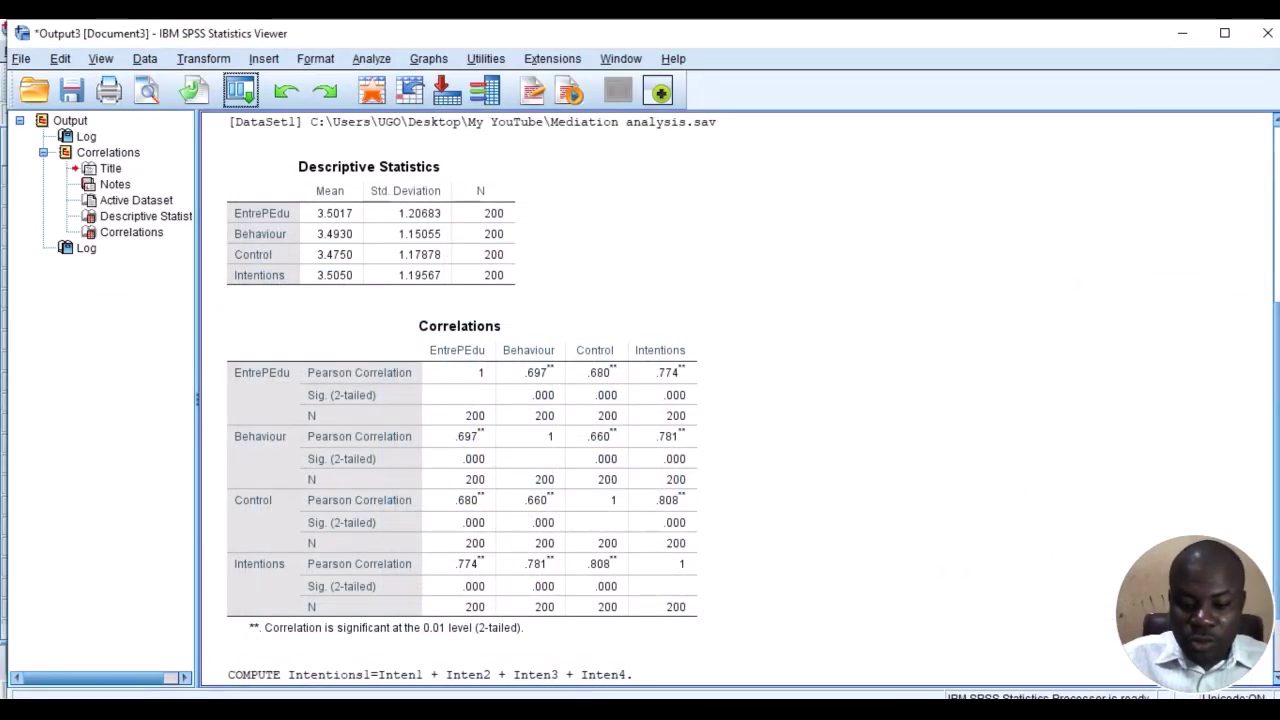
{"action": "left_click", "coordinate": [500, 634]}
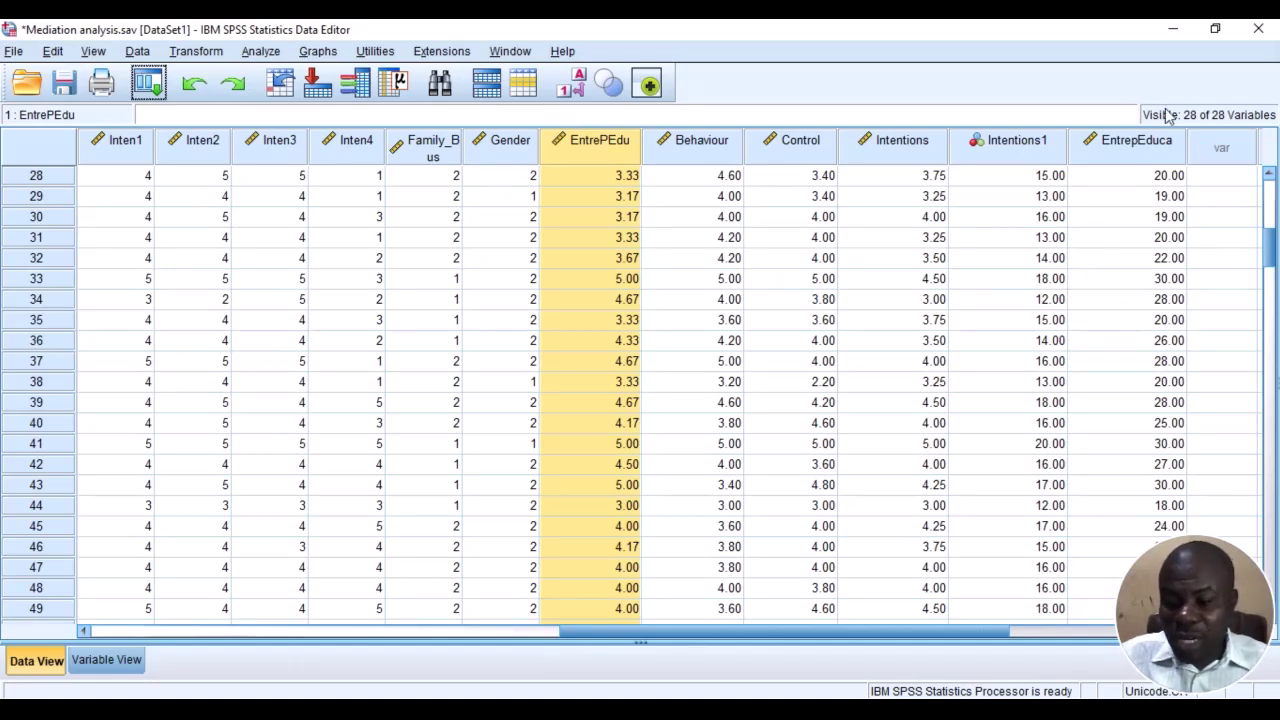
Set up a Bivariate Correlations analysis with EntrepEduca replacing EntrePEdu in the variable list.
{"action": "left_click", "coordinate": [152, 88]}
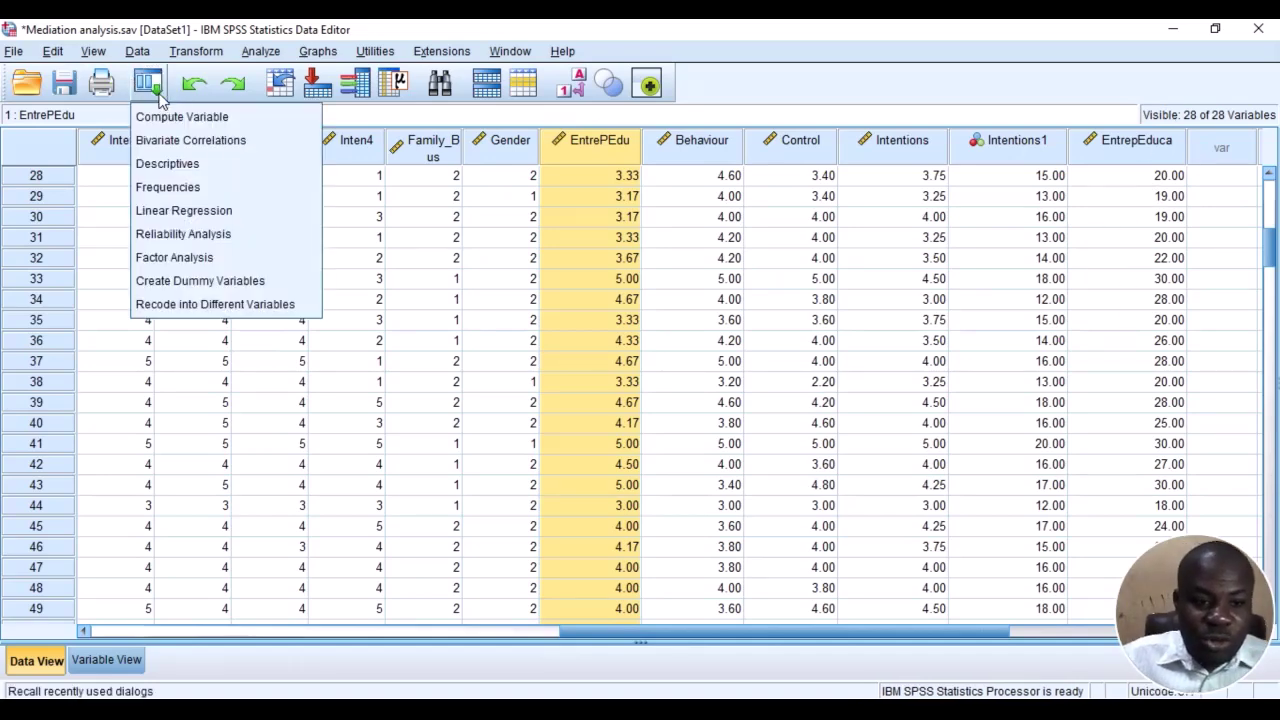
{"action": "left_click", "coordinate": [194, 140]}
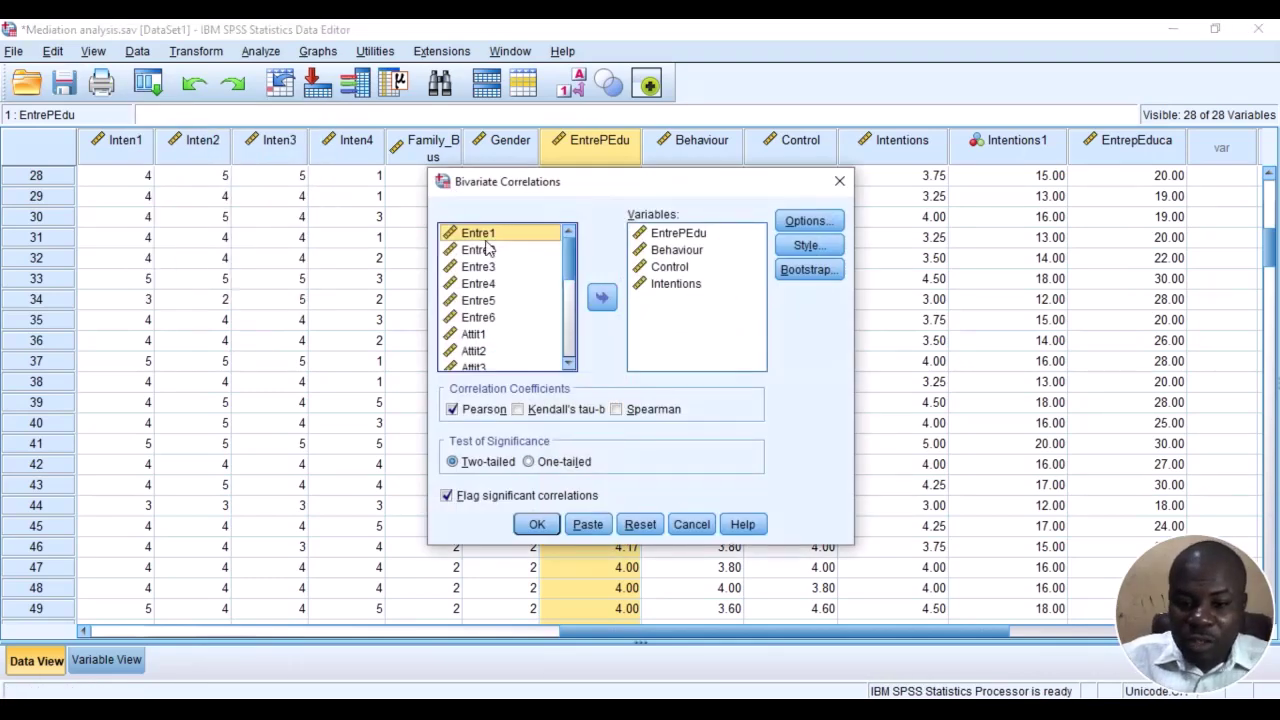
{"action": "scroll", "coordinate": [491, 285], "scroll_direction": "down", "scroll_amount": 5}
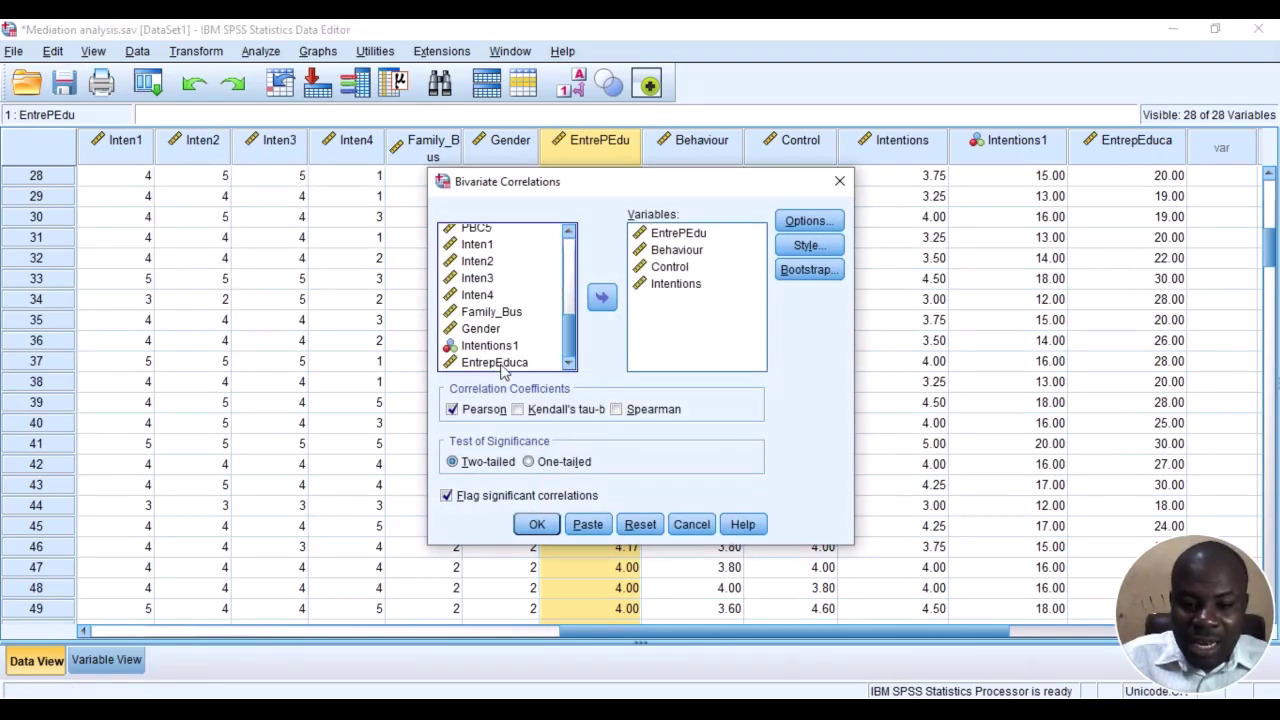
{"action": "left_click", "coordinate": [503, 368]}
{"action": "left_click", "coordinate": [601, 297]}
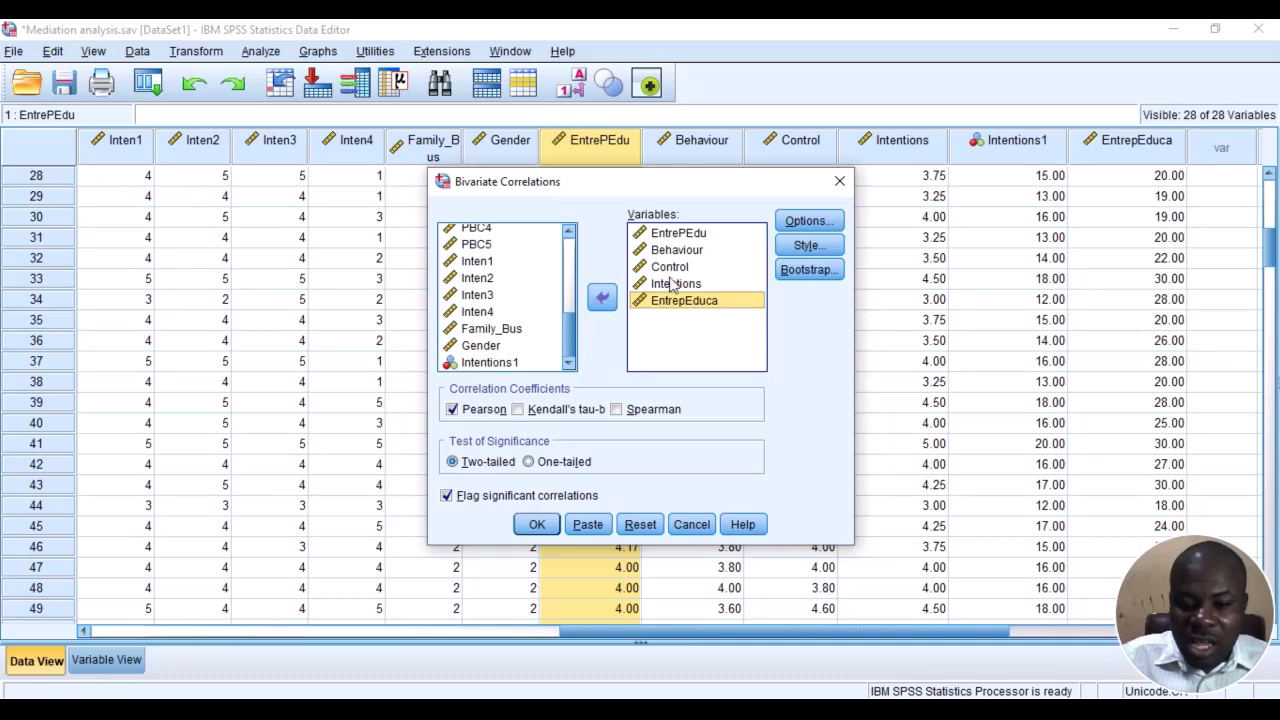
{"action": "left_click", "coordinate": [690, 233]}
{"action": "left_click", "coordinate": [601, 297]}
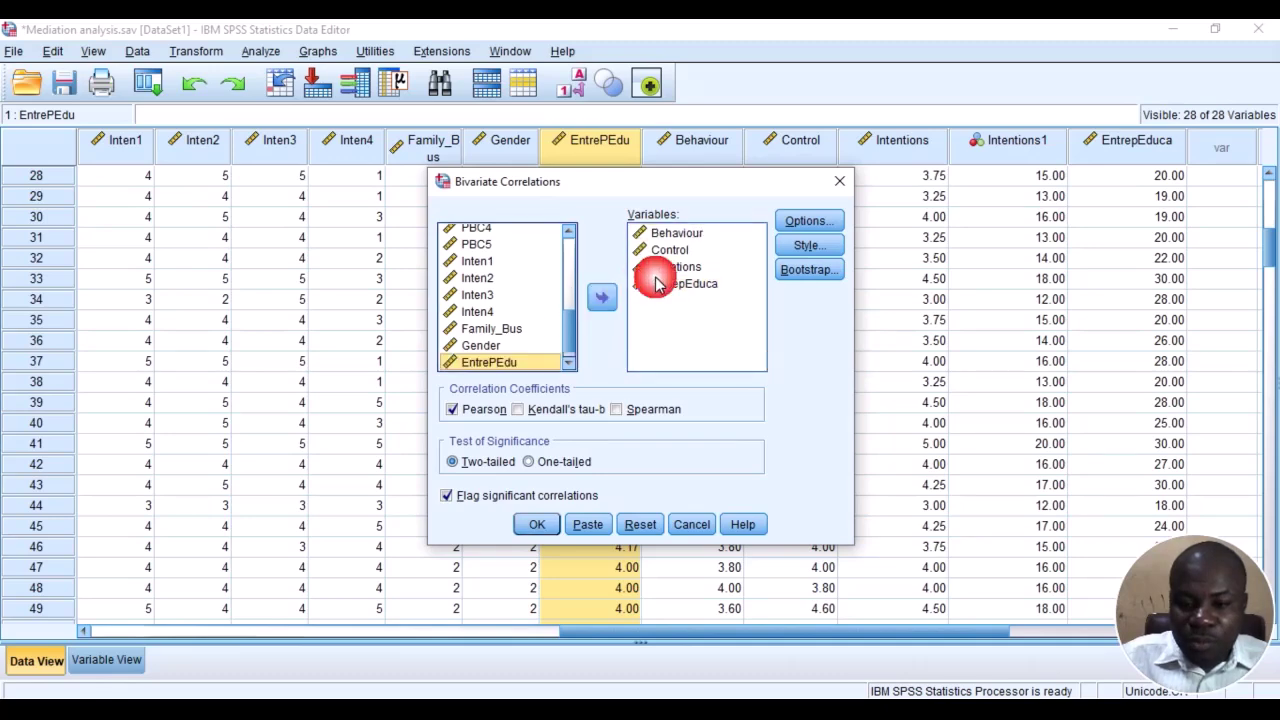
Replace Intentions with Intentions1 in the correlation variables and run the analysis with EntrepEduca listed first.
{"action": "left_click", "coordinate": [672, 267]}
{"action": "left_click", "coordinate": [601, 297]}
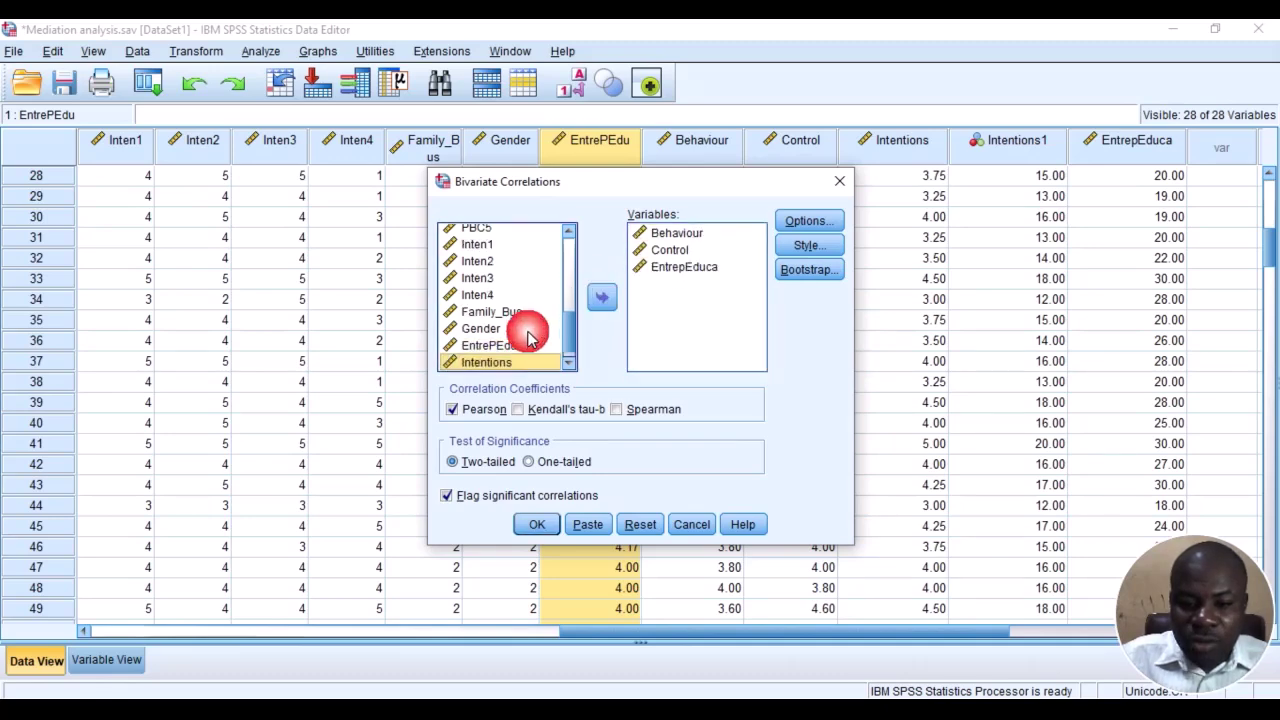
{"action": "scroll", "coordinate": [503, 340], "scroll_direction": "down", "scroll_amount": 1}
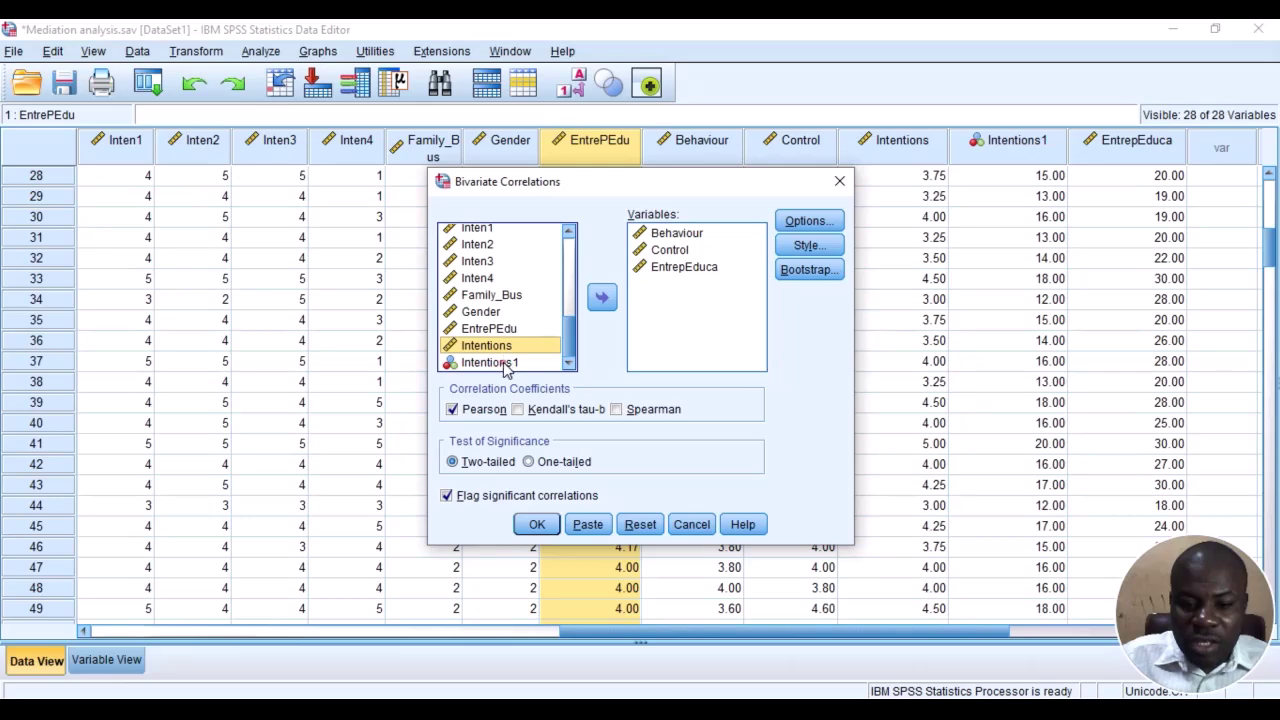
{"action": "left_click", "coordinate": [505, 363]}
{"action": "left_click", "coordinate": [601, 297]}
{"action": "left_click_drag", "start_coordinate": [688, 268], "coordinate": [666, 230]}
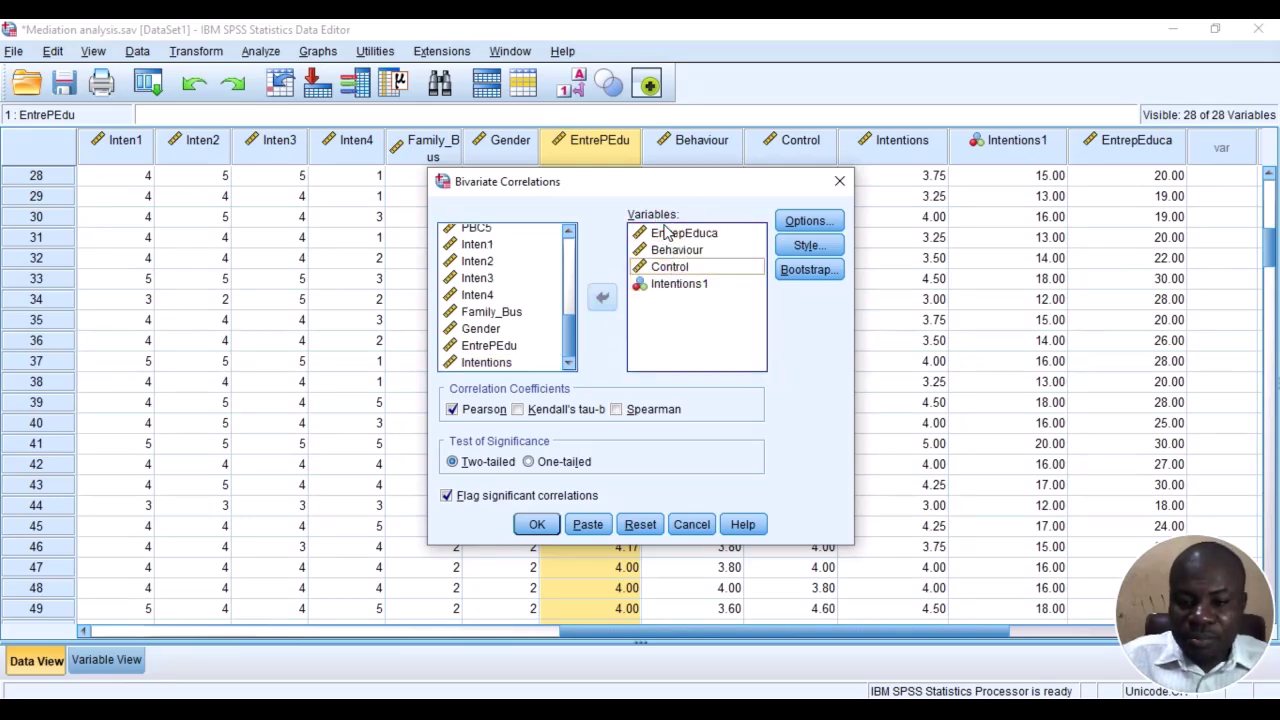
{"action": "left_click", "coordinate": [537, 524]}
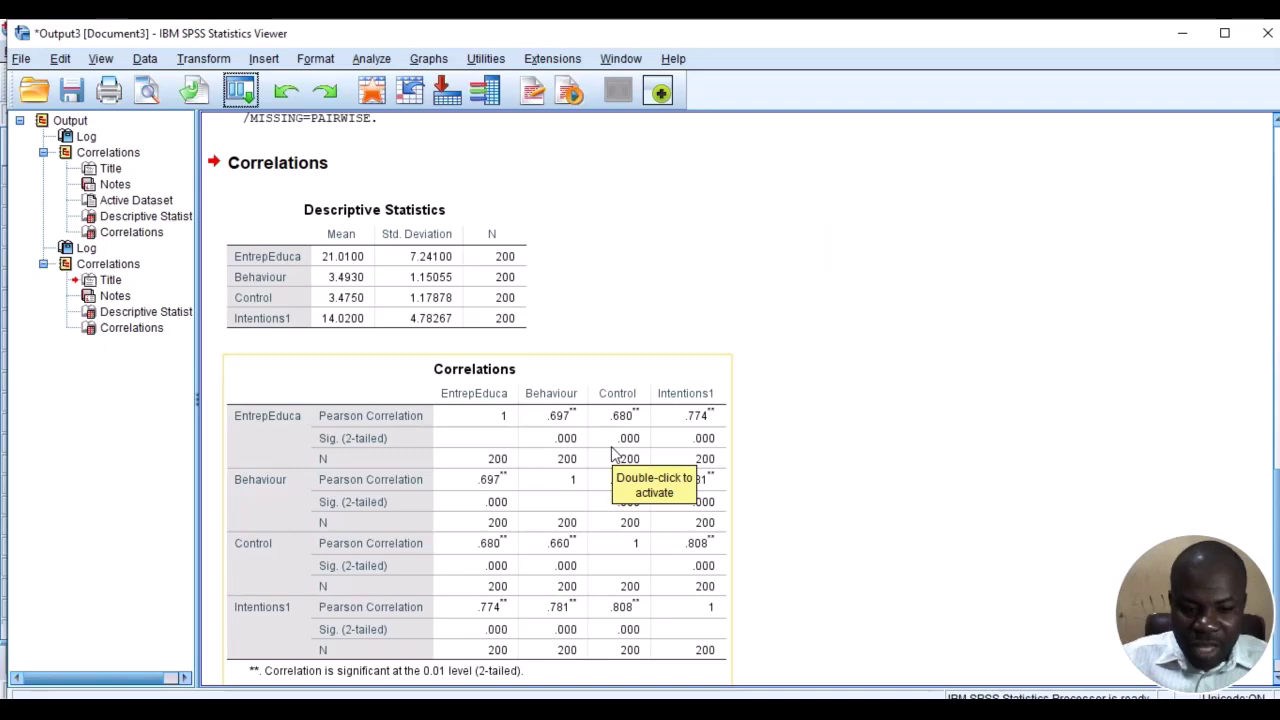
Compare the descriptive statistics and correlations of the sum-based scores with those of the earlier mean-based scores in the output.
{"action": "scroll", "coordinate": [600, 453], "scroll_direction": "up", "scroll_amount": 10}
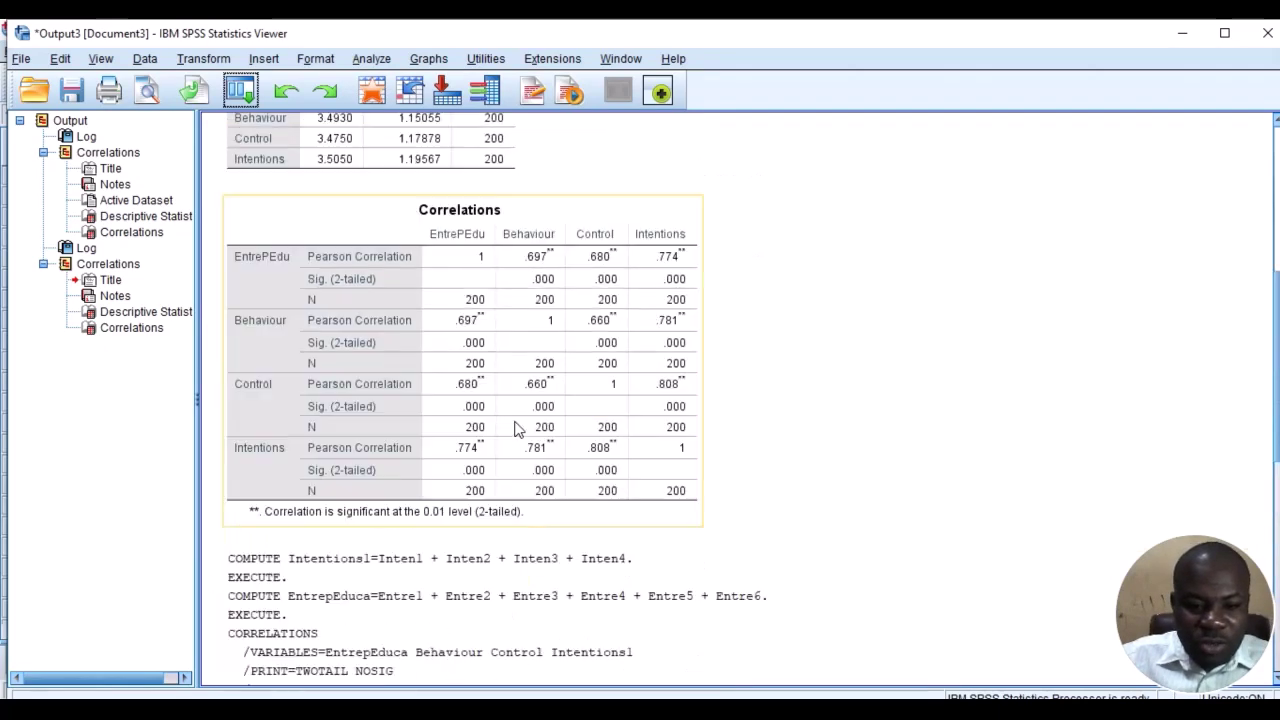
{"action": "scroll", "coordinate": [357, 486], "scroll_direction": "down", "scroll_amount": 3}
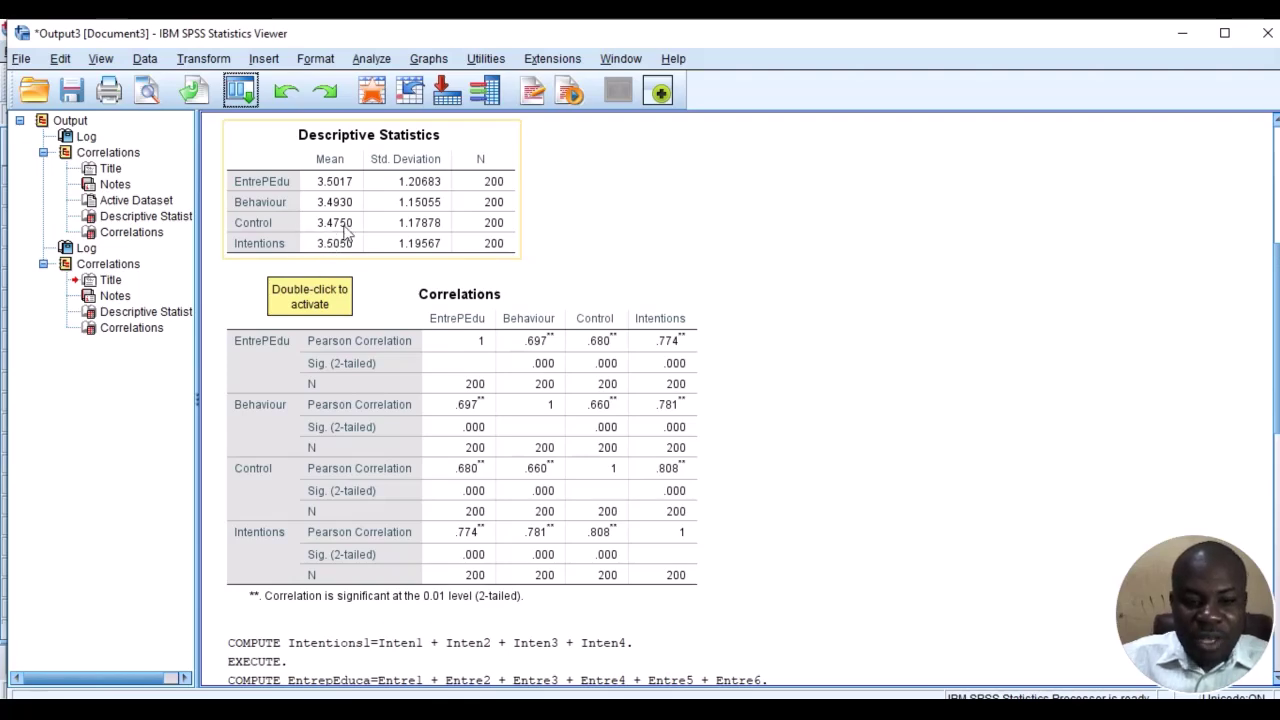
{"action": "scroll", "coordinate": [424, 275], "scroll_direction": "down", "scroll_amount": 3}
{"action": "scroll", "coordinate": [424, 275], "scroll_direction": "down", "scroll_amount": 9}
{"action": "scroll", "coordinate": [415, 277], "scroll_direction": "up", "scroll_amount": 1}
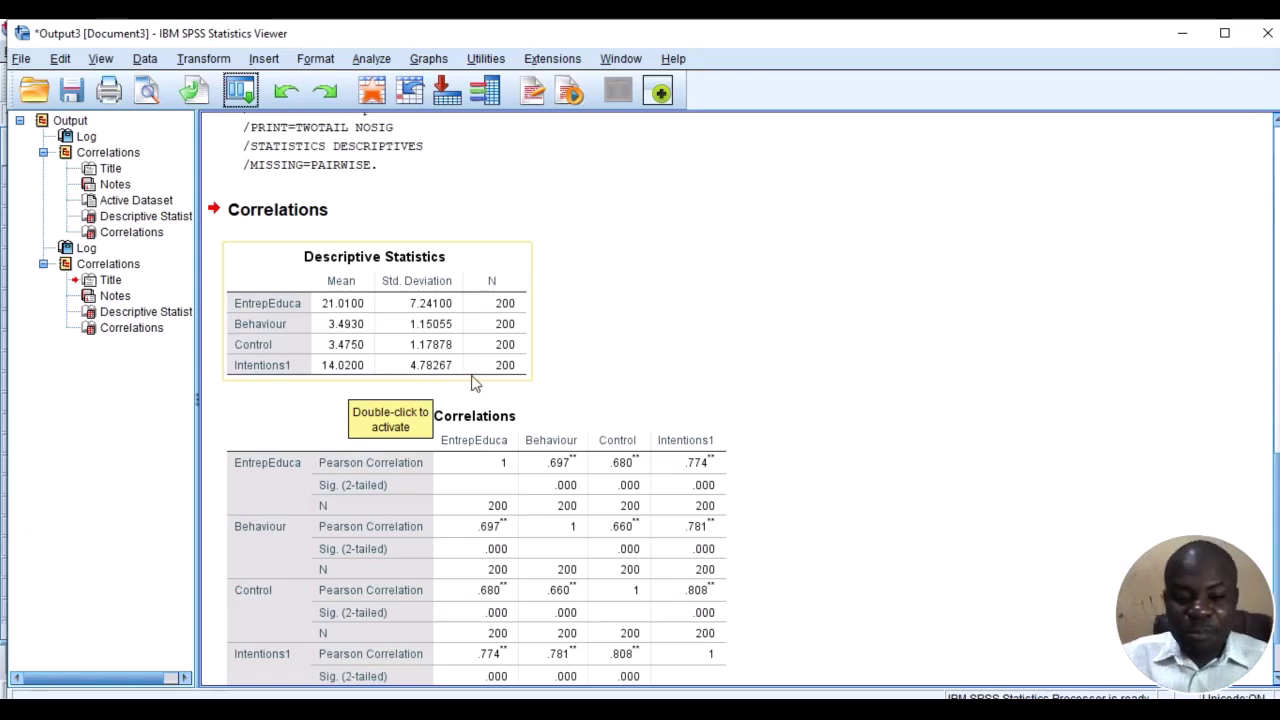
Check the Pearson correlations and significance values of the summed scores against the earlier mean-based correlation table.
{"action": "scroll", "coordinate": [476, 384], "scroll_direction": "down", "scroll_amount": 2}
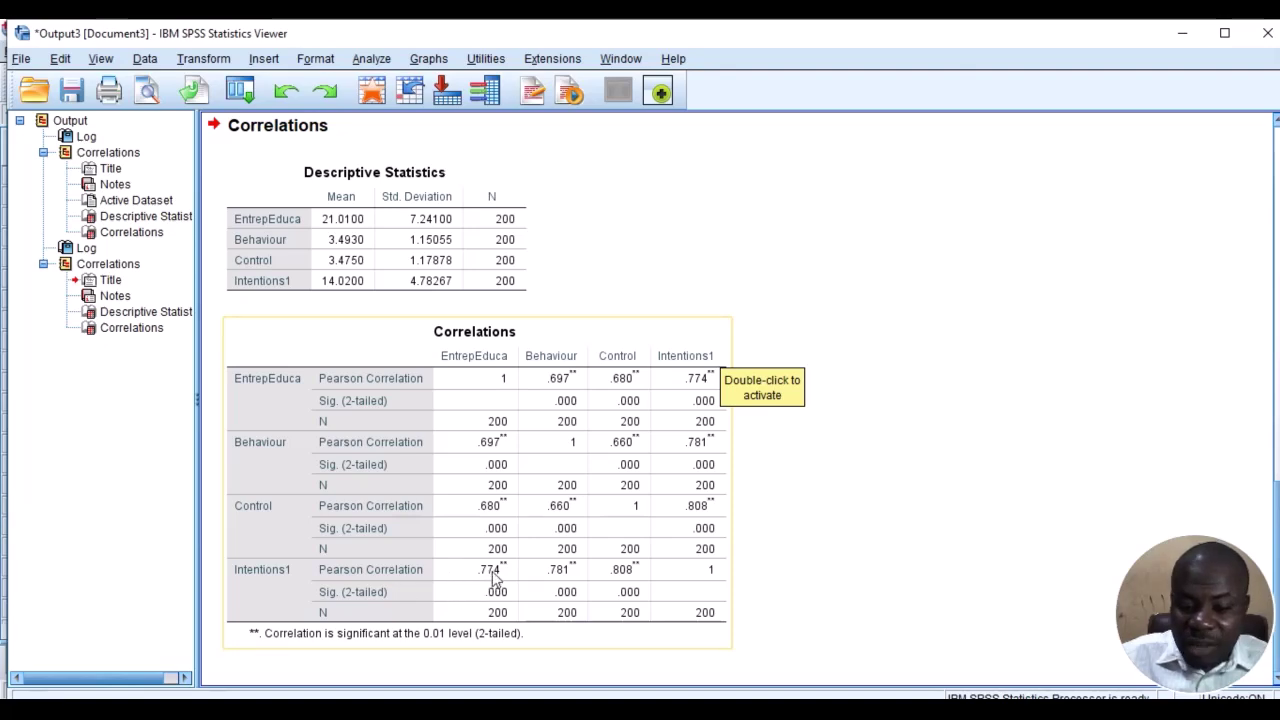
{"action": "scroll", "coordinate": [493, 578], "scroll_direction": "up", "scroll_amount": 10}
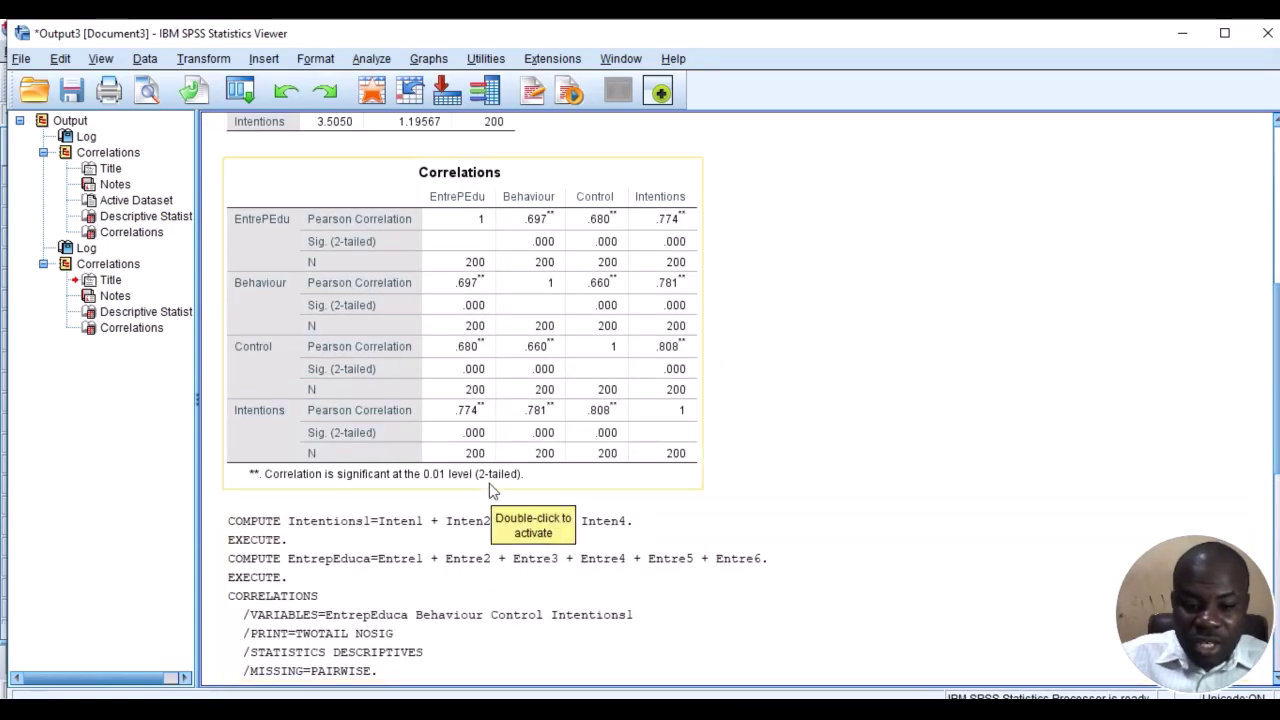
{"action": "scroll", "coordinate": [478, 425], "scroll_direction": "up", "scroll_amount": 3}
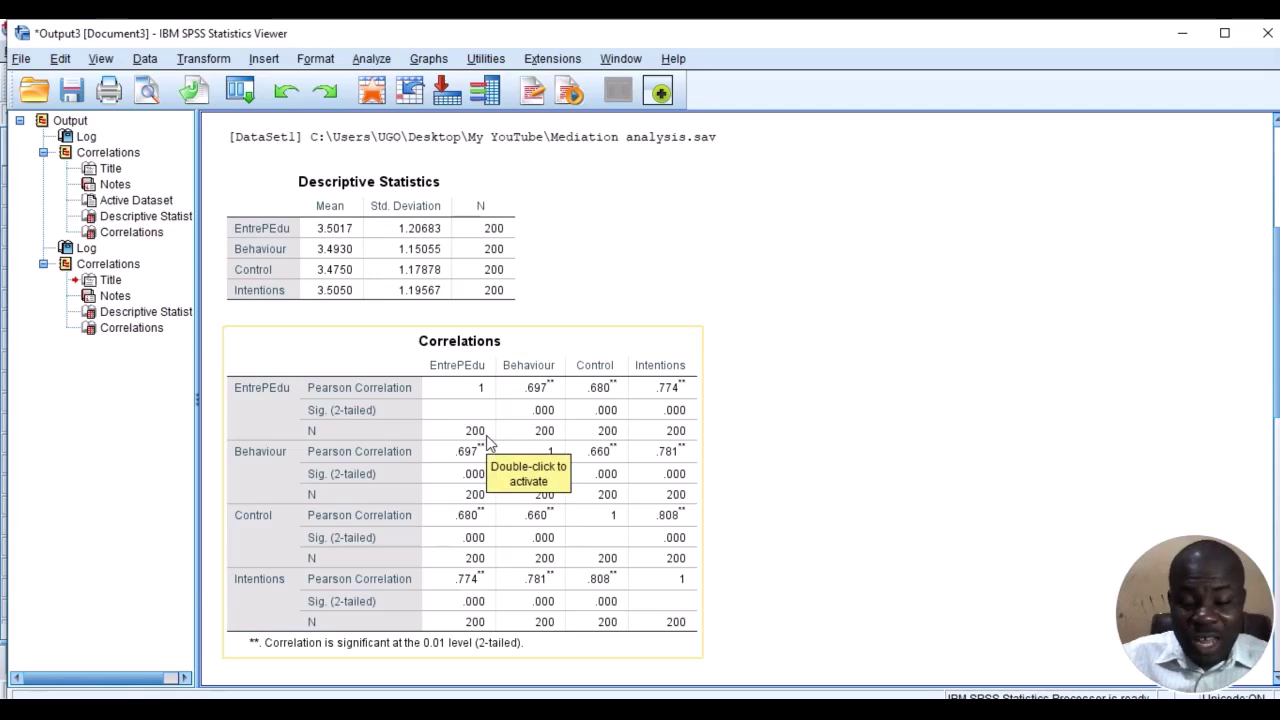
{"action": "left_click", "coordinate": [765, 458]}
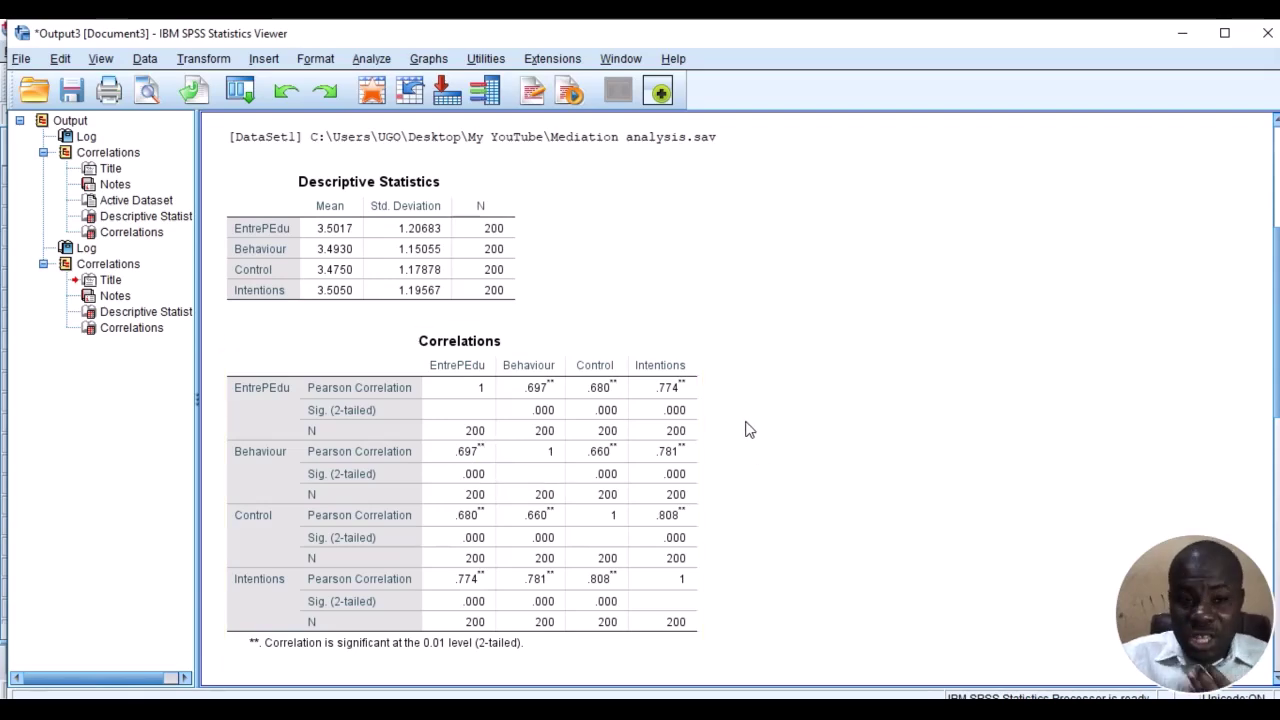
{"action": "scroll", "coordinate": [743, 440], "scroll_direction": "down", "scroll_amount": 10}
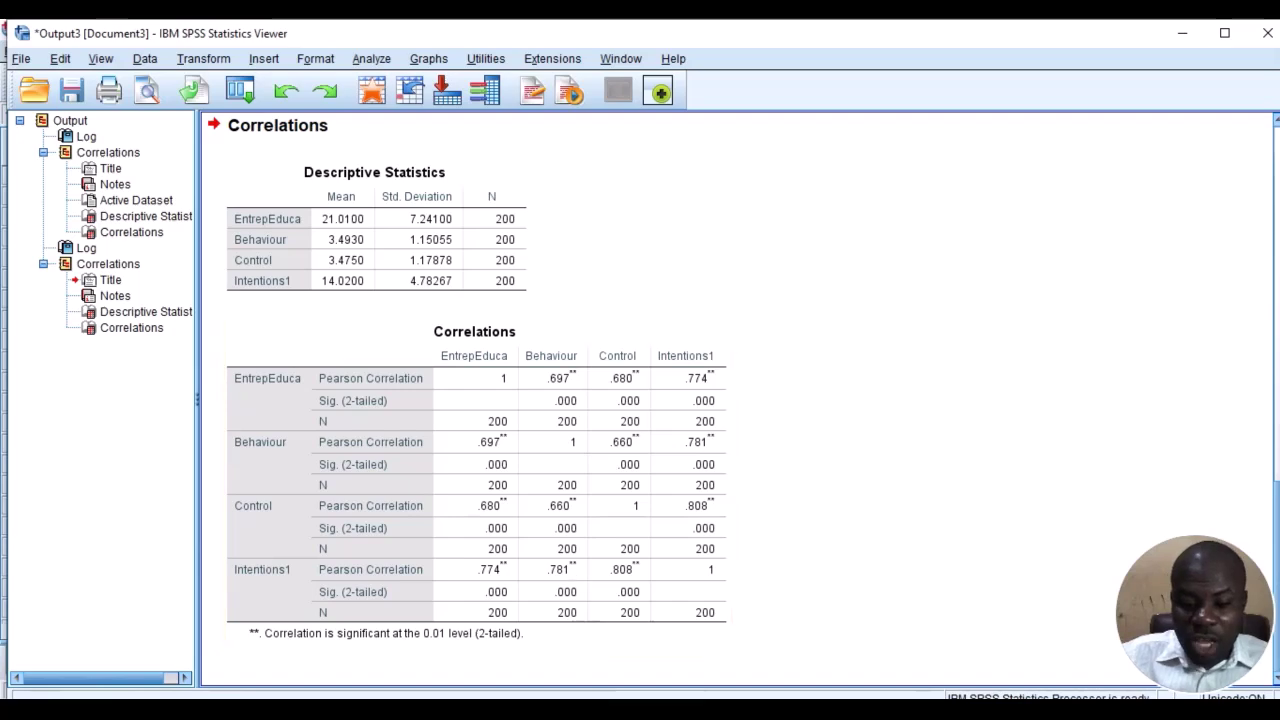
Return to the Data Editor and start a Linear Regression with Intentions as the dependent variable.
{"action": "mouse_move", "coordinate": [563, 710]}
{"action": "left_click", "coordinate": [563, 674]}
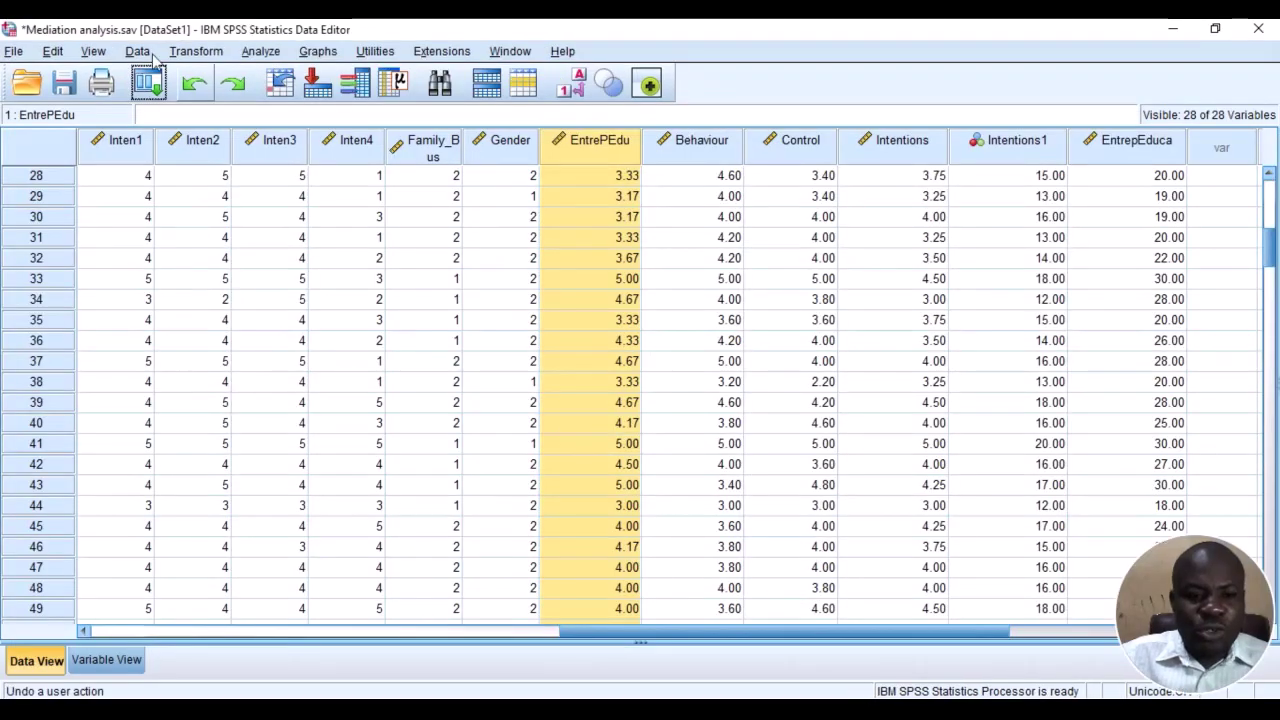
{"action": "left_click", "coordinate": [272, 53]}
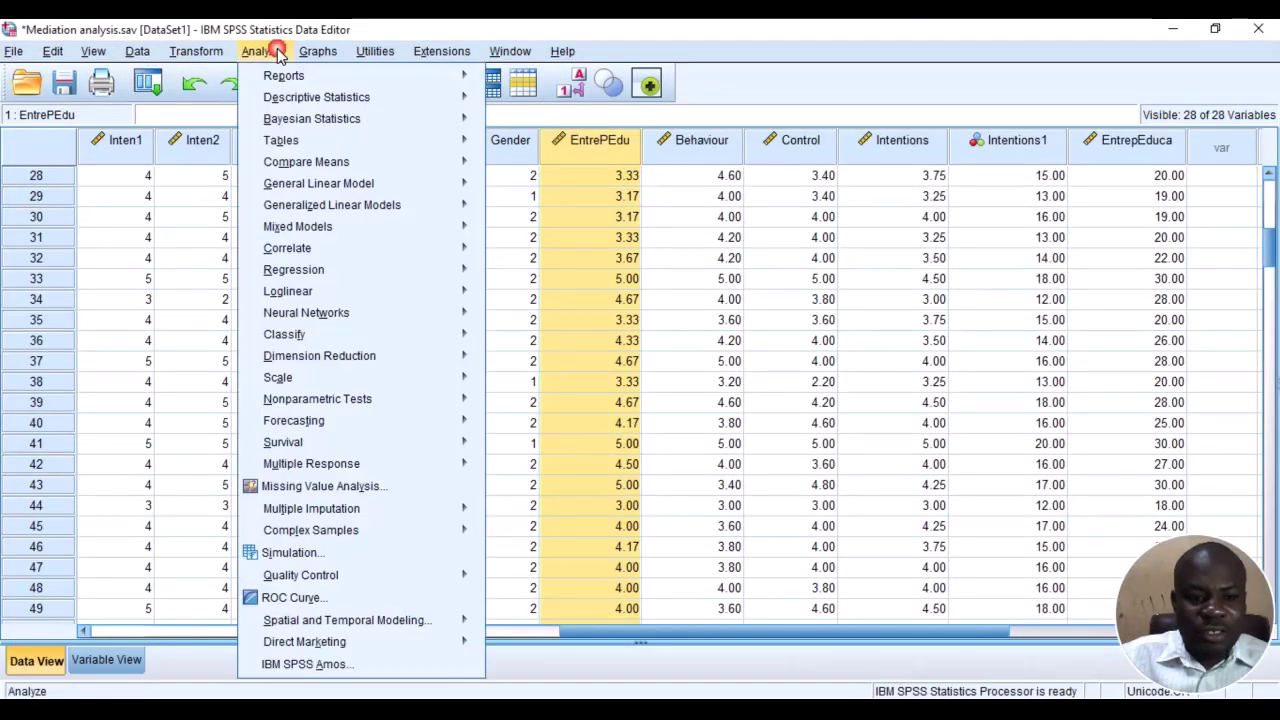
{"action": "mouse_move", "coordinate": [470, 269]}
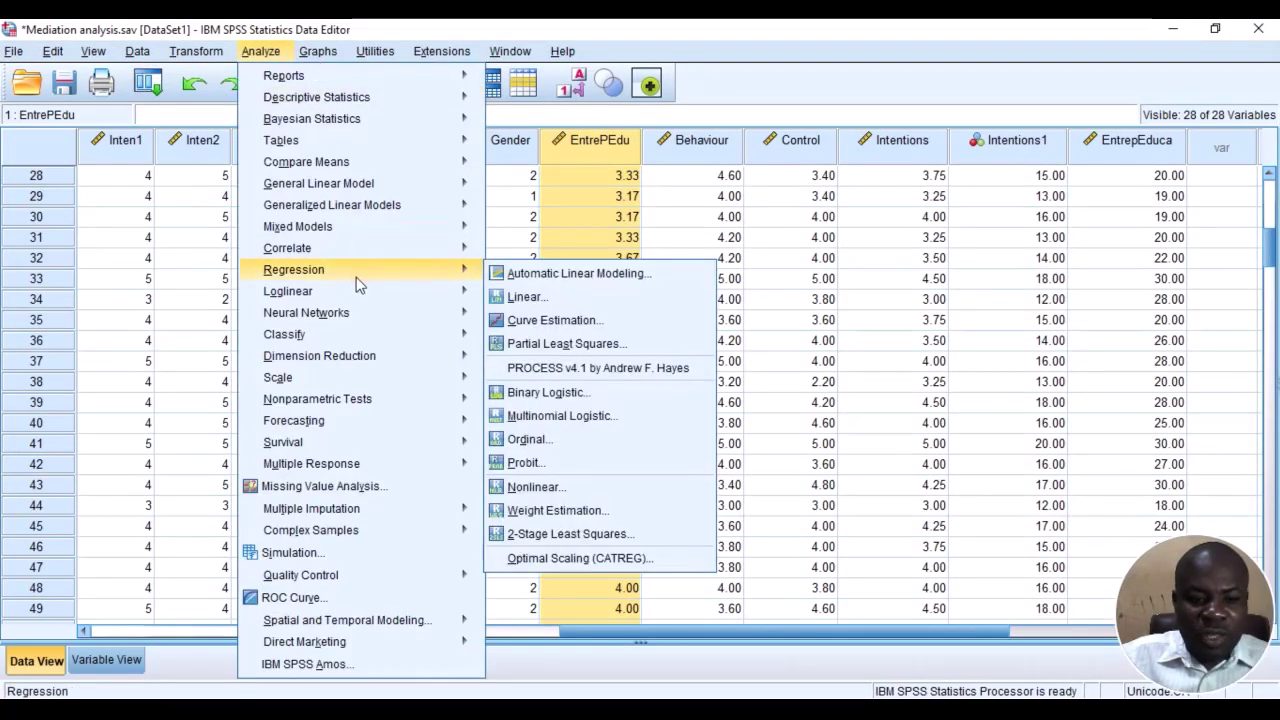
{"action": "left_click", "coordinate": [503, 296]}
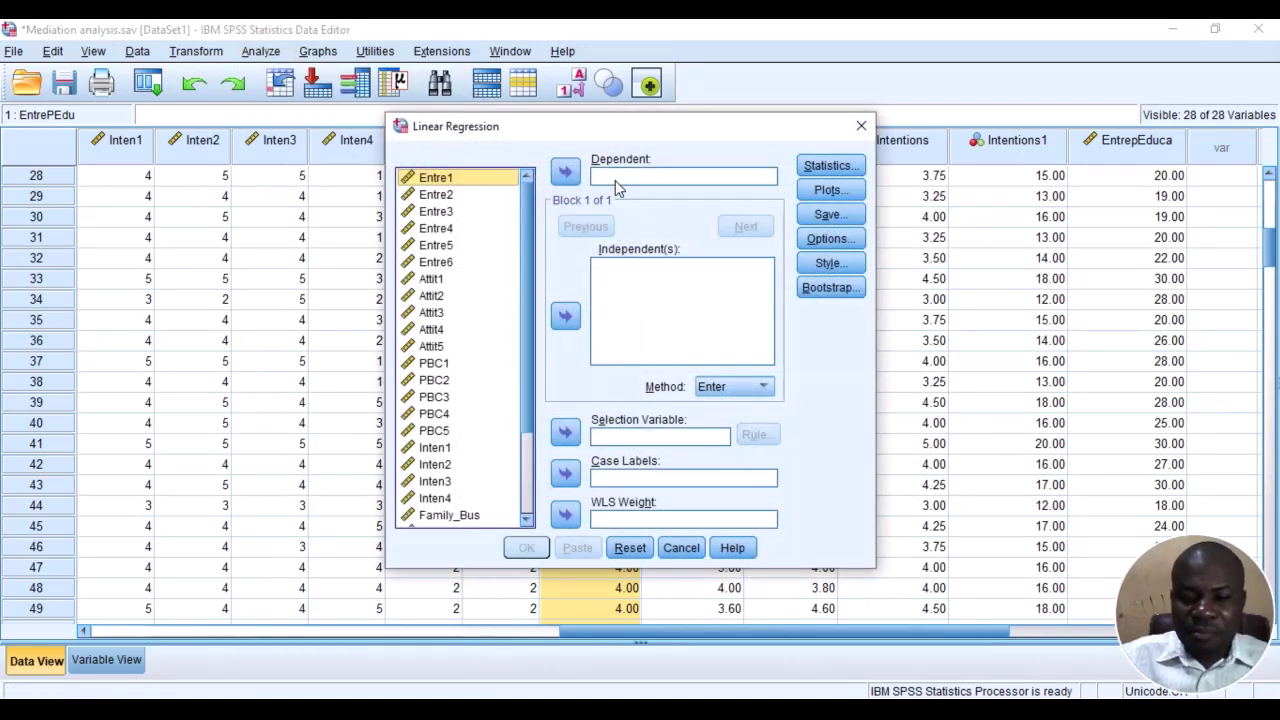
{"action": "scroll", "coordinate": [457, 390], "scroll_direction": "down", "scroll_amount": 3}
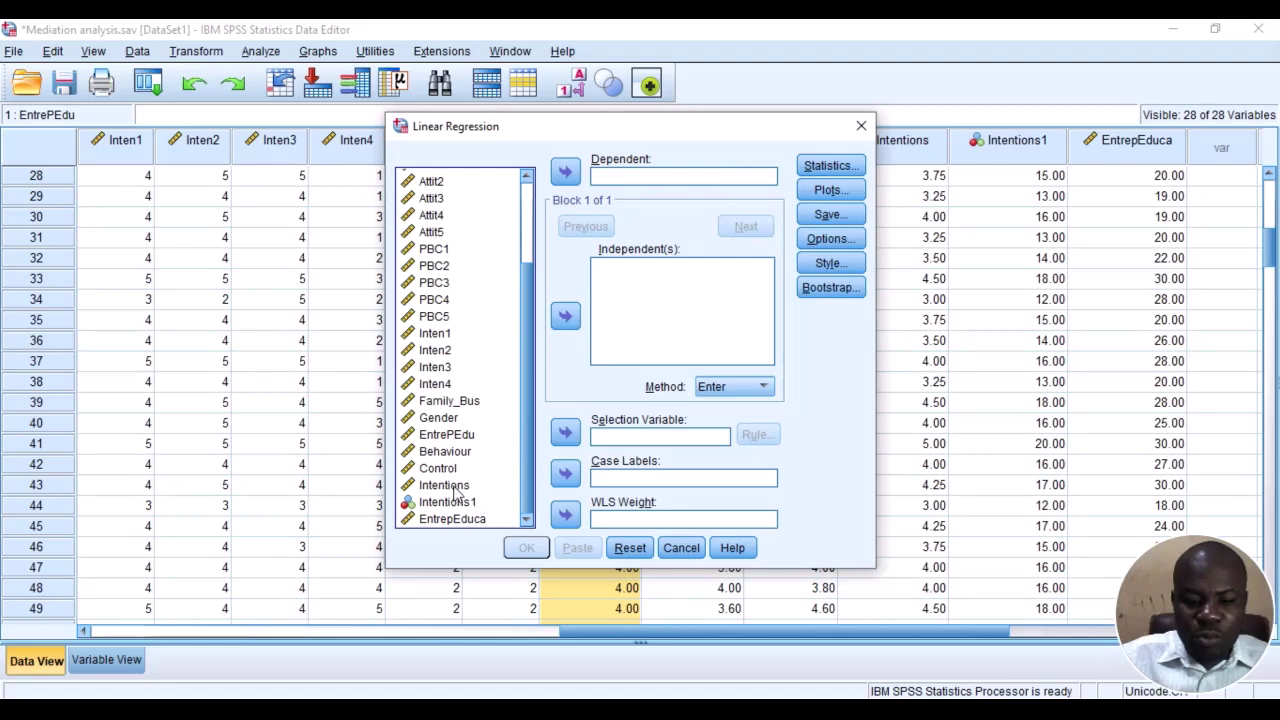
{"action": "left_click", "coordinate": [452, 487]}
{"action": "left_click", "coordinate": [565, 172]}
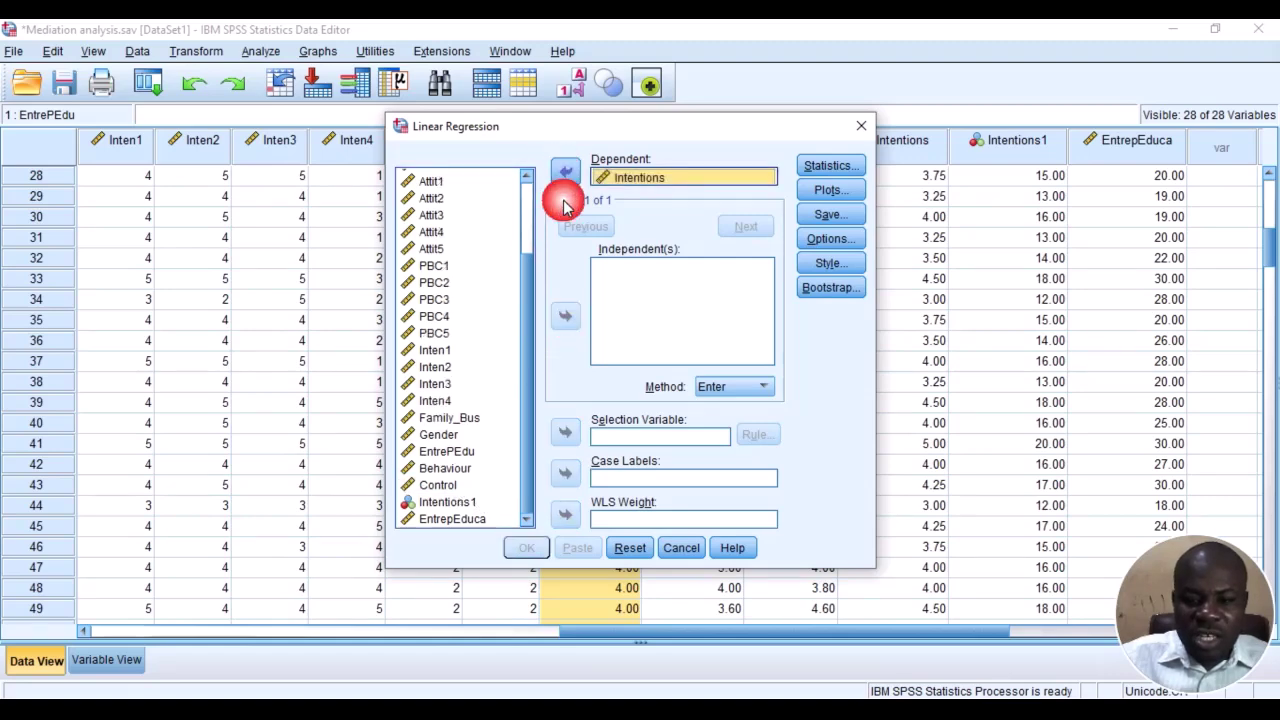
Add EntrePEdu, Behaviour and Control as the independent variables of the regression.
{"action": "left_click", "coordinate": [450, 452]}
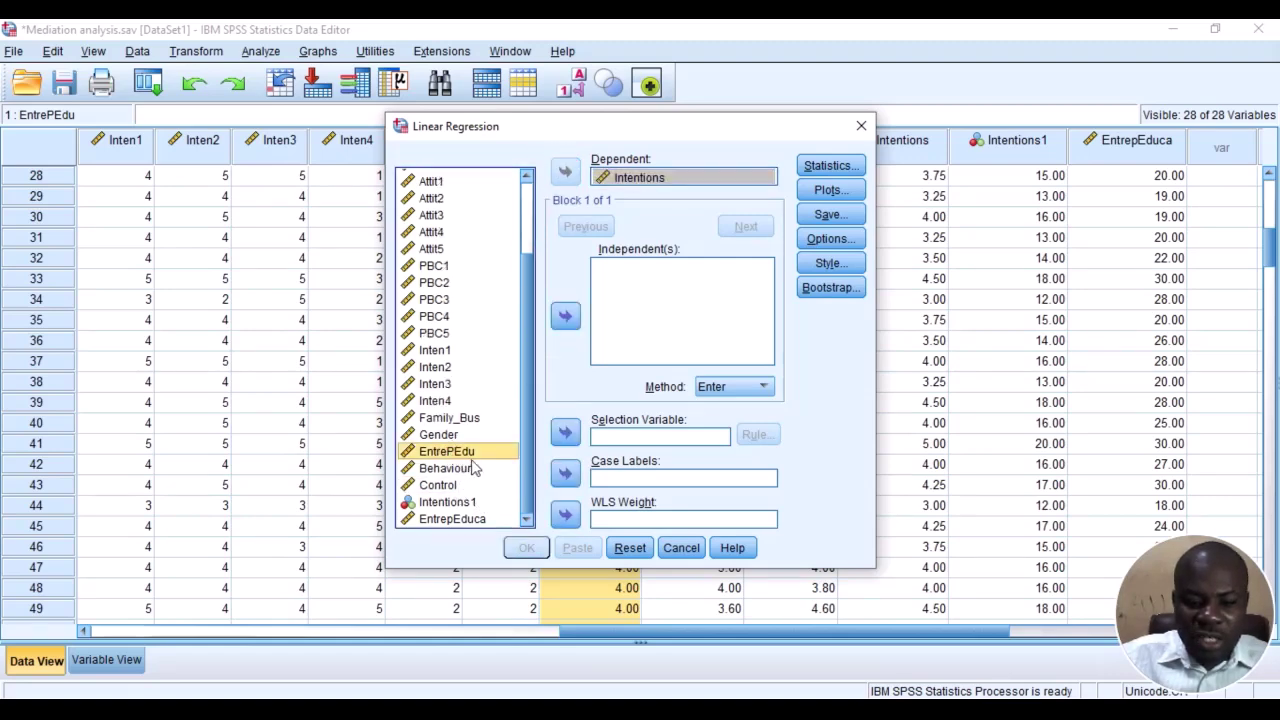
{"action": "left_click", "coordinate": [563, 316]}
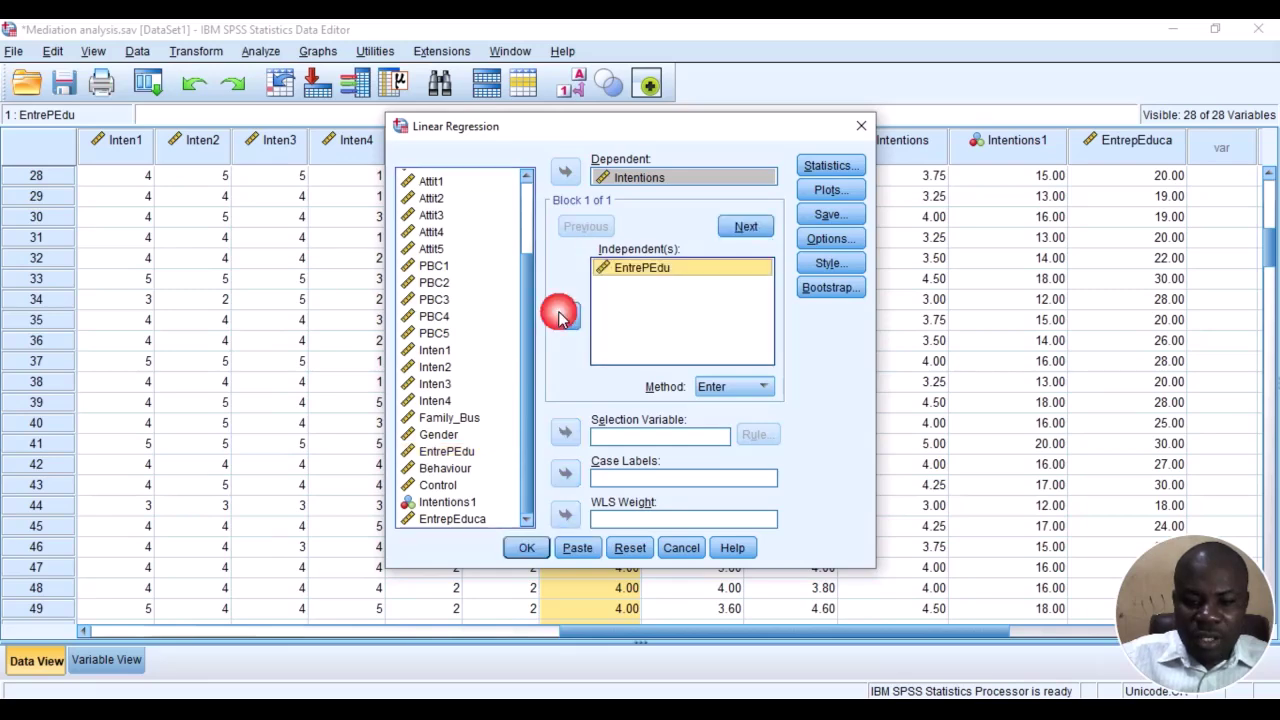
{"action": "left_click", "coordinate": [458, 468]}
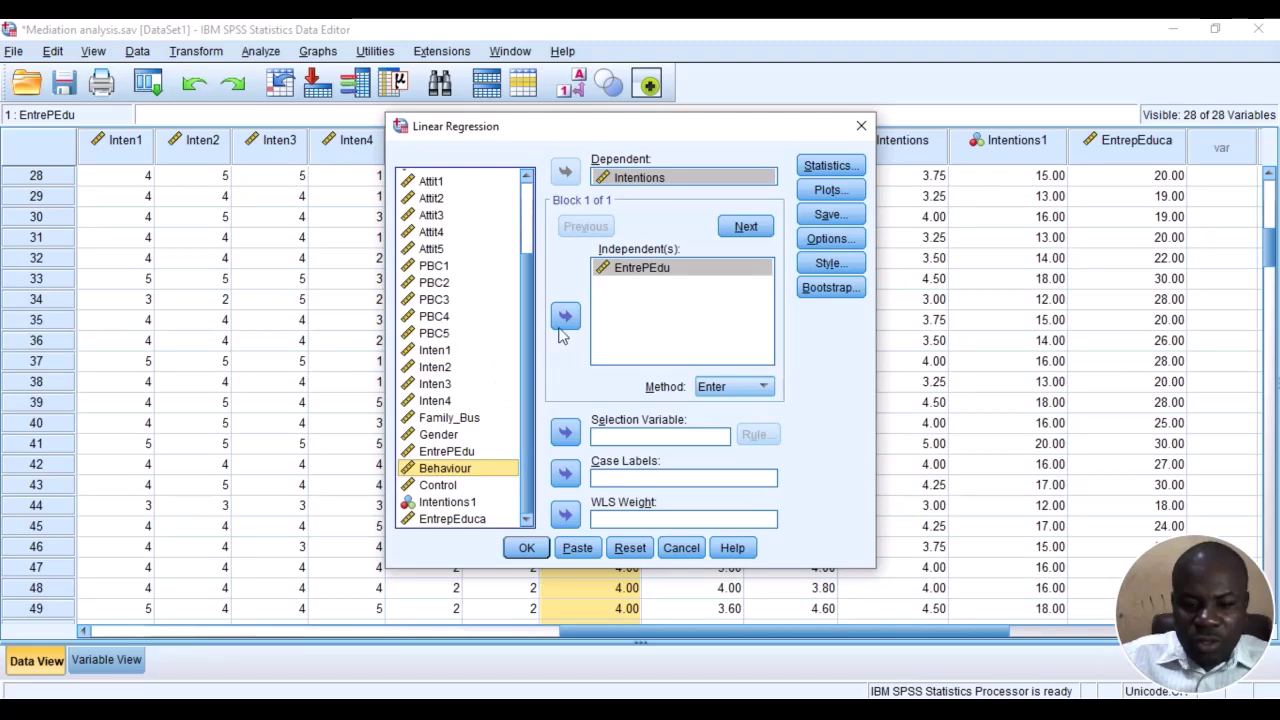
{"action": "left_click", "coordinate": [563, 316]}
{"action": "left_click", "coordinate": [447, 485]}
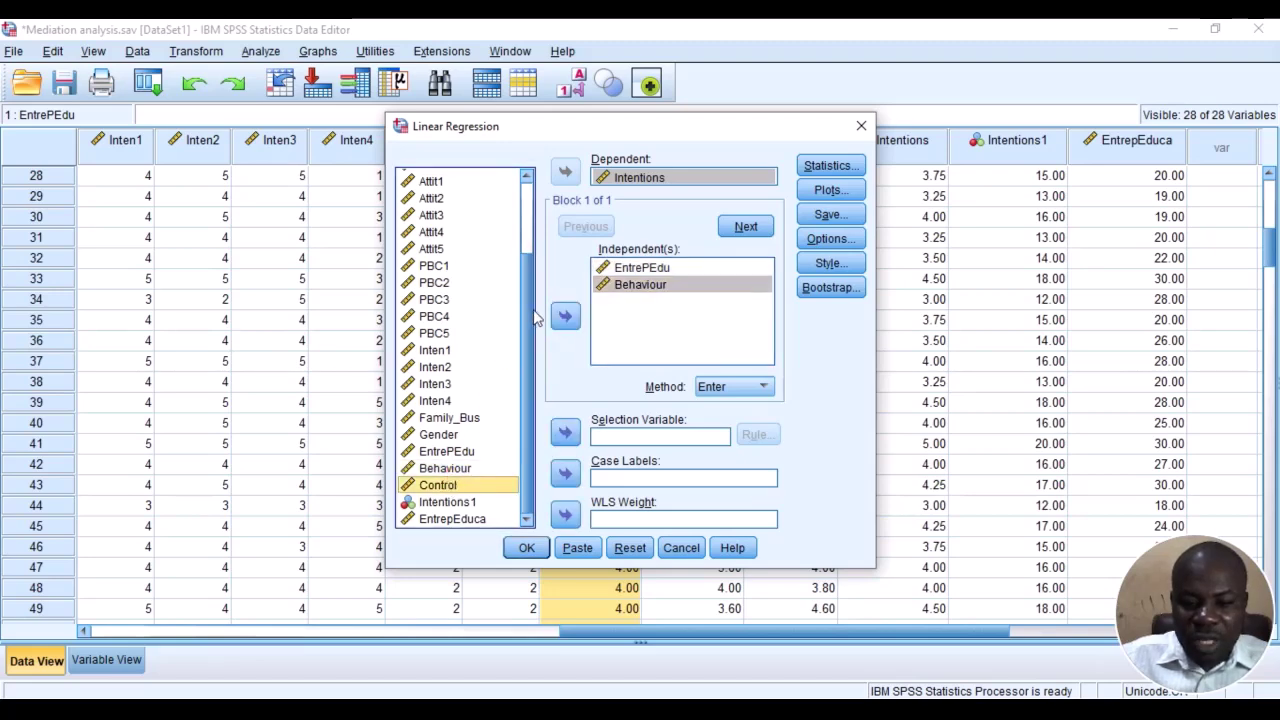
{"action": "left_click", "coordinate": [566, 317]}
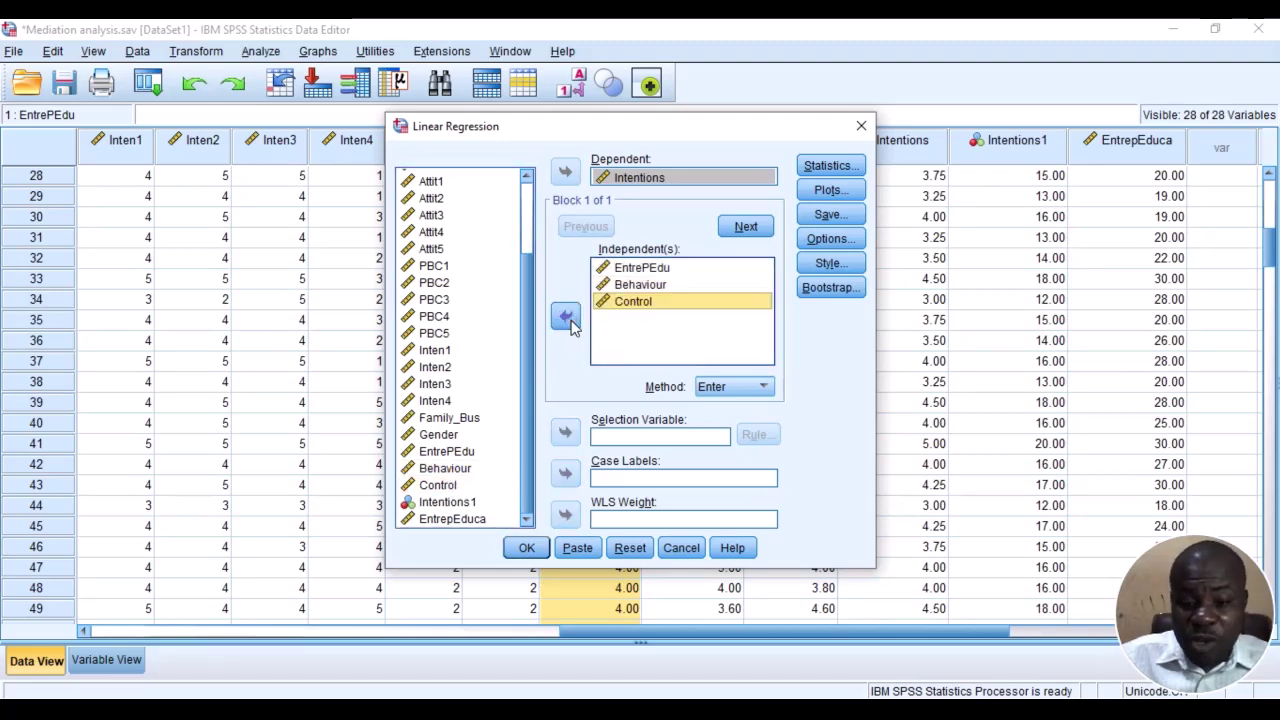
Accept the Estimates and Model fit regression statistics and run the linear regression.
{"action": "left_click", "coordinate": [829, 167]}
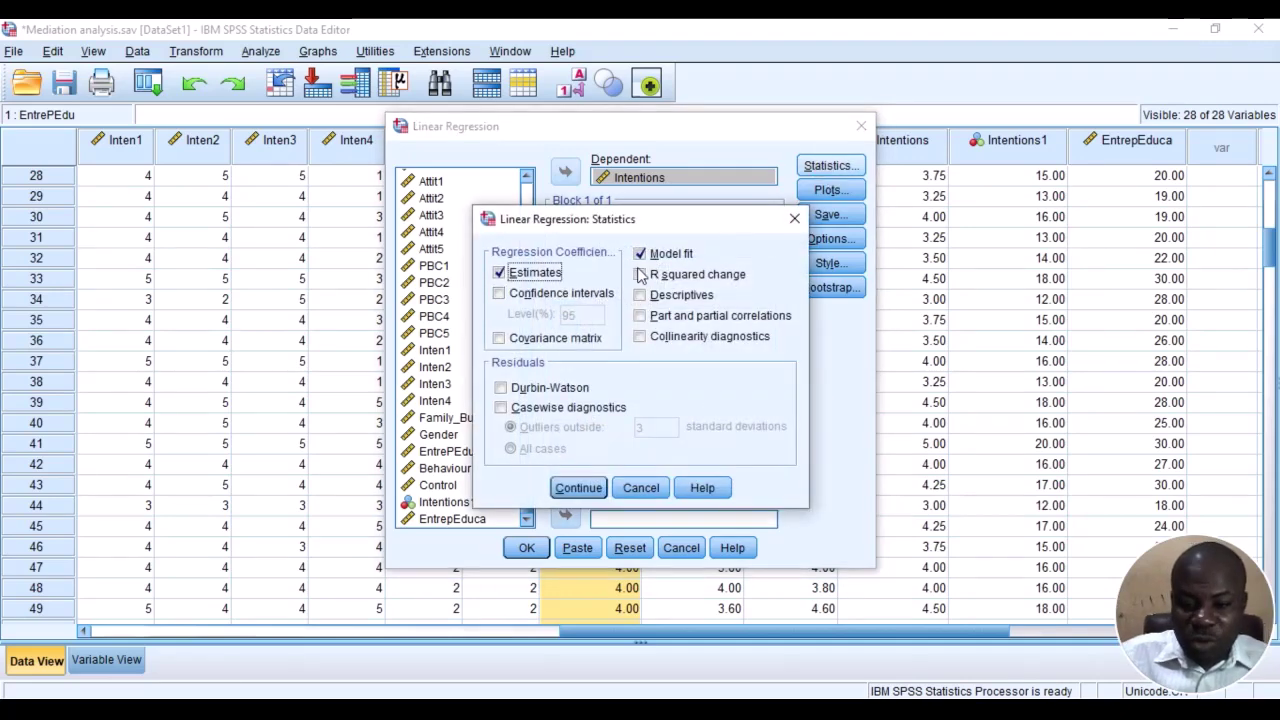
{"action": "left_click", "coordinate": [501, 387]}
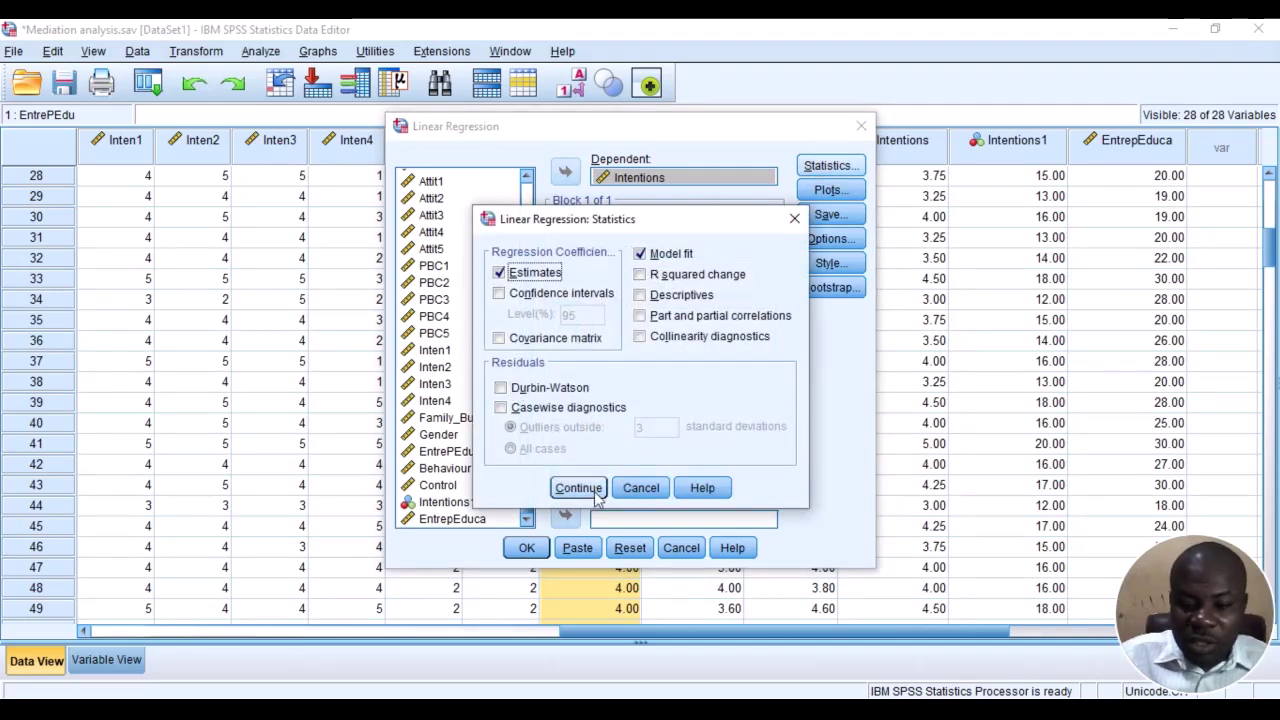
{"action": "left_click", "coordinate": [590, 490]}
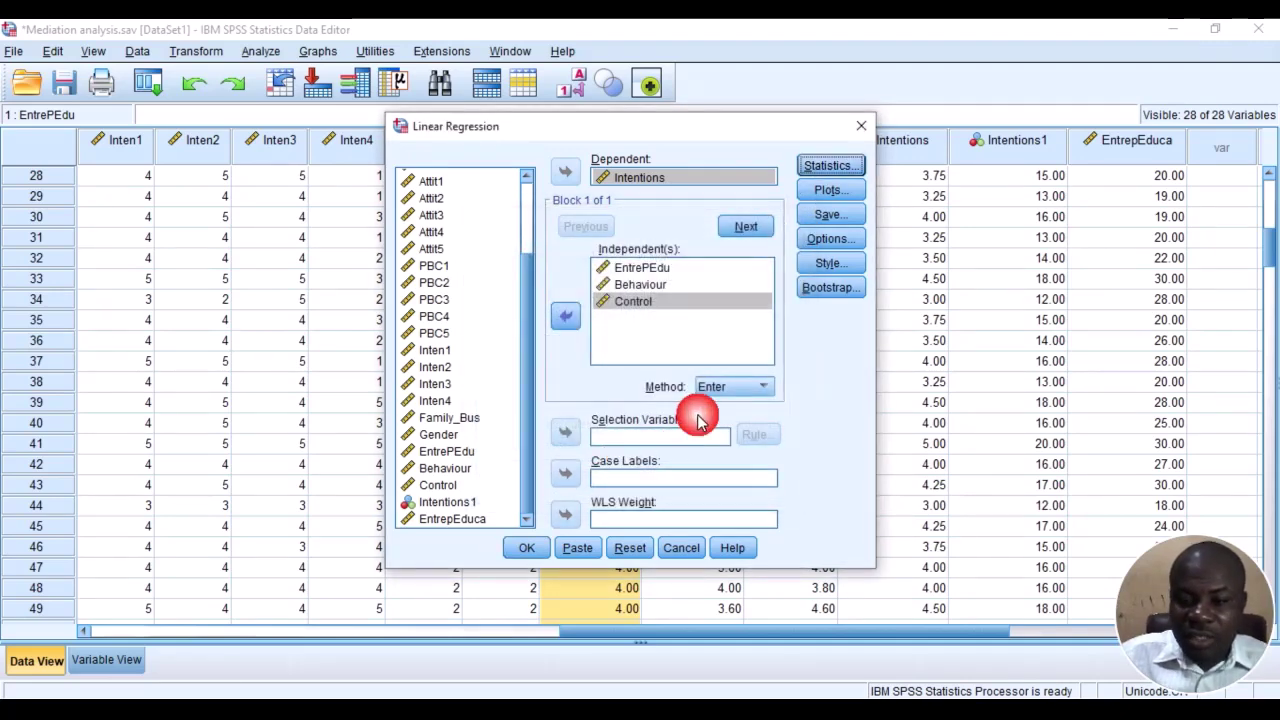
{"action": "left_click", "coordinate": [528, 550]}
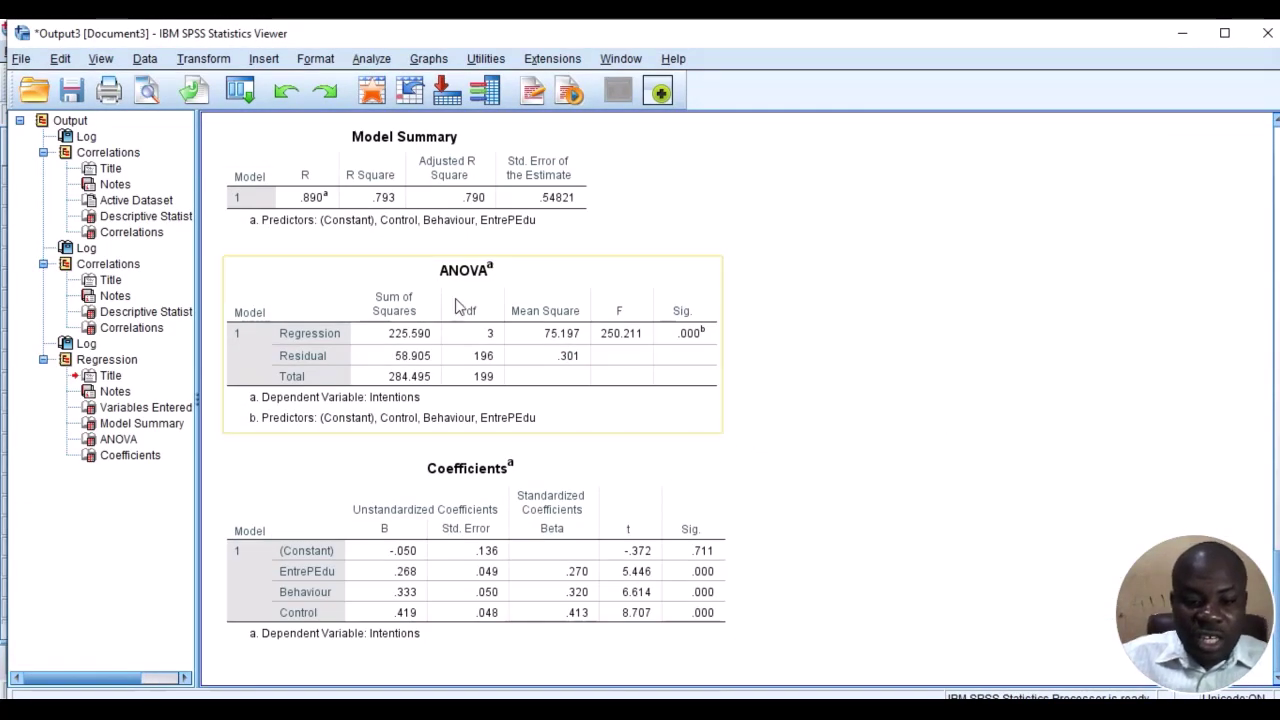
Examine the regression output for Intentions, including the Model Summary, ANOVA and Coefficients tables.
{"action": "scroll", "coordinate": [455, 300], "scroll_direction": "up", "scroll_amount": 3}
{"action": "scroll", "coordinate": [527, 427], "scroll_direction": "down", "scroll_amount": 1}
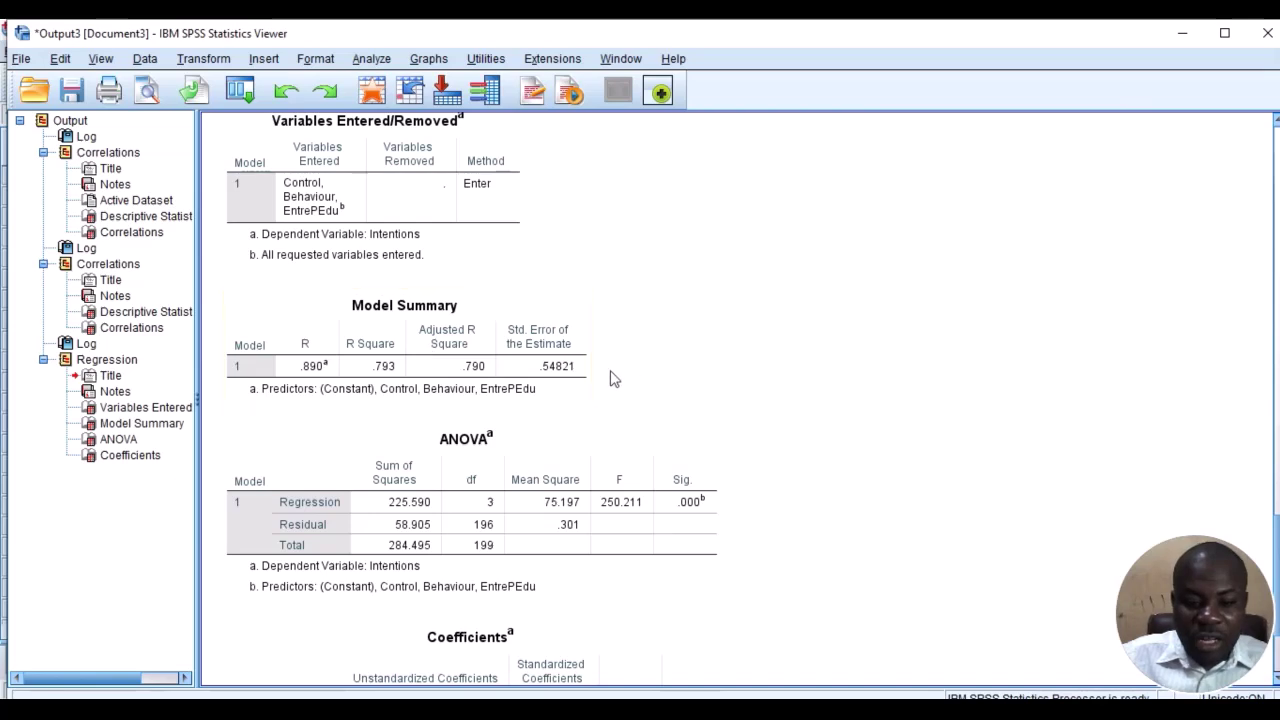
{"action": "scroll", "coordinate": [517, 354], "scroll_direction": "down", "scroll_amount": 1}
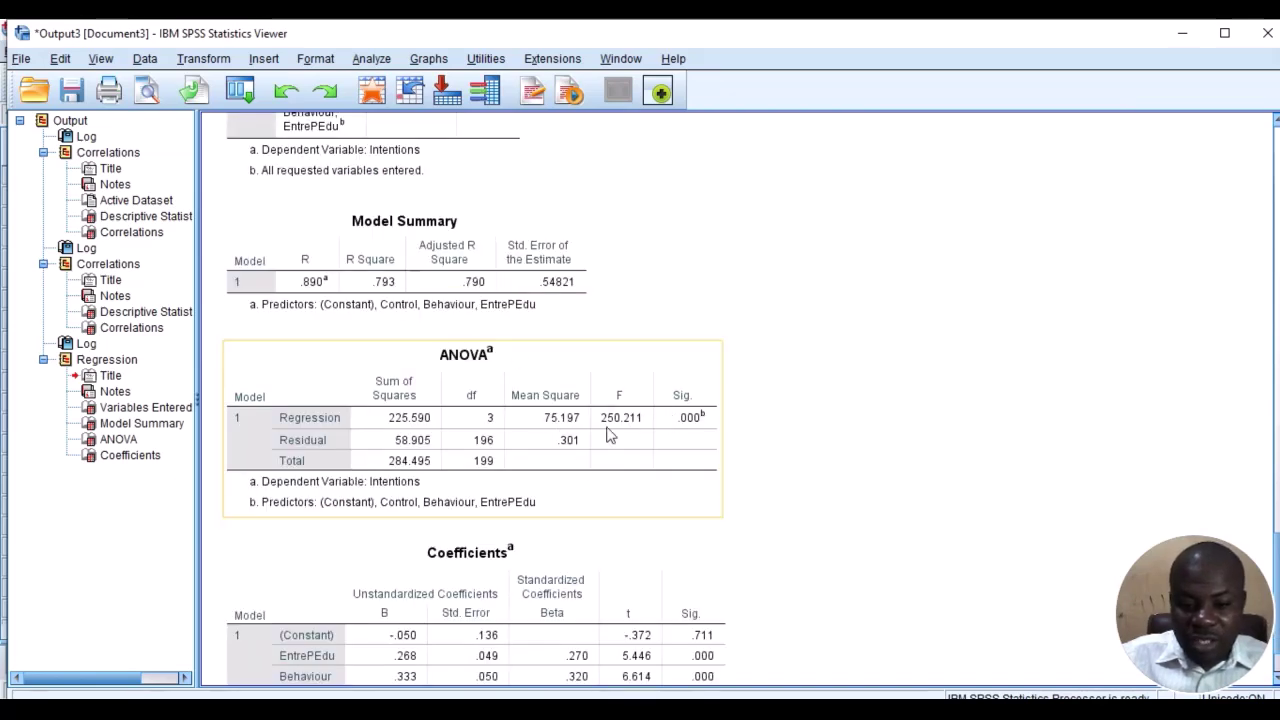
{"action": "scroll", "coordinate": [523, 478], "scroll_direction": "down", "scroll_amount": 1}
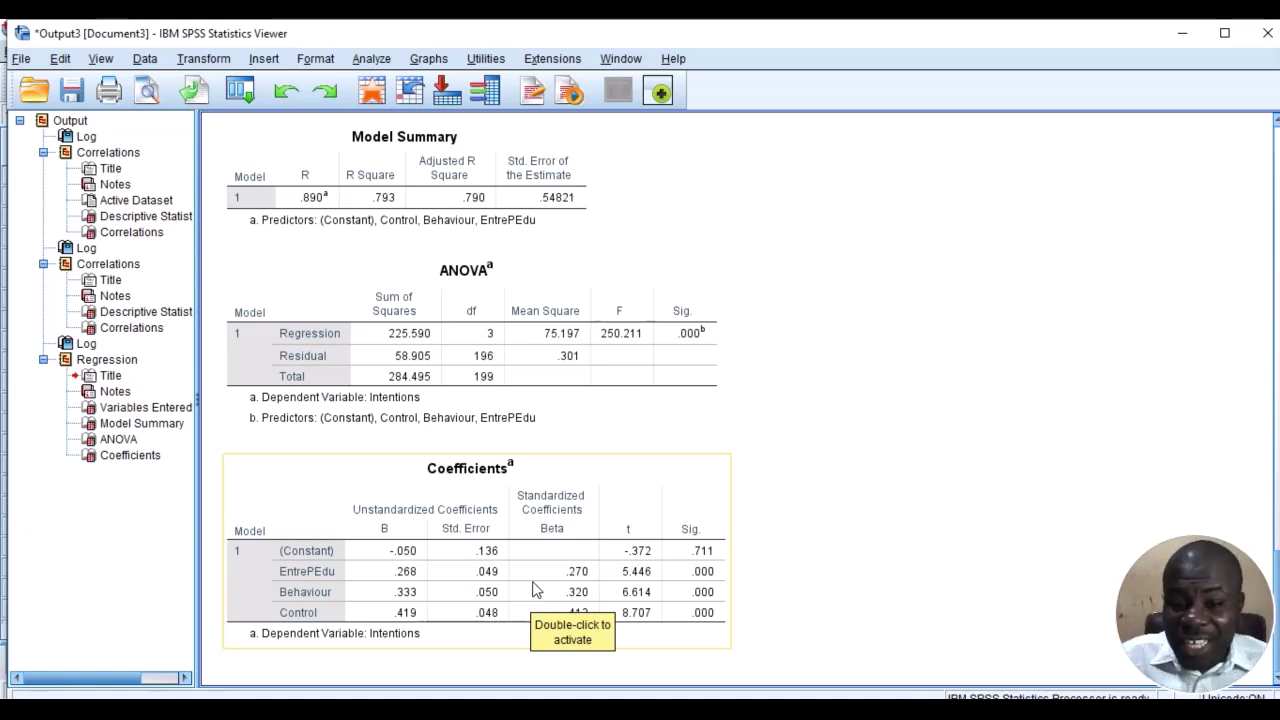
{"action": "scroll", "coordinate": [631, 590], "scroll_direction": "up", "scroll_amount": 5}
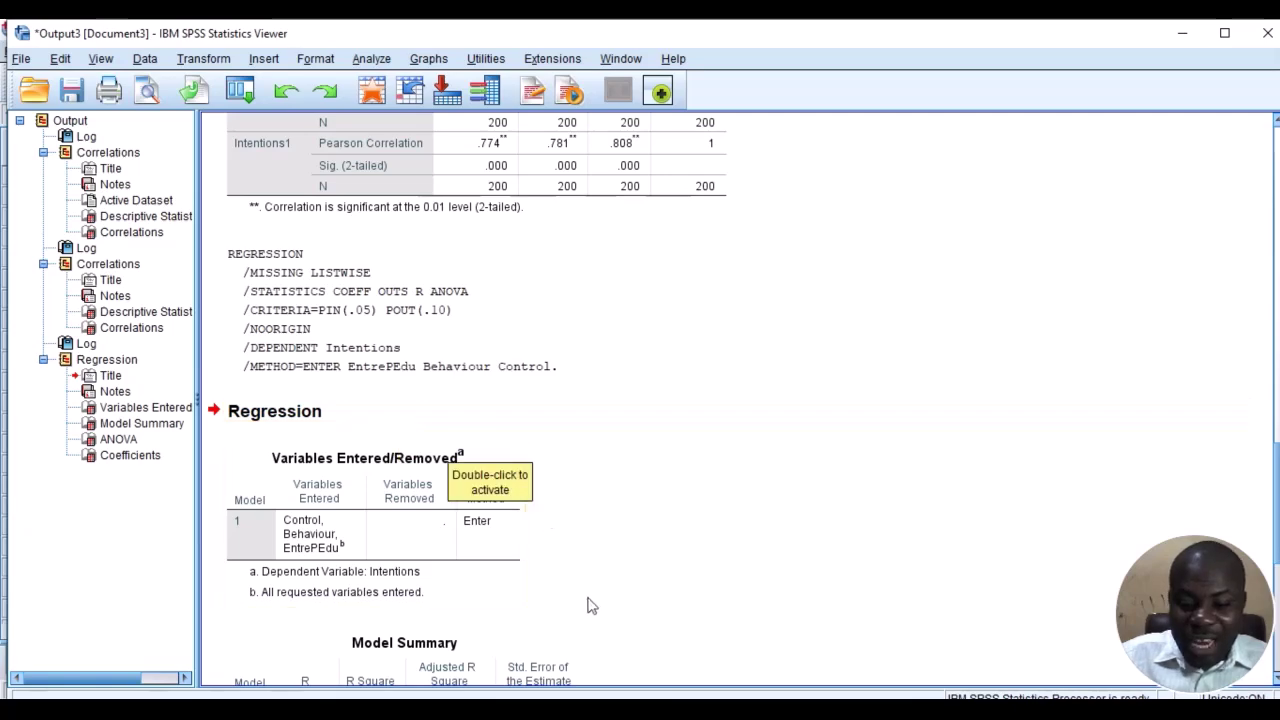
Return to the Data Editor and show value labels instead of numeric codes for the questionnaire items from Entre1 onward.
{"action": "mouse_move", "coordinate": [571, 700]}
{"action": "left_click", "coordinate": [543, 663]}
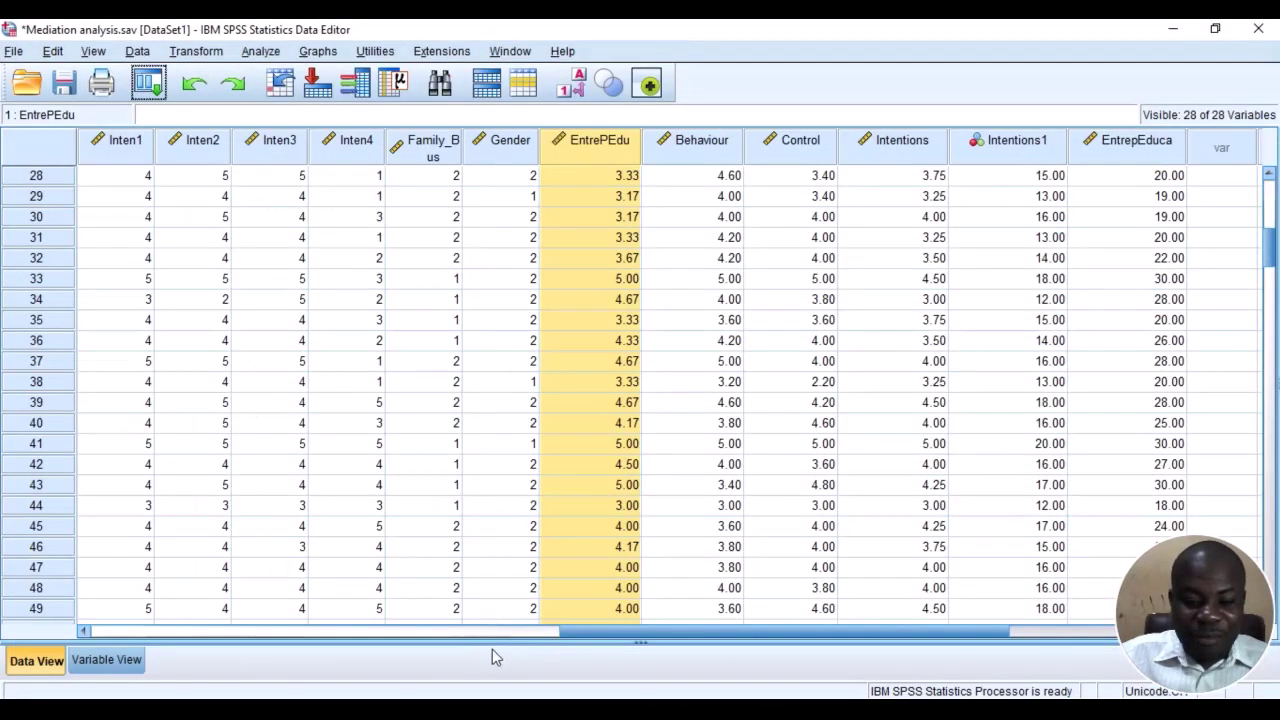
{"action": "scroll", "coordinate": [125, 550], "scroll_direction": "left", "scroll_amount": 5}
{"action": "scroll", "coordinate": [125, 550], "scroll_direction": "left", "scroll_amount": 4}
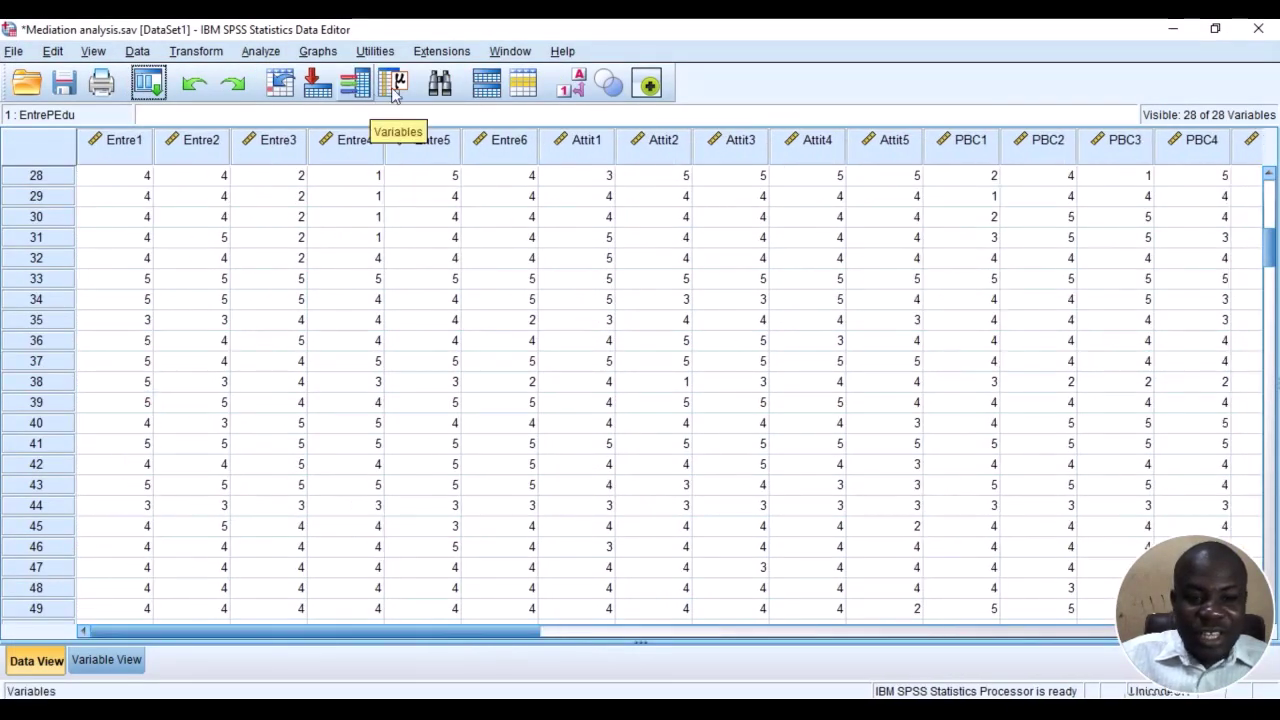
{"action": "left_click", "coordinate": [572, 82]}
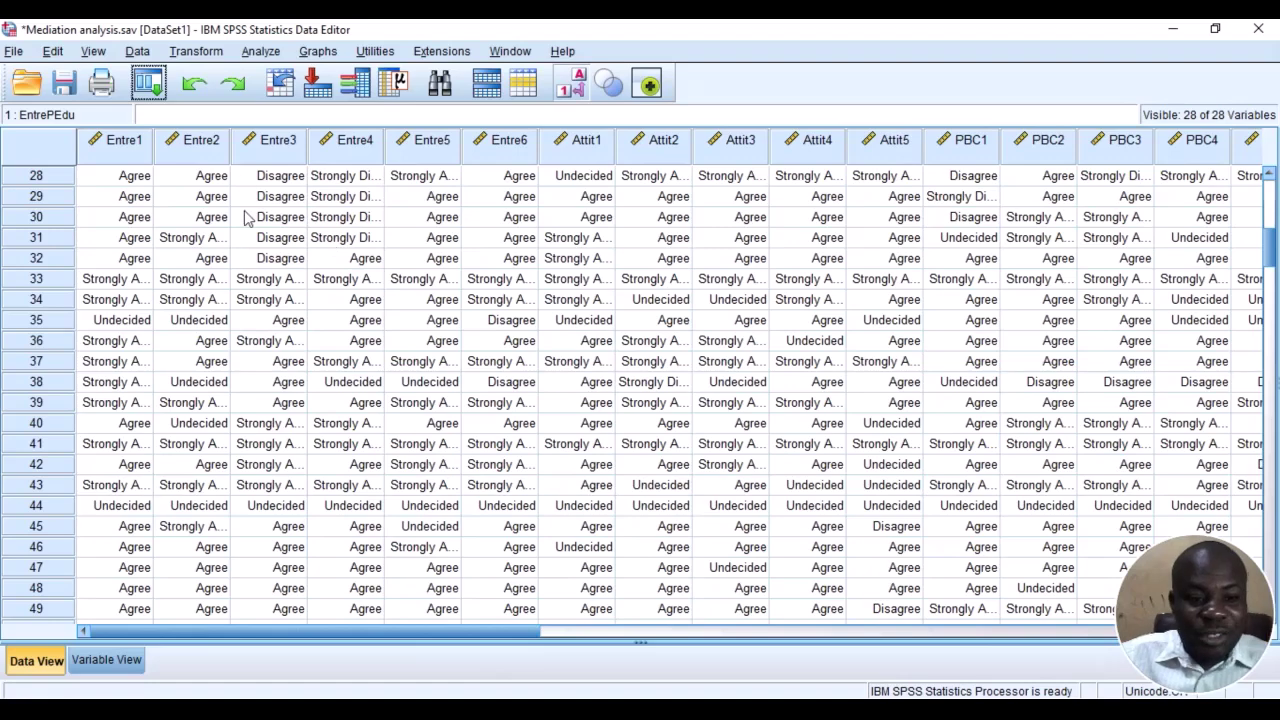
{"action": "scroll", "coordinate": [258, 232], "scroll_direction": "down", "scroll_amount": 1}
{"action": "scroll", "coordinate": [268, 245], "scroll_direction": "up", "scroll_amount": 1}
{"action": "scroll", "coordinate": [268, 245], "scroll_direction": "up", "scroll_amount": 8}
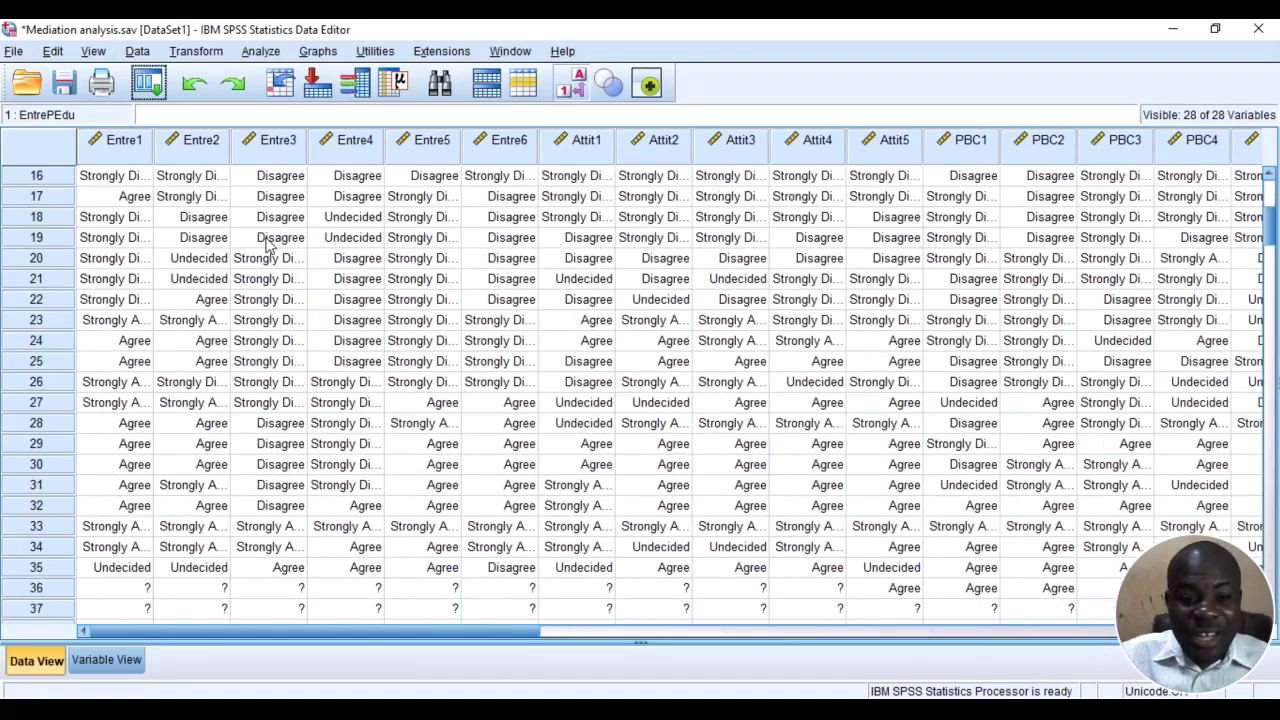